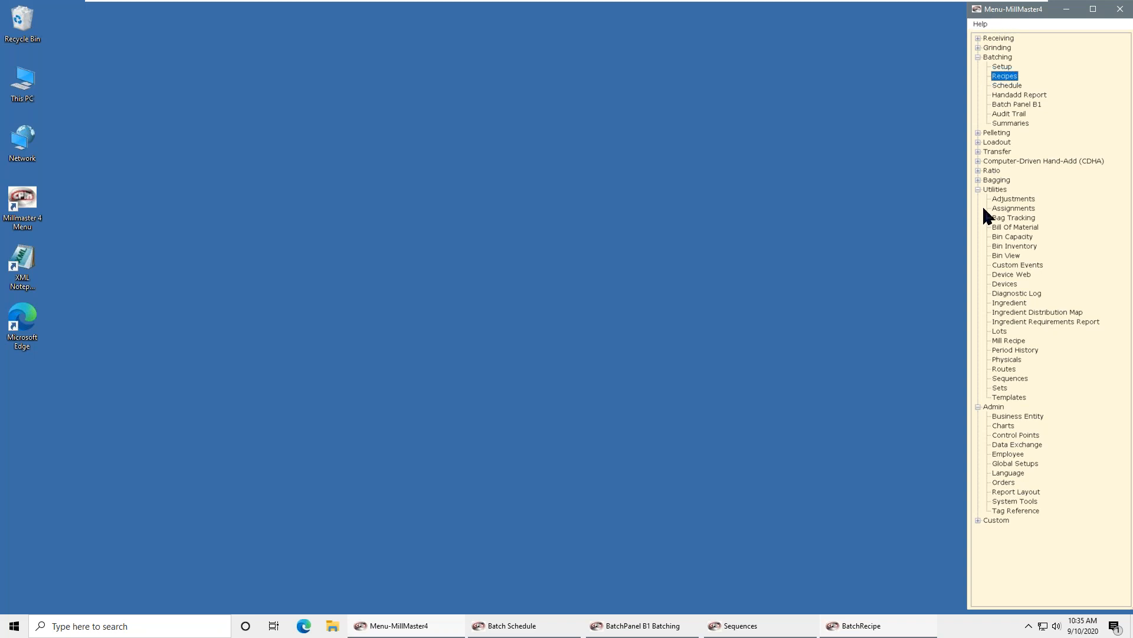
Look up the Sequence by Ingredient and Sequence by Recipe topics in the help manual's index, closing the manual when done
{"action": "left_click", "coordinate": [980, 24]}
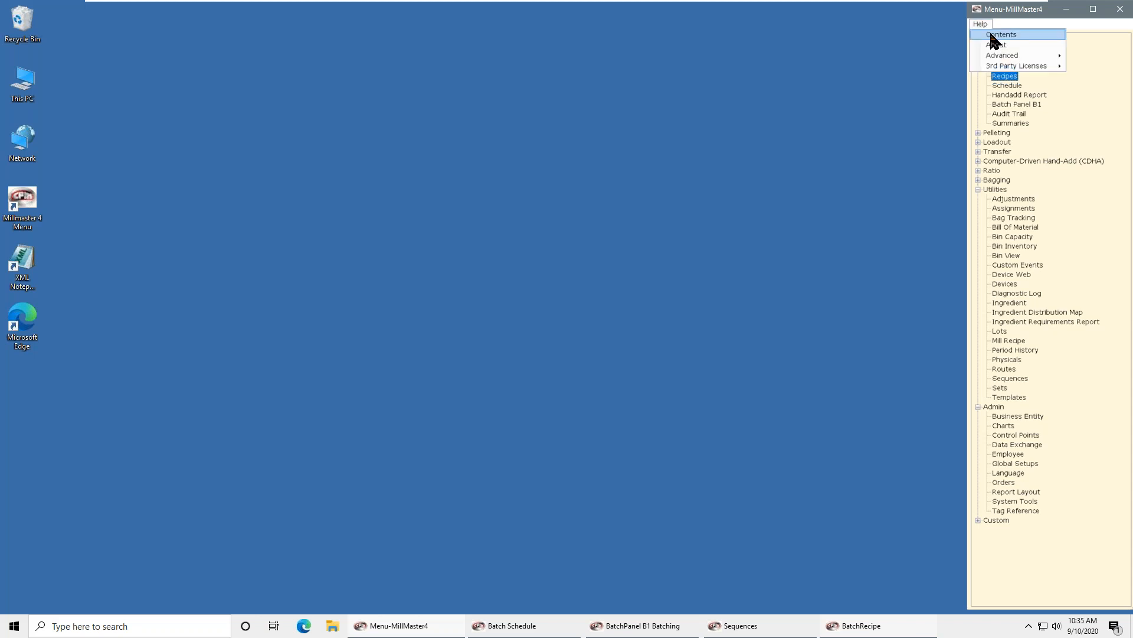
{"action": "left_click", "coordinate": [993, 35]}
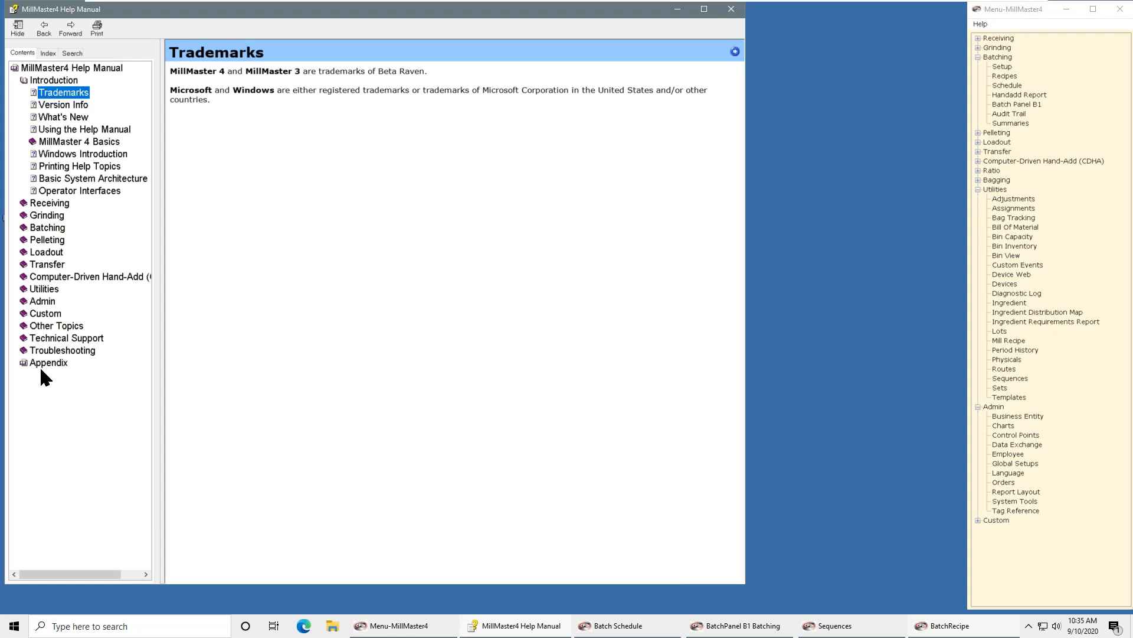
{"action": "left_click", "coordinate": [48, 55]}
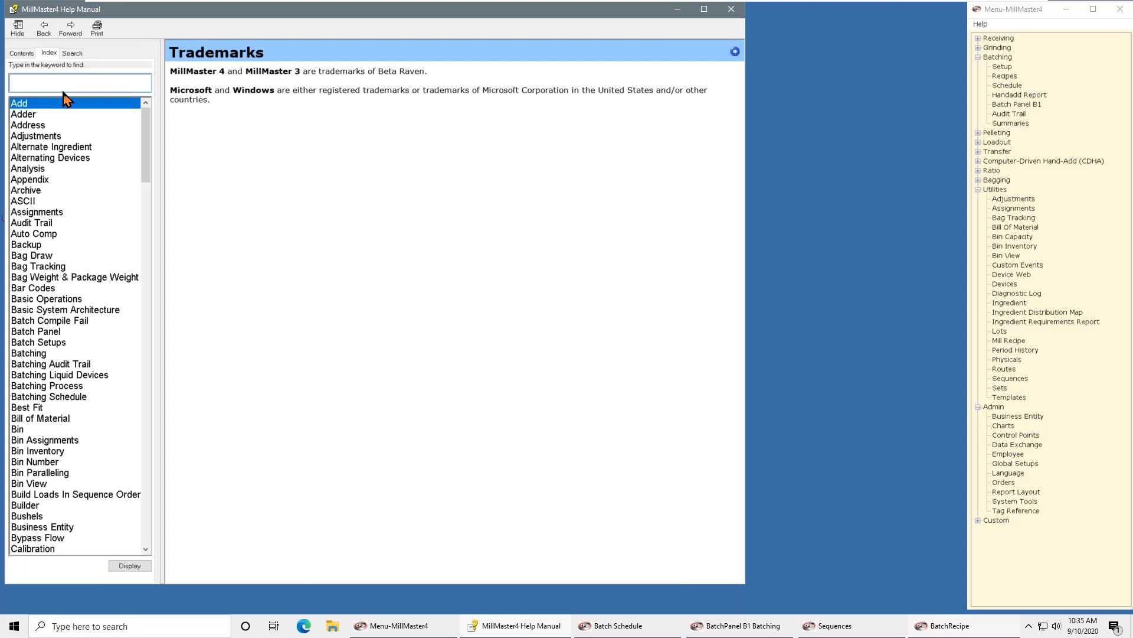
{"action": "type", "text": "seque"}
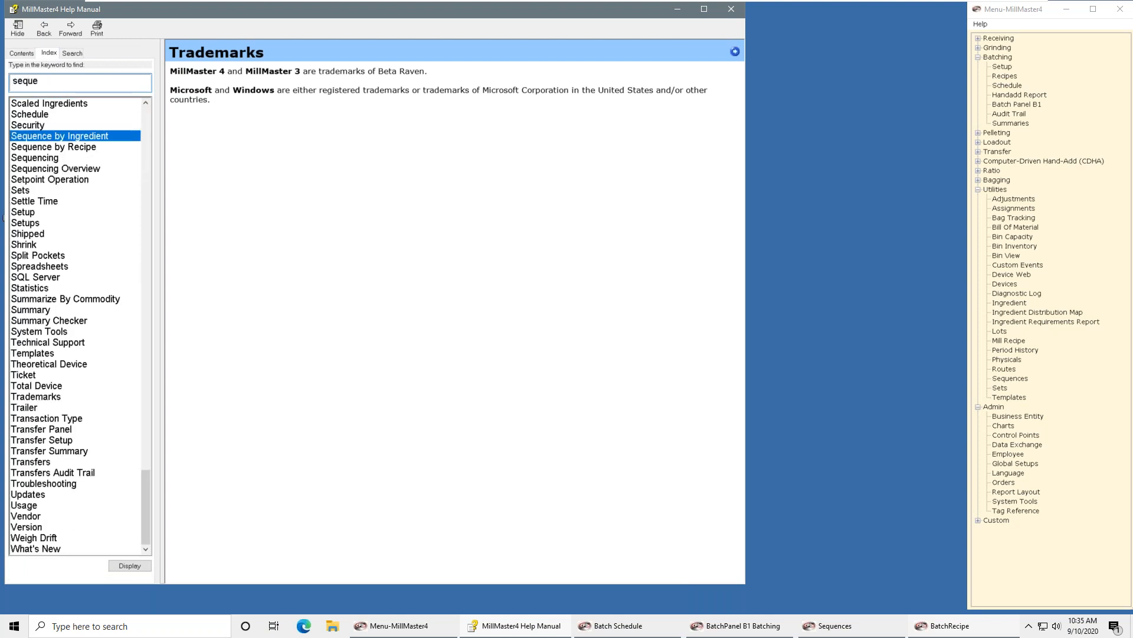
{"action": "double_click", "coordinate": [65, 138]}
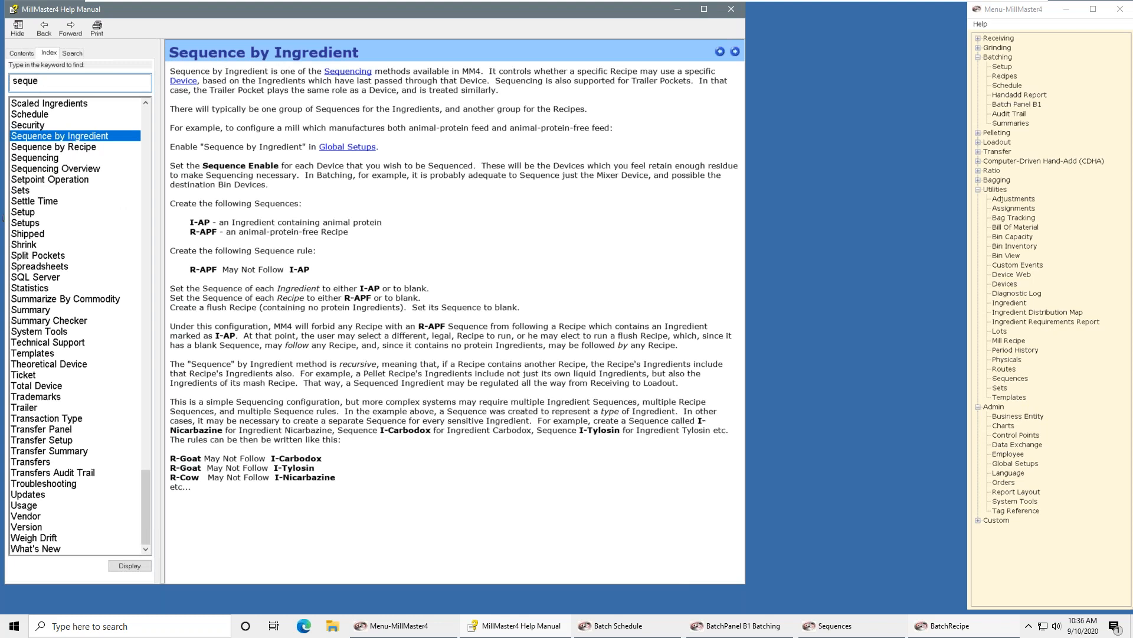
{"action": "left_click", "coordinate": [67, 147]}
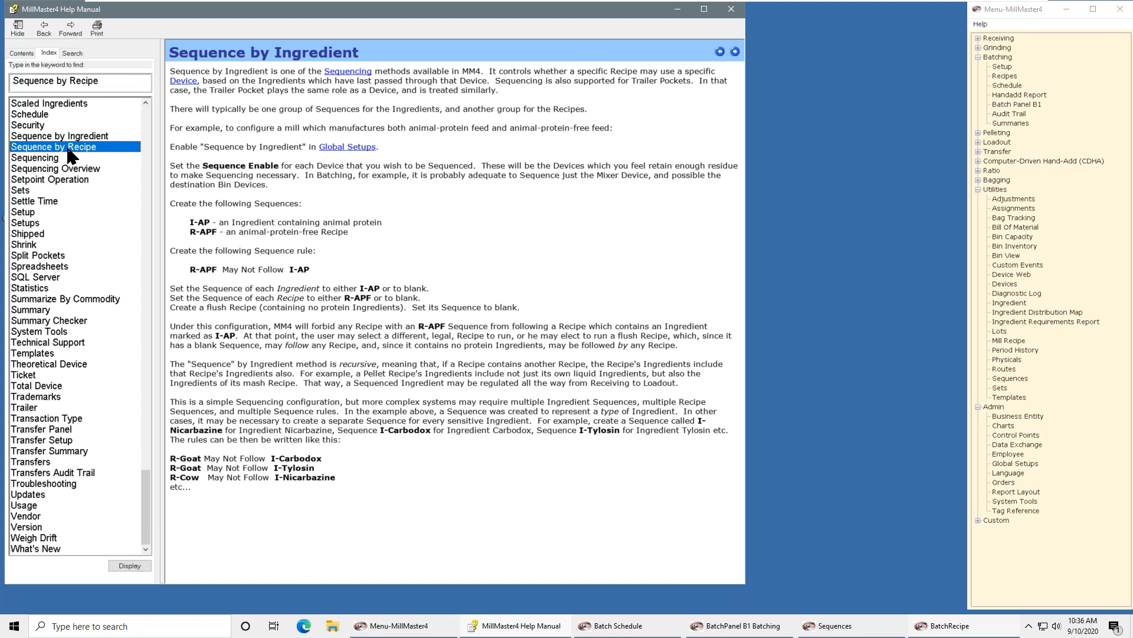
{"action": "double_click", "coordinate": [68, 148]}
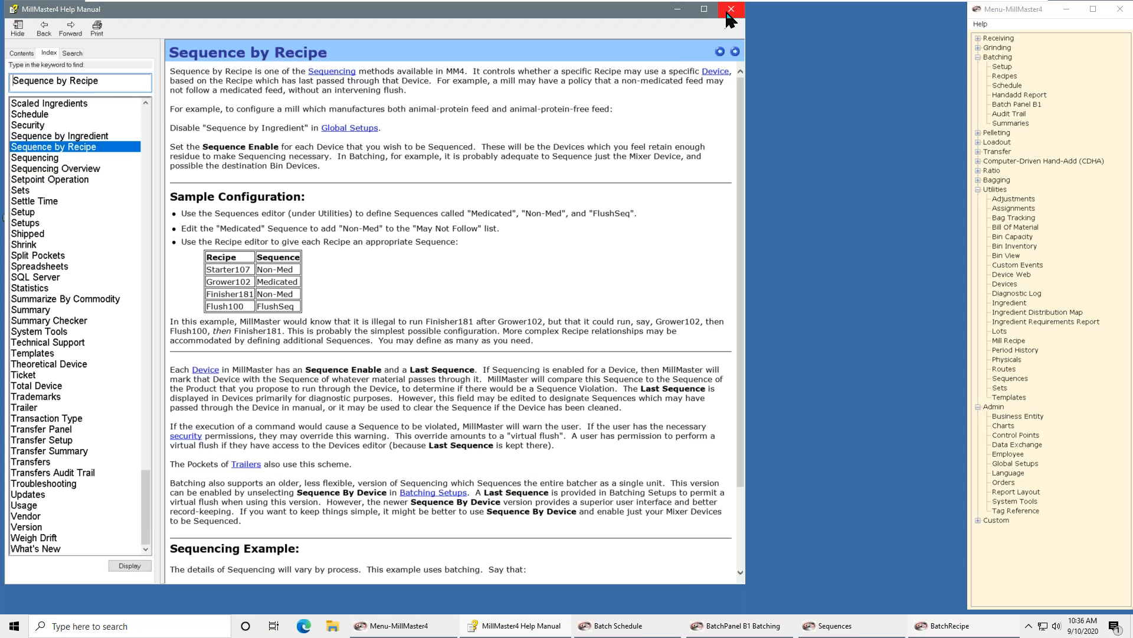
{"action": "left_click", "coordinate": [731, 9]}
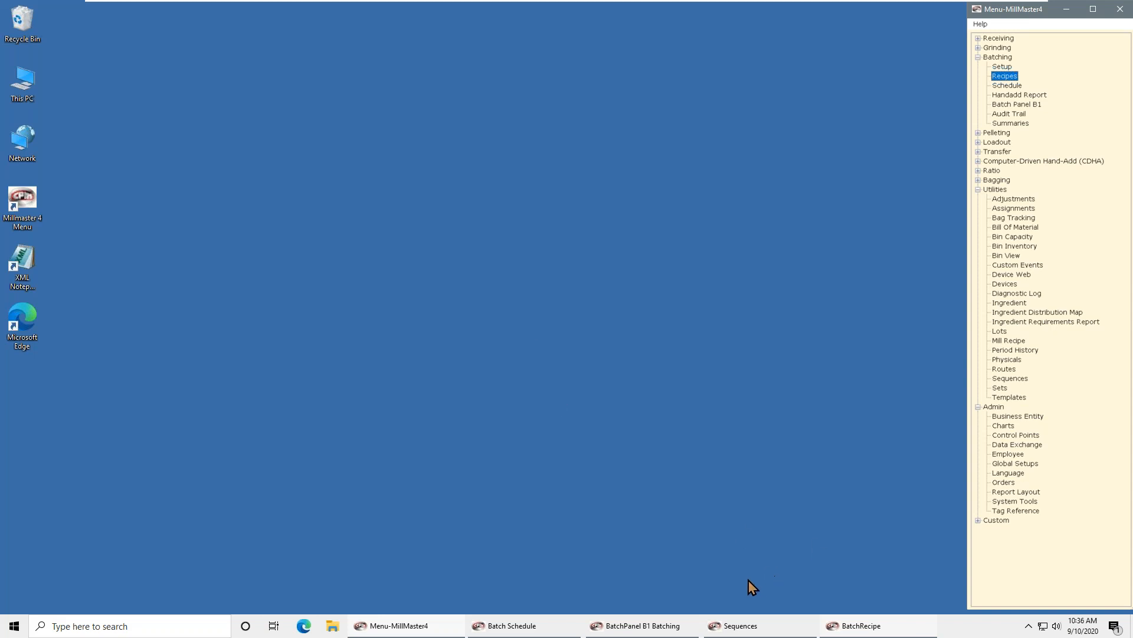
Add one batch of recipe 10001 Poultry Starter to the production batch schedule alongside the B1 batch panel
{"action": "left_click", "coordinate": [652, 625]}
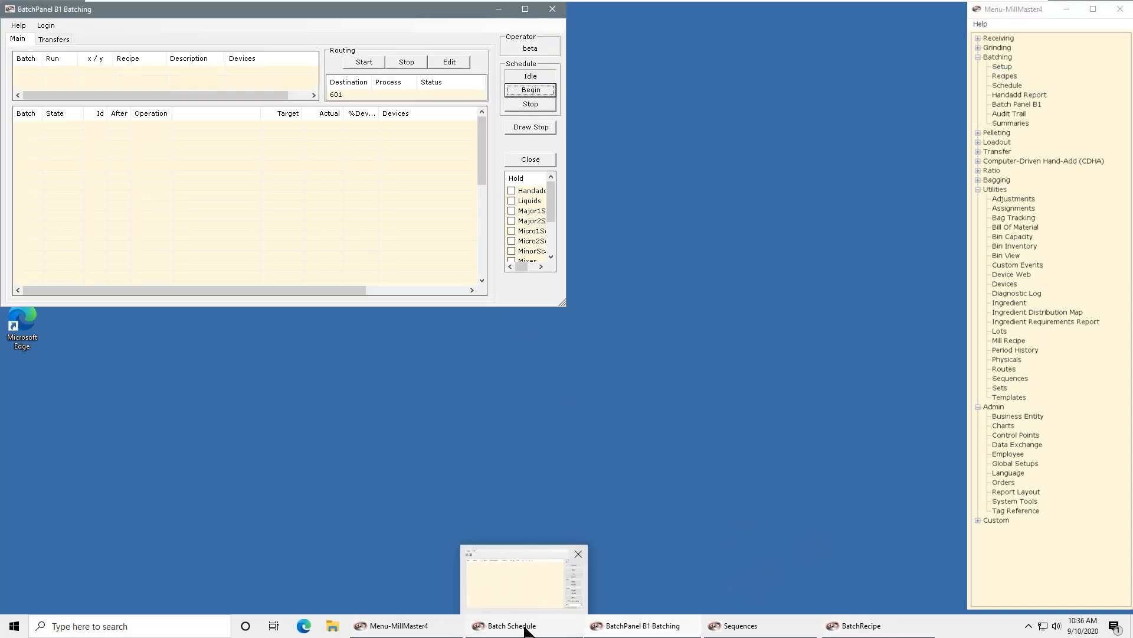
{"action": "left_click", "coordinate": [528, 626]}
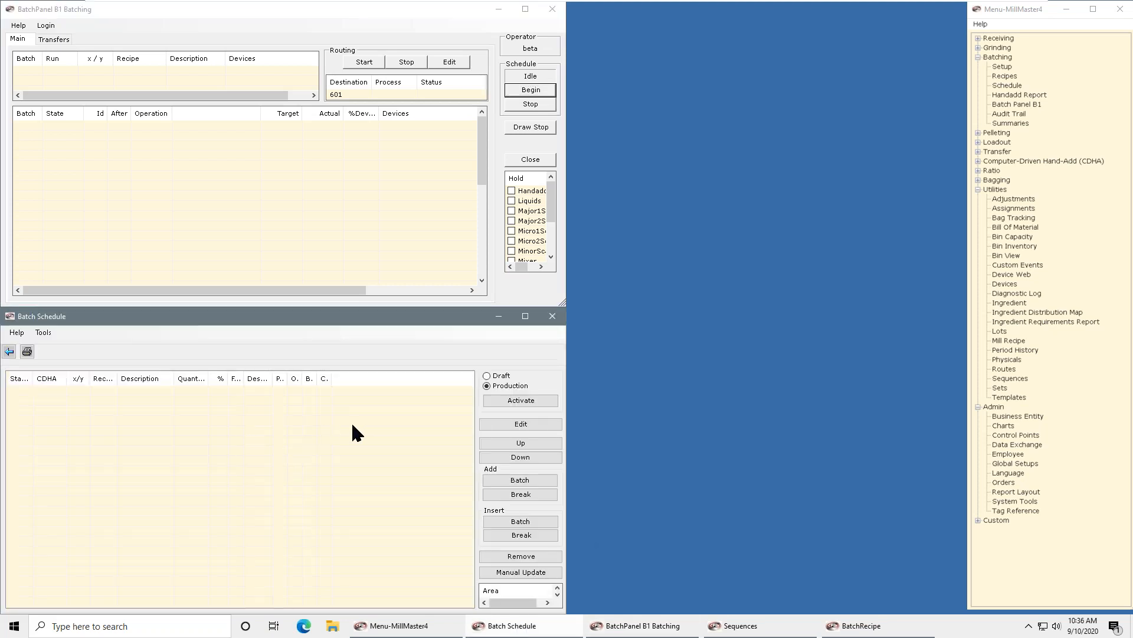
{"action": "left_click", "coordinate": [499, 478]}
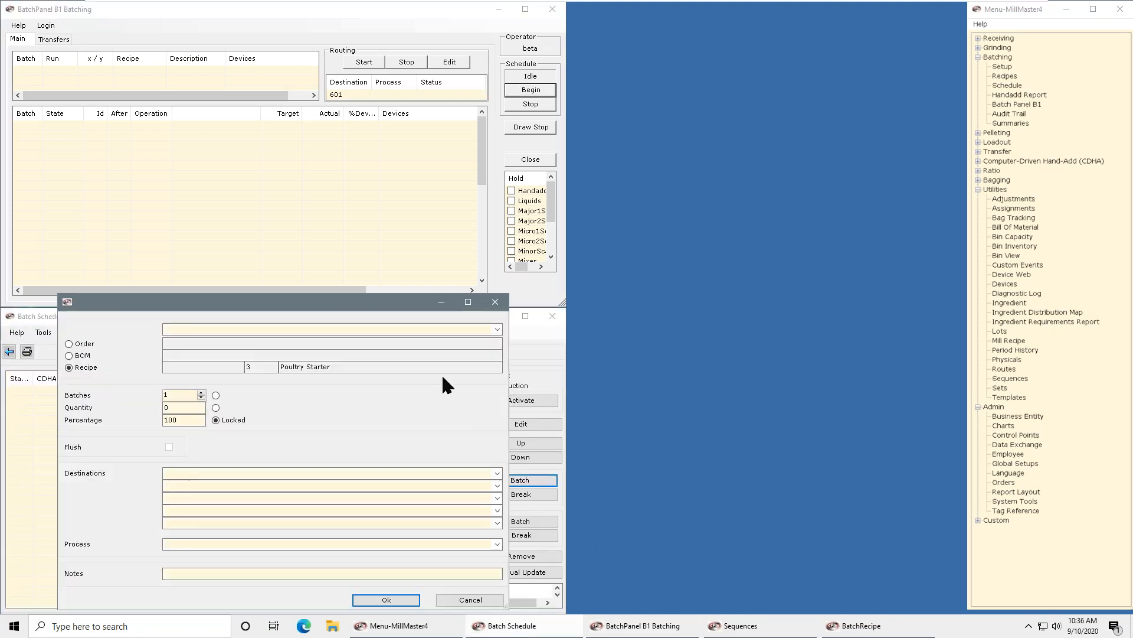
{"action": "left_click", "coordinate": [498, 329]}
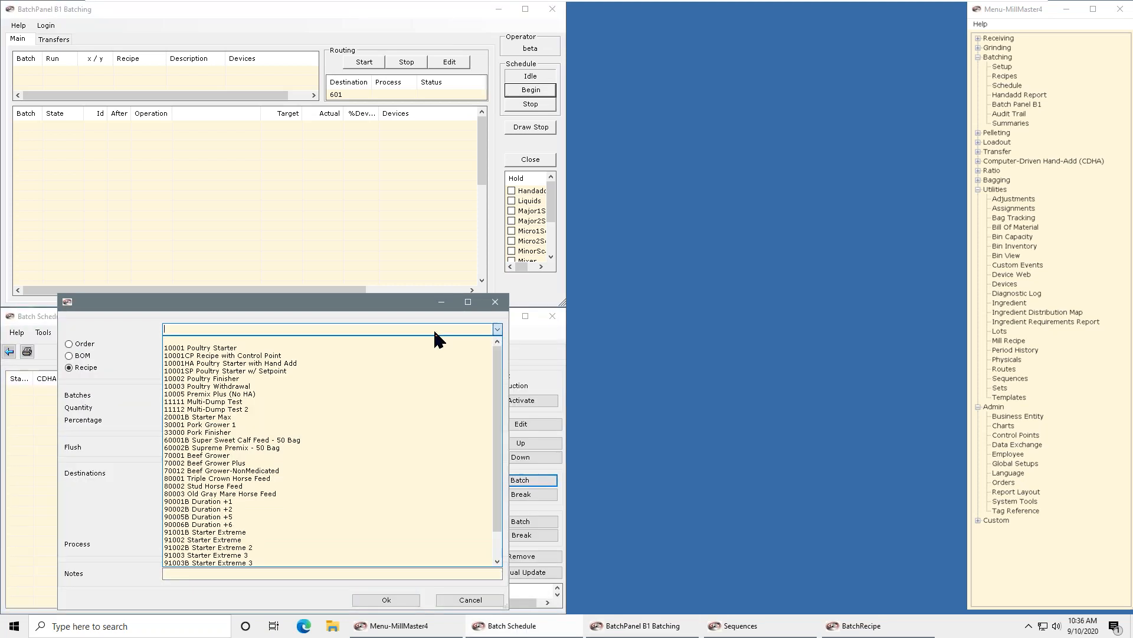
{"action": "left_click", "coordinate": [220, 349]}
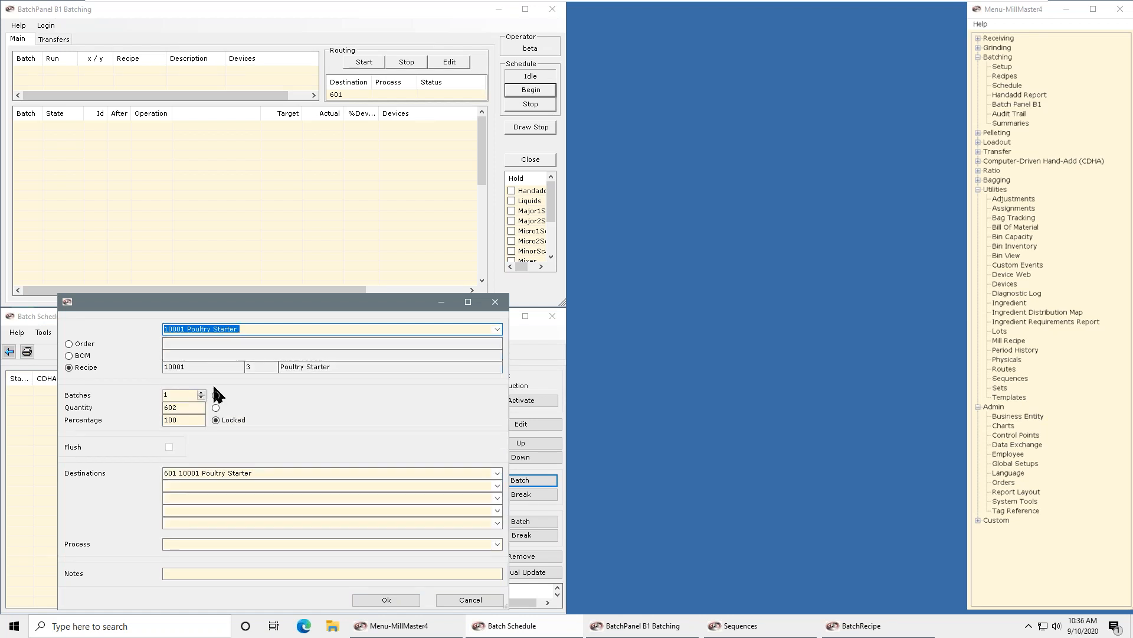
{"action": "left_click", "coordinate": [378, 595]}
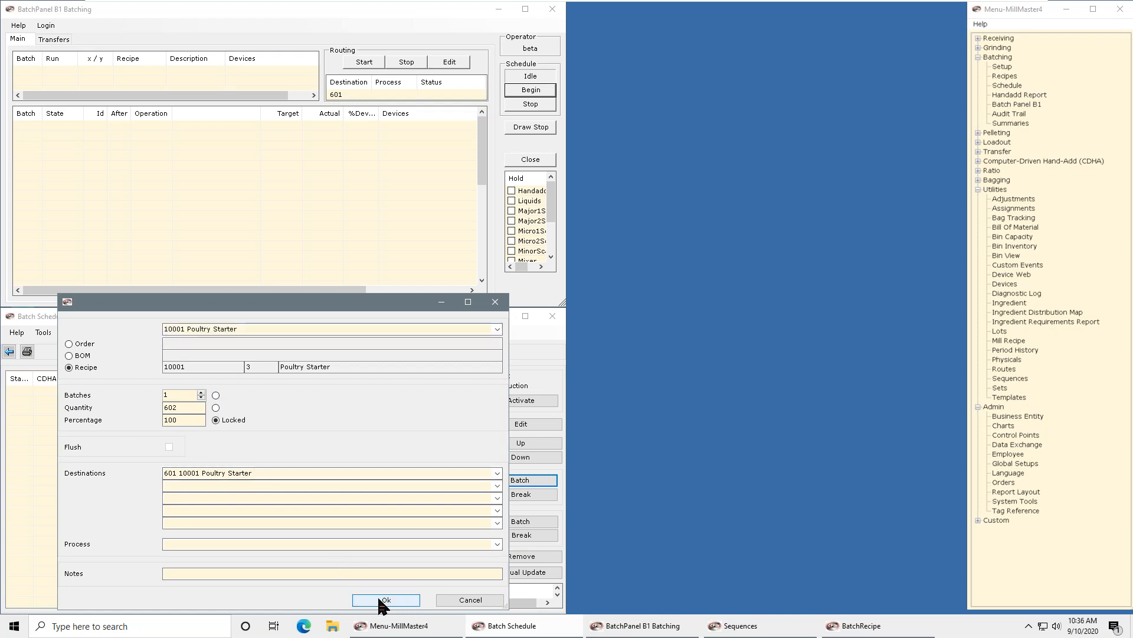
Begin the schedule on batch panel B1, check the 8820 SACOX draw, and start the Poultry Starter batch
{"action": "left_click", "coordinate": [530, 90]}
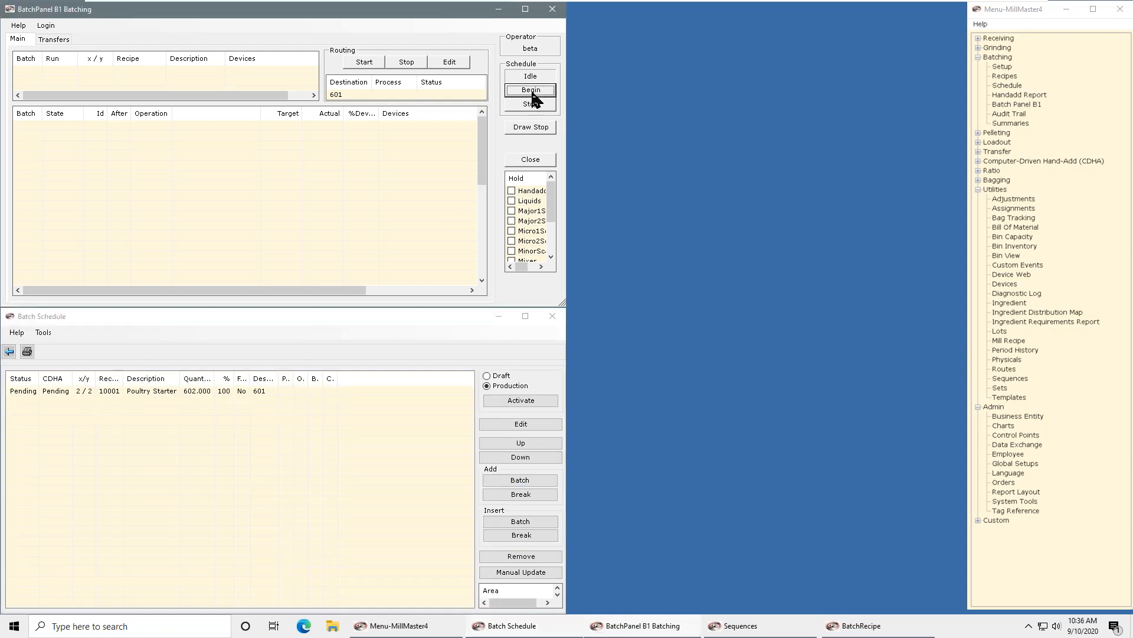
{"action": "left_click", "coordinate": [392, 197]}
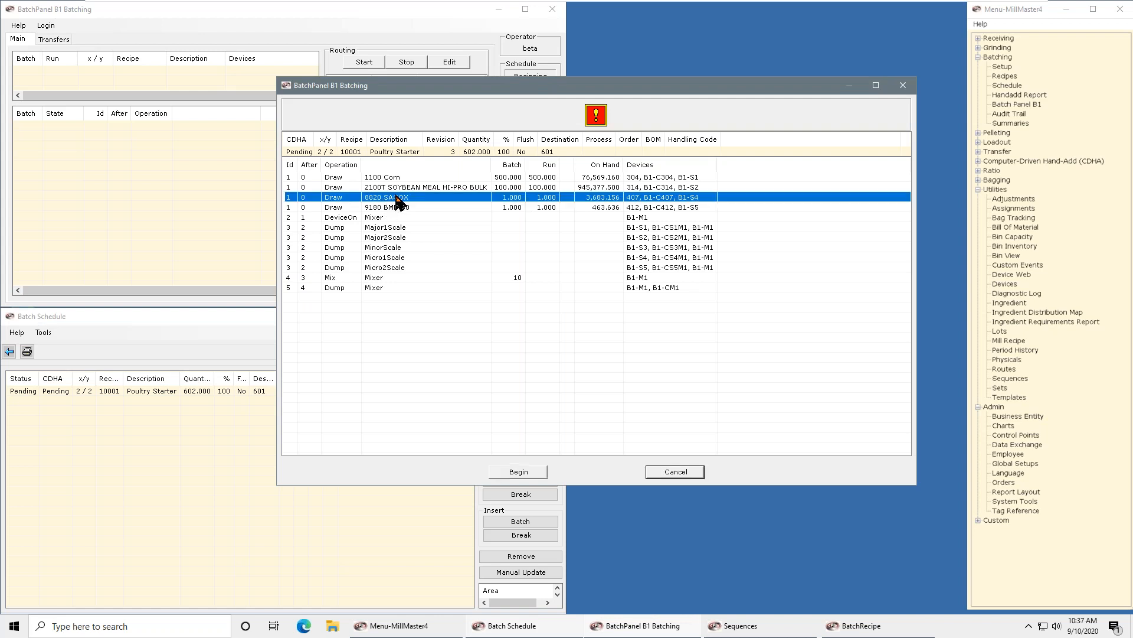
{"action": "left_click", "coordinate": [517, 471]}
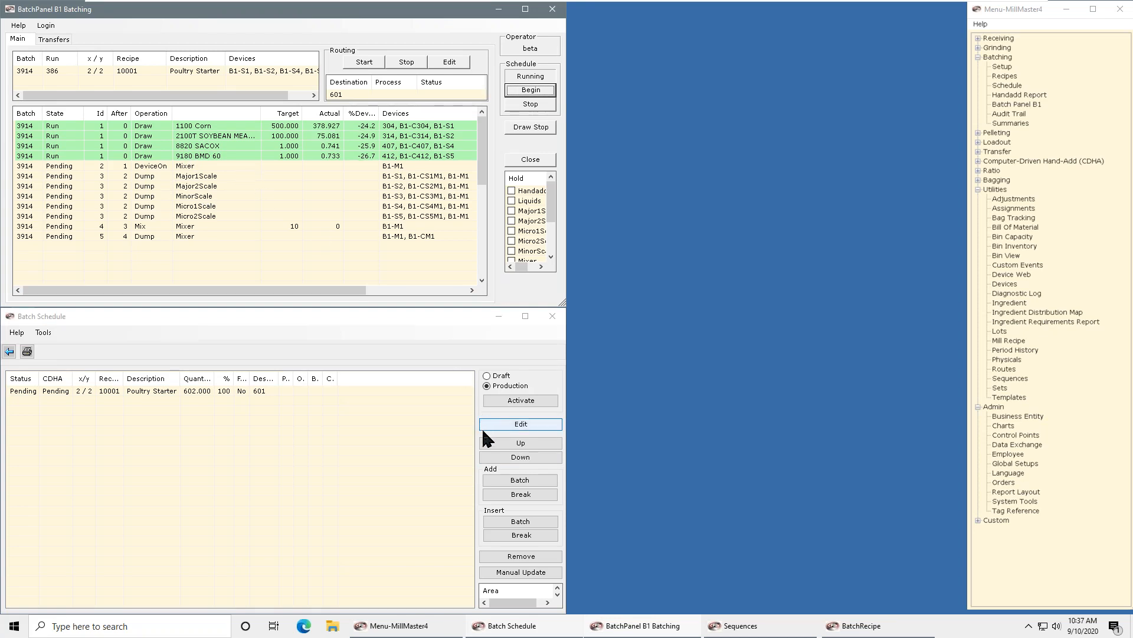
Add one batch of recipe 10002 Poultry Finisher to the production batch schedule
{"action": "left_click", "coordinate": [519, 481]}
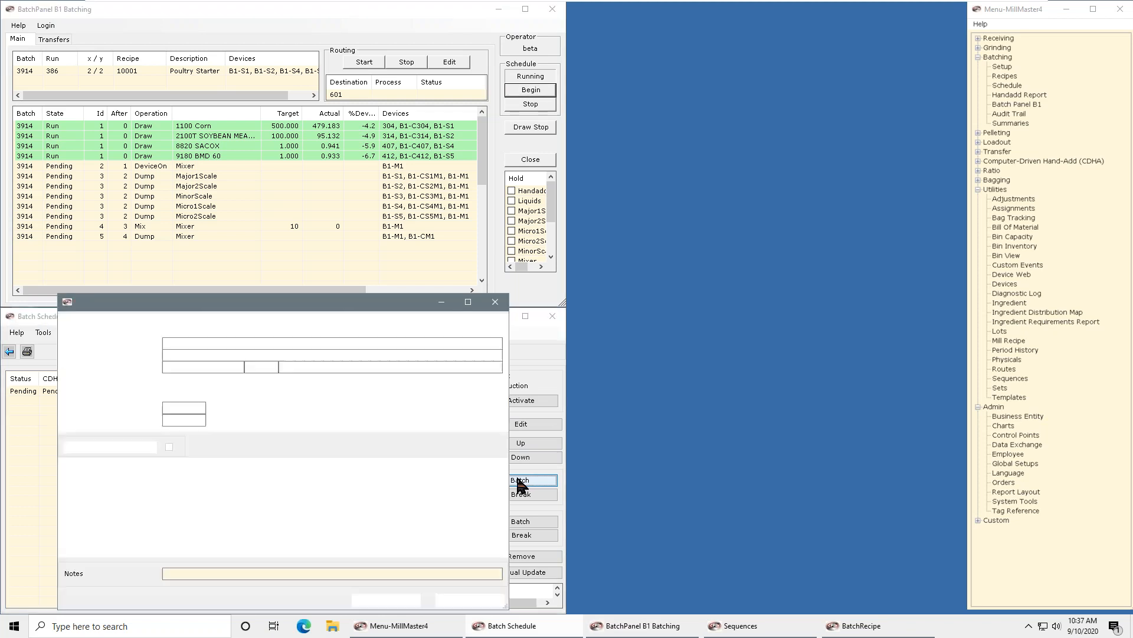
{"action": "left_click", "coordinate": [497, 329]}
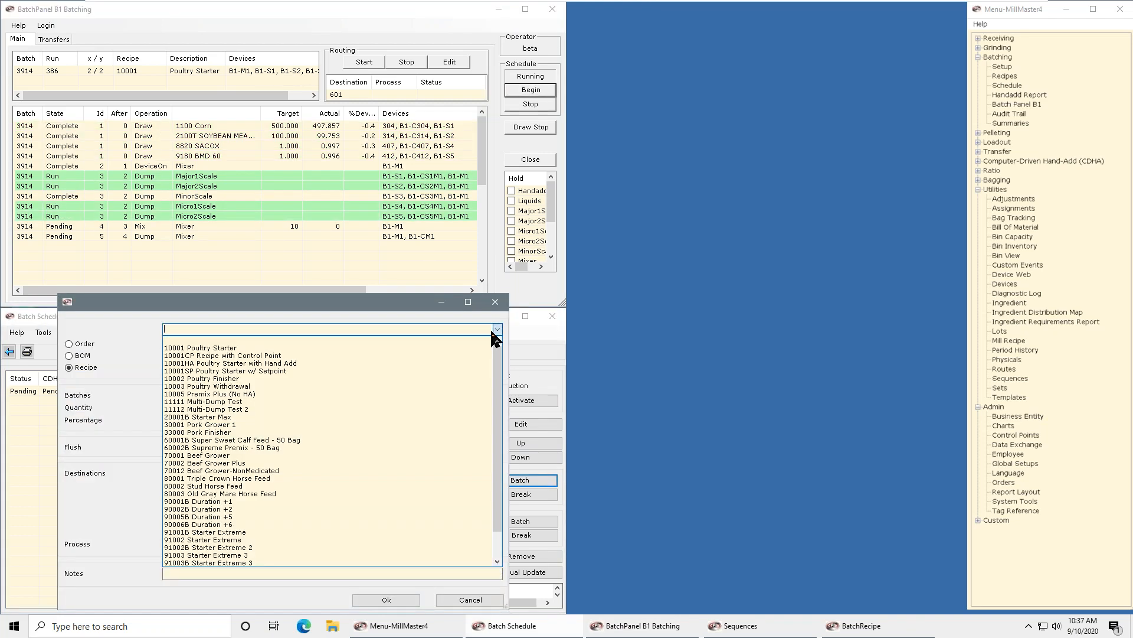
{"action": "left_click", "coordinate": [226, 378]}
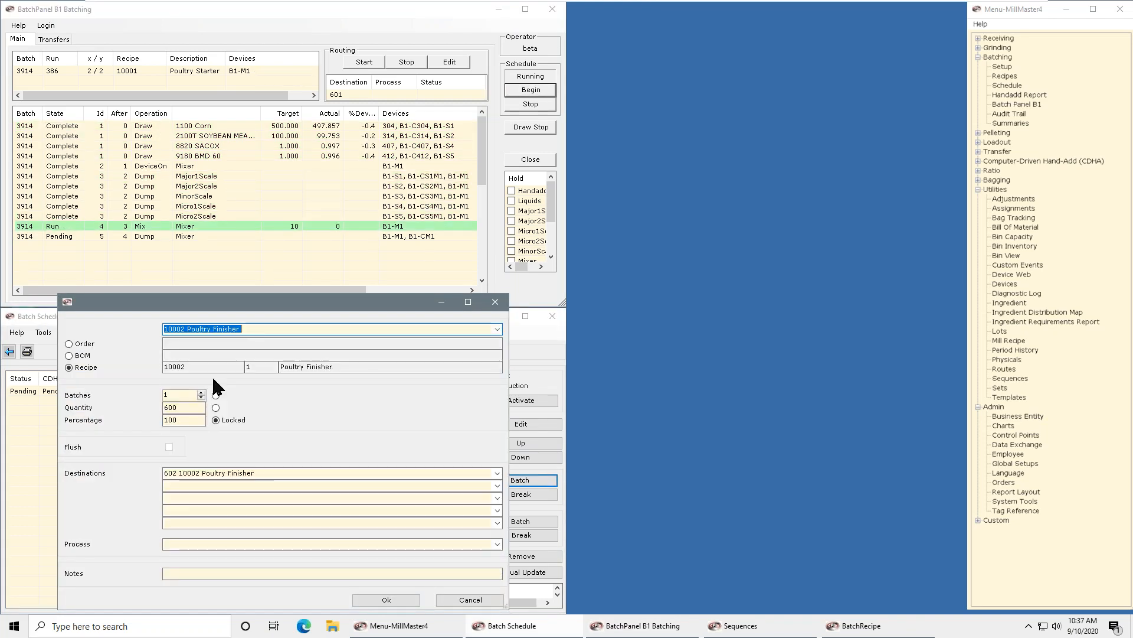
{"action": "left_click", "coordinate": [386, 599]}
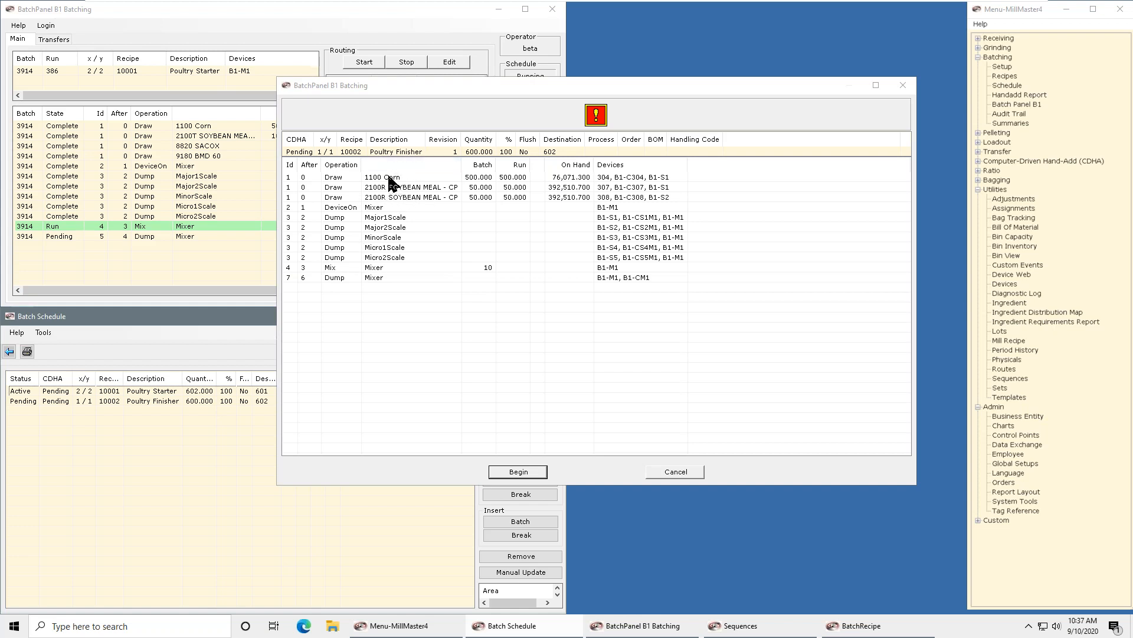
Begin the Poultry Finisher batch, and minimize the batch panel and batch schedule once it is mixing
{"action": "left_click", "coordinate": [520, 471]}
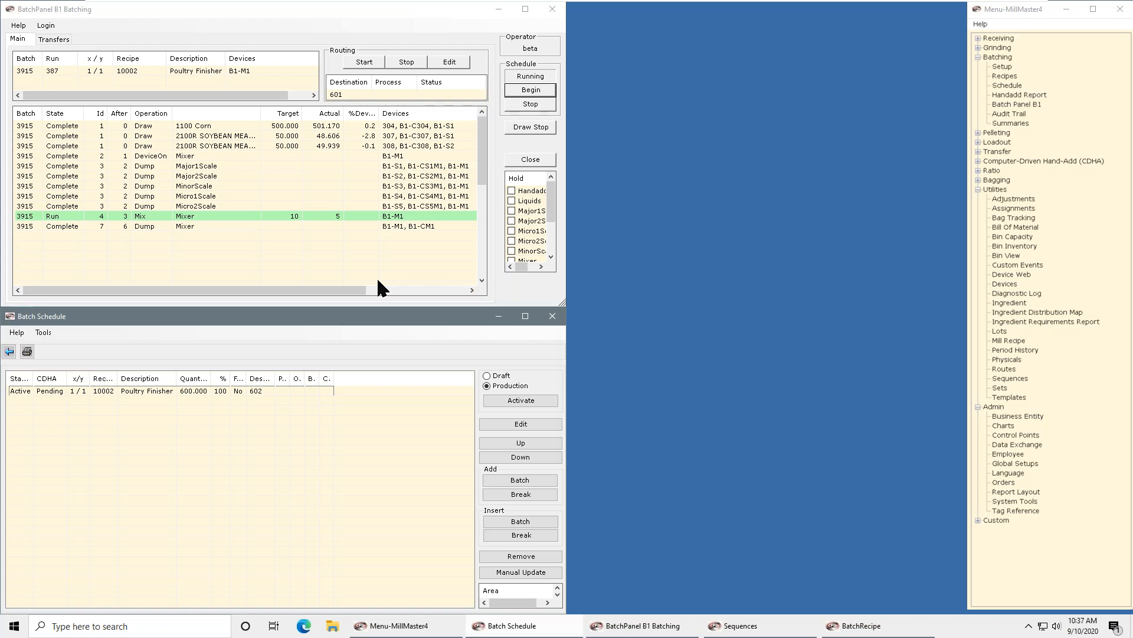
{"action": "left_click", "coordinate": [499, 9]}
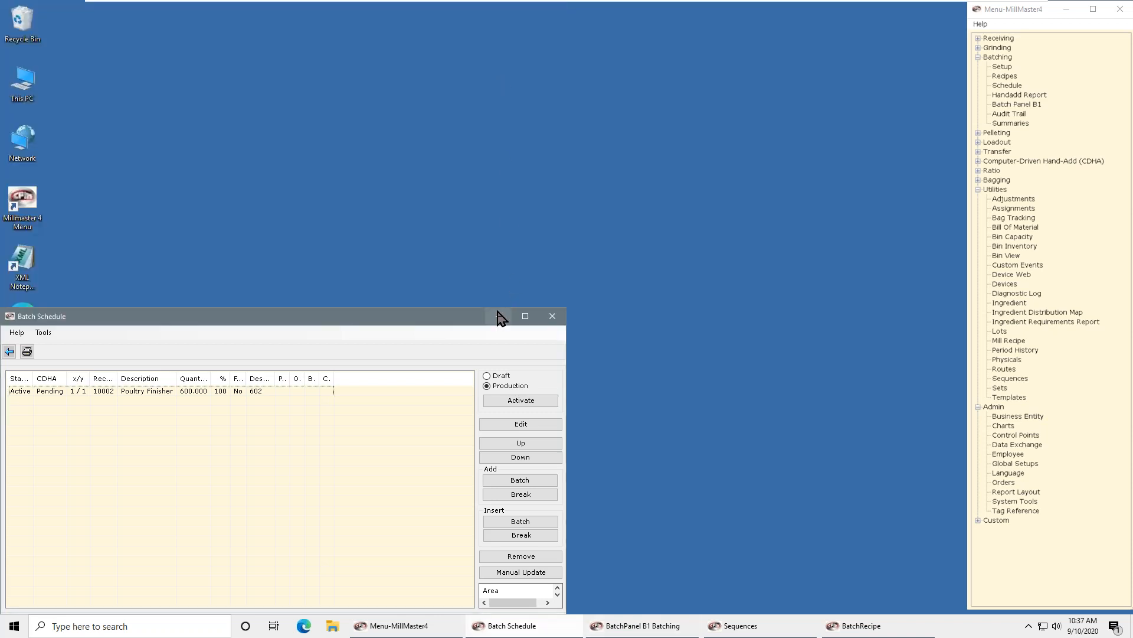
{"action": "left_click", "coordinate": [498, 316]}
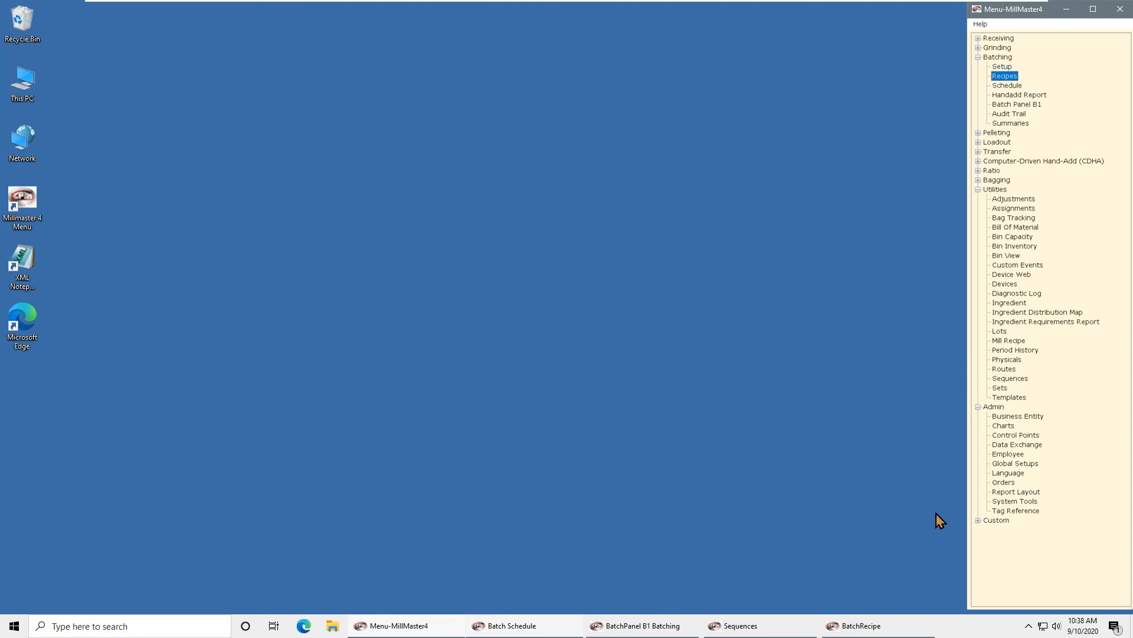
Review which sequences may not follow A Medicated, B Flush and C Non-Medicated, leaving the Sequences window minimized
{"action": "left_click", "coordinate": [751, 625]}
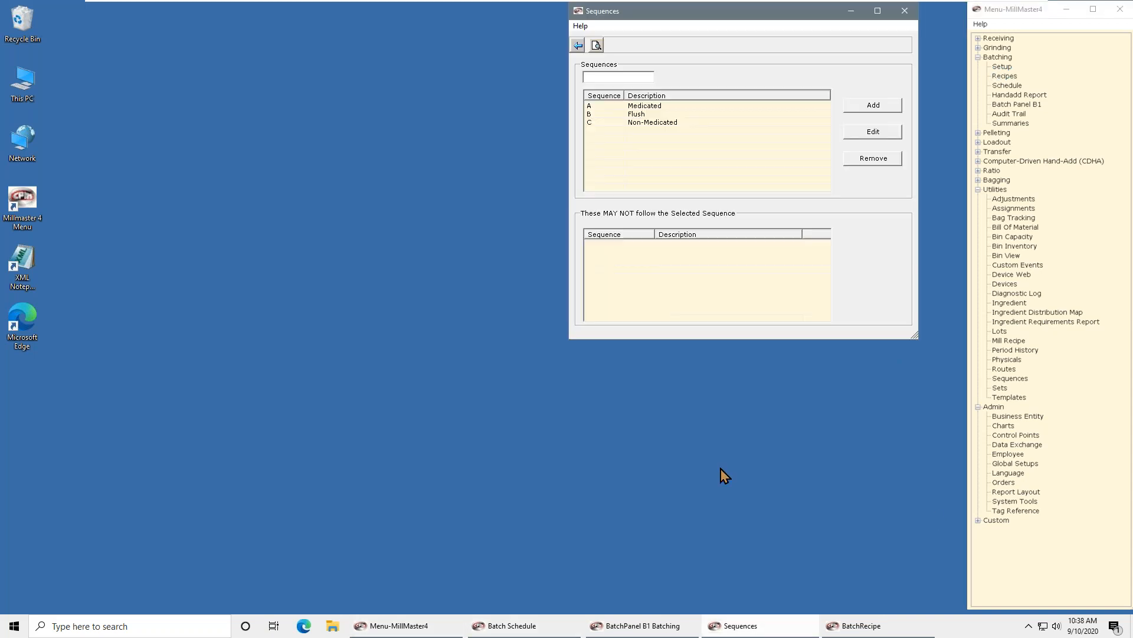
{"action": "left_click", "coordinate": [608, 110]}
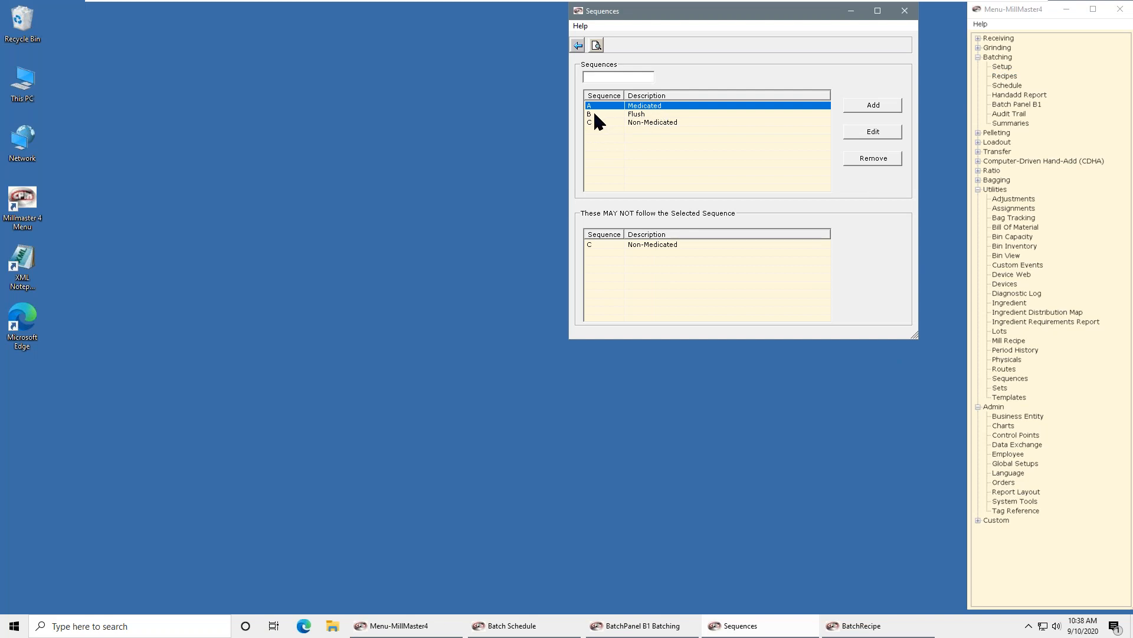
{"action": "left_click", "coordinate": [599, 114]}
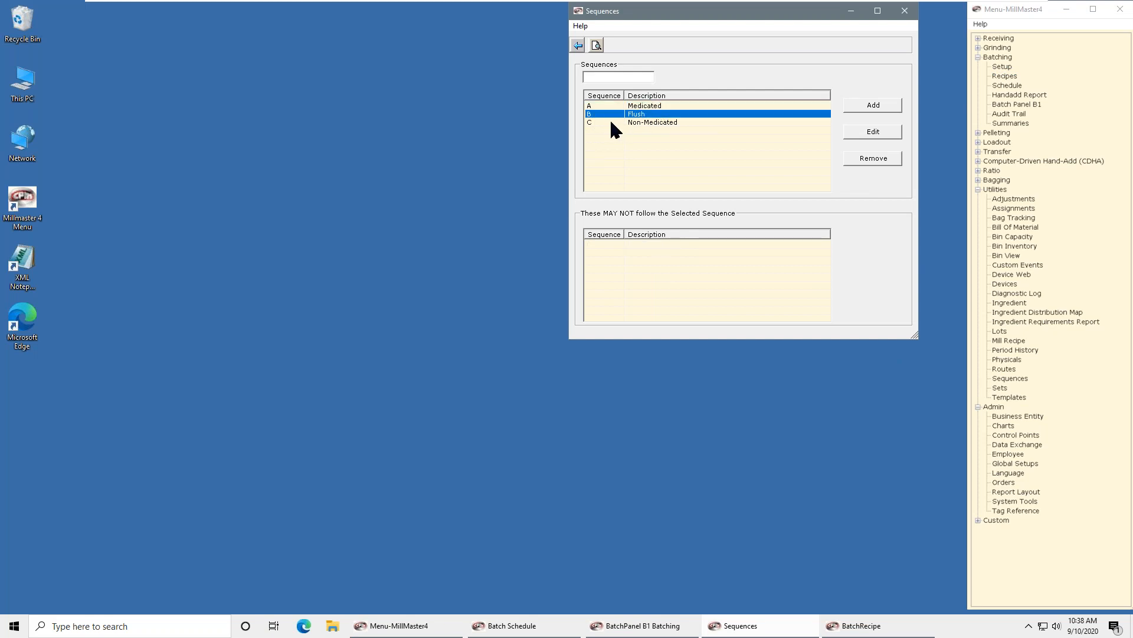
{"action": "left_click", "coordinate": [610, 121]}
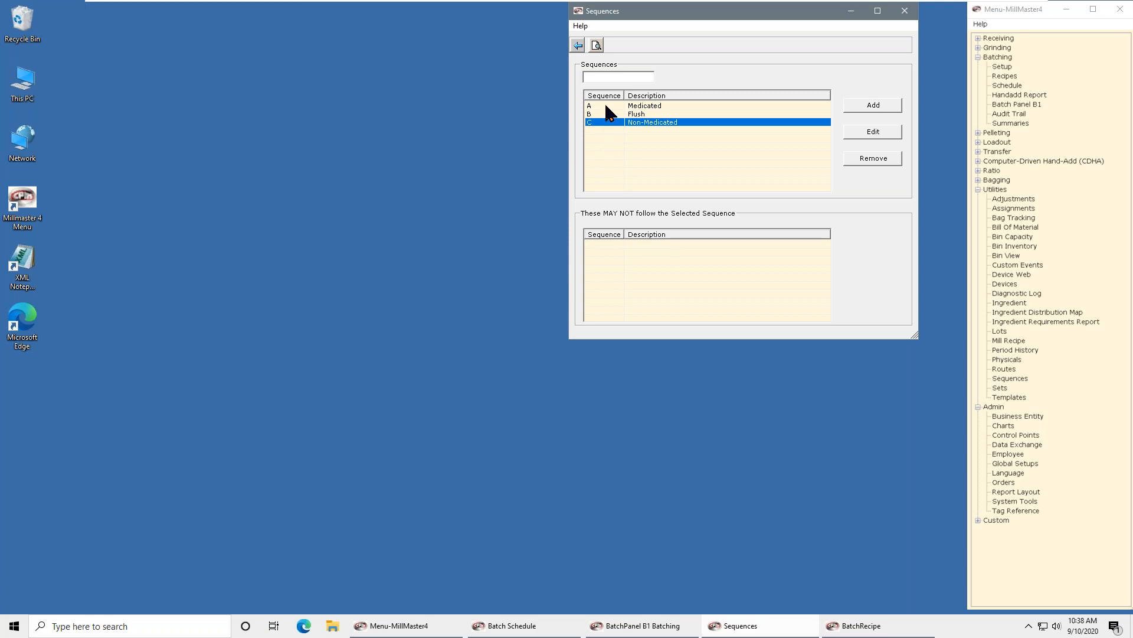
{"action": "left_click", "coordinate": [605, 106]}
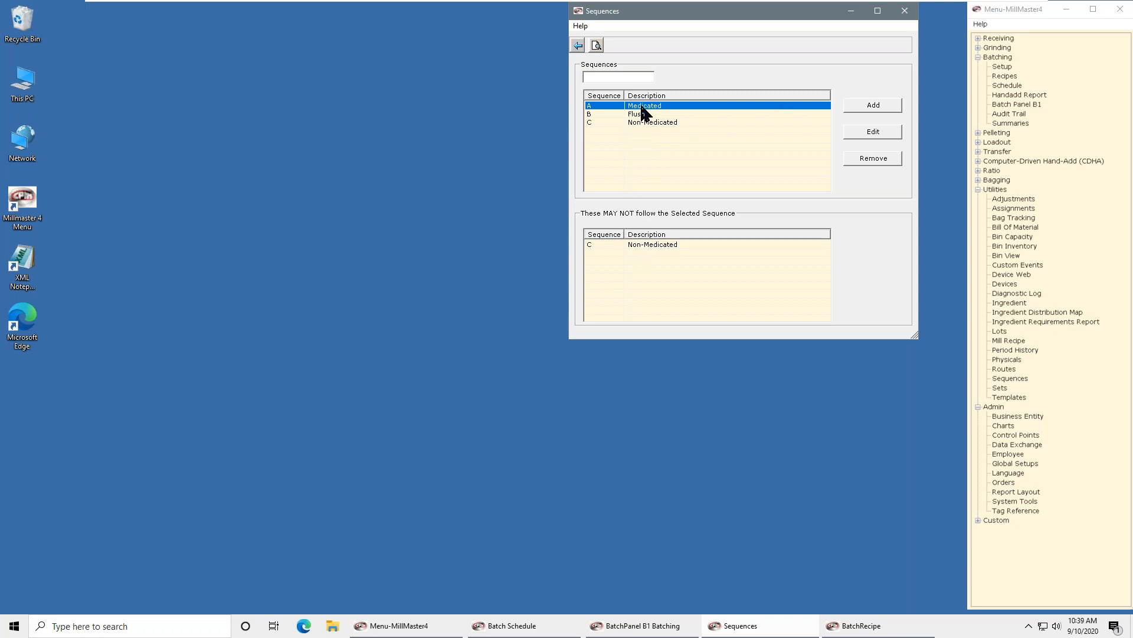
{"action": "left_click", "coordinate": [850, 11]}
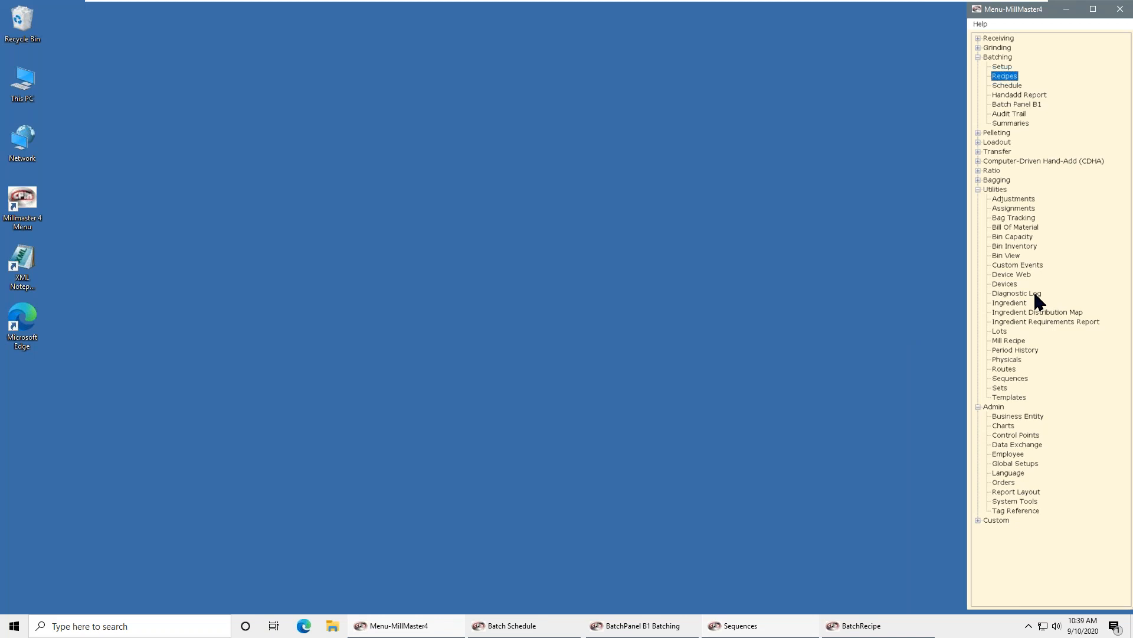
Enable sequencing for the Mixer 1 device, B1-M1, in the Devices utility and save the change
{"action": "left_click", "coordinate": [1003, 284]}
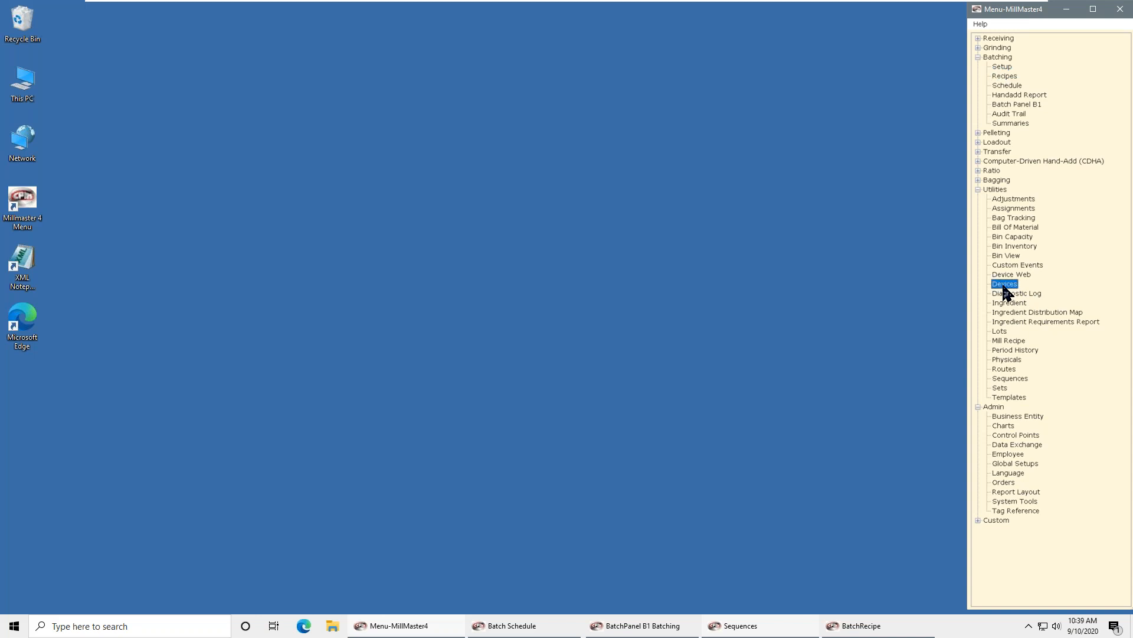
{"action": "double_click", "coordinate": [1004, 283]}
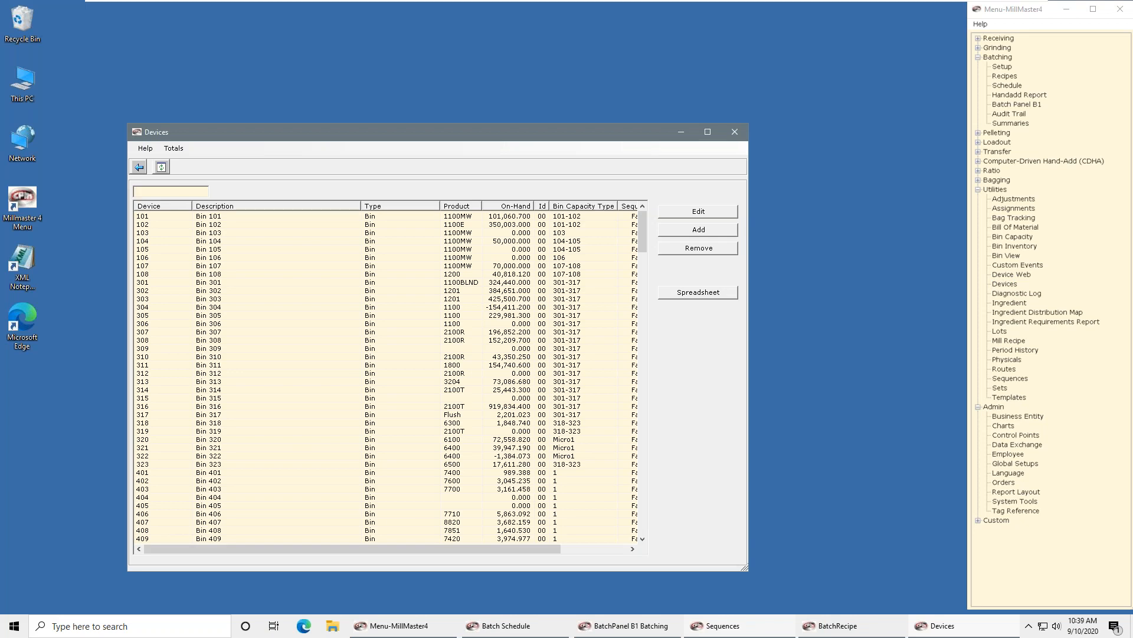
{"action": "type", "text": "b1-m1"}
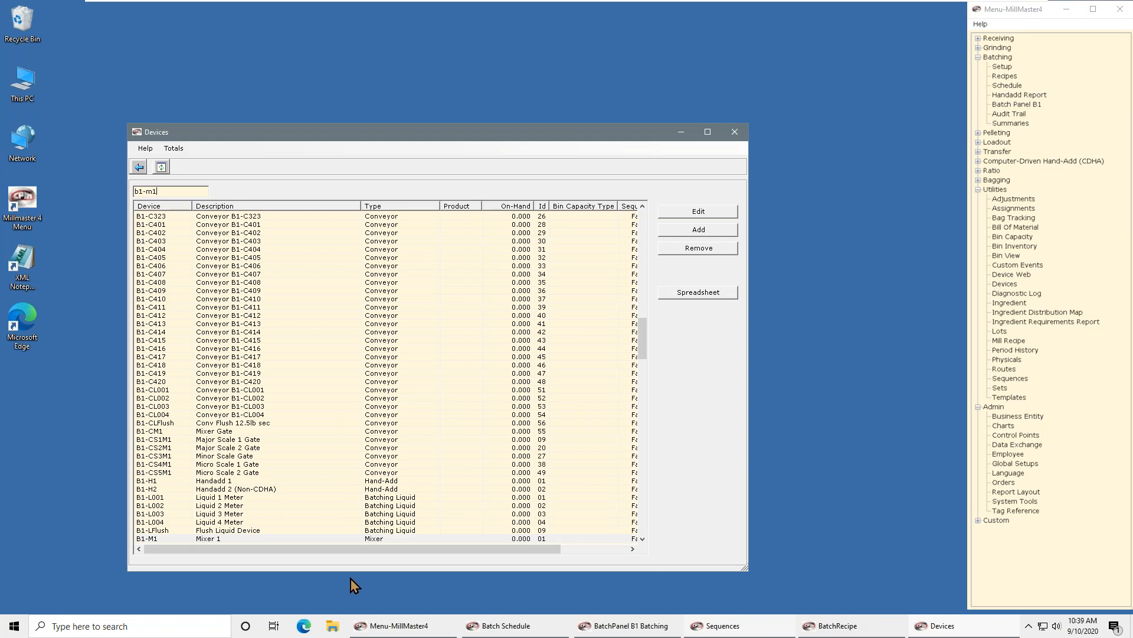
{"action": "double_click", "coordinate": [218, 537]}
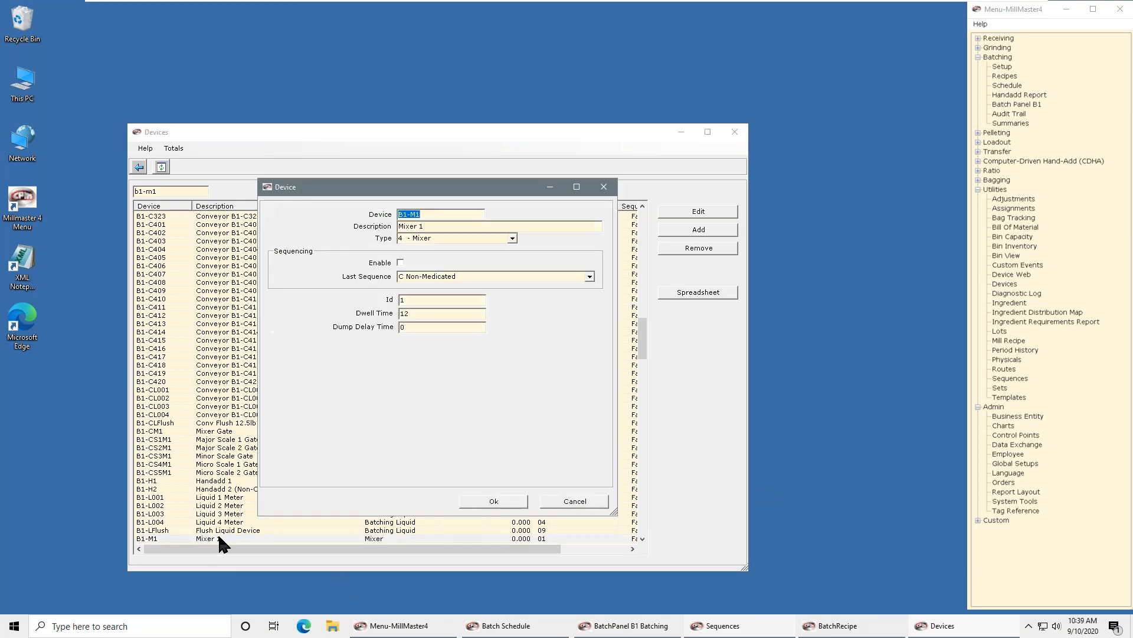
{"action": "left_click", "coordinate": [401, 263]}
{"action": "left_click", "coordinate": [492, 501]}
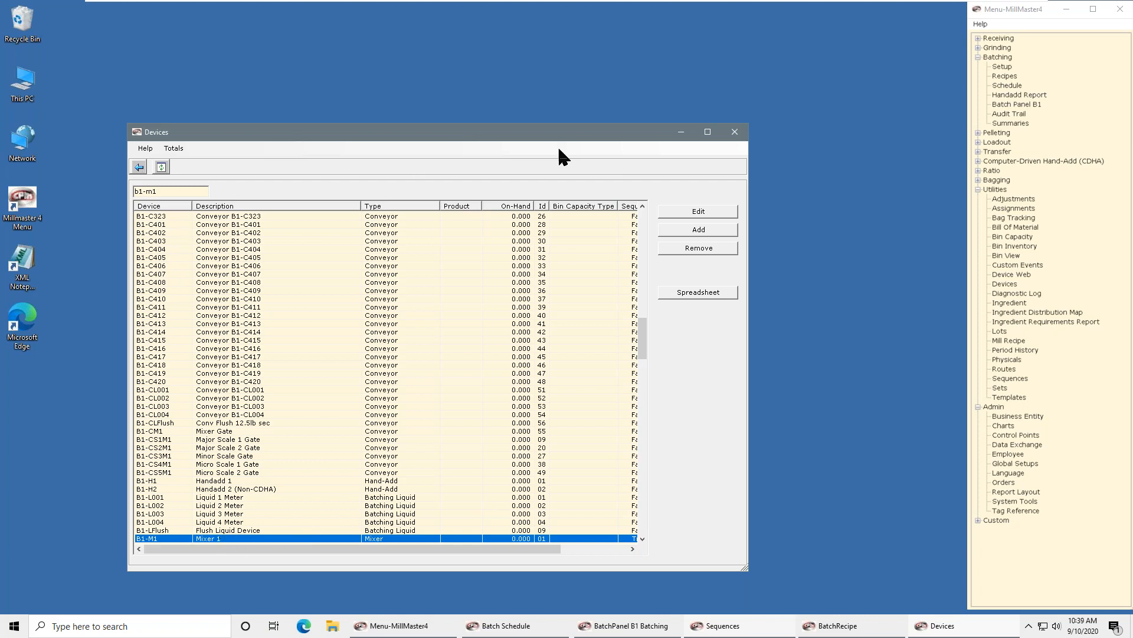
Close the Devices utility and assign the A Medicated sequence to batch recipe 10001 Poultry Starter, saving the recipe
{"action": "left_click", "coordinate": [139, 167]}
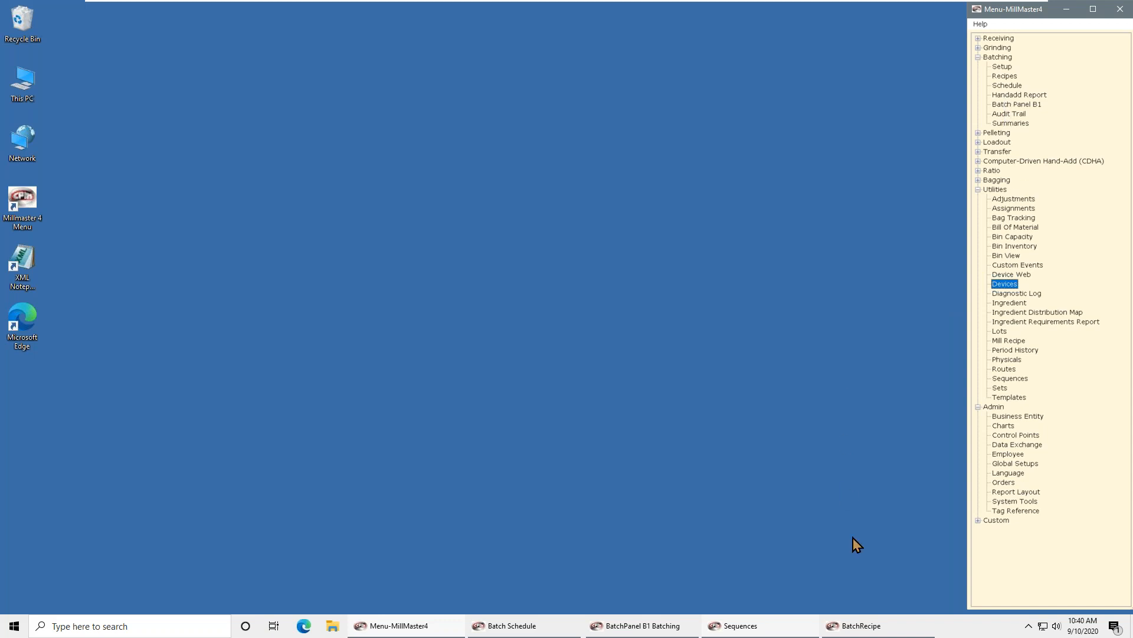
{"action": "left_click", "coordinate": [854, 621]}
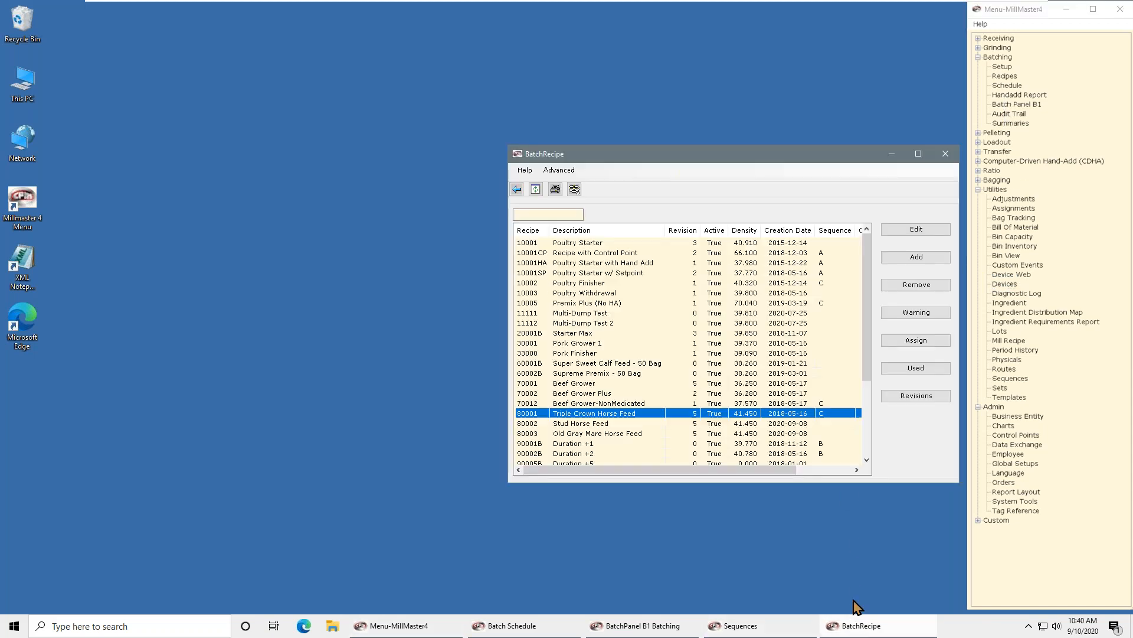
{"action": "left_click", "coordinate": [589, 244]}
{"action": "double_click", "coordinate": [591, 248]}
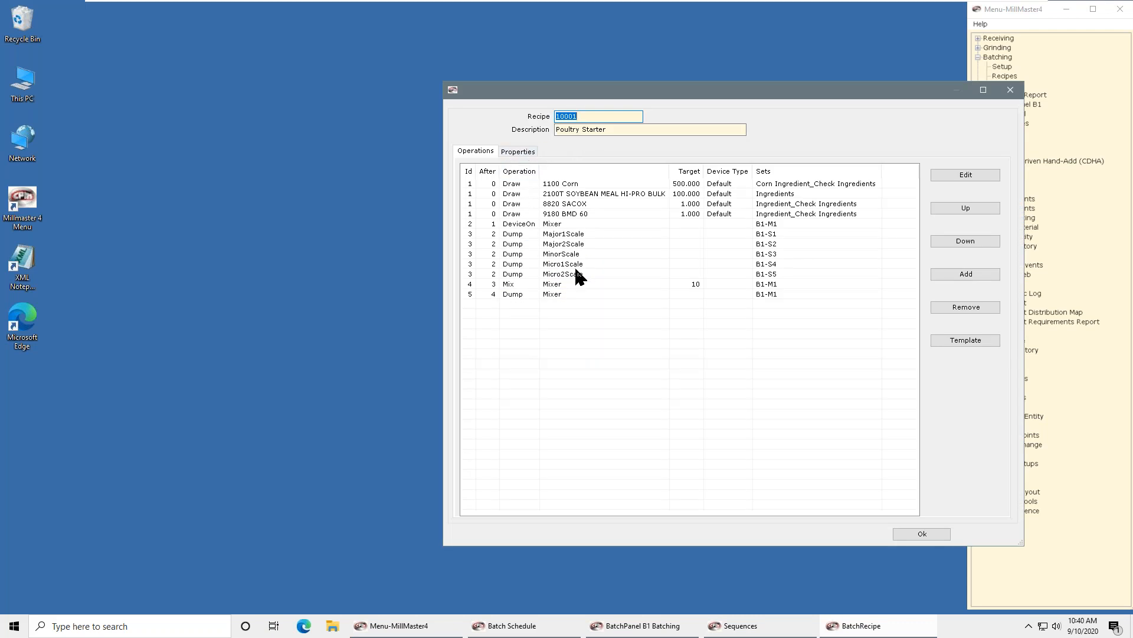
{"action": "left_click", "coordinate": [564, 215]}
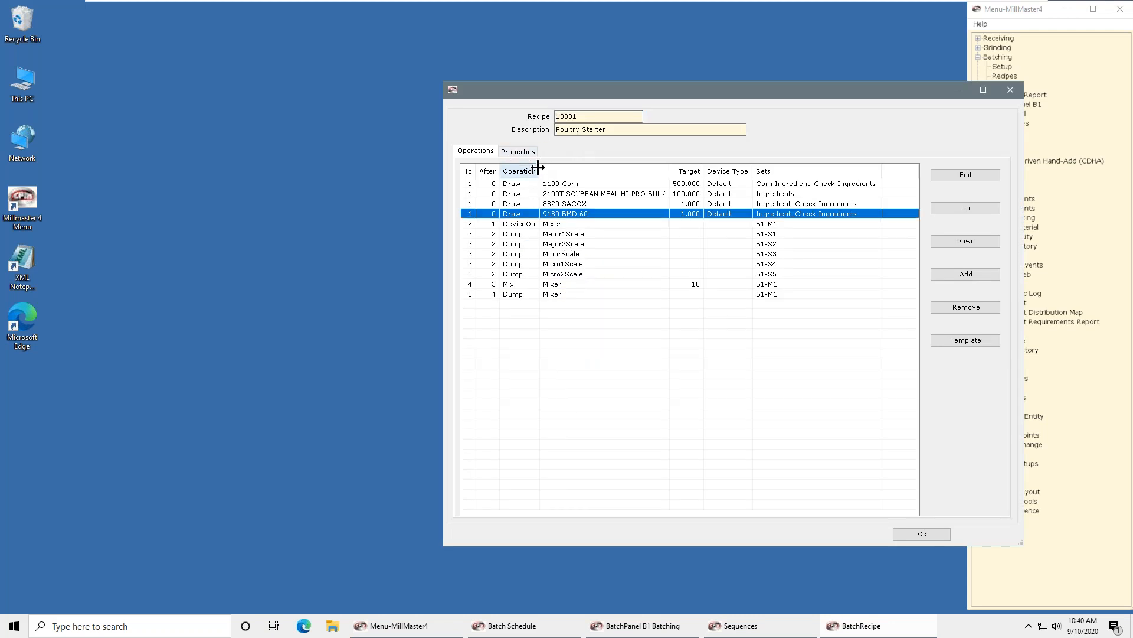
{"action": "left_click", "coordinate": [567, 205]}
{"action": "left_click", "coordinate": [519, 152]}
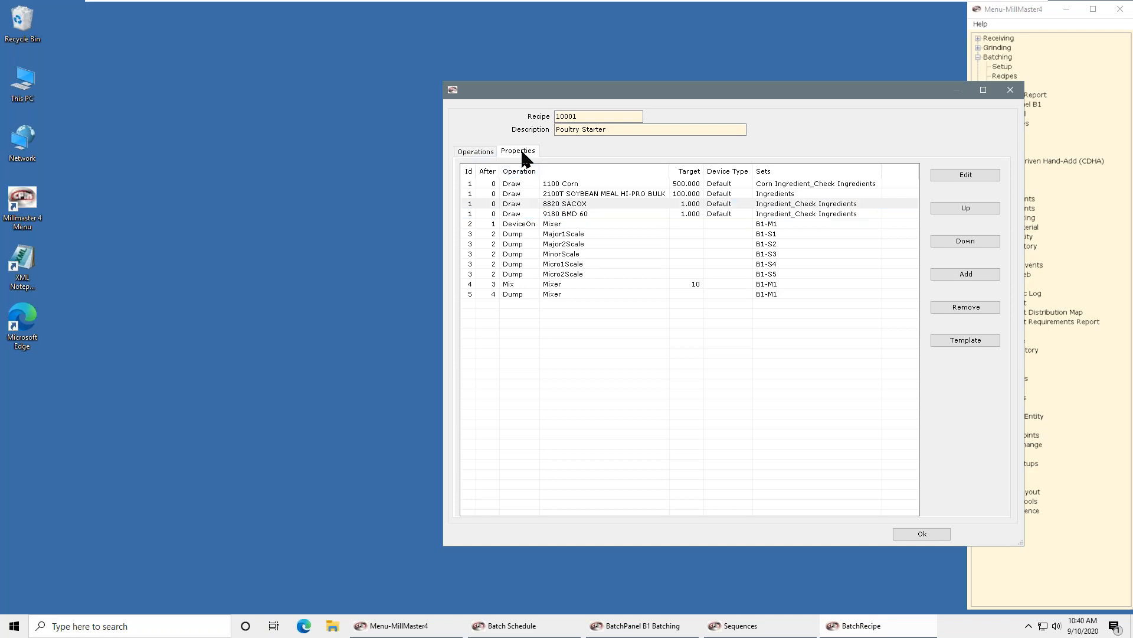
{"action": "left_click", "coordinate": [777, 294]}
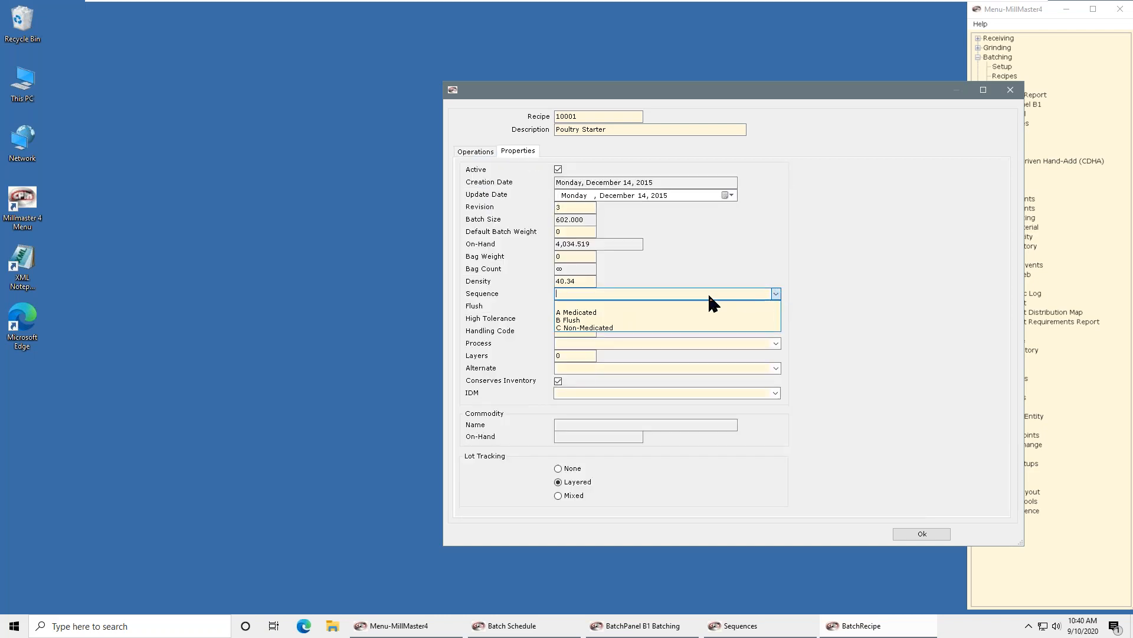
{"action": "left_click", "coordinate": [592, 304]}
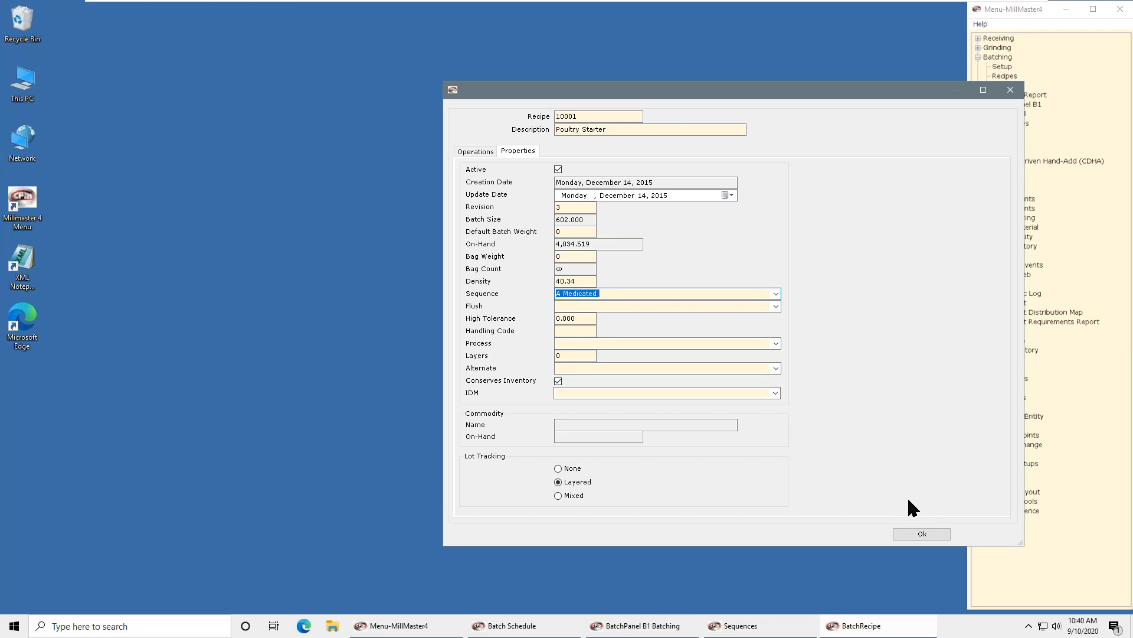
{"action": "left_click", "coordinate": [918, 534]}
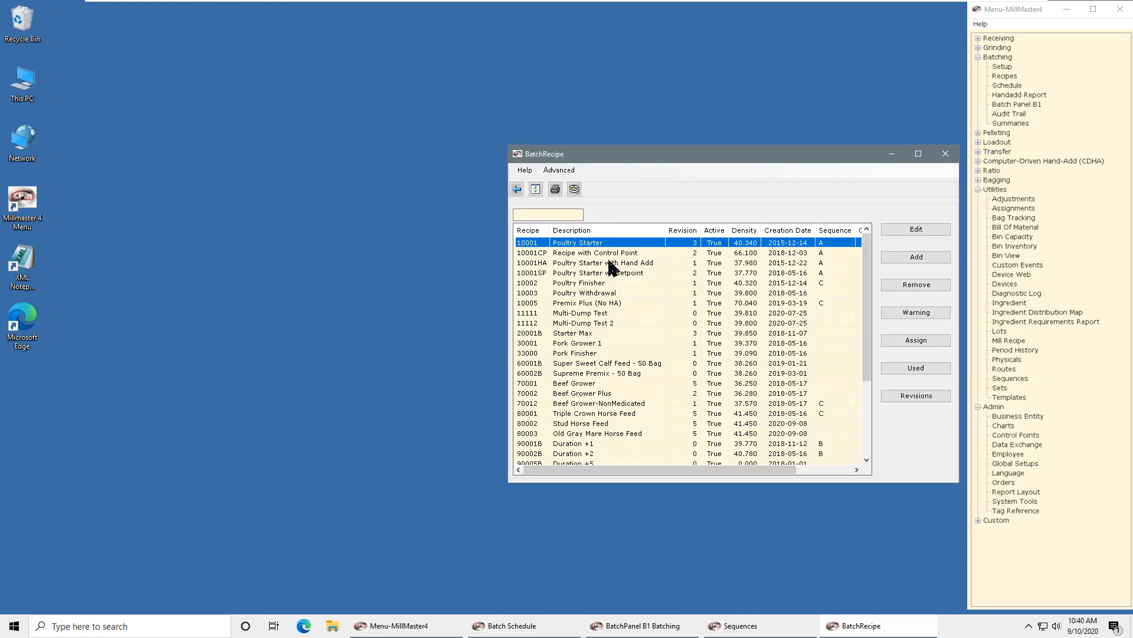
Review the ingredients and assigned sequence of recipe 10002 Poultry Finisher, and minimize the batch recipe list
{"action": "left_click", "coordinate": [580, 282]}
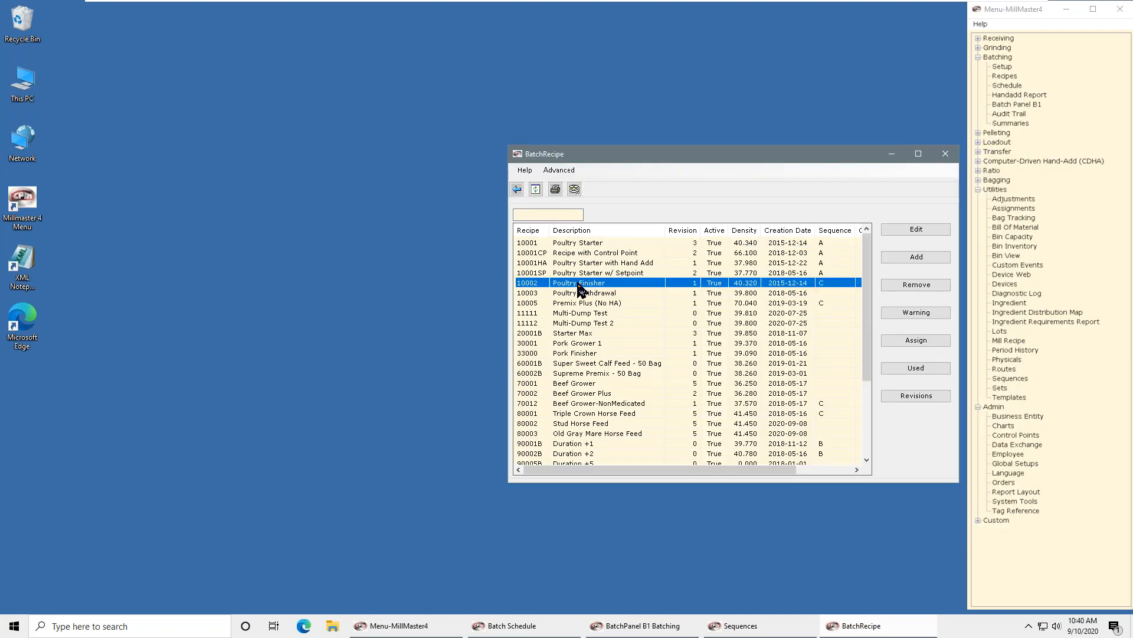
{"action": "double_click", "coordinate": [826, 289]}
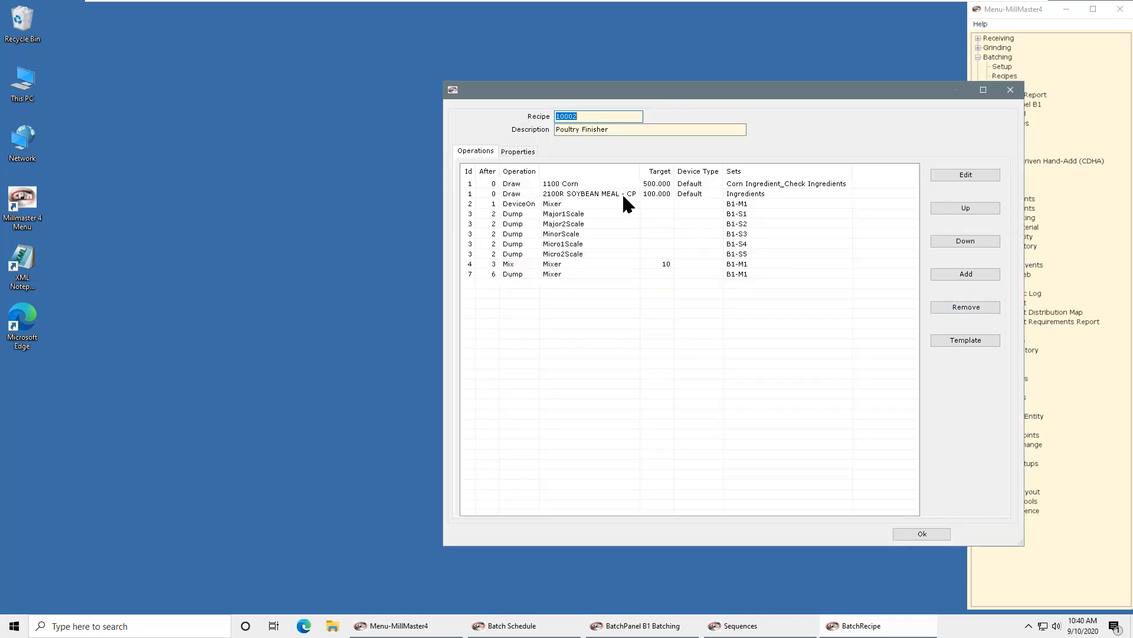
{"action": "left_click", "coordinate": [518, 151]}
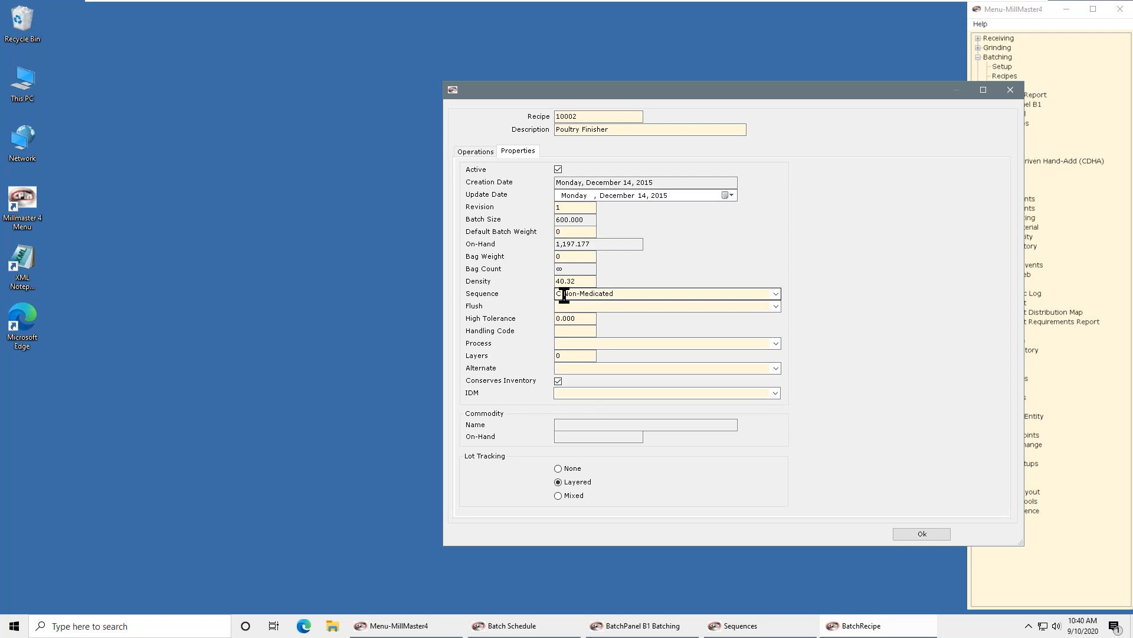
{"action": "left_click", "coordinate": [914, 536]}
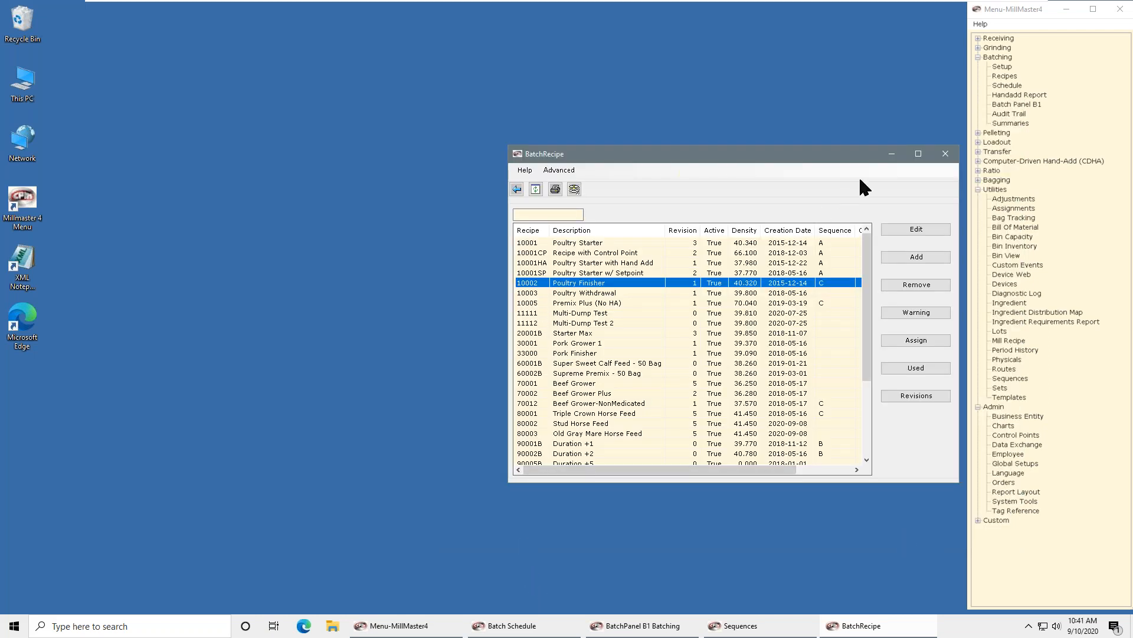
{"action": "left_click", "coordinate": [890, 154]}
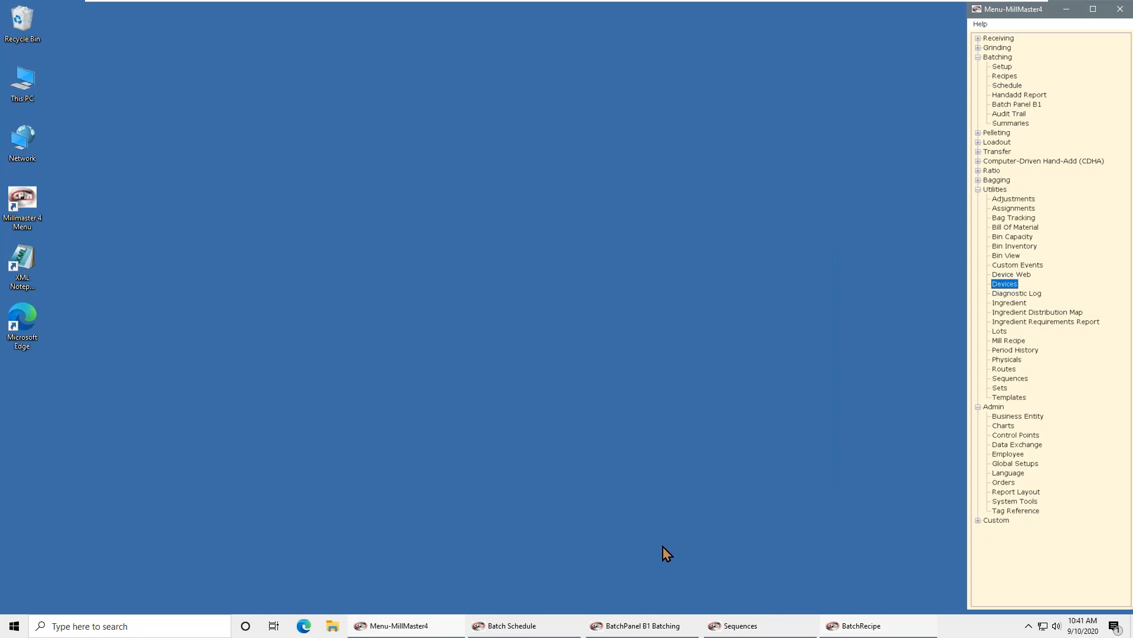
Restore the batch panel and batch schedule, and add one batch of recipe 10001 Poultry Starter to the production schedule
{"action": "left_click", "coordinate": [641, 625]}
{"action": "left_click", "coordinate": [549, 630]}
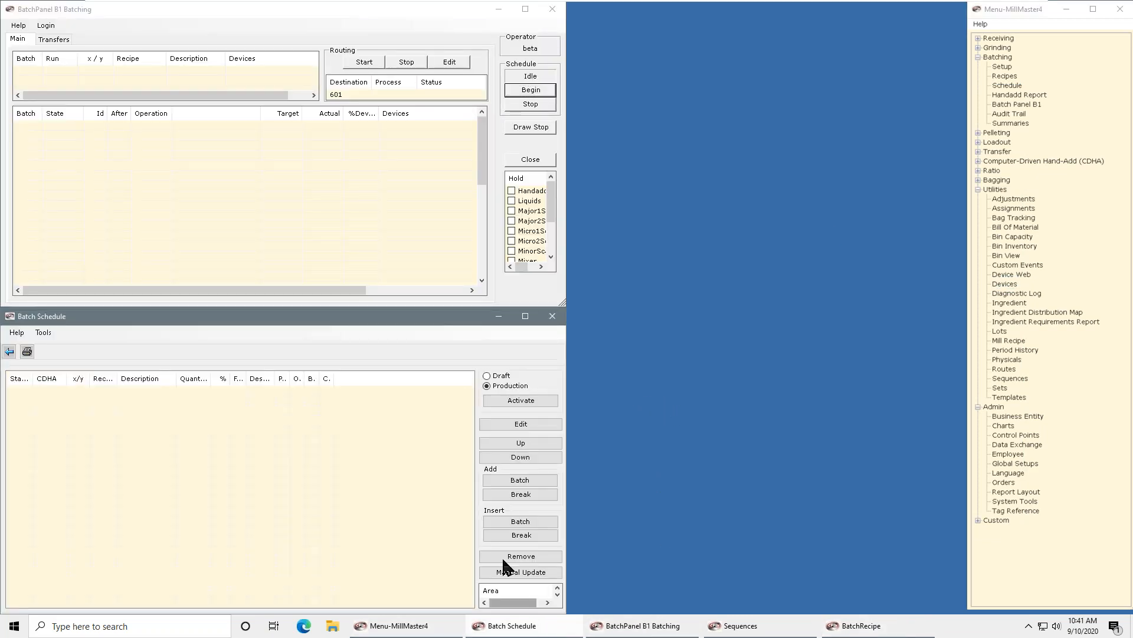
{"action": "left_click", "coordinate": [512, 482]}
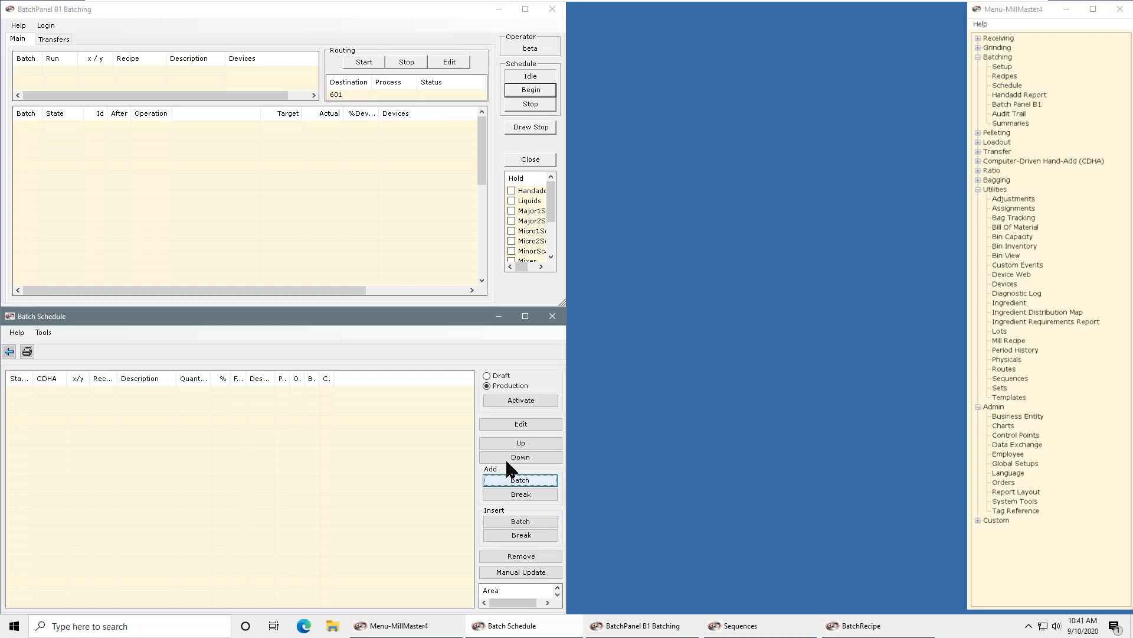
{"action": "left_click", "coordinate": [485, 329]}
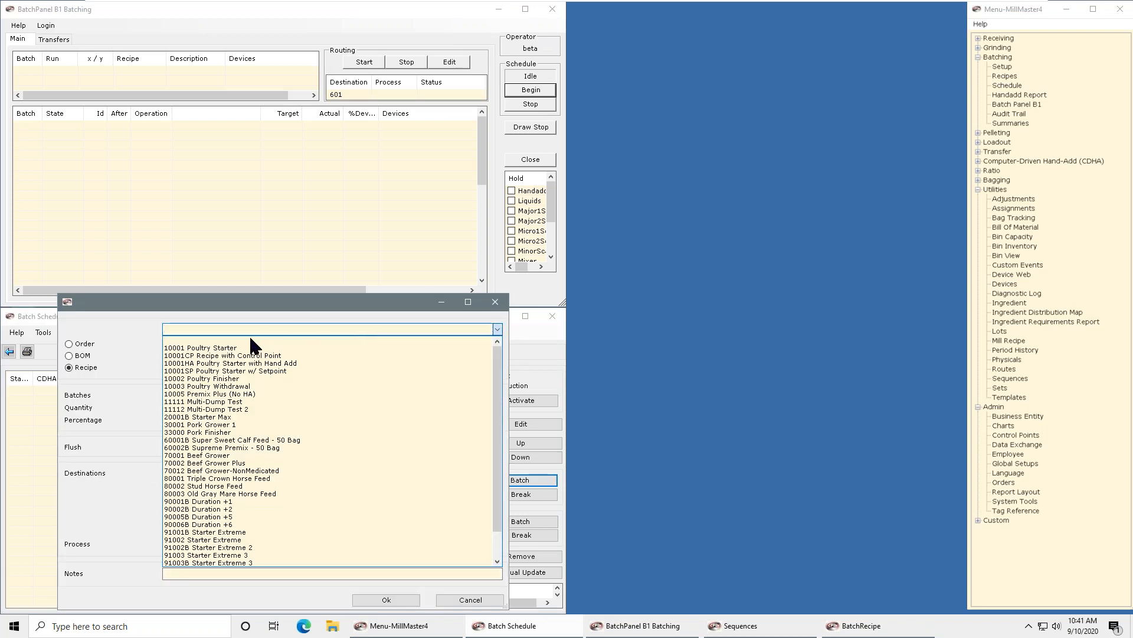
{"action": "left_click", "coordinate": [228, 349]}
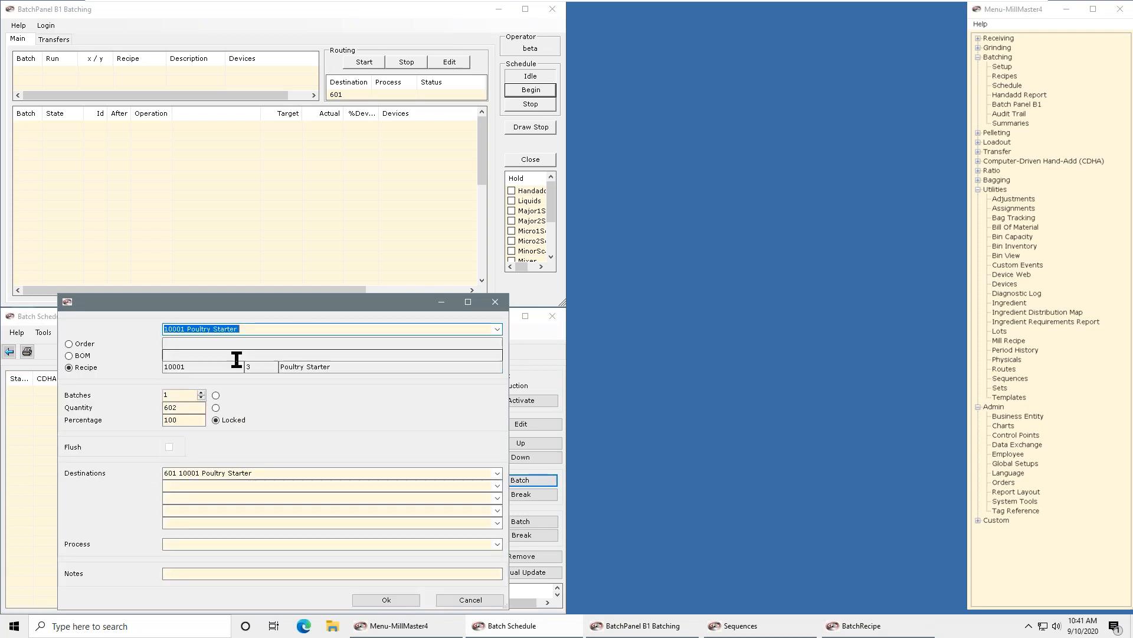
{"action": "left_click", "coordinate": [391, 598]}
Begin the scheduled Poultry Starter batch after checking its SACOX draw in the batch preview
{"action": "left_click", "coordinate": [531, 91]}
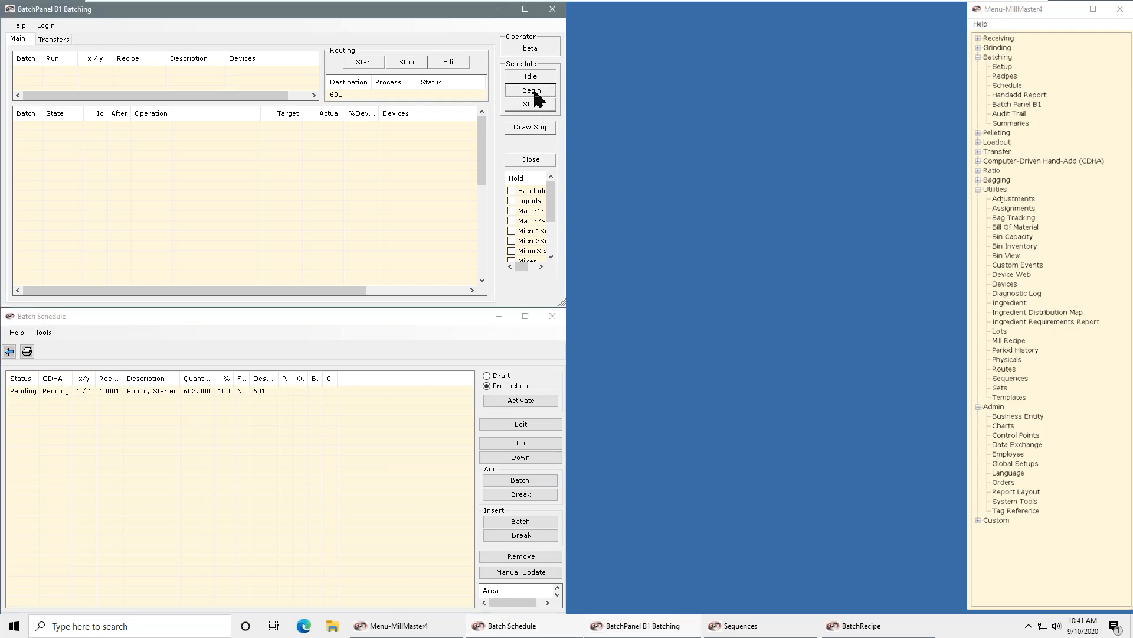
{"action": "left_click", "coordinate": [406, 198]}
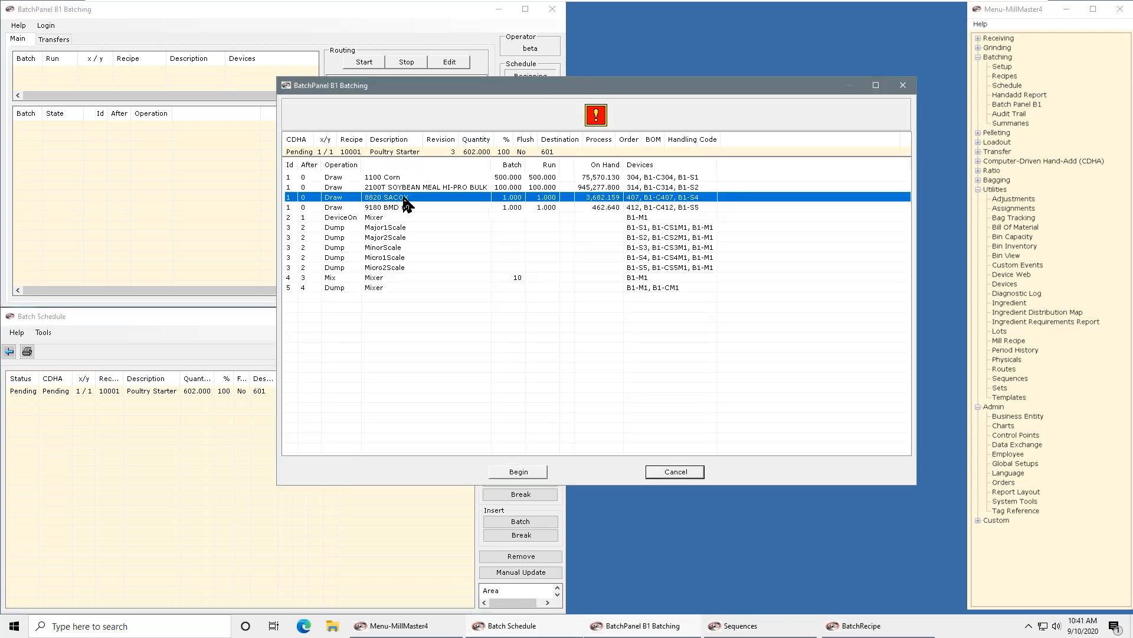
{"action": "left_click", "coordinate": [535, 471]}
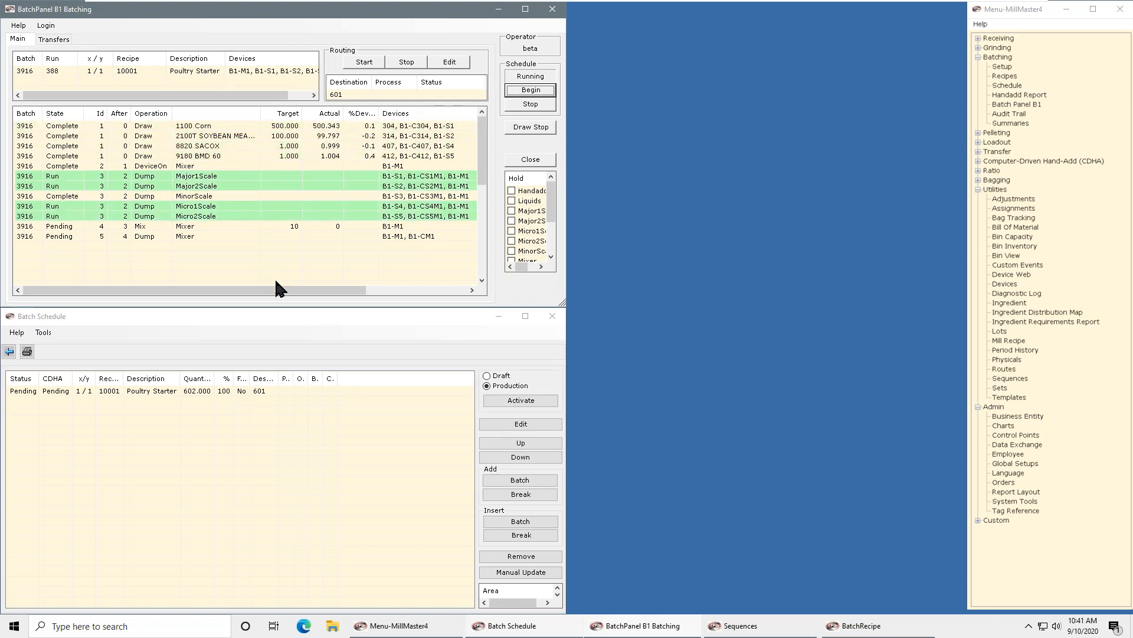
Add one batch of recipe 10002 Poultry Finisher to the schedule behind the running Poultry Starter batch
{"action": "left_click", "coordinate": [514, 478]}
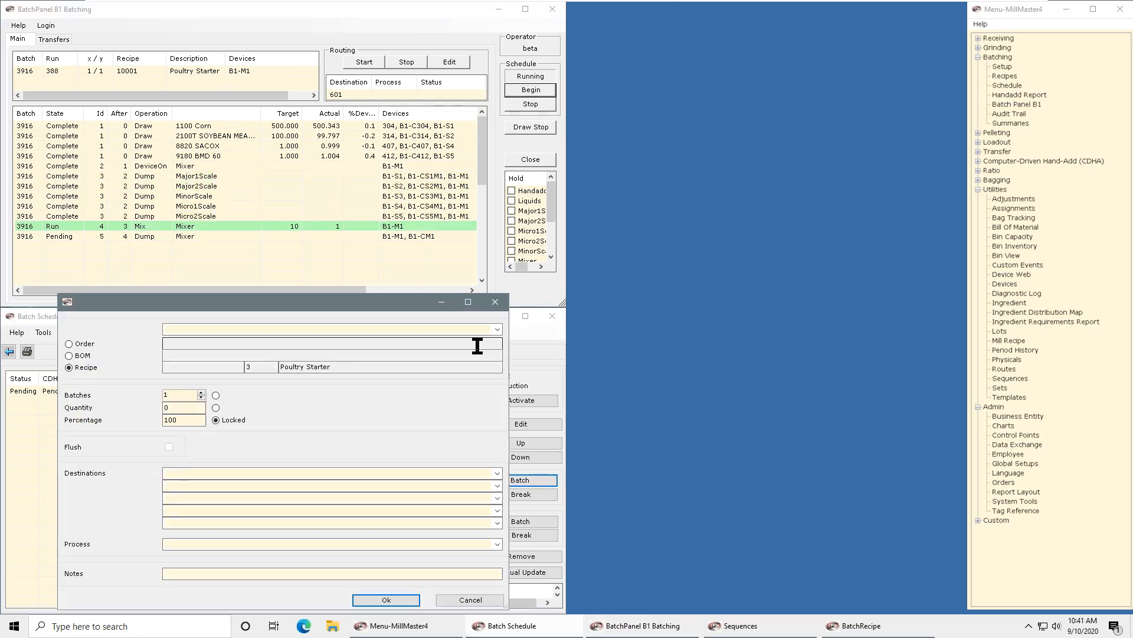
{"action": "left_click", "coordinate": [498, 329]}
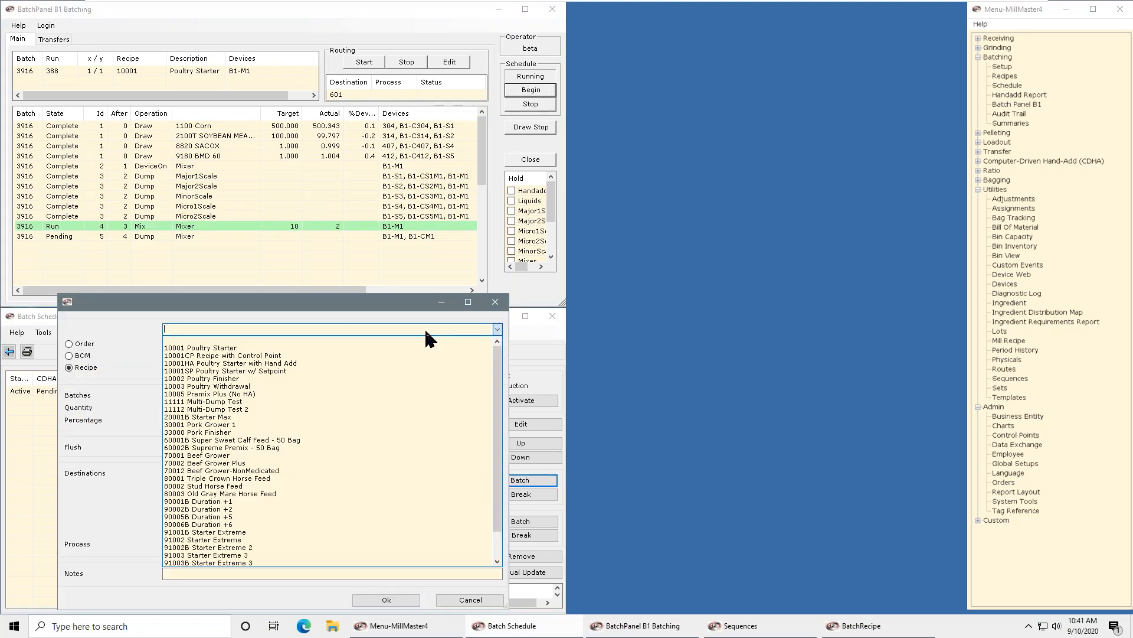
{"action": "left_click", "coordinate": [232, 378]}
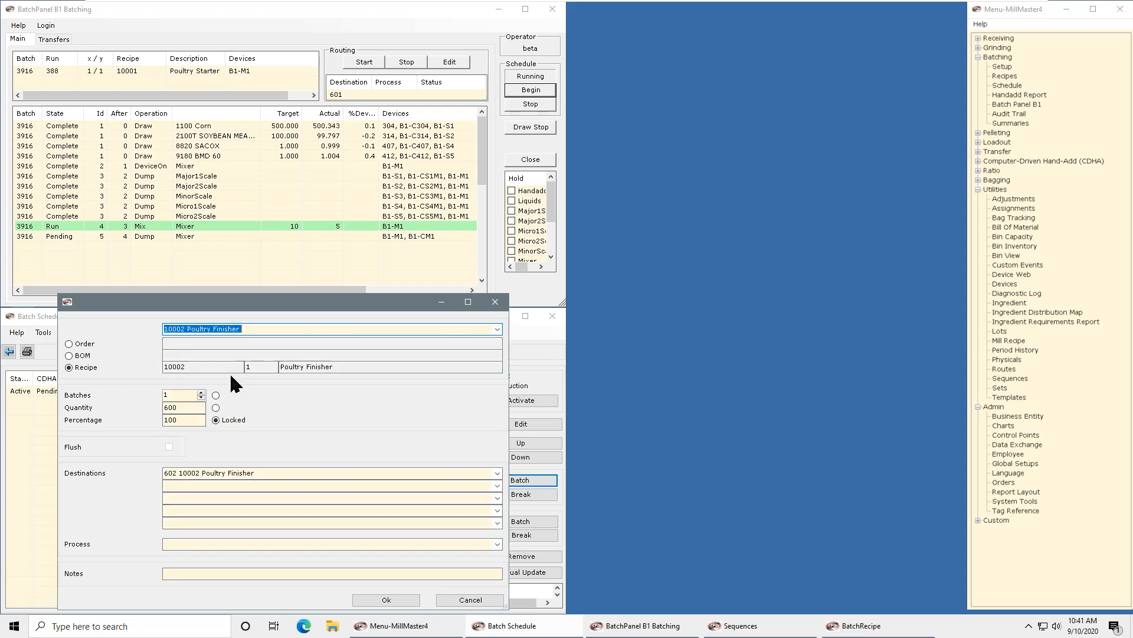
{"action": "left_click", "coordinate": [386, 600]}
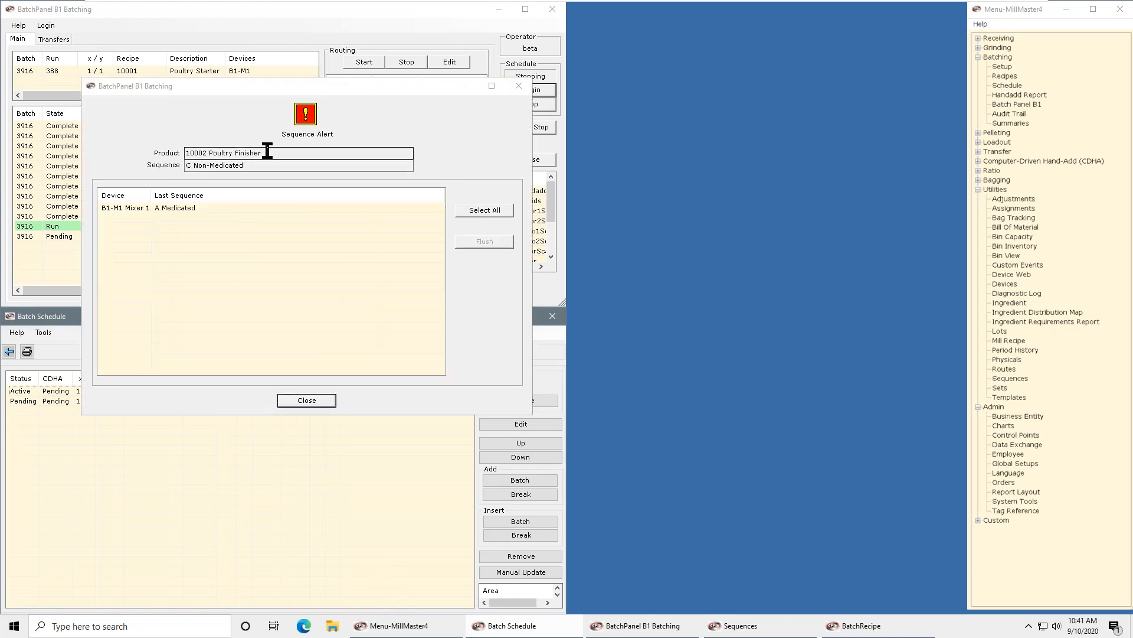
Move the Sequence Alert clear of the batch panel, flush device B1-M1 Mixer 1 from it, and close the alert
{"action": "left_click_drag", "start_coordinate": [322, 81], "coordinate": [546, 162]}
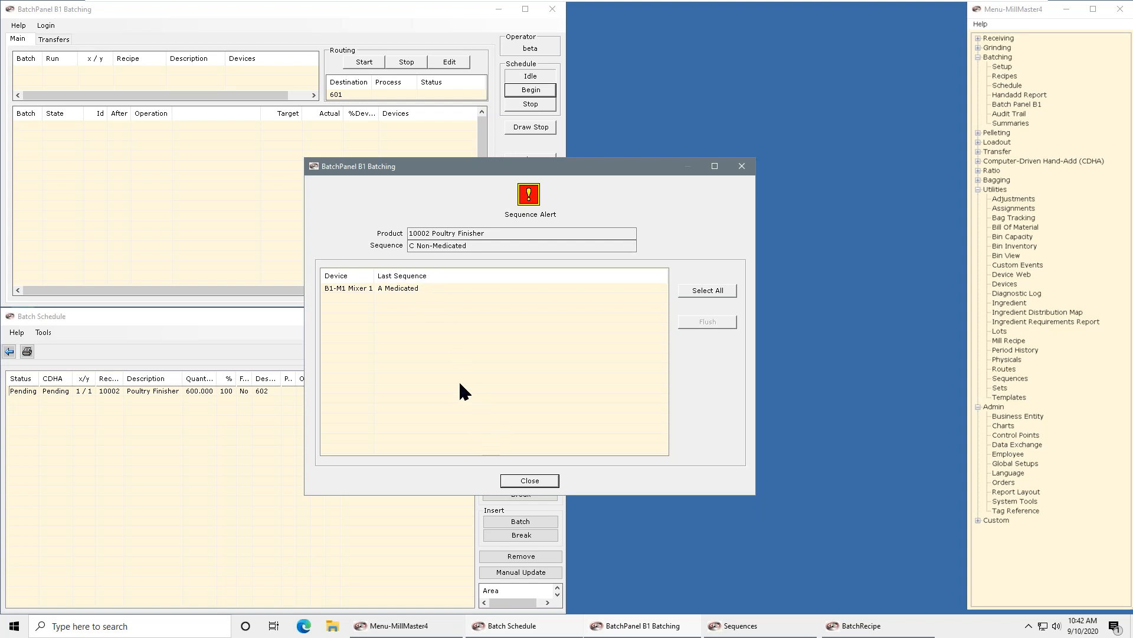
{"action": "left_click", "coordinate": [415, 287]}
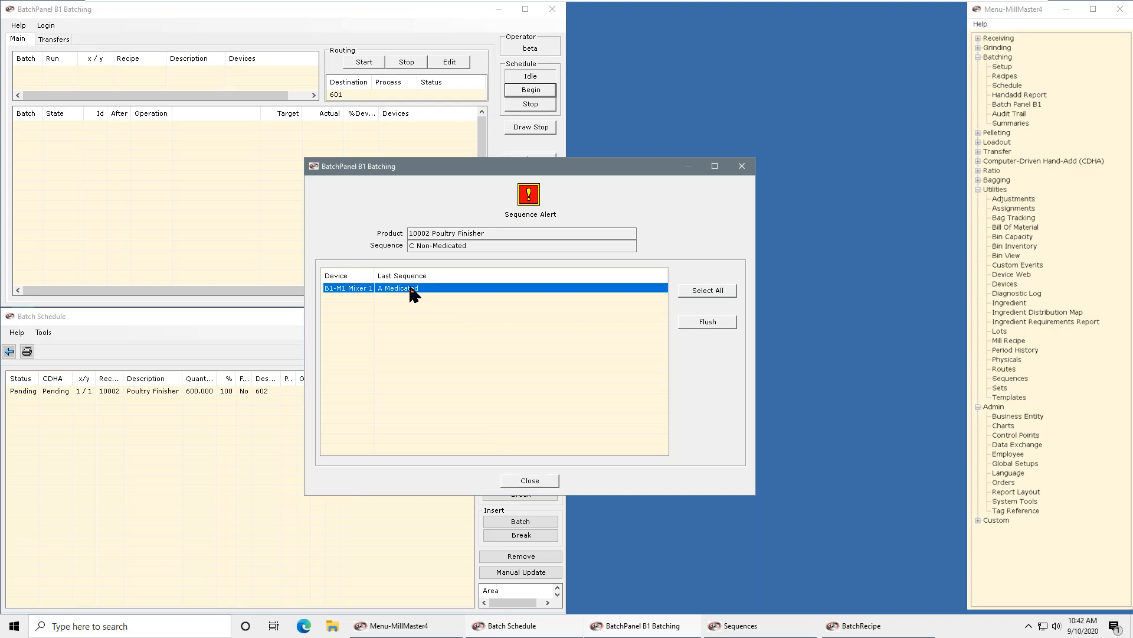
{"action": "left_click", "coordinate": [703, 323]}
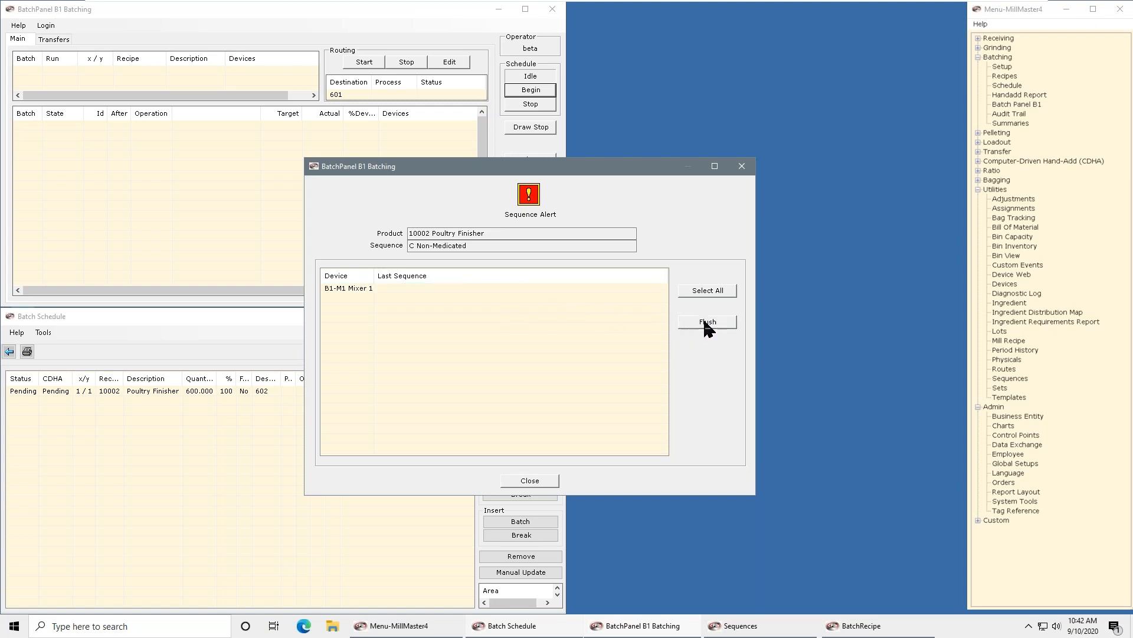
{"action": "left_click", "coordinate": [530, 481]}
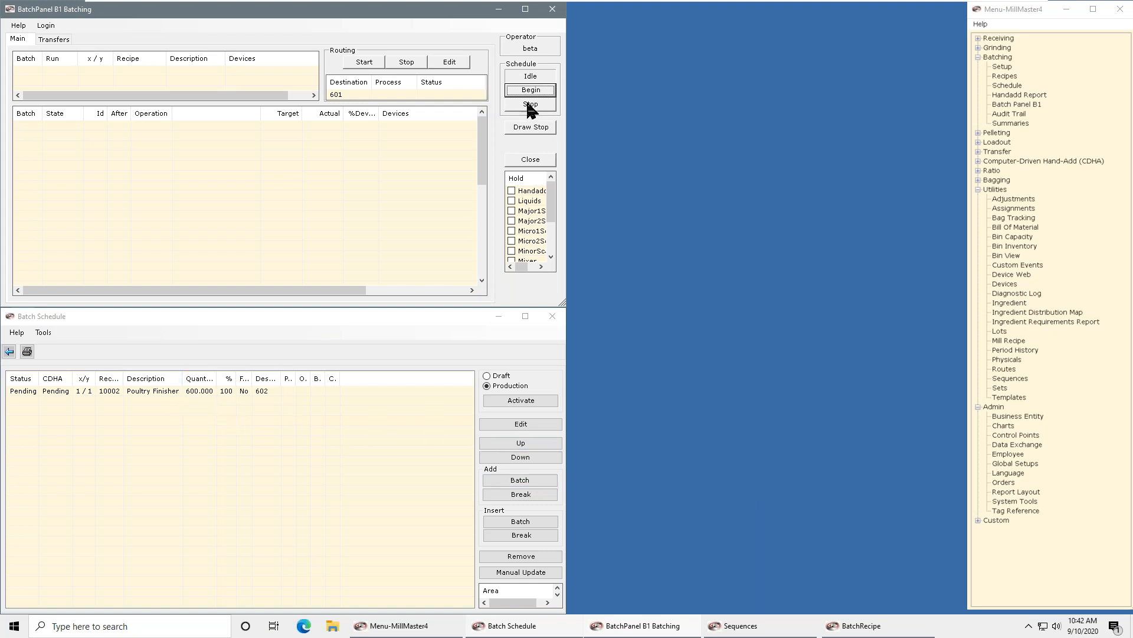
Begin the pending Poultry Finisher batch, and minimize the batch panel and batch schedule once it is mixing
{"action": "left_click", "coordinate": [531, 91]}
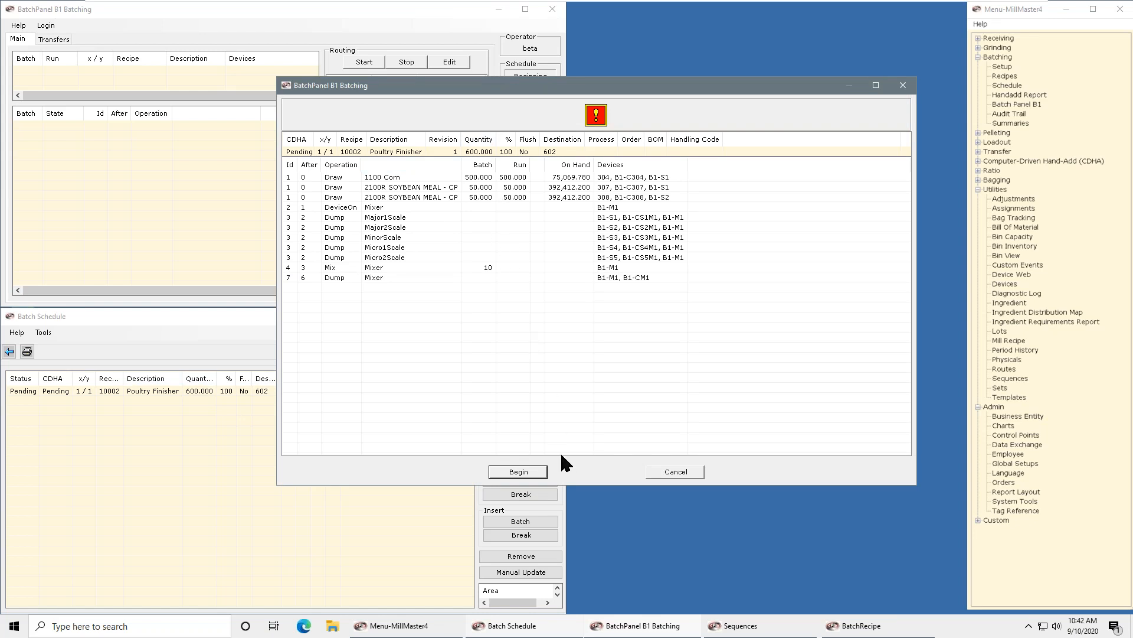
{"action": "left_click", "coordinate": [518, 472]}
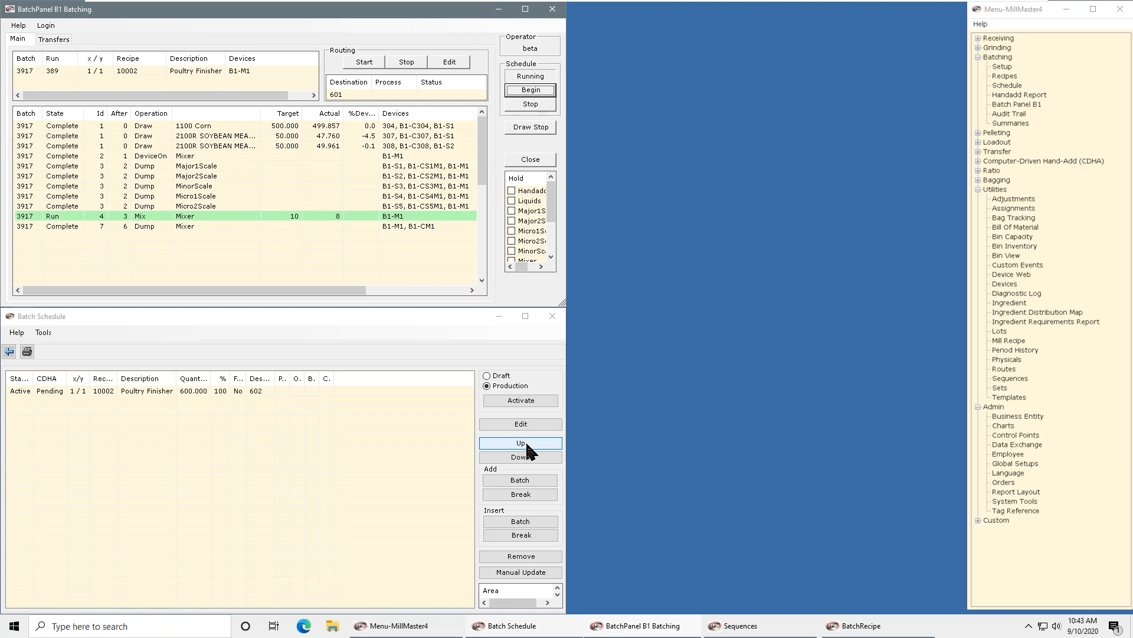
{"action": "left_click", "coordinate": [499, 10]}
{"action": "left_click", "coordinate": [499, 316]}
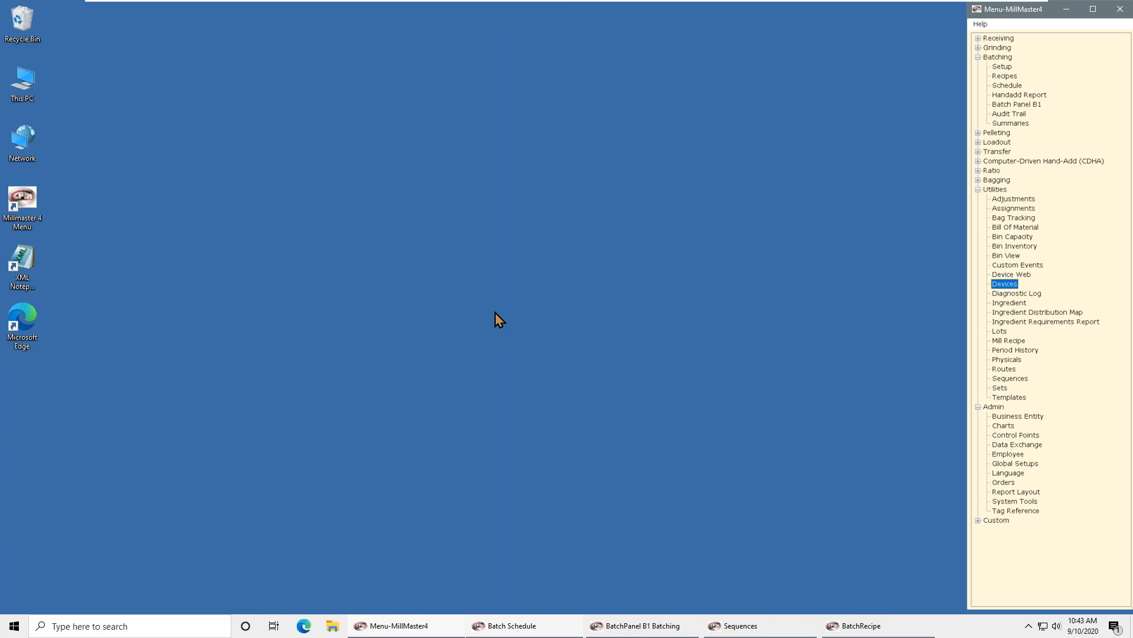
Check the Sequence By Ingredient option in Global Setups and close that window
{"action": "left_click", "coordinate": [1010, 465]}
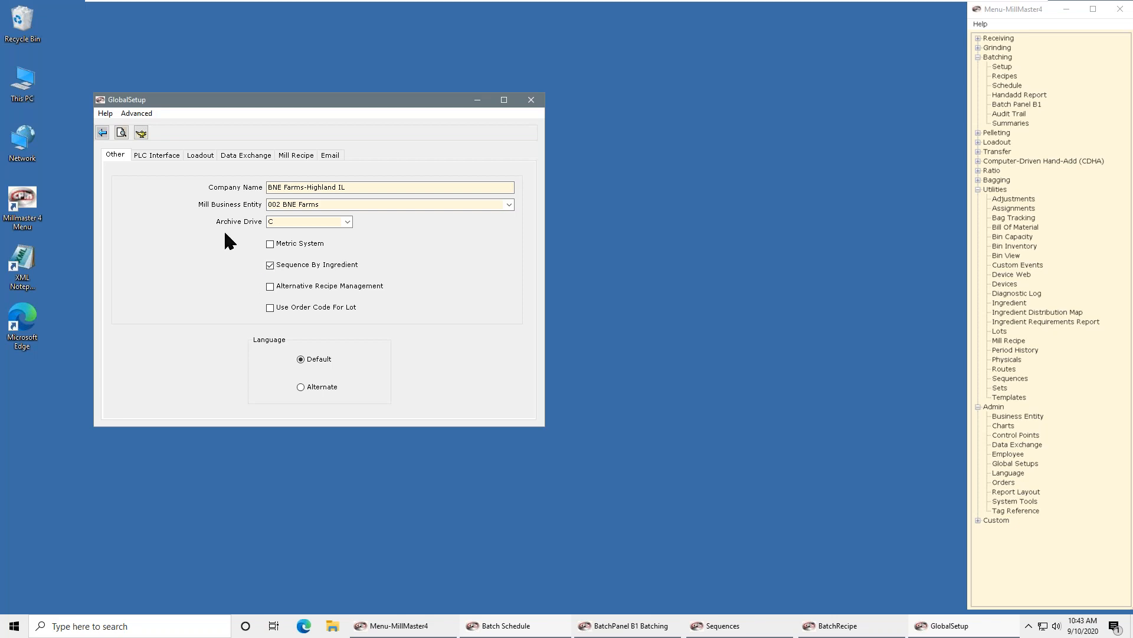
{"action": "left_click", "coordinate": [104, 133]}
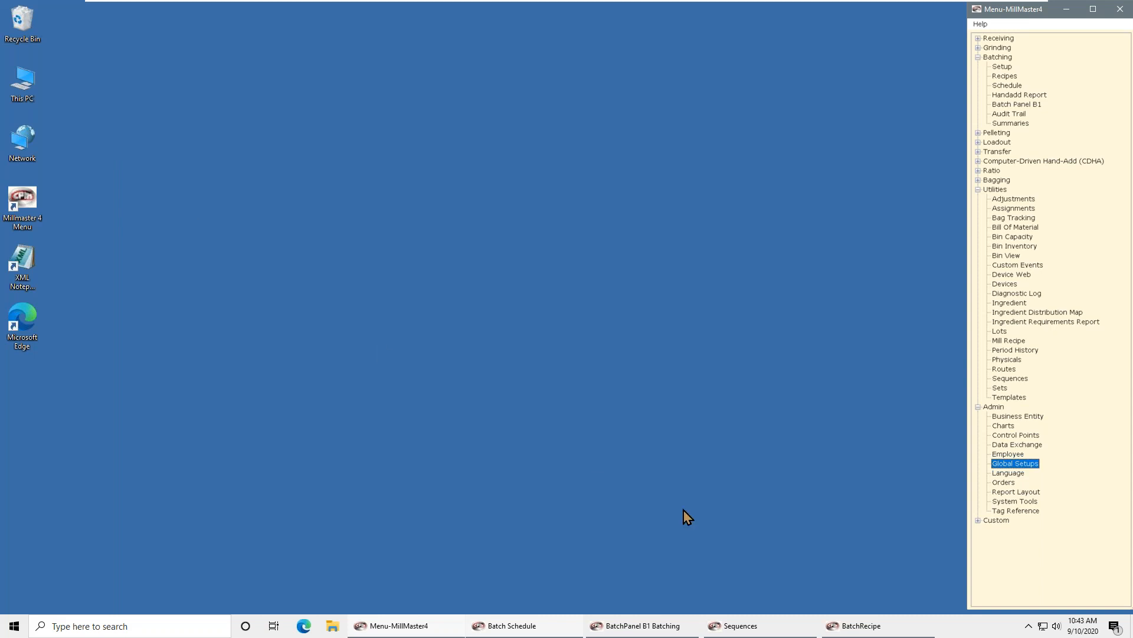
Remove the existing Medicated, Flush and Non-Medicated sequences from the Sequences list
{"action": "left_click", "coordinate": [736, 623]}
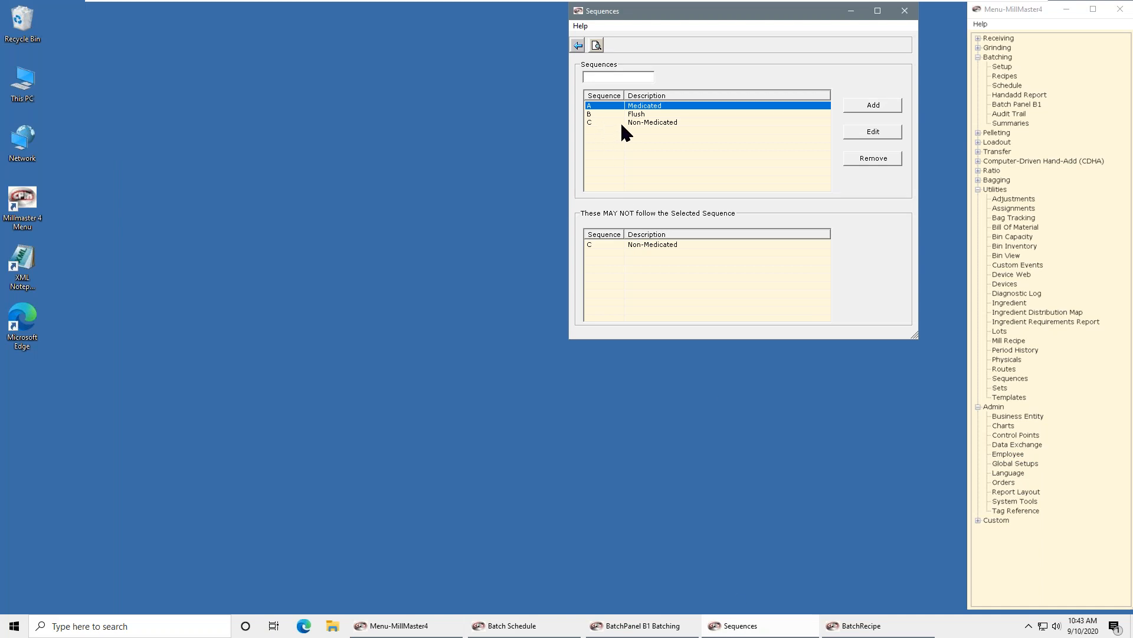
{"action": "left_click", "coordinate": [642, 123], "text": "shift"}
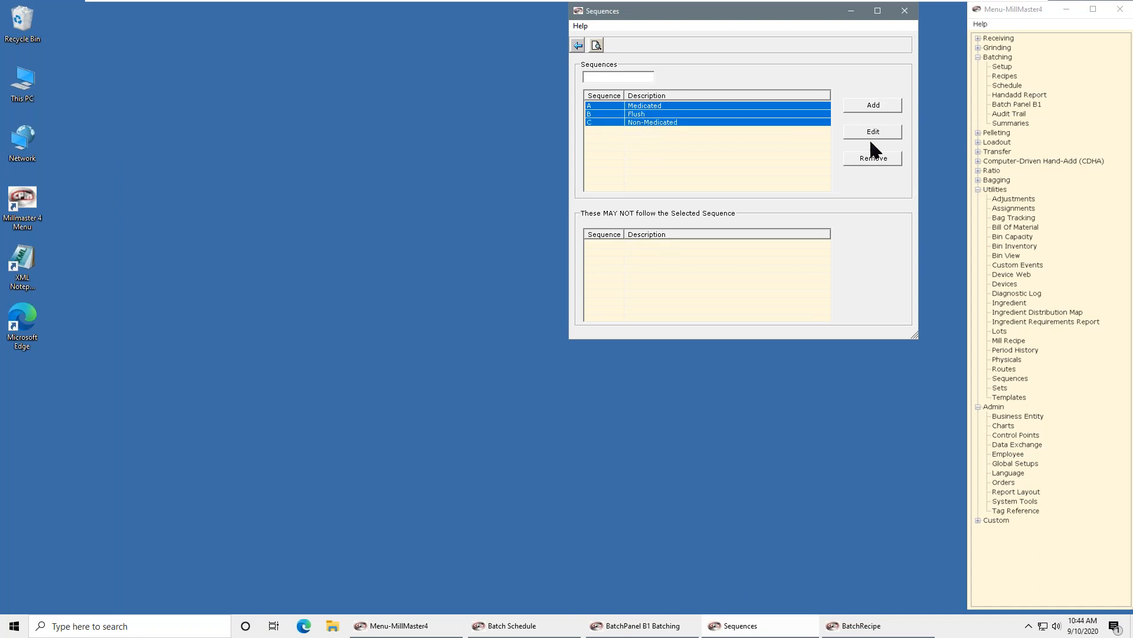
{"action": "left_click", "coordinate": [873, 158]}
{"action": "left_click", "coordinate": [571, 347]}
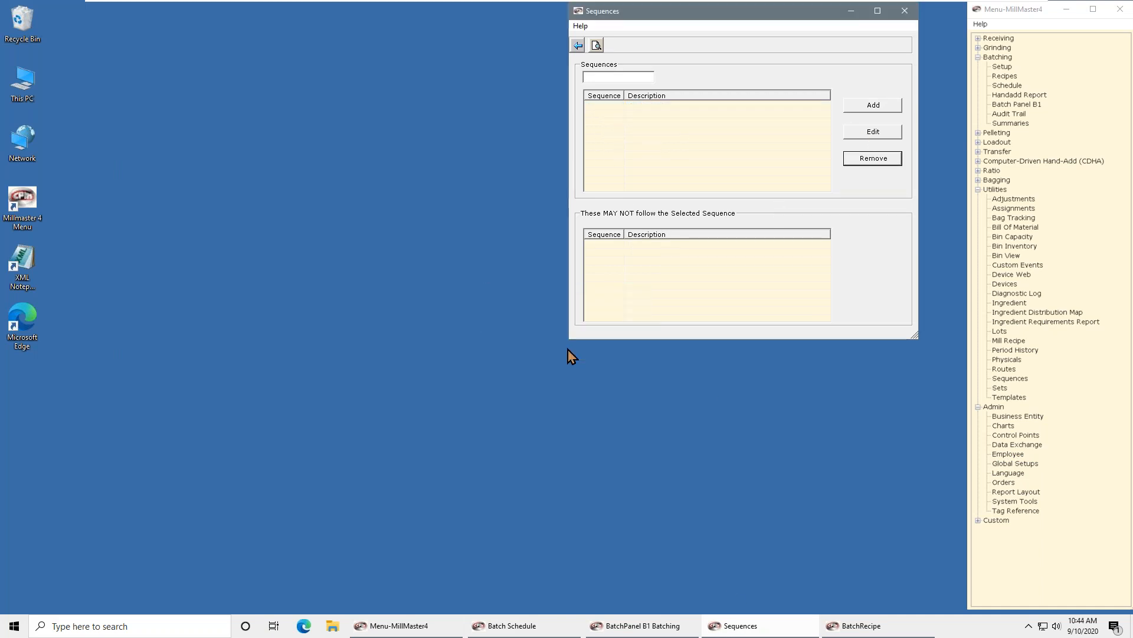
Add a sequence named R-Horse with the description Horse Feed
{"action": "left_click", "coordinate": [876, 106]}
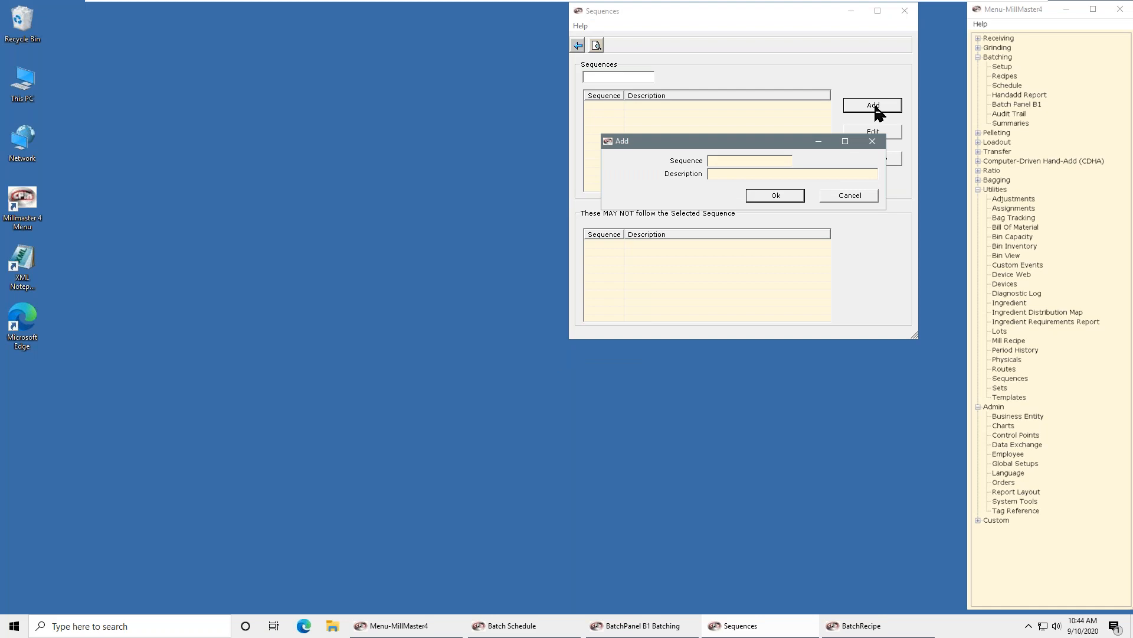
{"action": "left_click", "coordinate": [721, 158]}
{"action": "type", "text": "R-"}
{"action": "type", "text": "Horse fee"}
{"action": "type", "text": "d"}
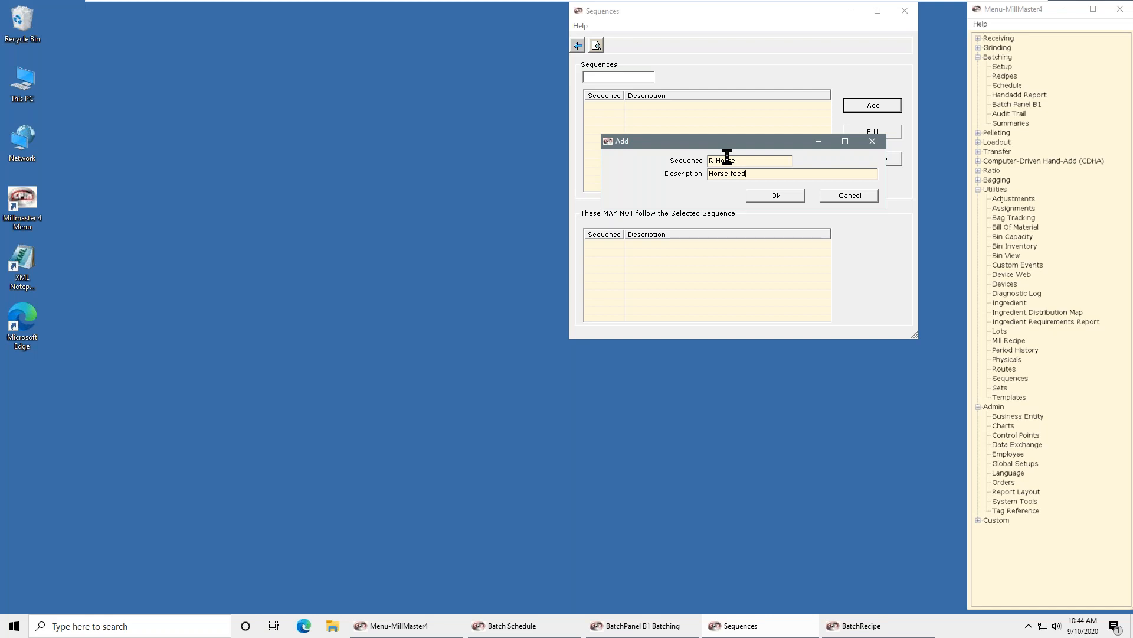
{"action": "key", "text": "BackSpace"}
{"action": "type", "text": "F"}
{"action": "left_click", "coordinate": [774, 193]}
Add a sequence named I-Beef Additive with the description Rumensin
{"action": "left_click", "coordinate": [726, 160]}
{"action": "type", "text": "I"}
{"action": "type", "text": "-Beef Additive"}
{"action": "key", "text": "Tab"}
{"action": "type", "text": "Rumensin"}
{"action": "left_click", "coordinate": [775, 195]}
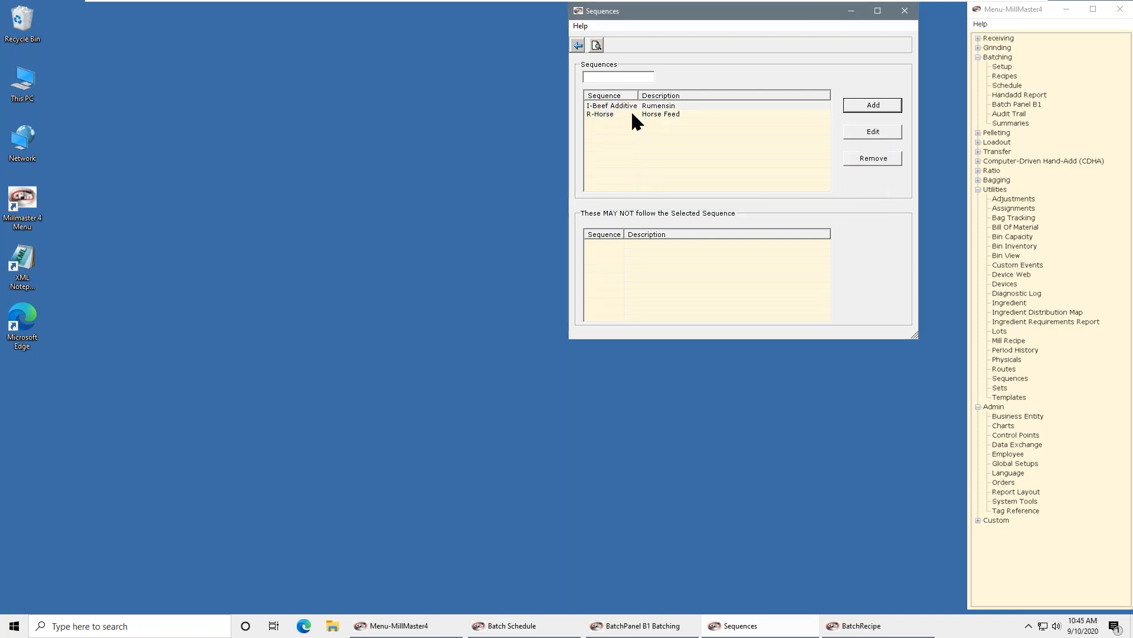
Edit I-Beef Additive so that R-Horse may not follow it, save the rule, and minimize the Sequences window
{"action": "left_click", "coordinate": [603, 106]}
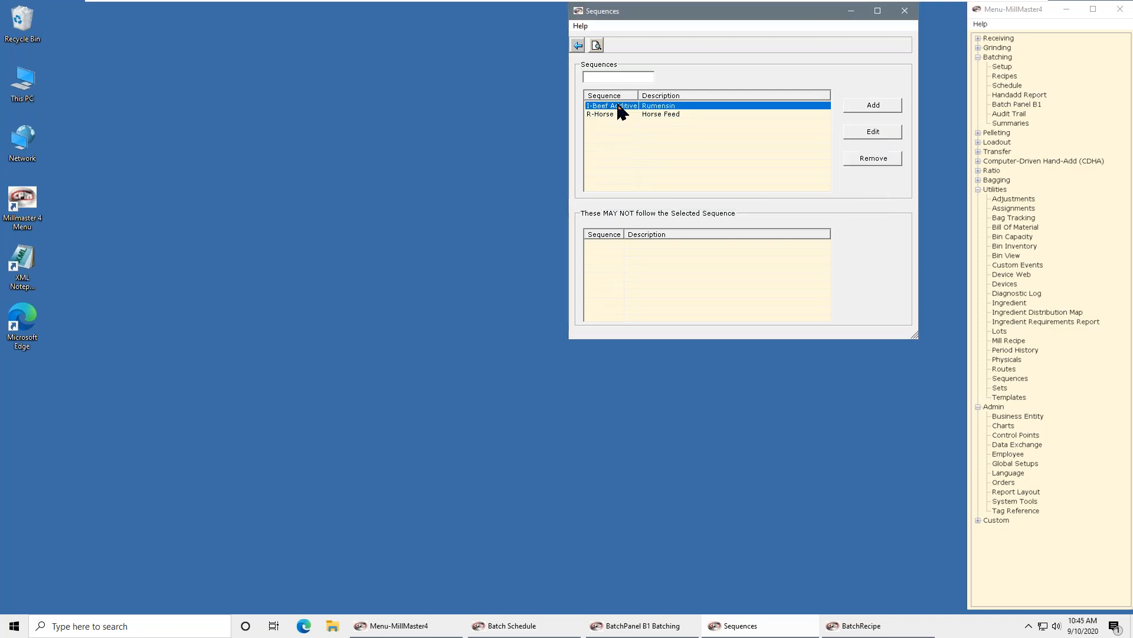
{"action": "left_click", "coordinate": [609, 114]}
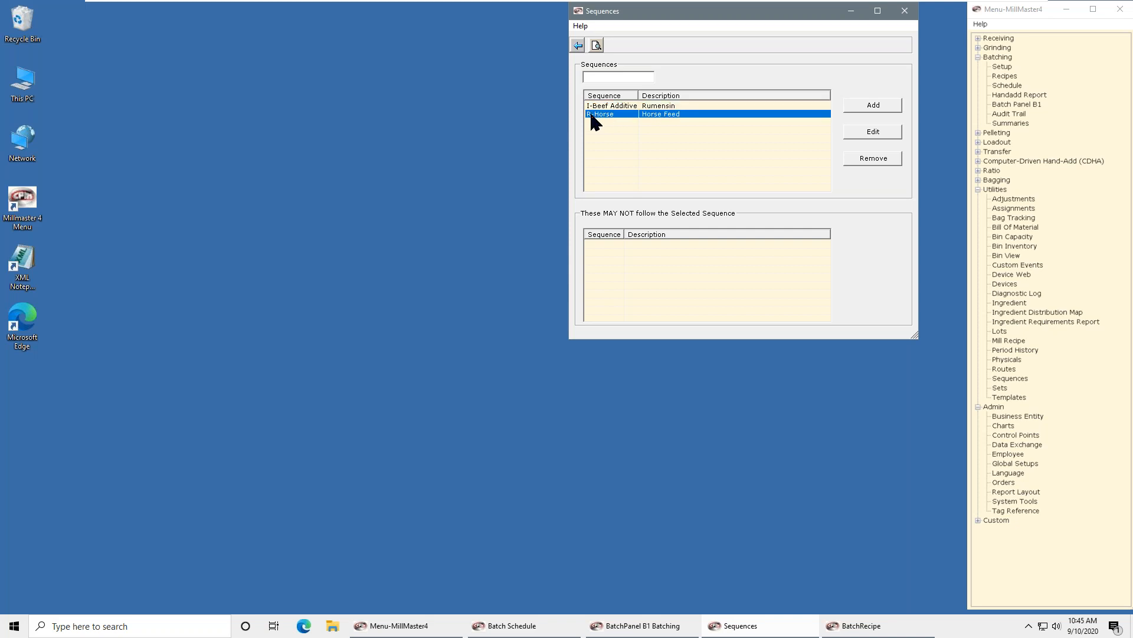
{"action": "left_click", "coordinate": [653, 106]}
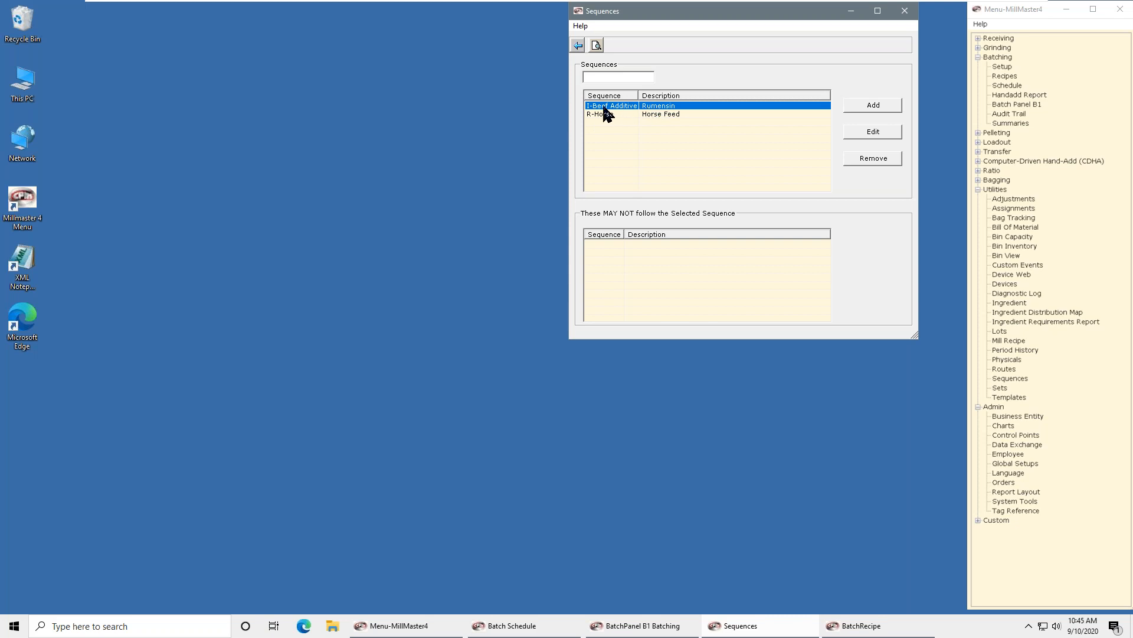
{"action": "left_click", "coordinate": [884, 133]}
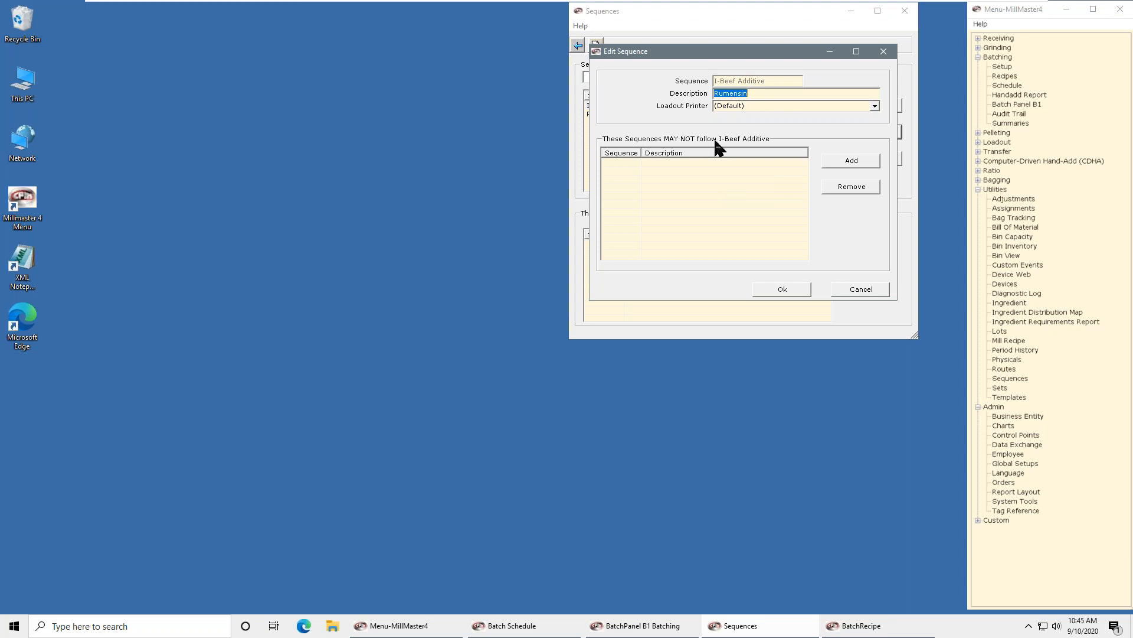
{"action": "left_click", "coordinate": [851, 160]}
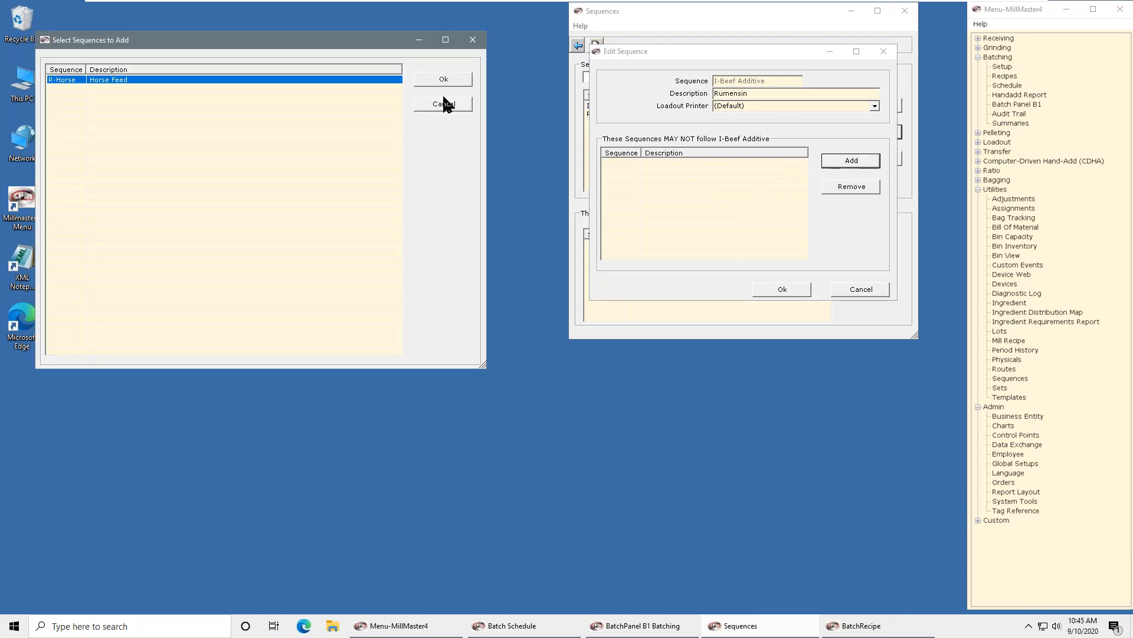
{"action": "left_click", "coordinate": [426, 78]}
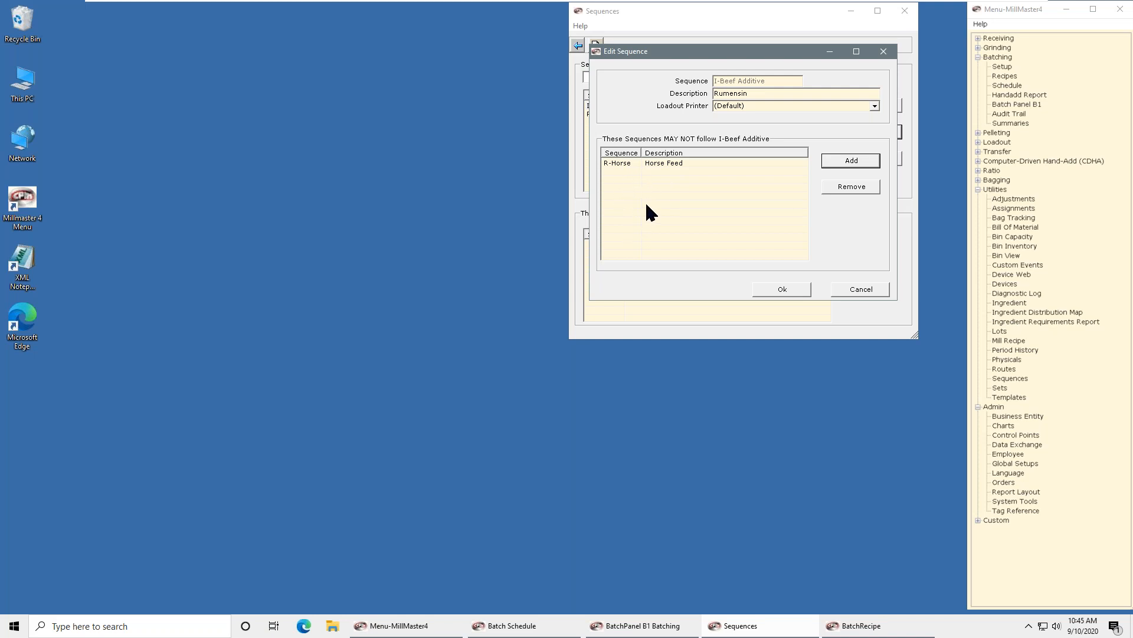
{"action": "left_click", "coordinate": [783, 290]}
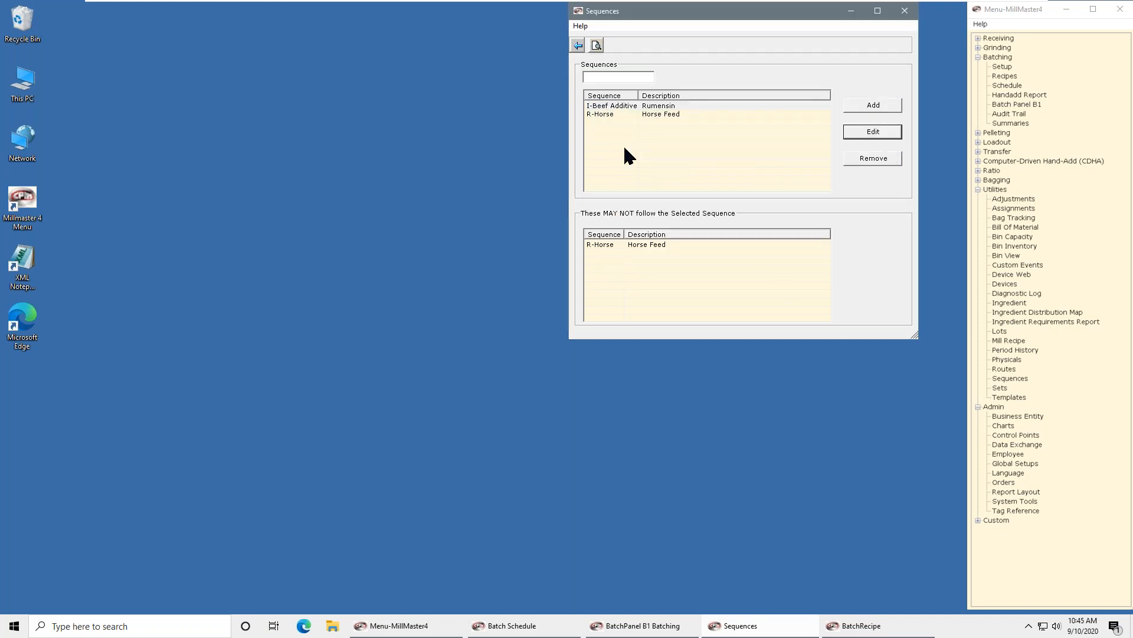
{"action": "left_click", "coordinate": [609, 108]}
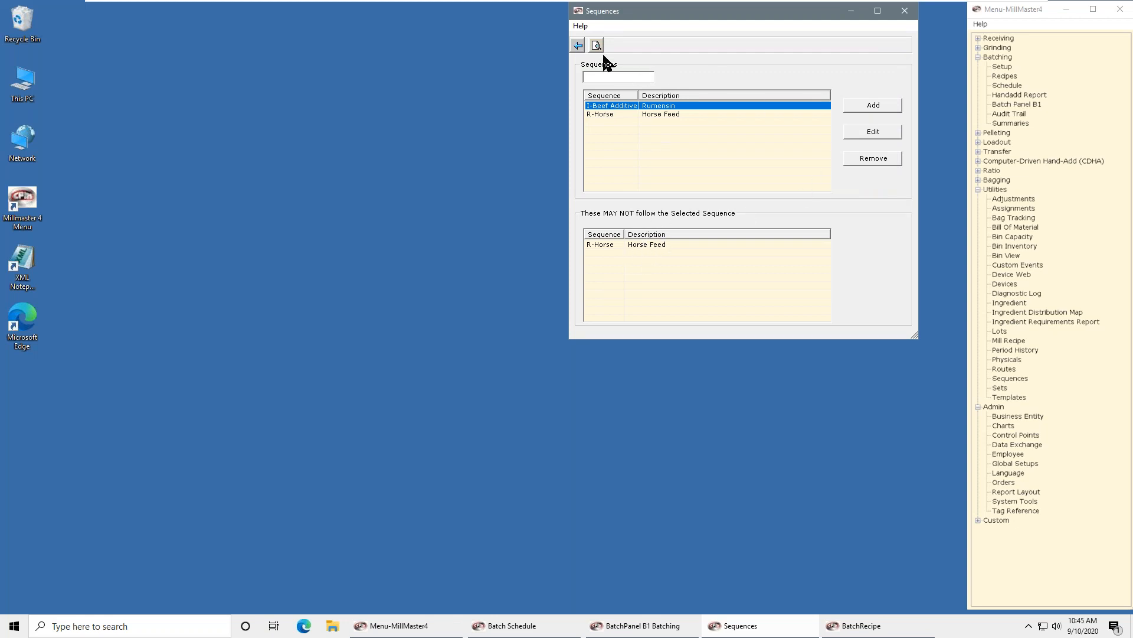
{"action": "left_click", "coordinate": [851, 12]}
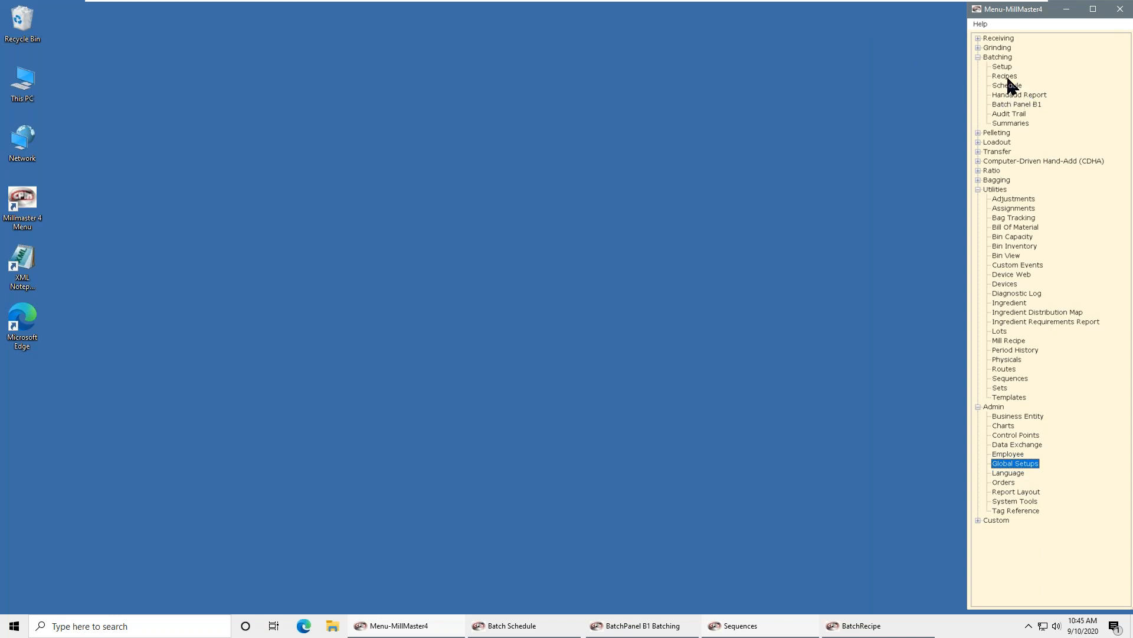
Open horse feed recipes 80001 through 80003 for editing and assign the R-Horse sequence to 80001 Triple Crown Horse Feed
{"action": "left_click", "coordinate": [853, 627]}
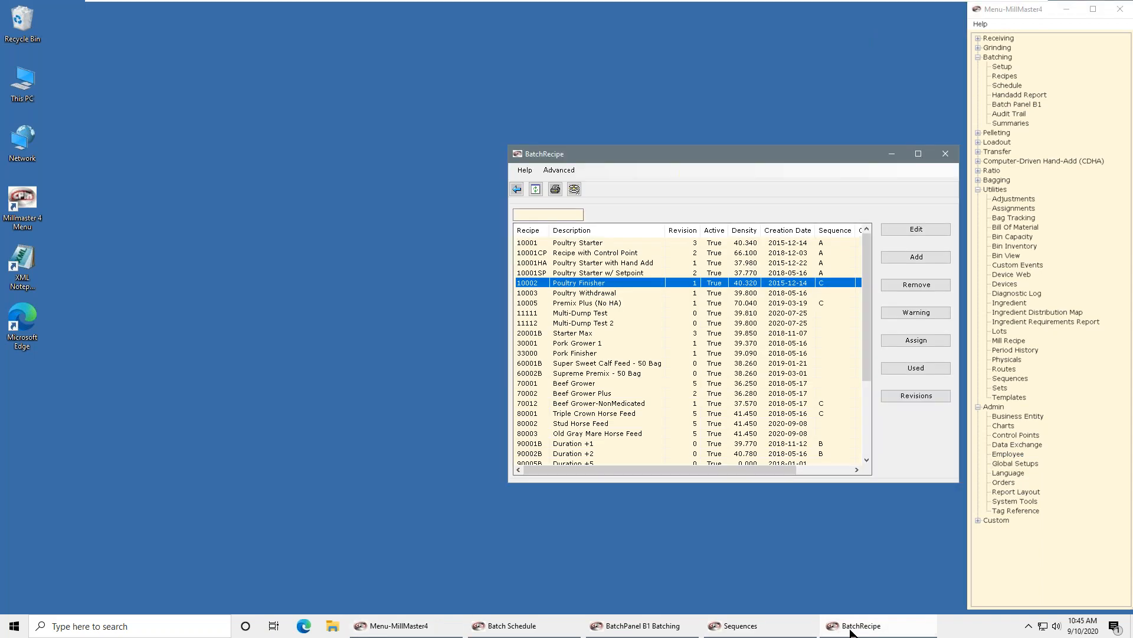
{"action": "left_click", "coordinate": [596, 362]}
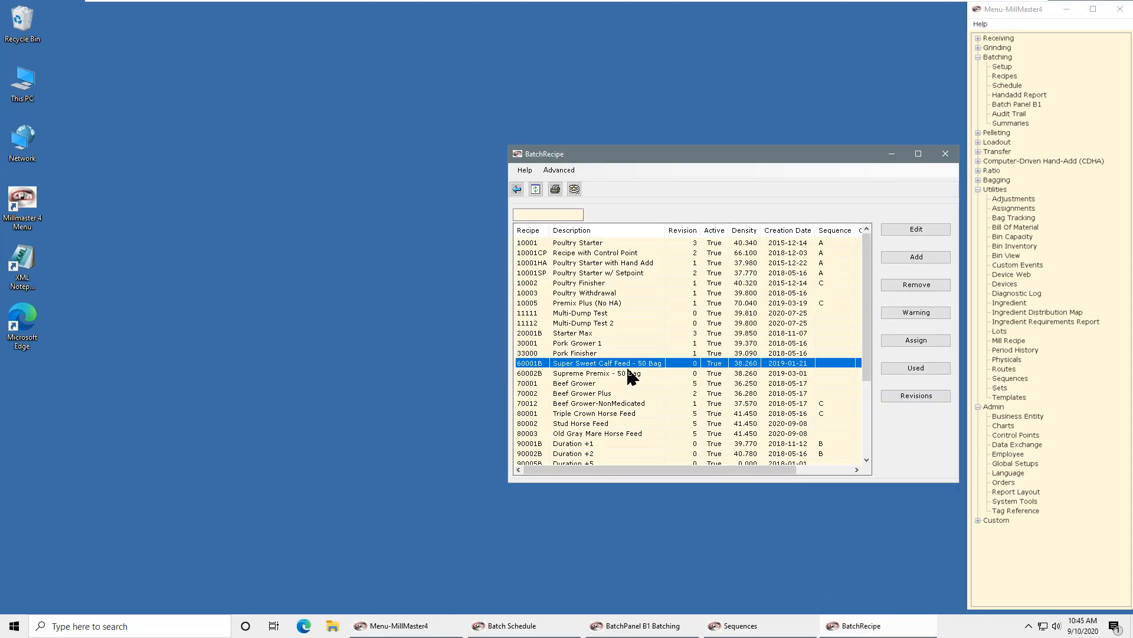
{"action": "left_click", "coordinate": [595, 414]}
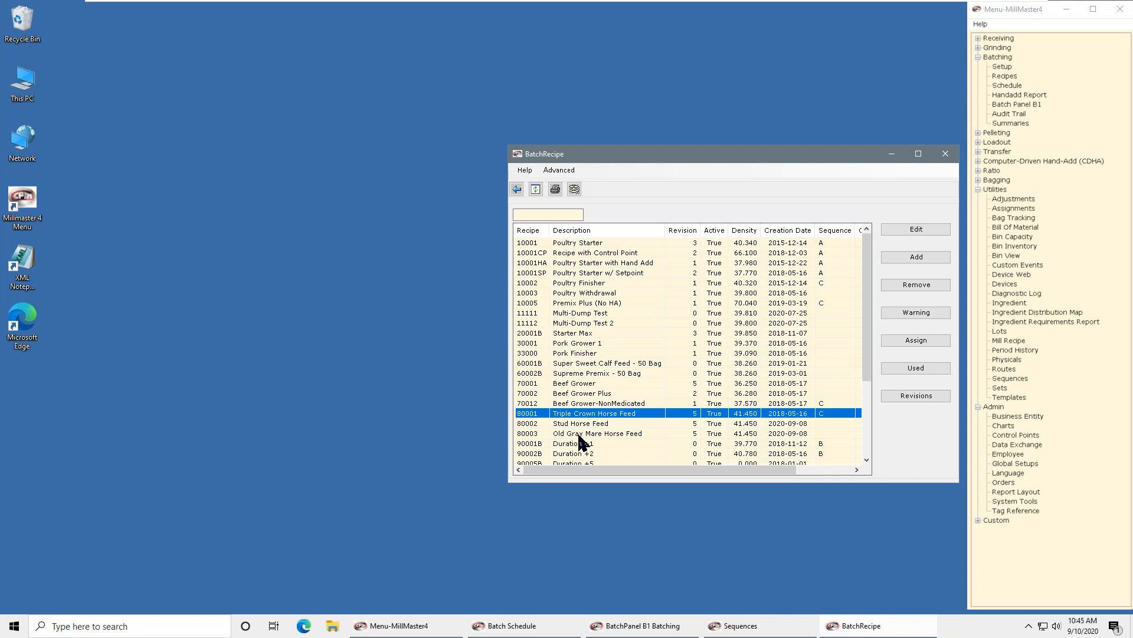
{"action": "left_click", "coordinate": [580, 435], "text": "shift"}
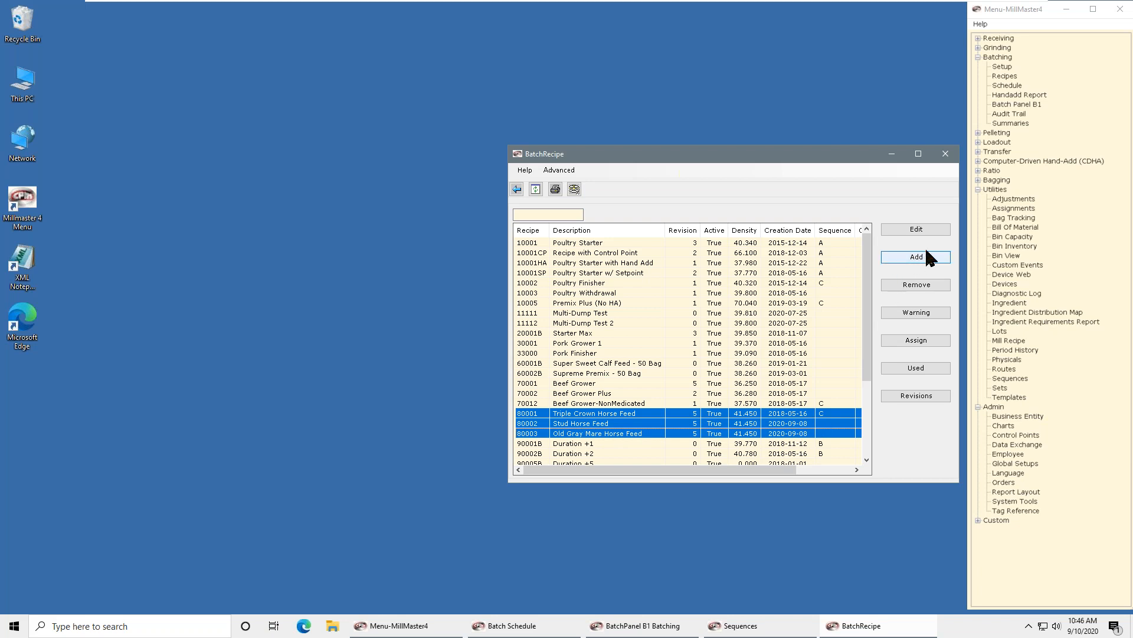
{"action": "left_click", "coordinate": [912, 229]}
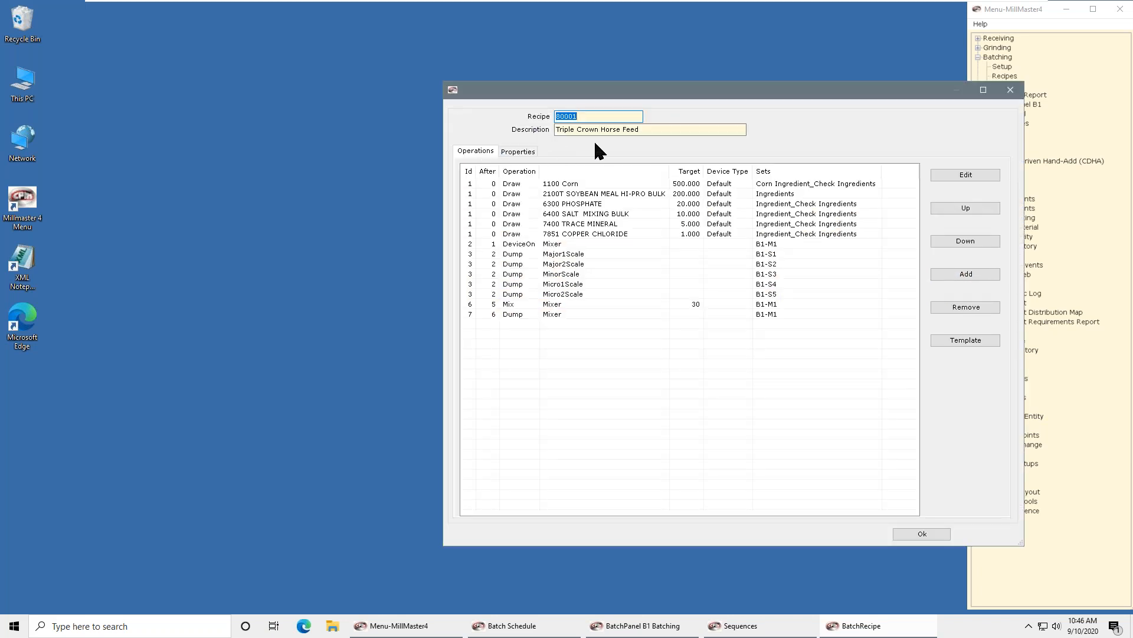
{"action": "left_click", "coordinate": [518, 151]}
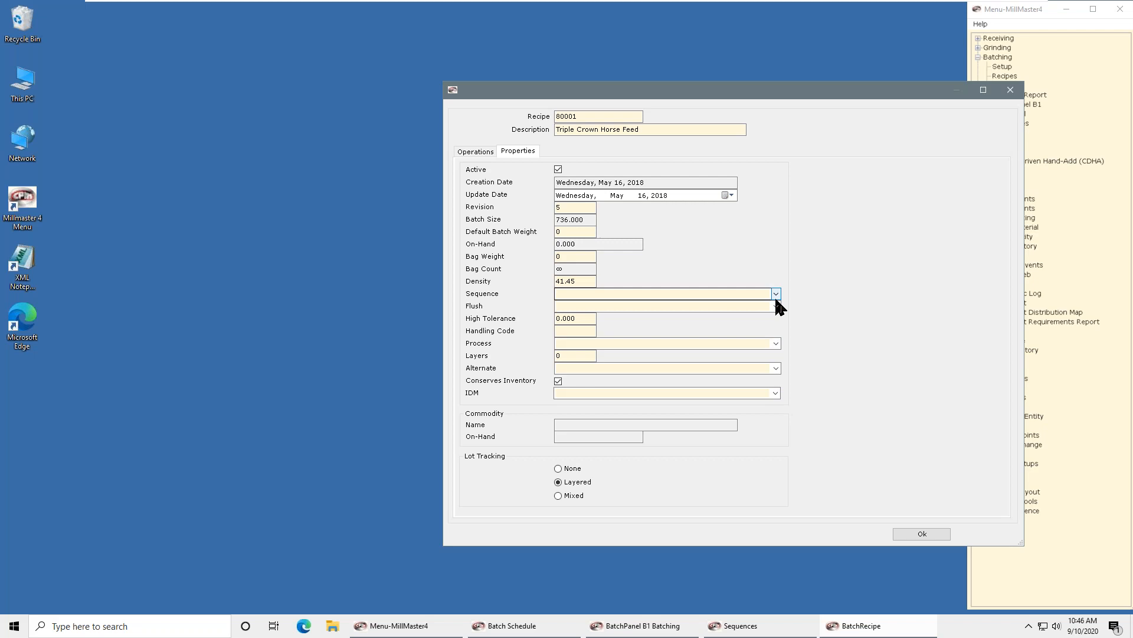
{"action": "left_click", "coordinate": [776, 294]}
{"action": "left_click", "coordinate": [602, 320]}
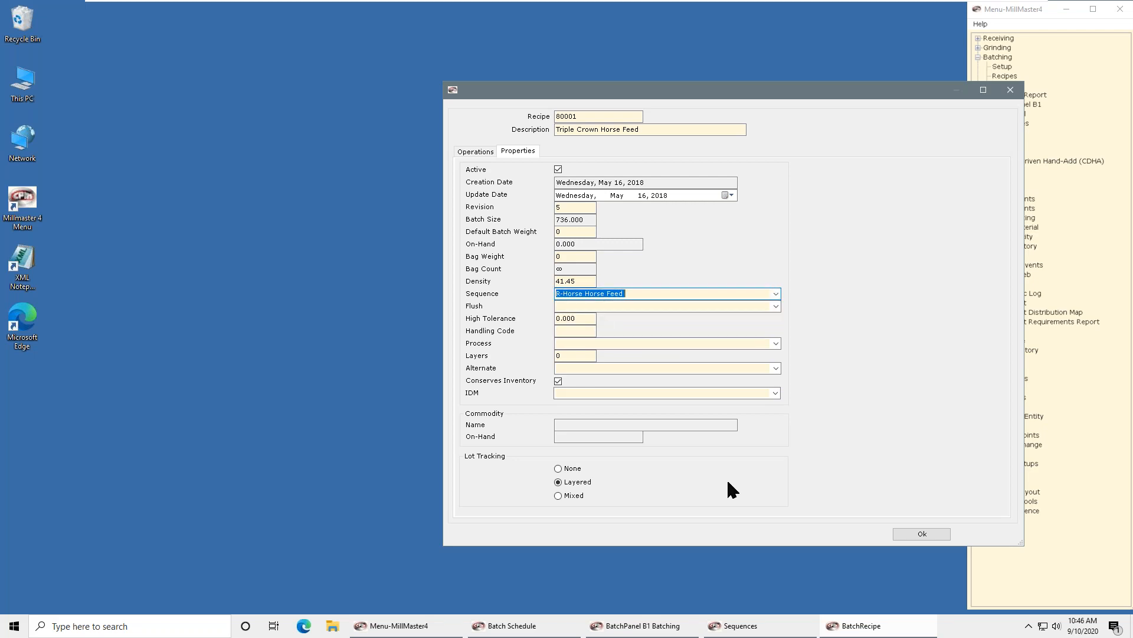
{"action": "left_click", "coordinate": [911, 531]}
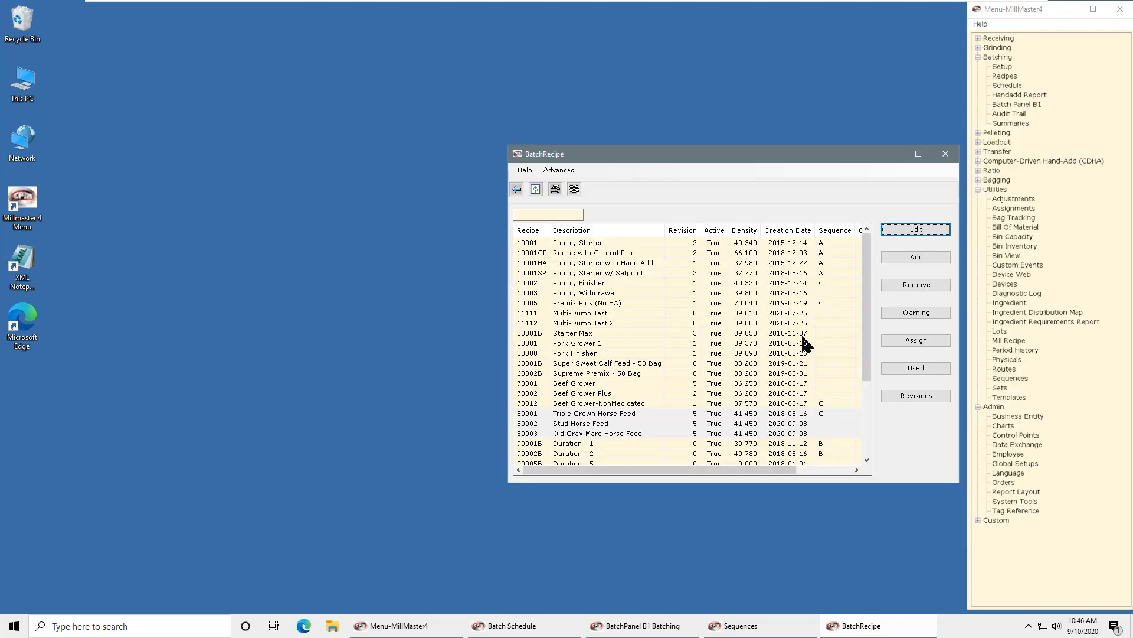
Assign the R-Horse sequence to recipe 80002 Stud Horse Feed and save it
{"action": "left_click", "coordinate": [515, 153]}
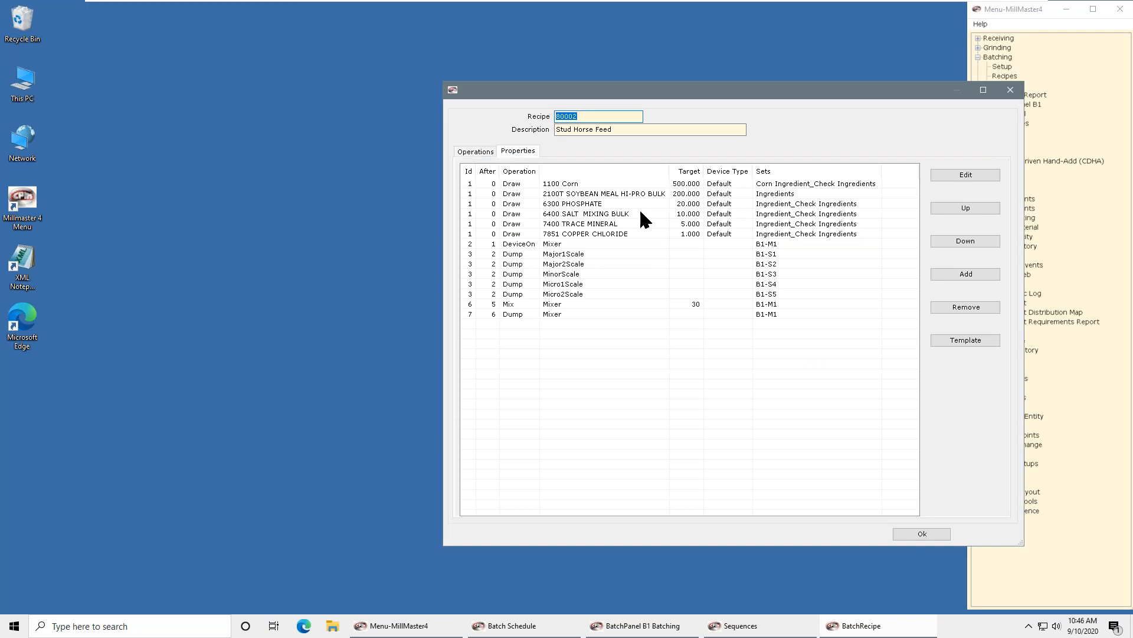
{"action": "left_click", "coordinate": [775, 295]}
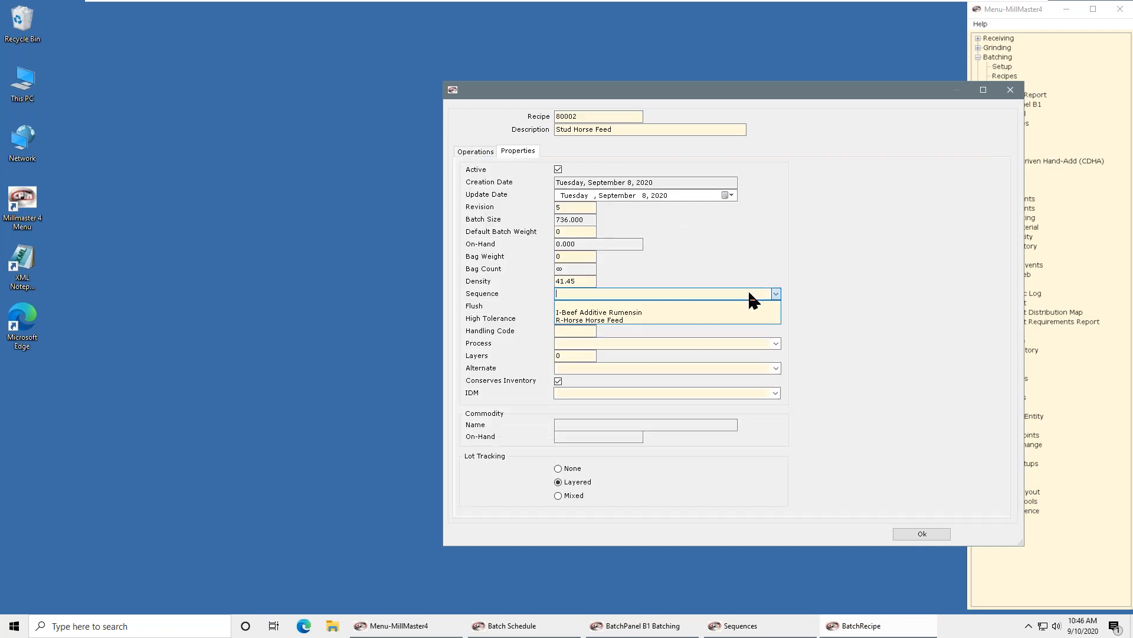
{"action": "left_click", "coordinate": [624, 322]}
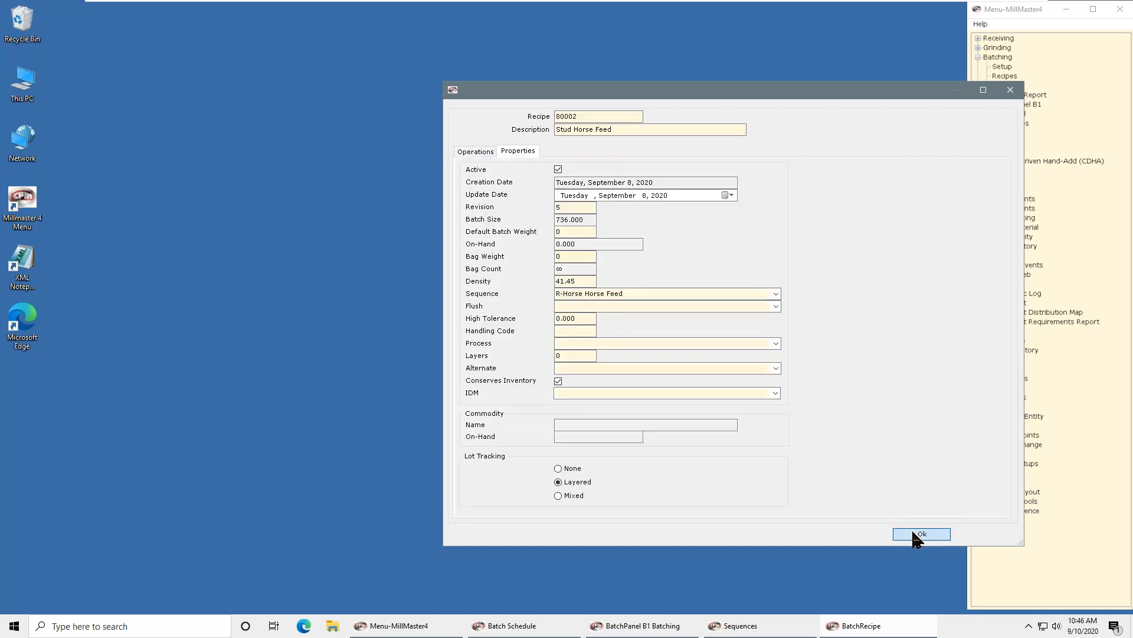
{"action": "left_click", "coordinate": [913, 530]}
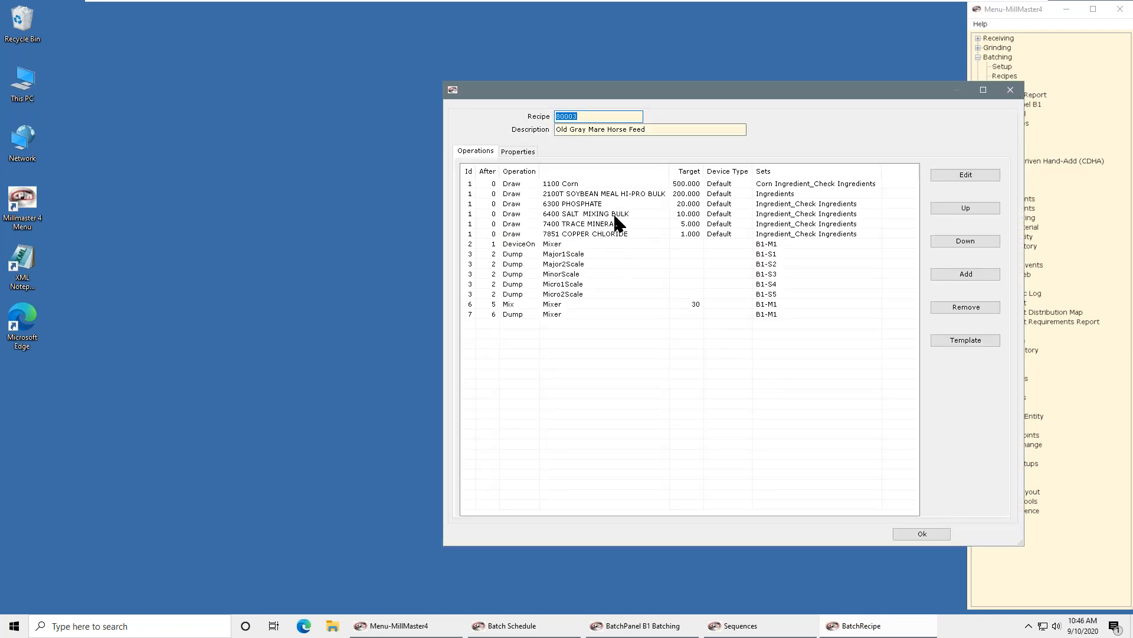
Assign the R-Horse sequence to recipe 80003 Old Gray Mare Horse Feed, save it, and minimize the recipe list
{"action": "left_click", "coordinate": [521, 153]}
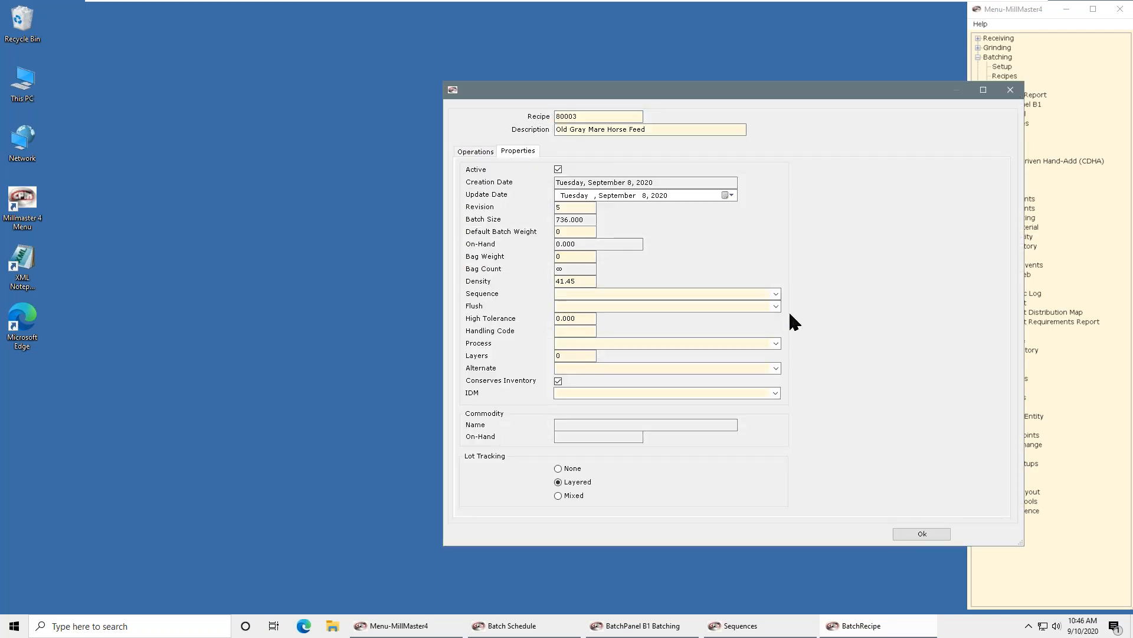
{"action": "left_click", "coordinate": [776, 294]}
{"action": "left_click", "coordinate": [614, 321]}
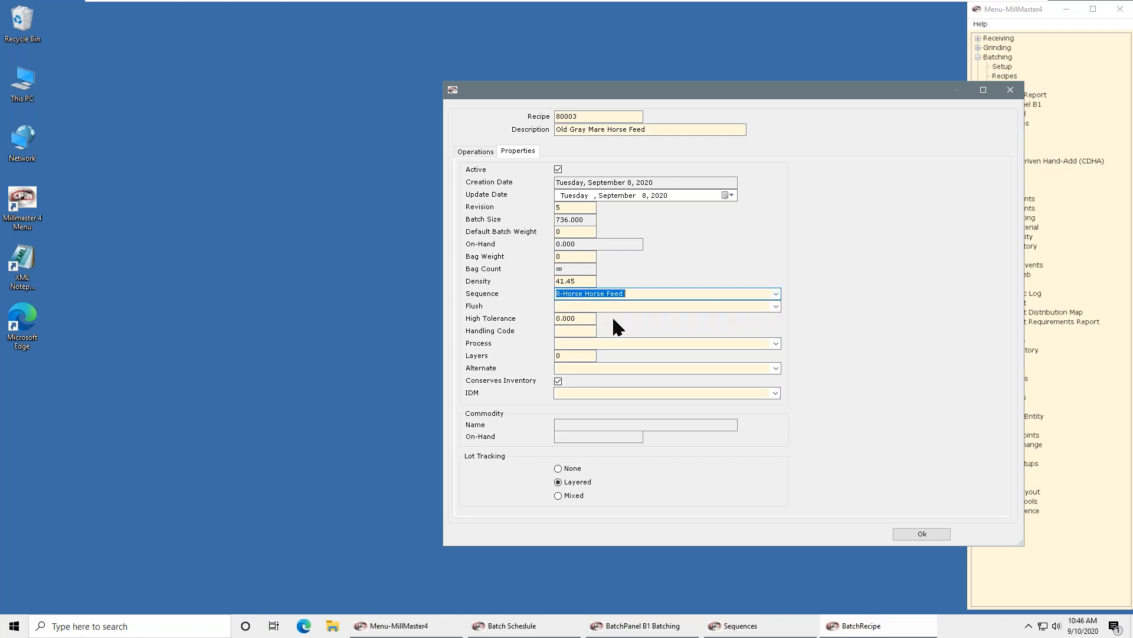
{"action": "left_click", "coordinate": [909, 530]}
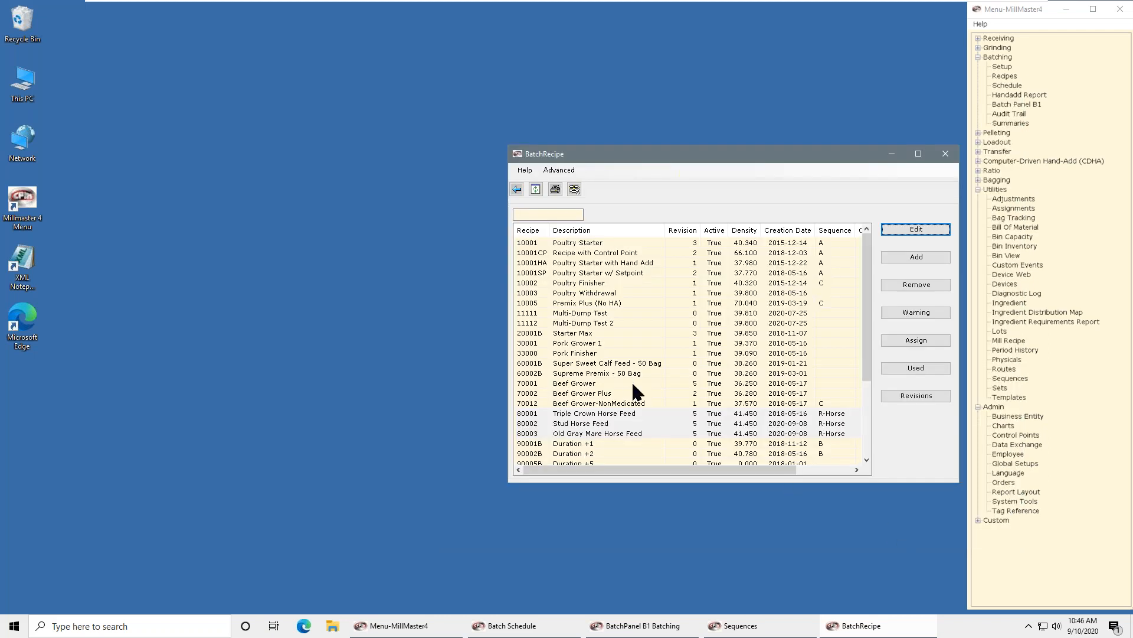
{"action": "left_click_drag", "start_coordinate": [606, 413], "coordinate": [602, 435]}
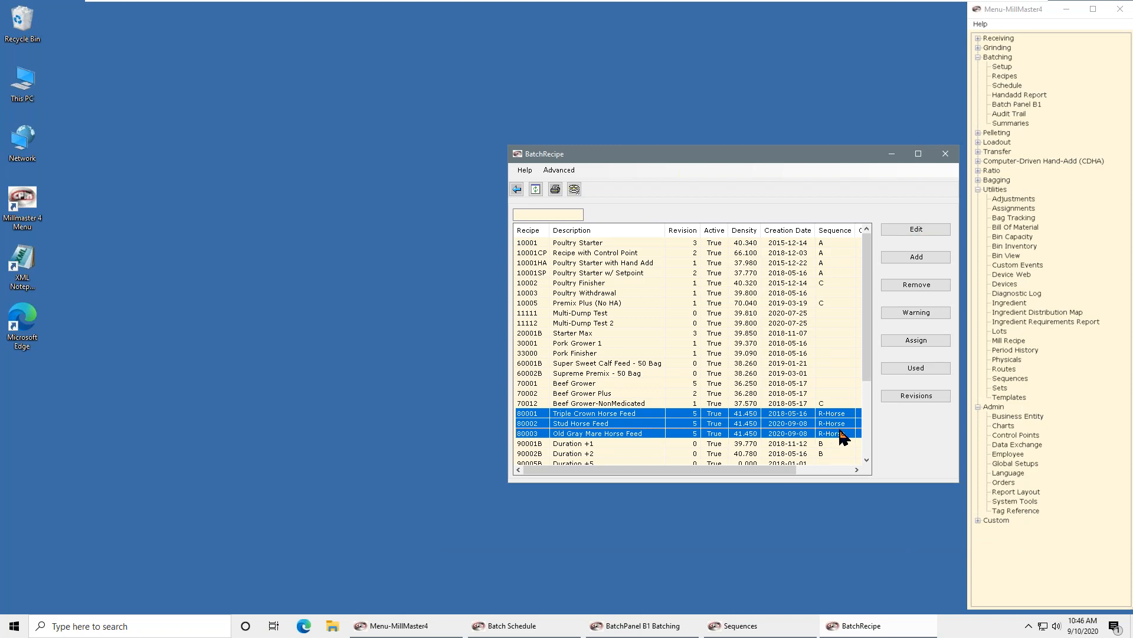
{"action": "left_click", "coordinate": [891, 155]}
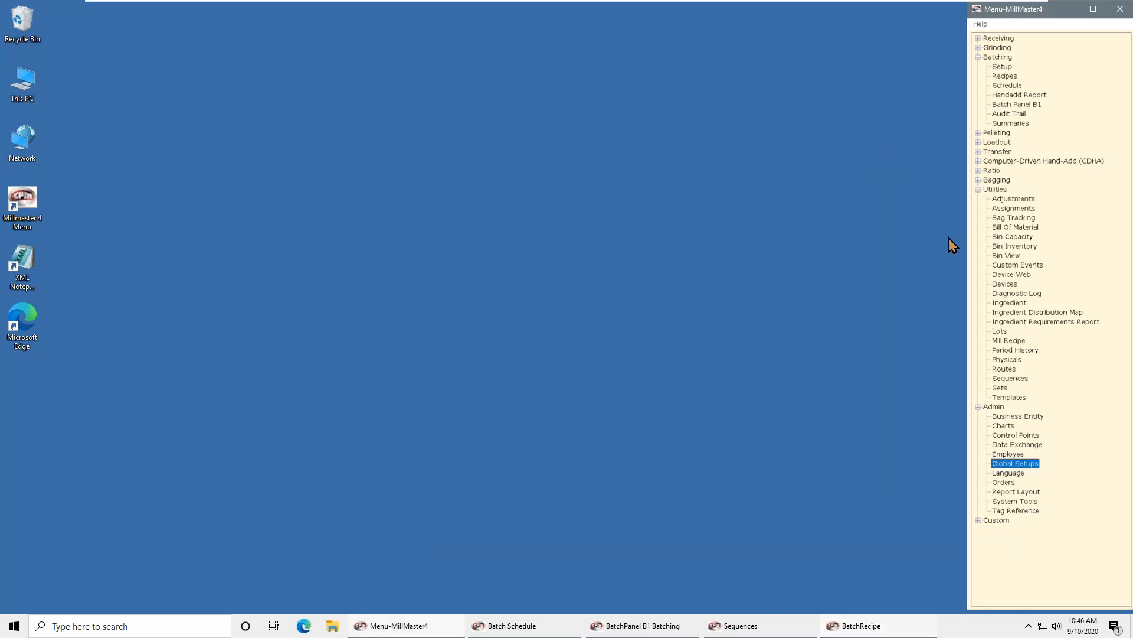
Open the ingredients 7710 Rumensin, 7711 Rumensin + and 7712 Rumensin ++ together for editing
{"action": "left_click", "coordinate": [1010, 303]}
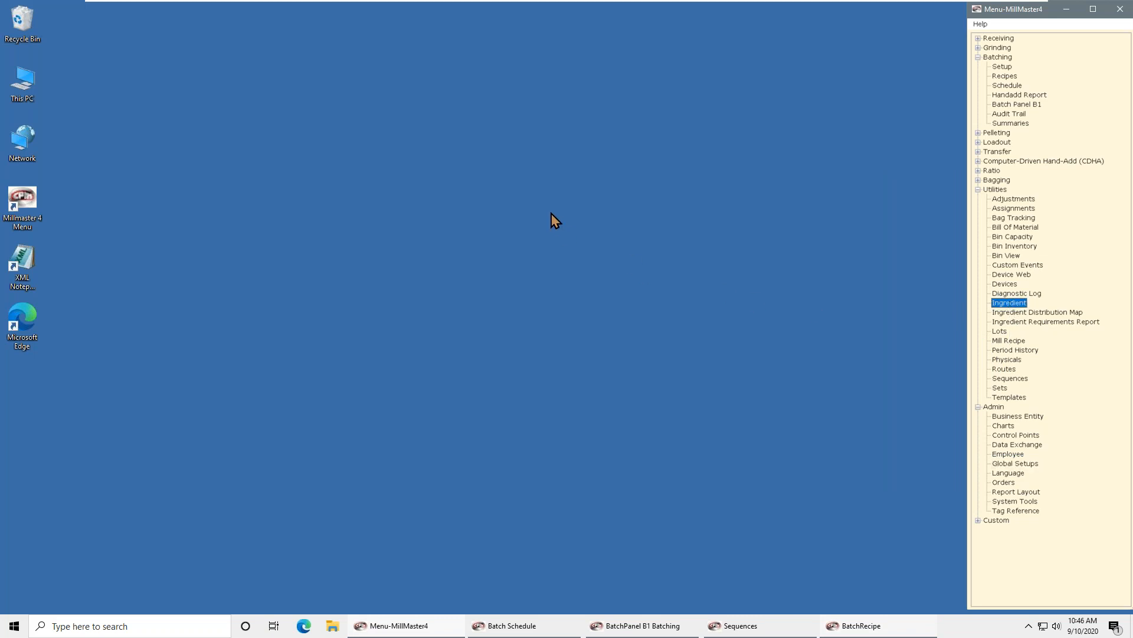
{"action": "scroll", "coordinate": [379, 338], "scroll_direction": "down", "scroll_amount": 6}
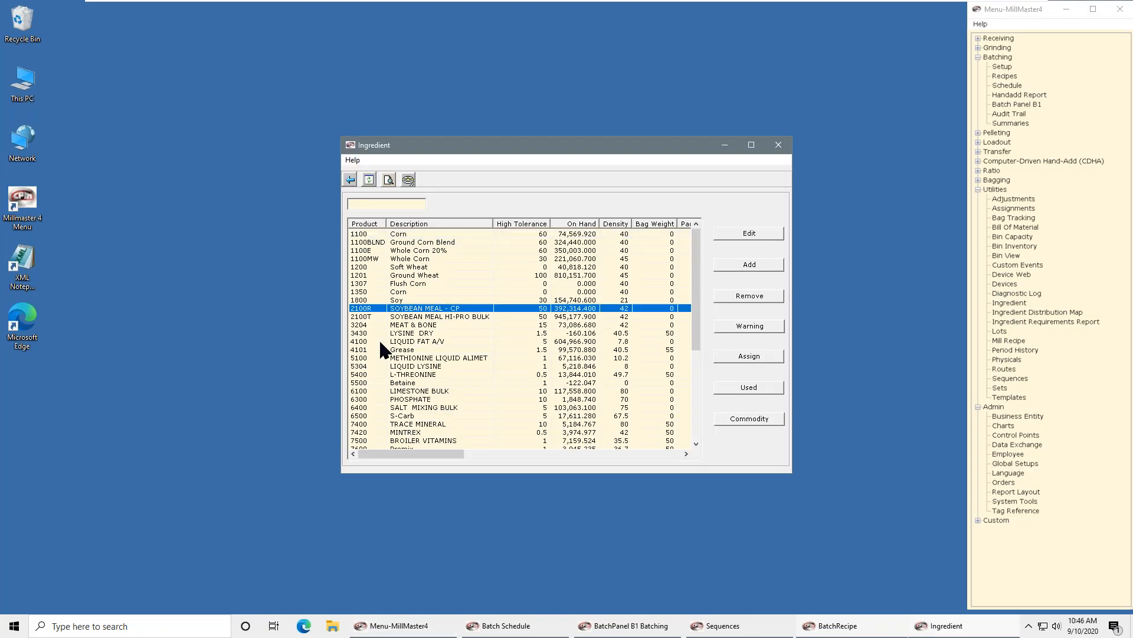
{"action": "left_click", "coordinate": [417, 307]}
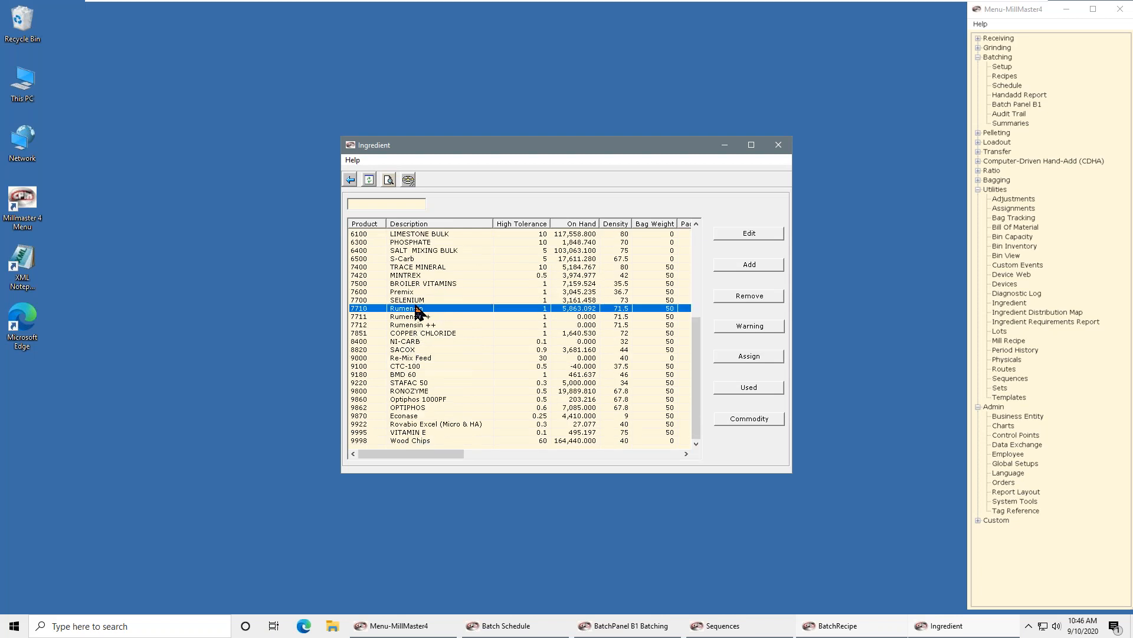
{"action": "left_click", "coordinate": [420, 325], "text": "shift"}
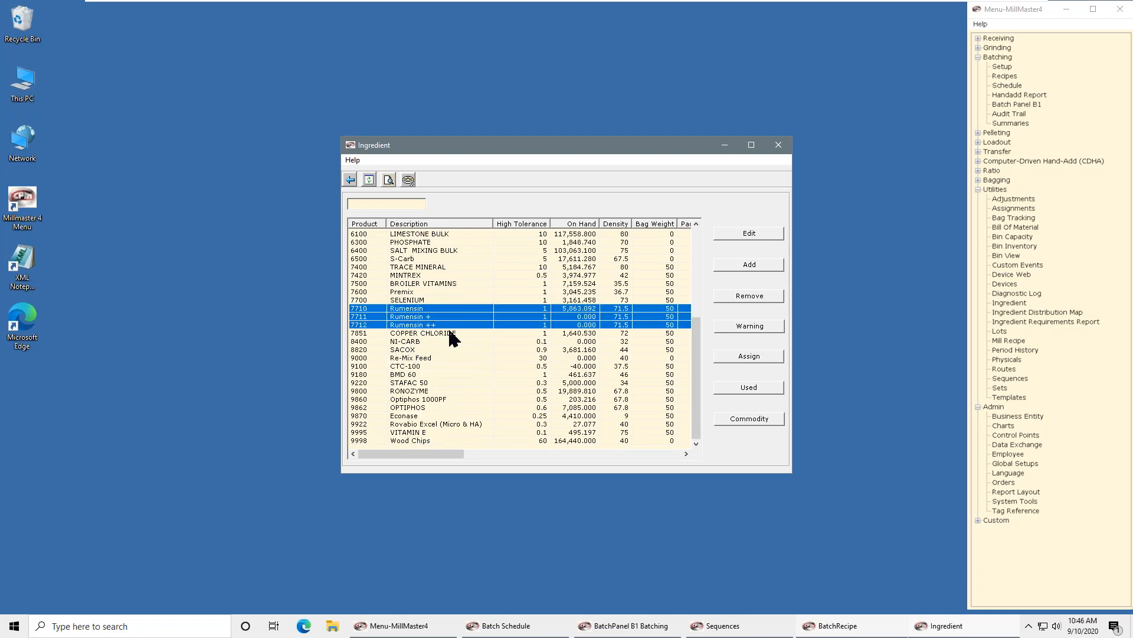
{"action": "left_click", "coordinate": [757, 236]}
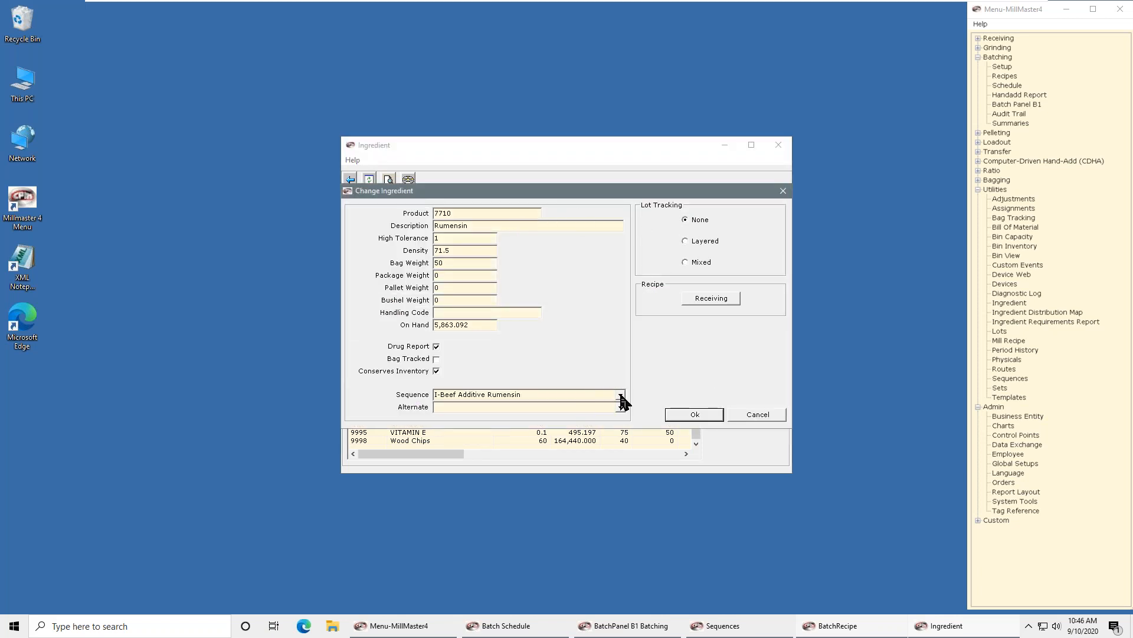
Check the I-Beef Additive Rumensin sequence on the three Rumensin ingredients, accept each record, and close the ingredient list
{"action": "left_click", "coordinate": [682, 415]}
{"action": "left_click", "coordinate": [683, 414]}
{"action": "left_click", "coordinate": [694, 414]}
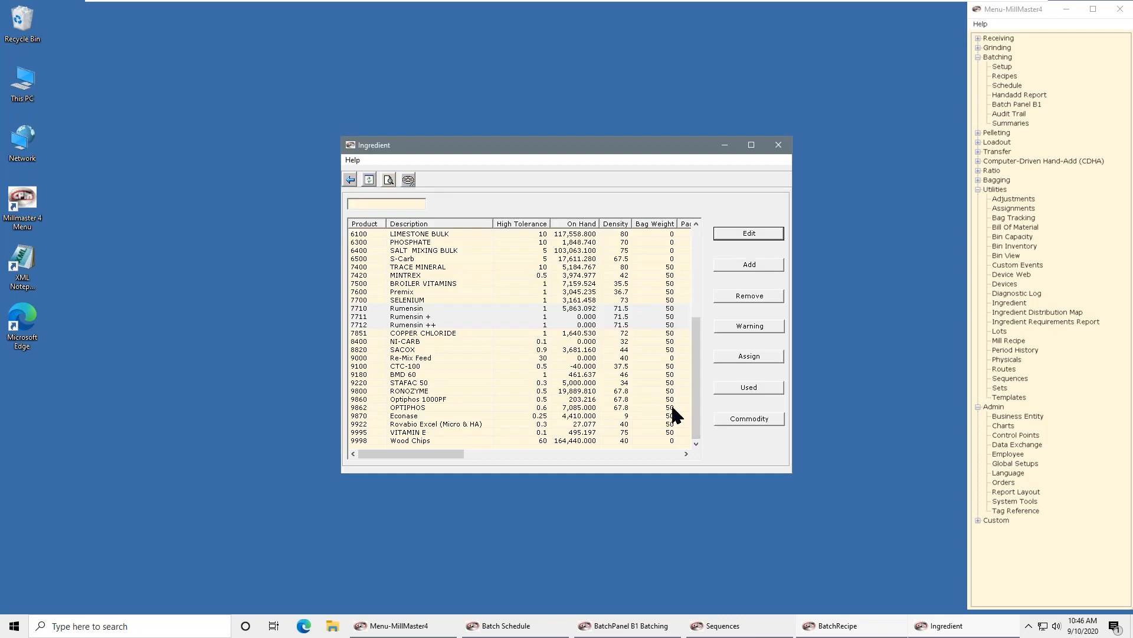
{"action": "left_click", "coordinate": [417, 308]}
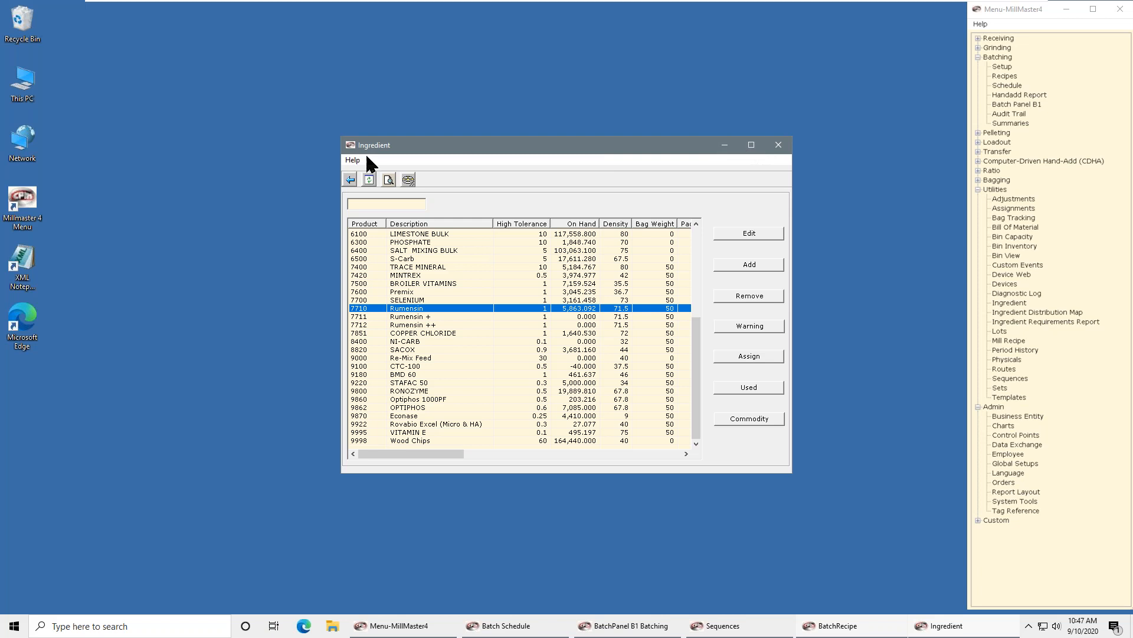
{"action": "left_click", "coordinate": [352, 179]}
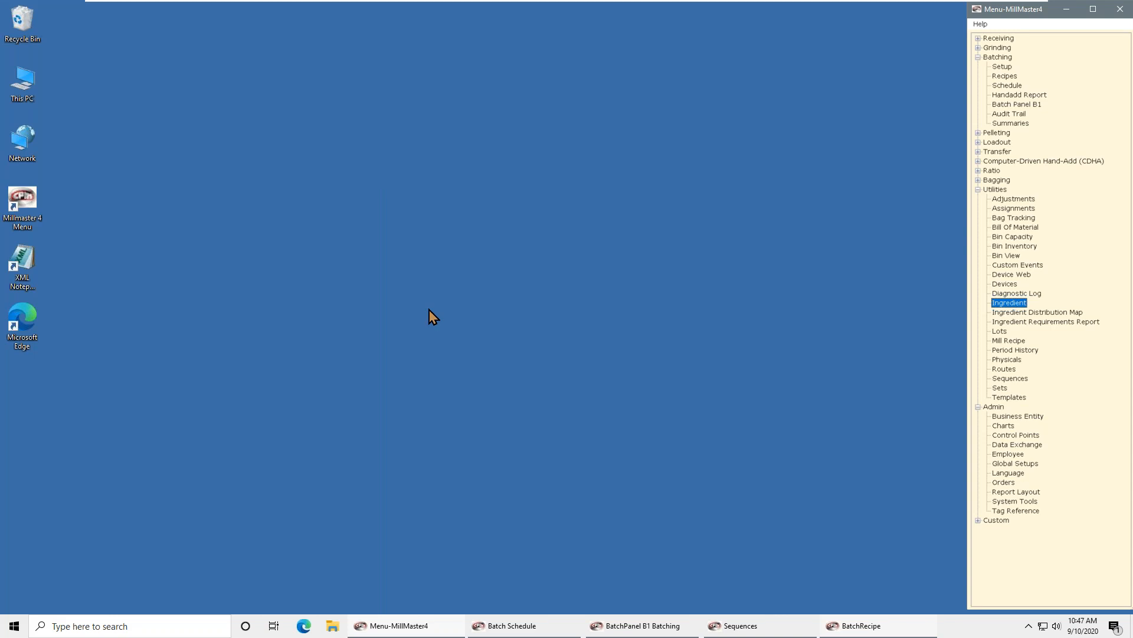
Restore the Batch Schedule and BatchPanel B1 windows and add one batch of recipe 70001 Beef Grower to the schedule
{"action": "left_click", "coordinate": [549, 625]}
{"action": "left_click", "coordinate": [630, 629]}
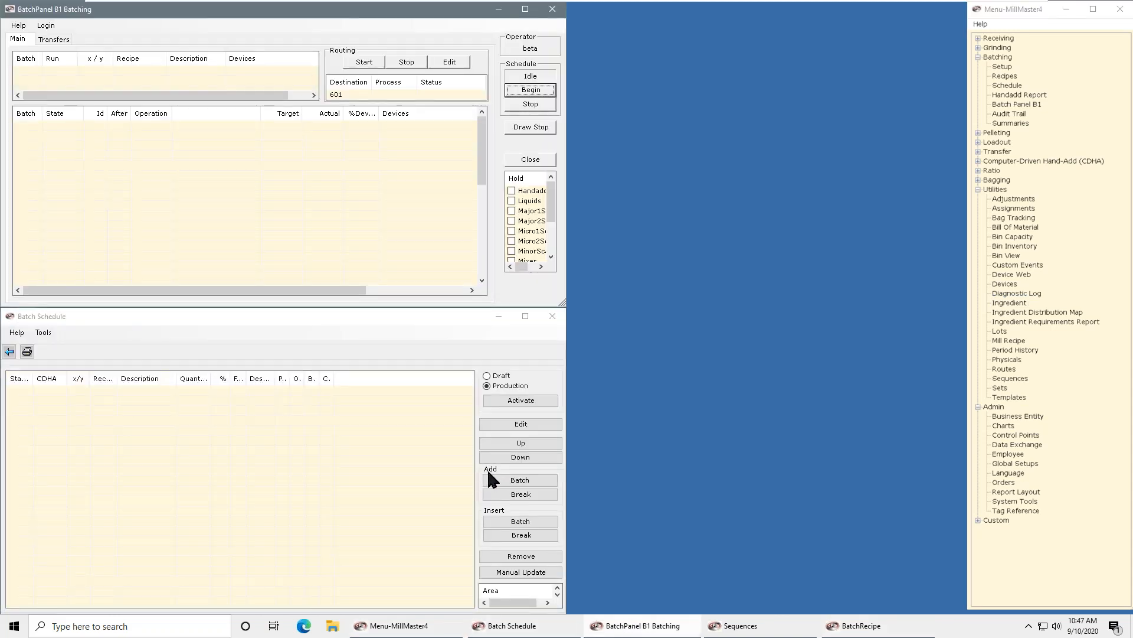
{"action": "left_click", "coordinate": [519, 480]}
{"action": "left_click", "coordinate": [497, 329]}
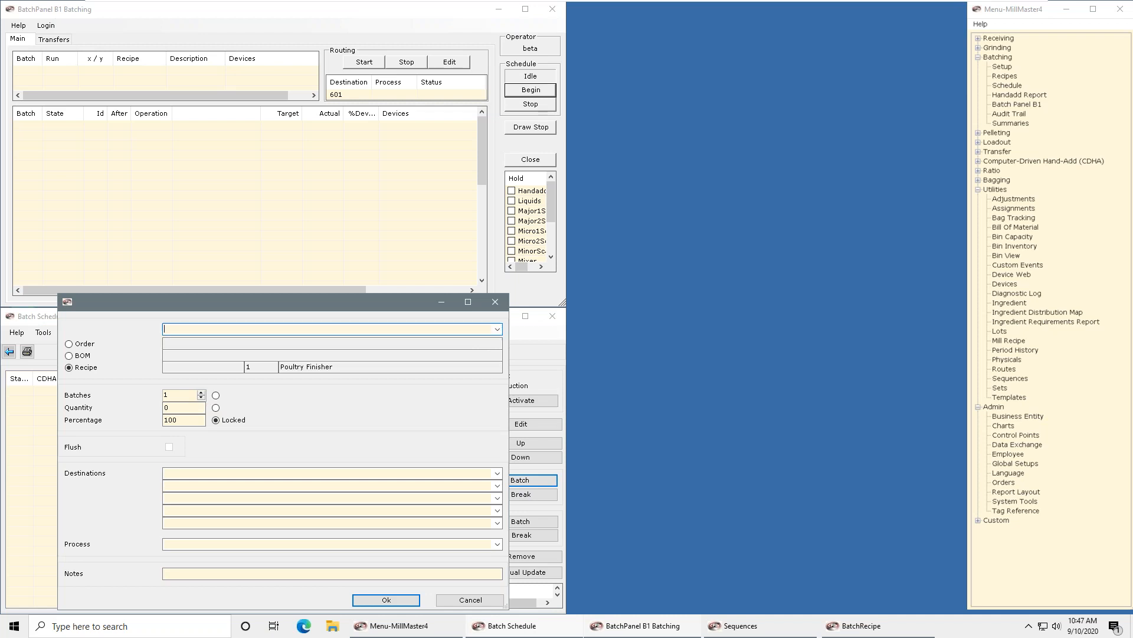
{"action": "left_click", "coordinate": [209, 455]}
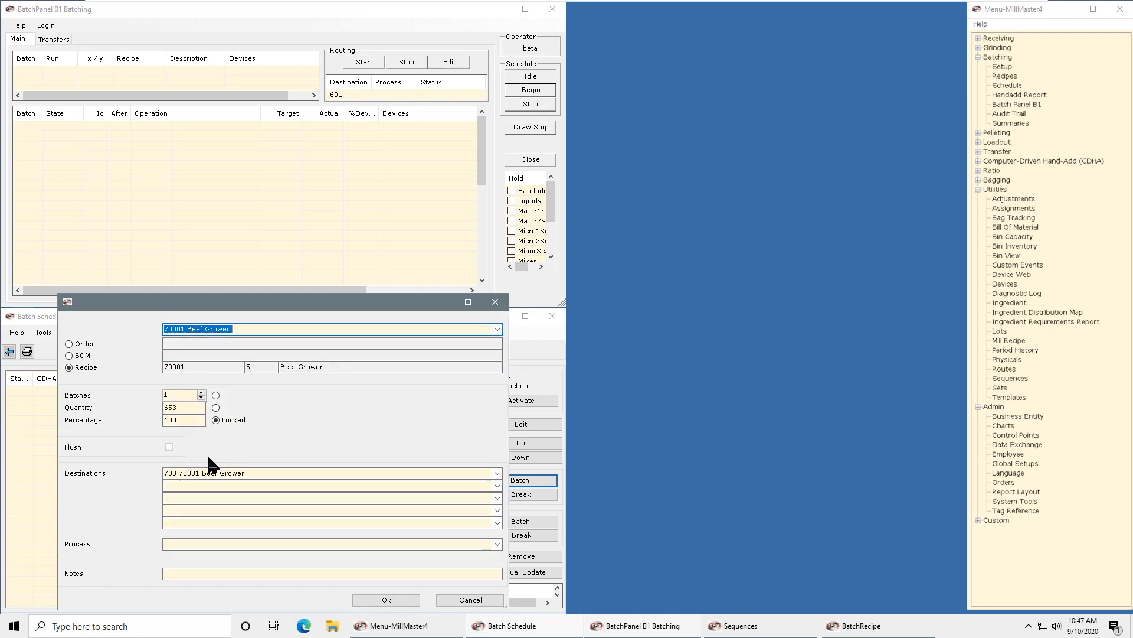
{"action": "left_click", "coordinate": [386, 600]}
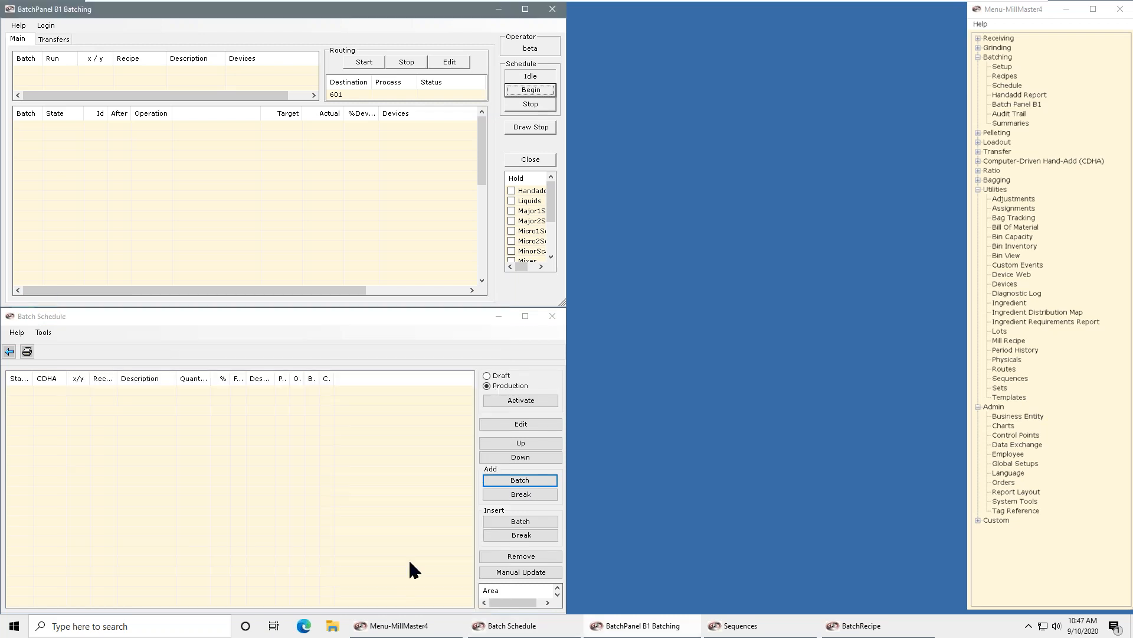
Begin the batch schedule and start the Beef Grower run after reviewing its 7710 Rumensin draw
{"action": "left_click", "coordinate": [531, 91]}
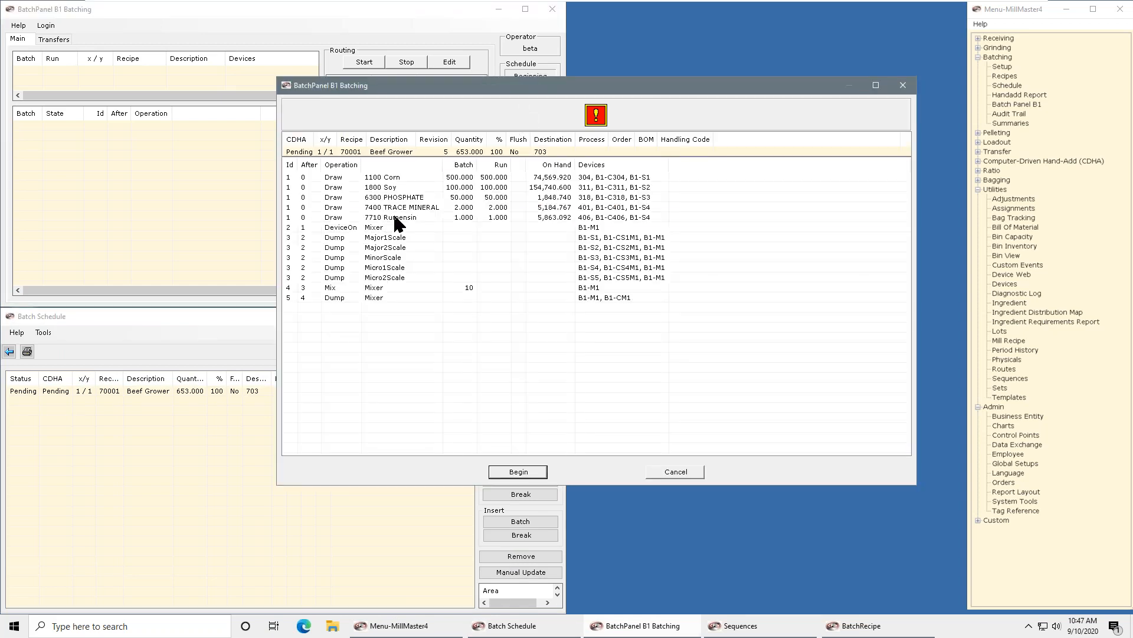
{"action": "left_click", "coordinate": [395, 219]}
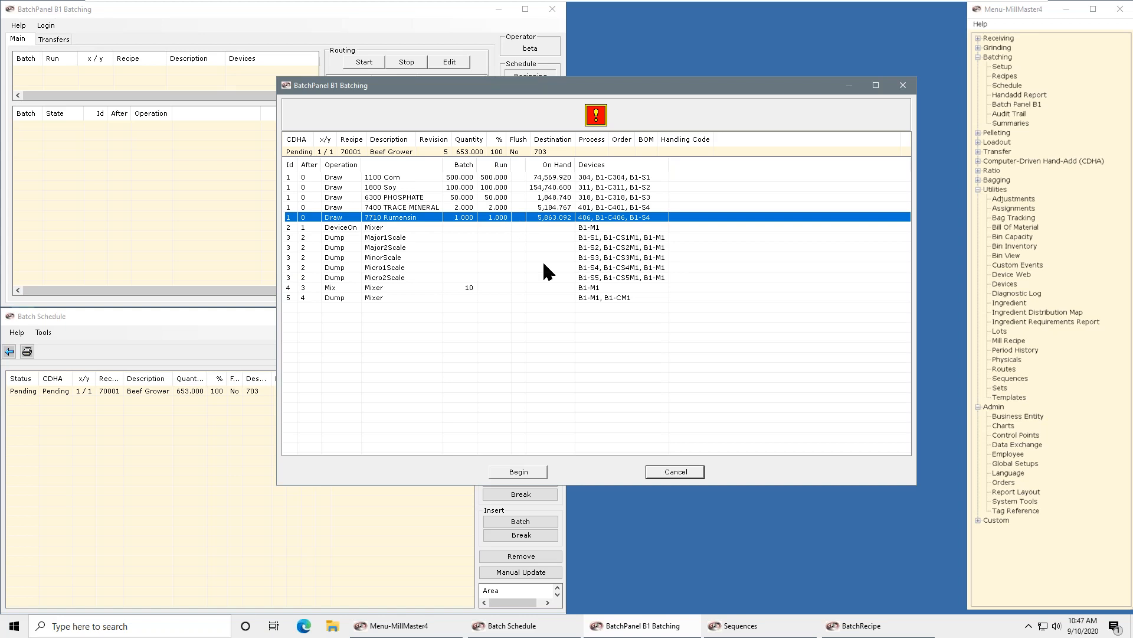
{"action": "left_click", "coordinate": [519, 472]}
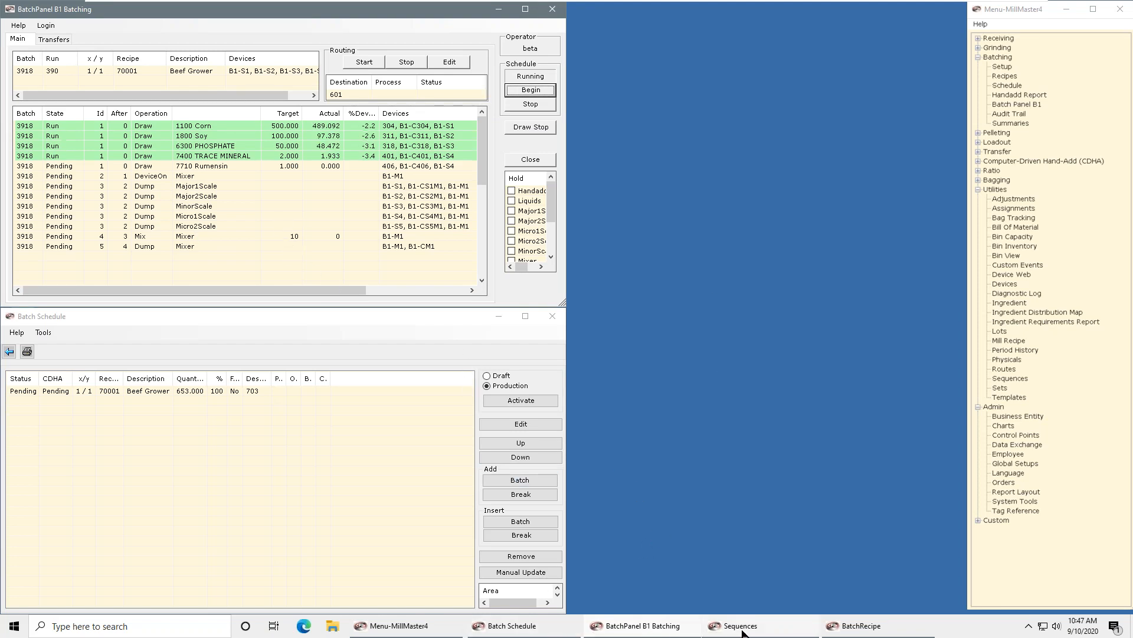
Add one batch of recipe 80001 Triple Crown Horse Feed to the batch schedule behind the Beef Grower run
{"action": "left_click", "coordinate": [554, 627]}
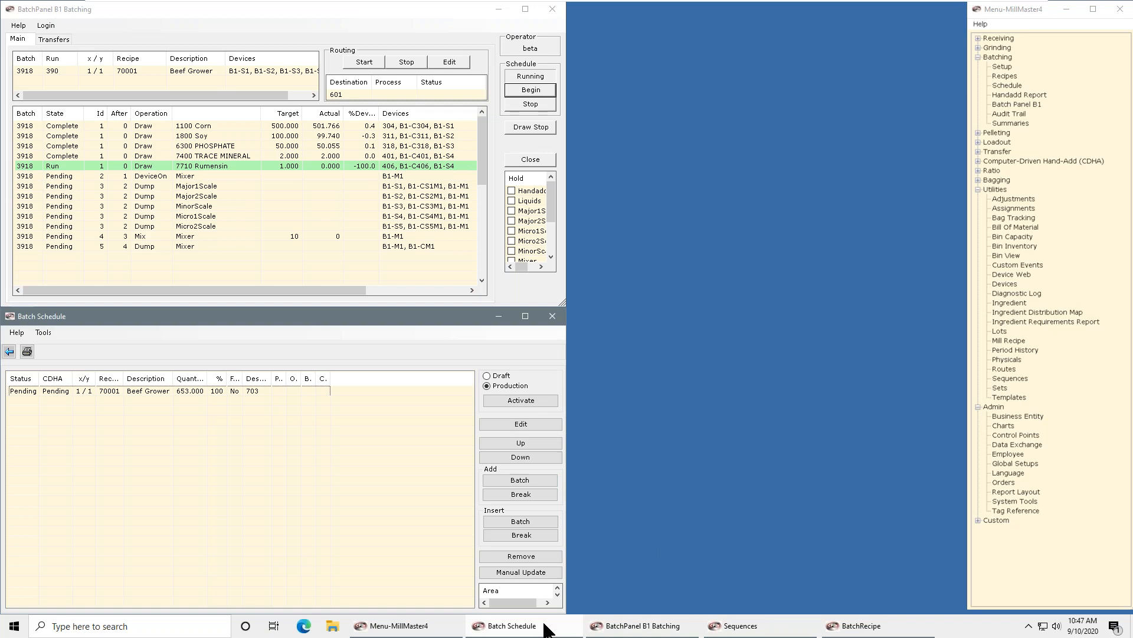
{"action": "left_click", "coordinate": [518, 627]}
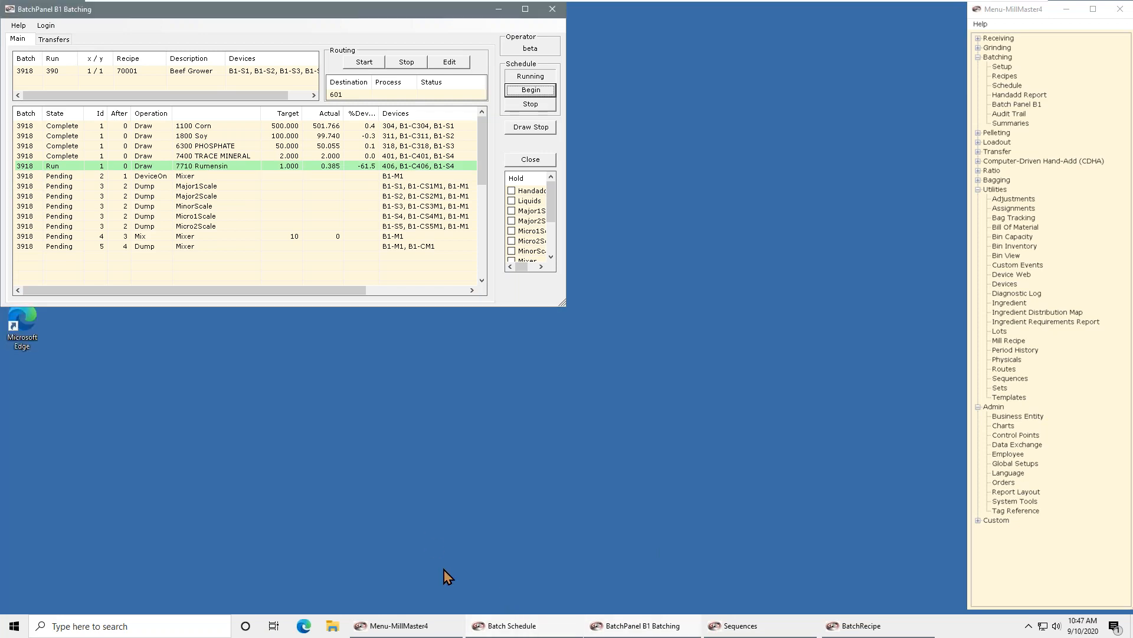
{"action": "left_click", "coordinate": [510, 631]}
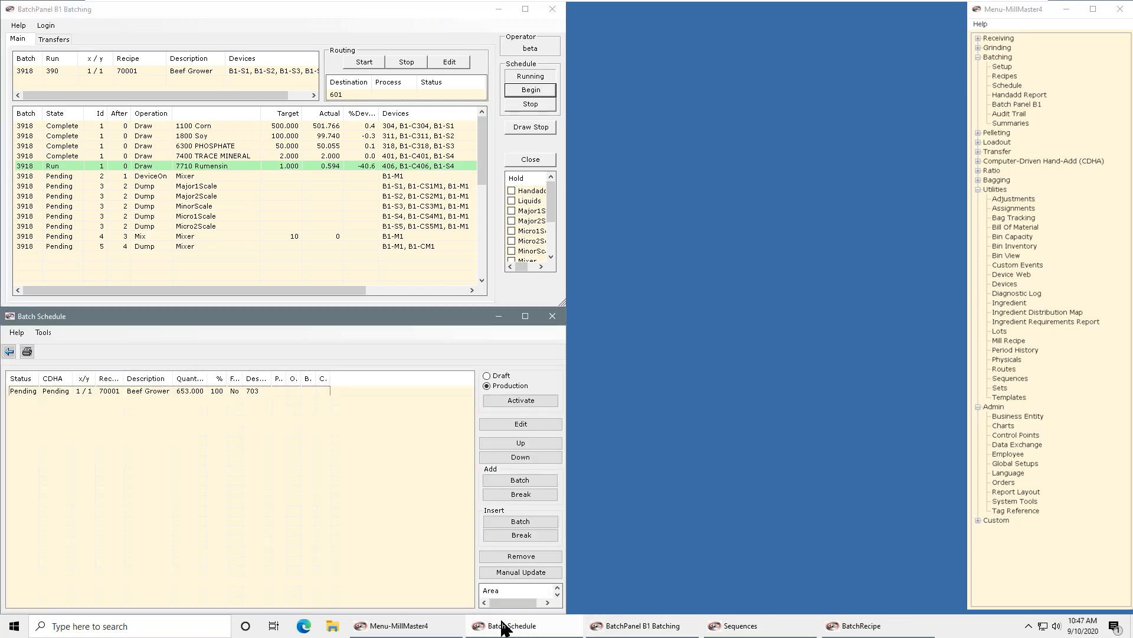
{"action": "left_click", "coordinate": [521, 480]}
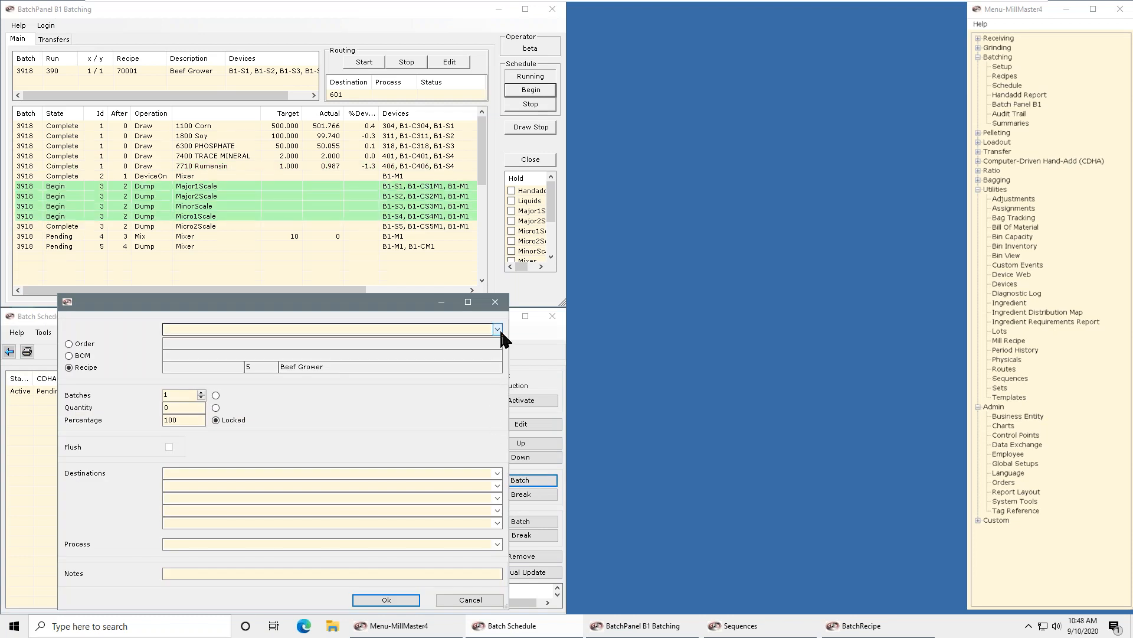
{"action": "left_click", "coordinate": [498, 329]}
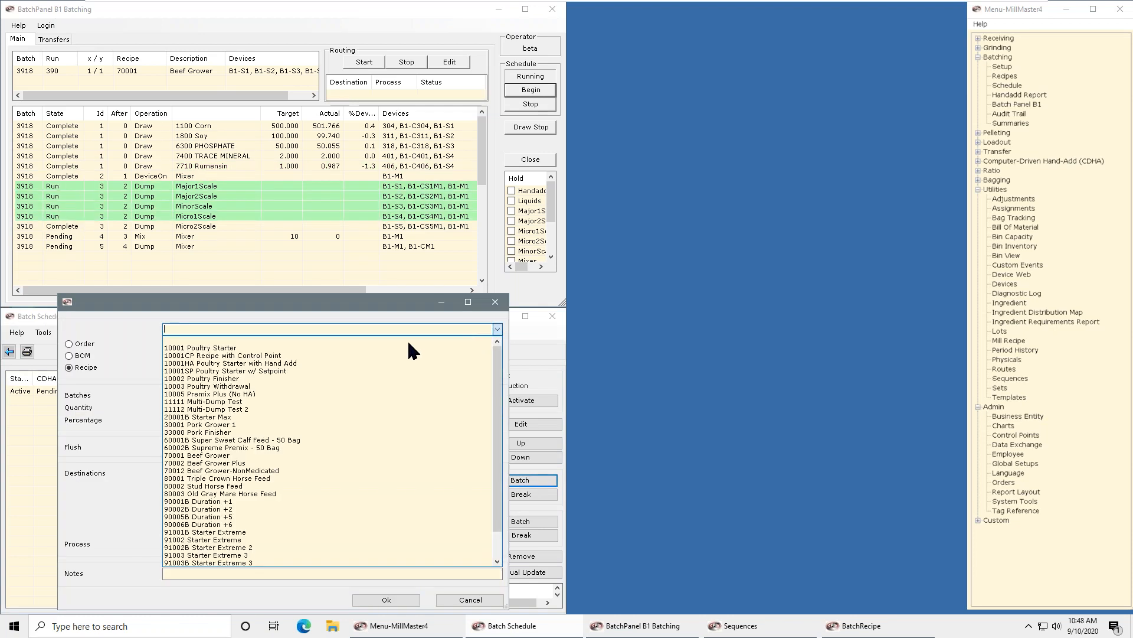
{"action": "left_click", "coordinate": [230, 478]}
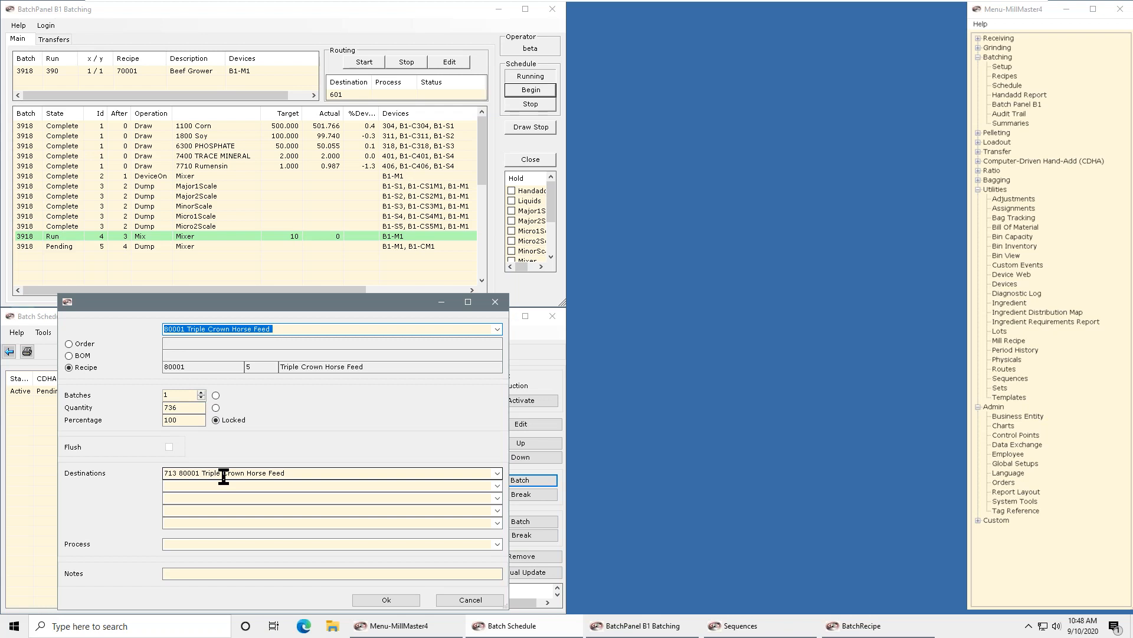
{"action": "left_click", "coordinate": [385, 600]}
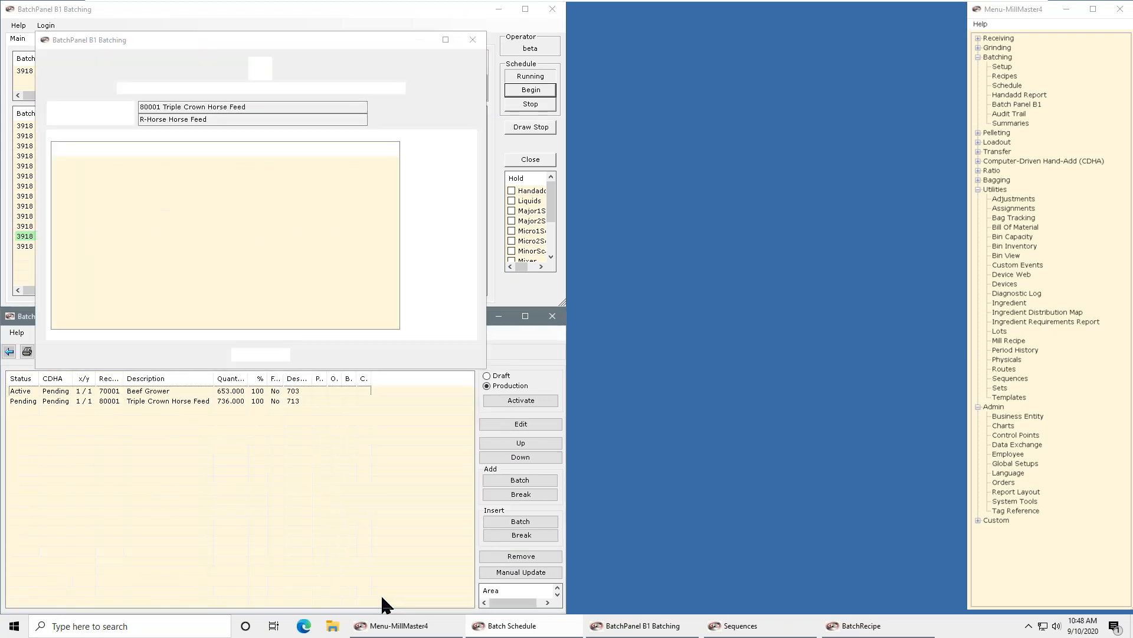
Review and close the sequence alert, and permanently remove the Triple Crown Horse Feed batch from the schedule
{"action": "left_click_drag", "start_coordinate": [307, 33], "coordinate": [501, 165]}
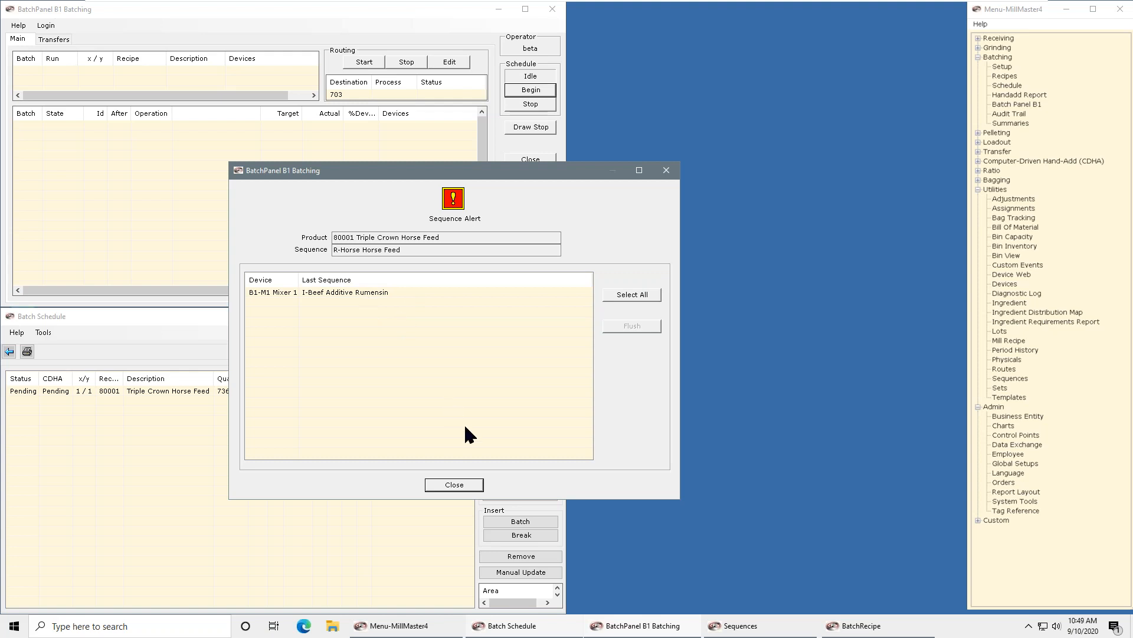
{"action": "left_click", "coordinate": [464, 485]}
{"action": "left_click", "coordinate": [193, 395]}
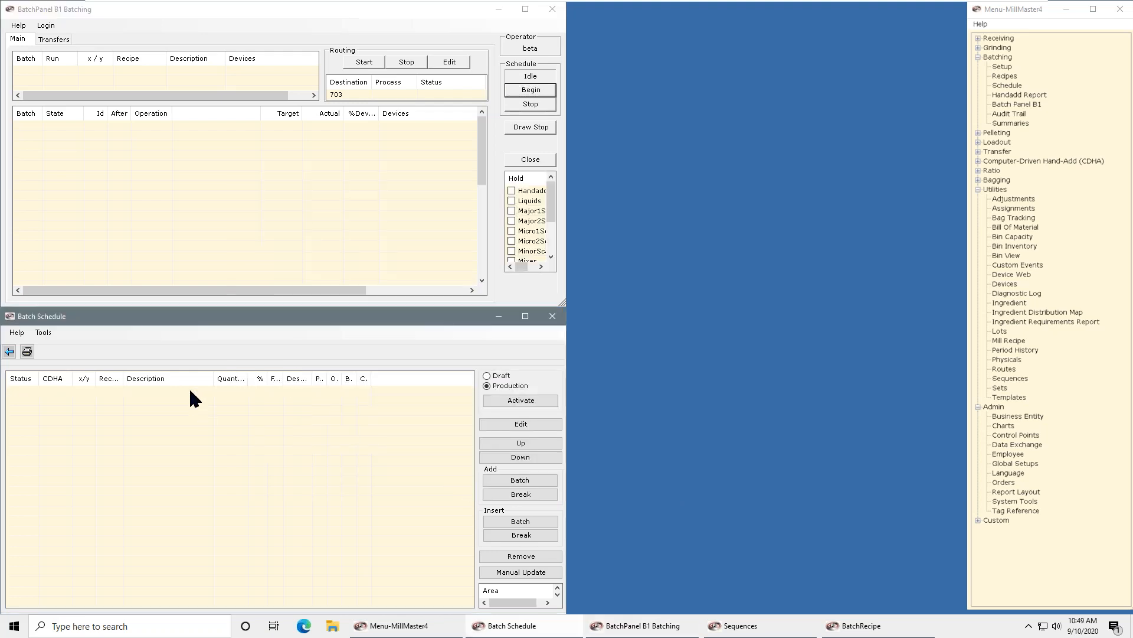
{"action": "left_click", "coordinate": [512, 558]}
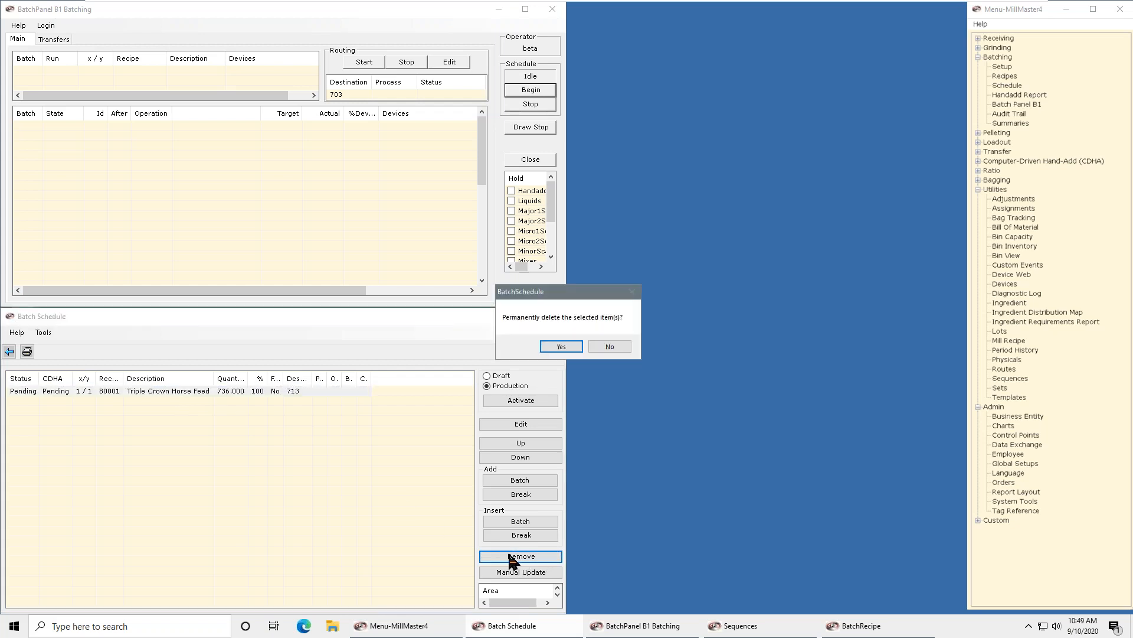
{"action": "left_click", "coordinate": [552, 344]}
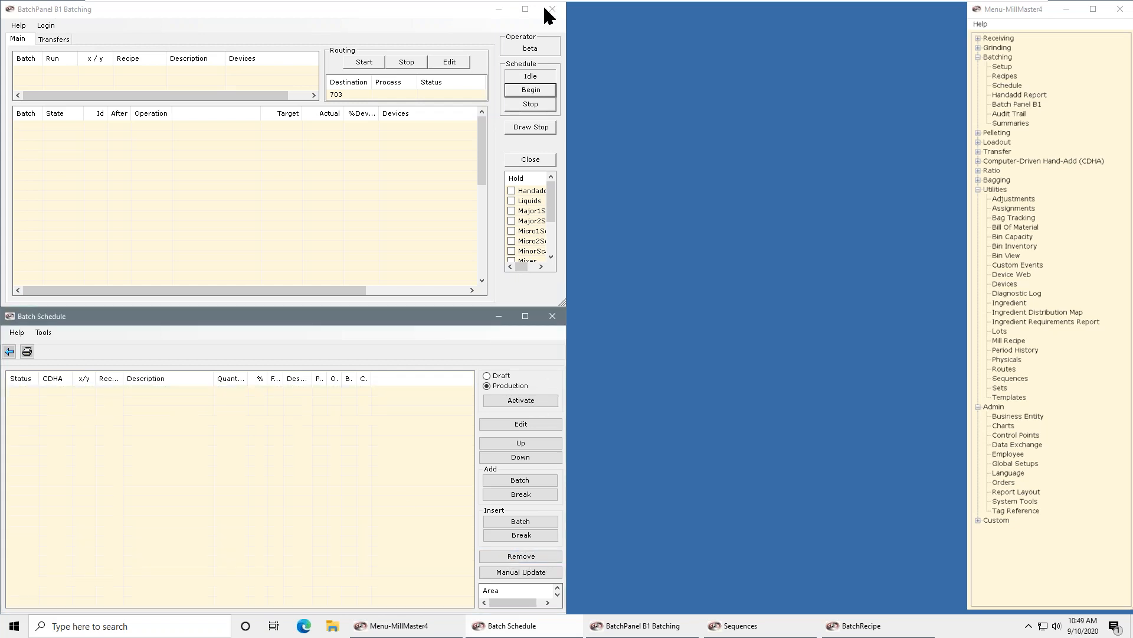
Minimize both batching windows and open Load Panel L1 from the Loadout group
{"action": "left_click", "coordinate": [499, 9]}
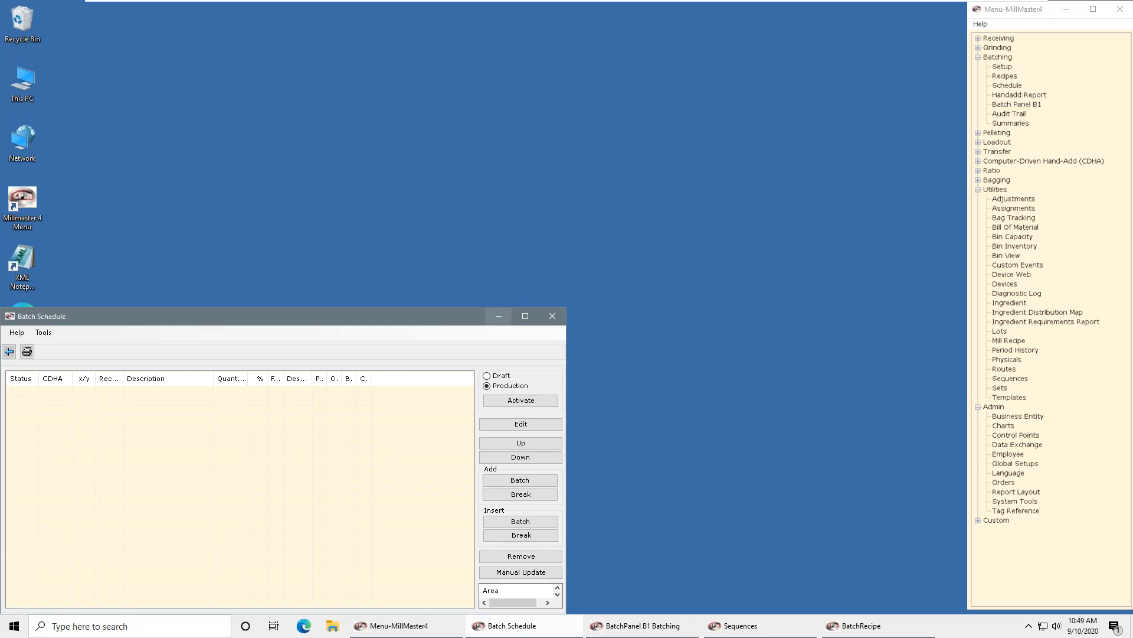
{"action": "left_click", "coordinate": [498, 316]}
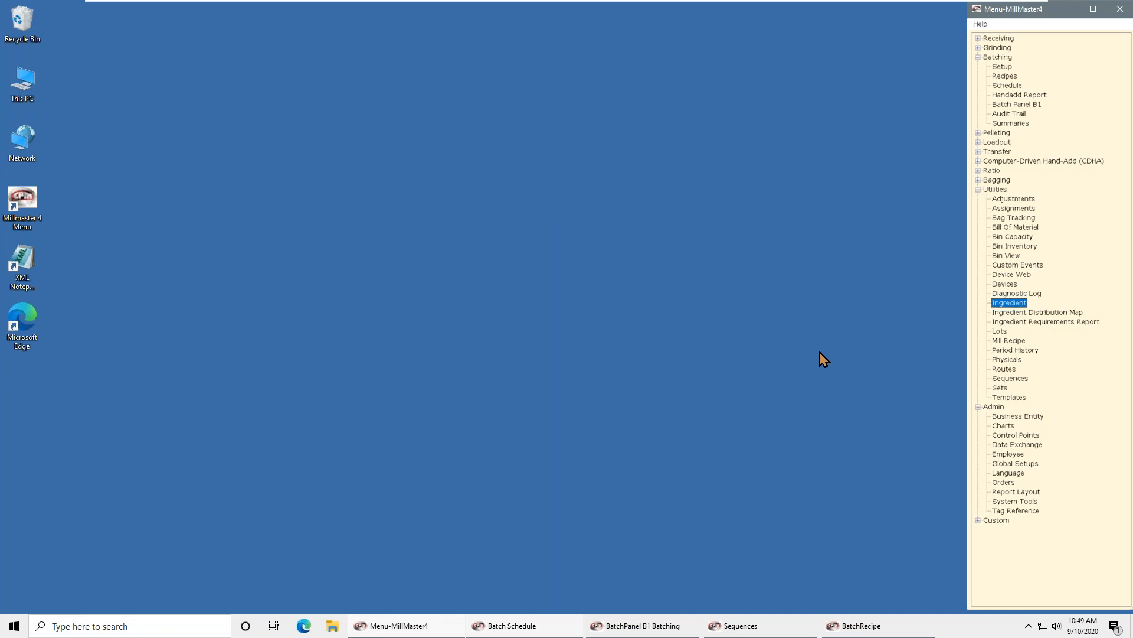
{"action": "left_click", "coordinate": [979, 189]}
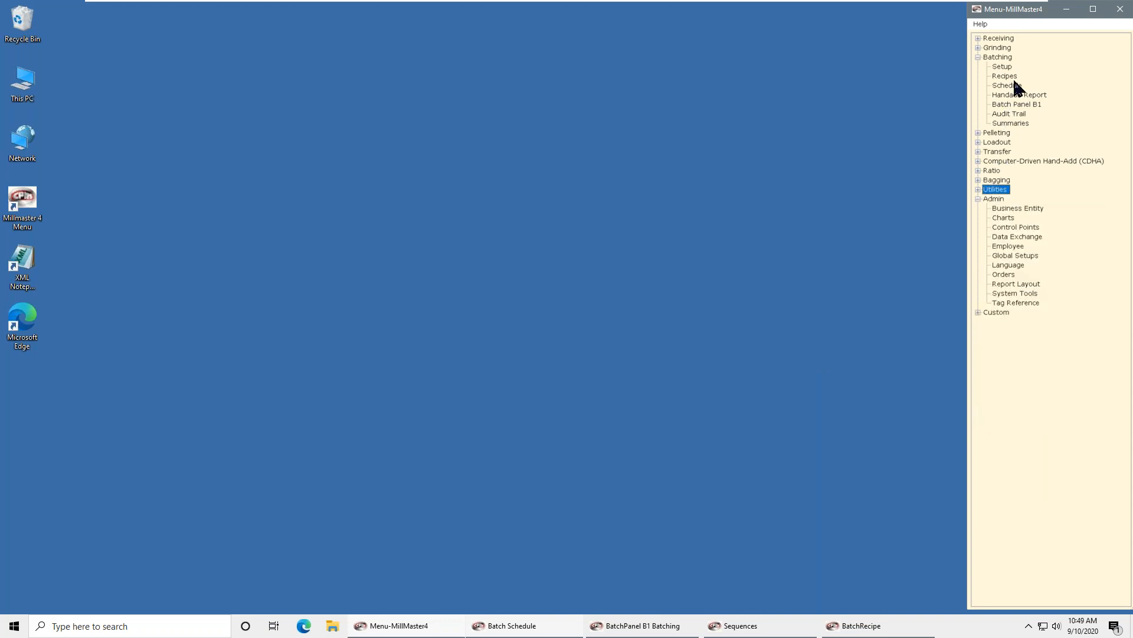
{"action": "left_click", "coordinate": [979, 57]}
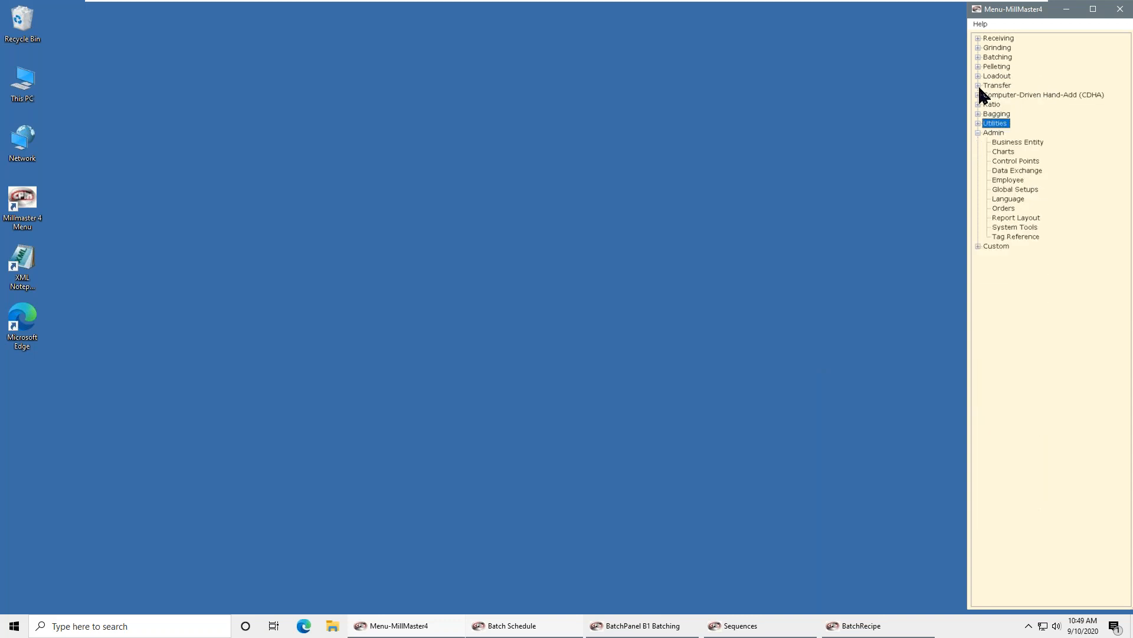
{"action": "left_click", "coordinate": [978, 76]}
{"action": "double_click", "coordinate": [1011, 122]}
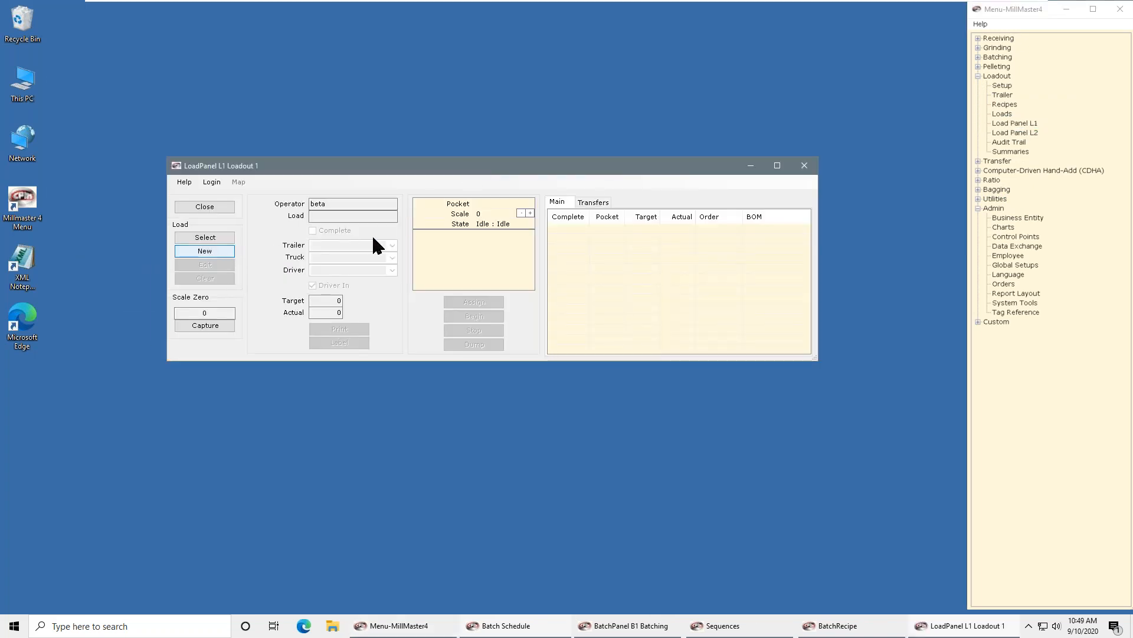
Build a load with Truck 100 from a new B & B Farm order for 1100 lb of 70001 Beef Grower
{"action": "left_click", "coordinate": [496, 223]}
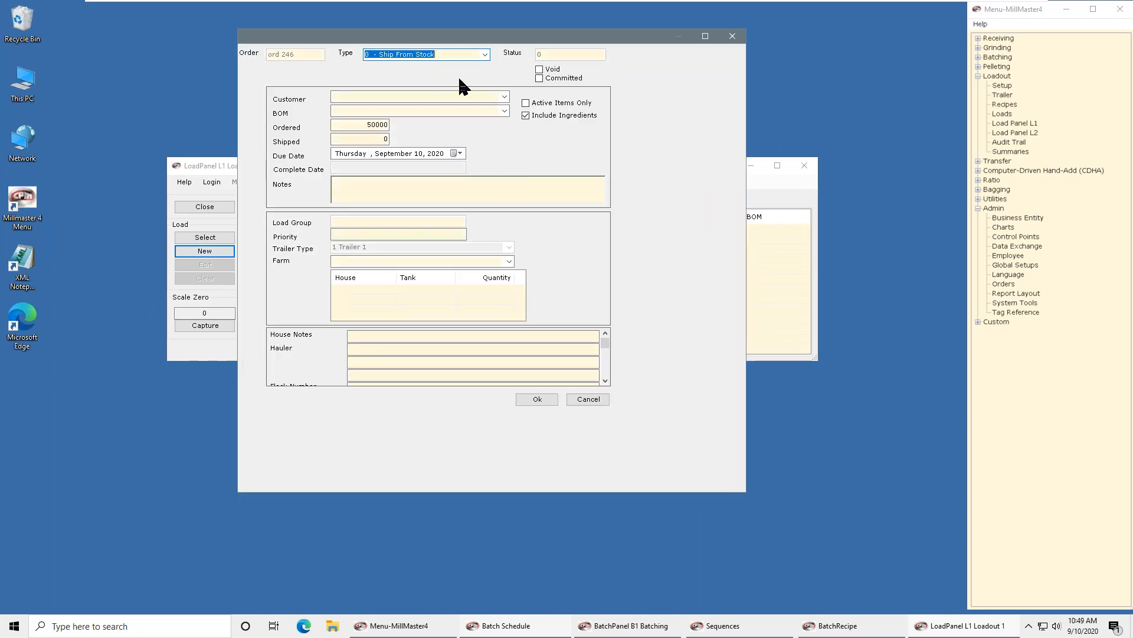
{"action": "left_click", "coordinate": [504, 96]}
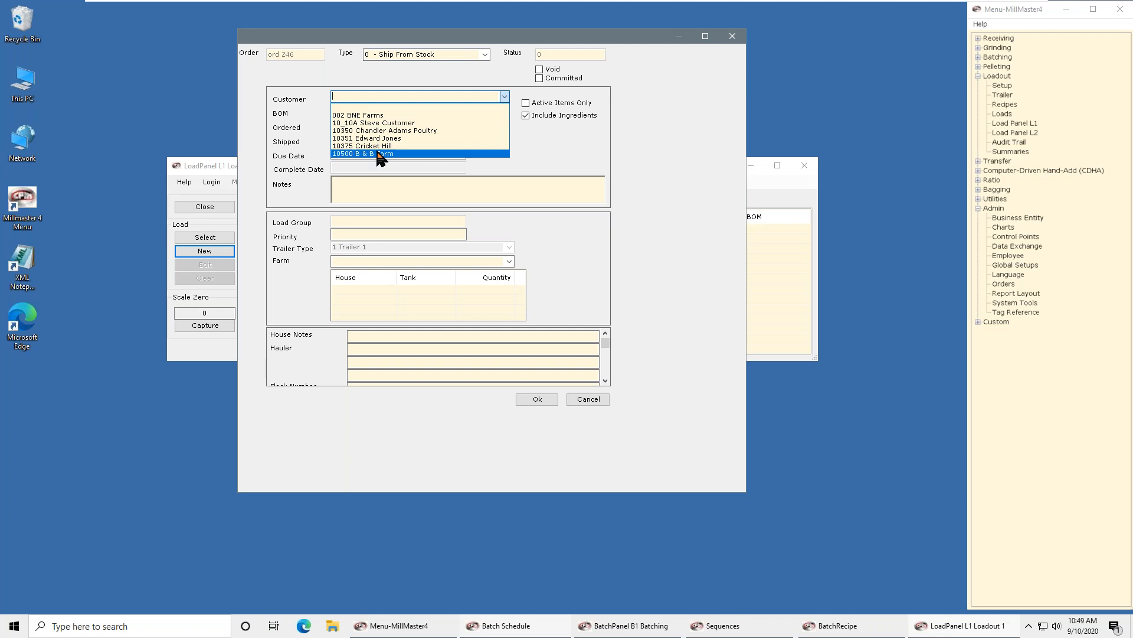
{"action": "left_click", "coordinate": [381, 154]}
{"action": "left_click", "coordinate": [496, 112]}
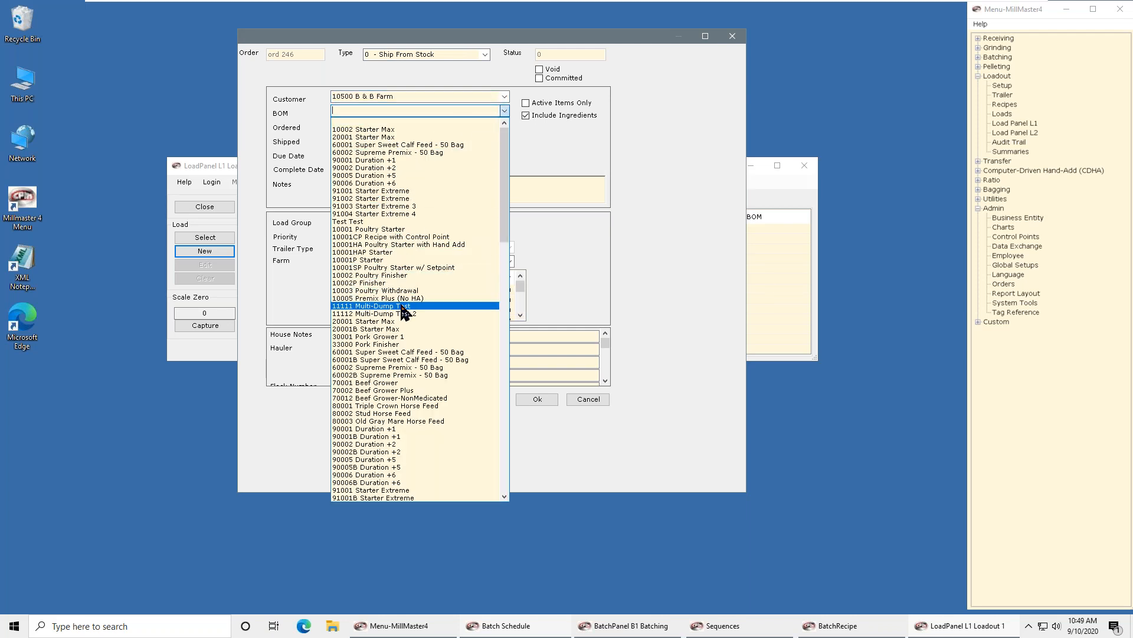
{"action": "left_click", "coordinate": [394, 383]}
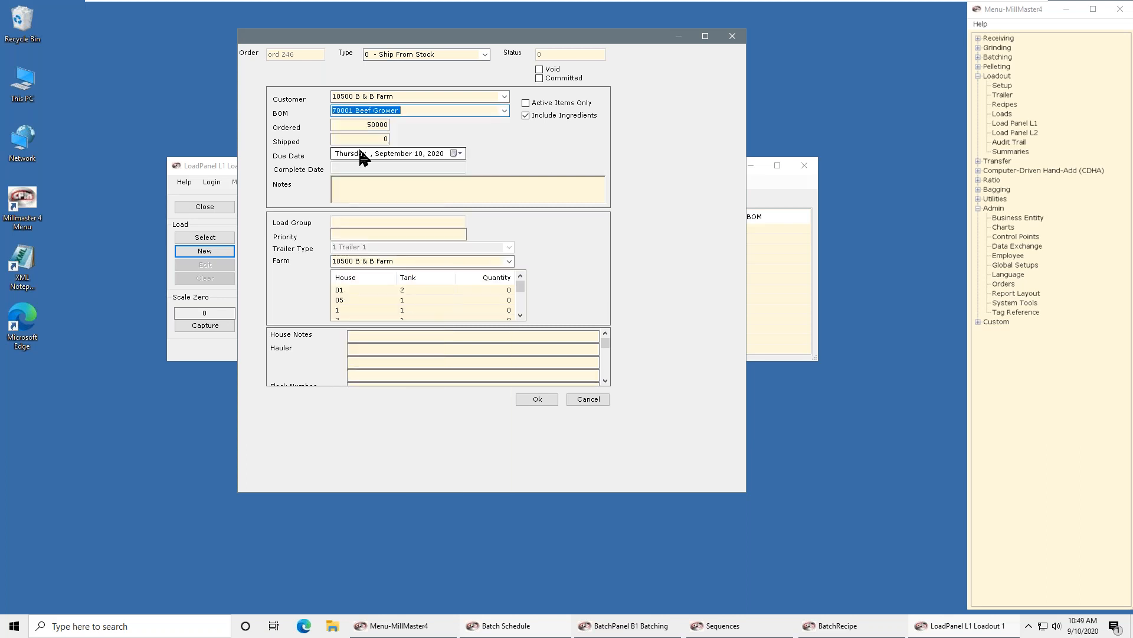
{"action": "key", "text": "Tab"}
{"action": "type", "text": "1"}
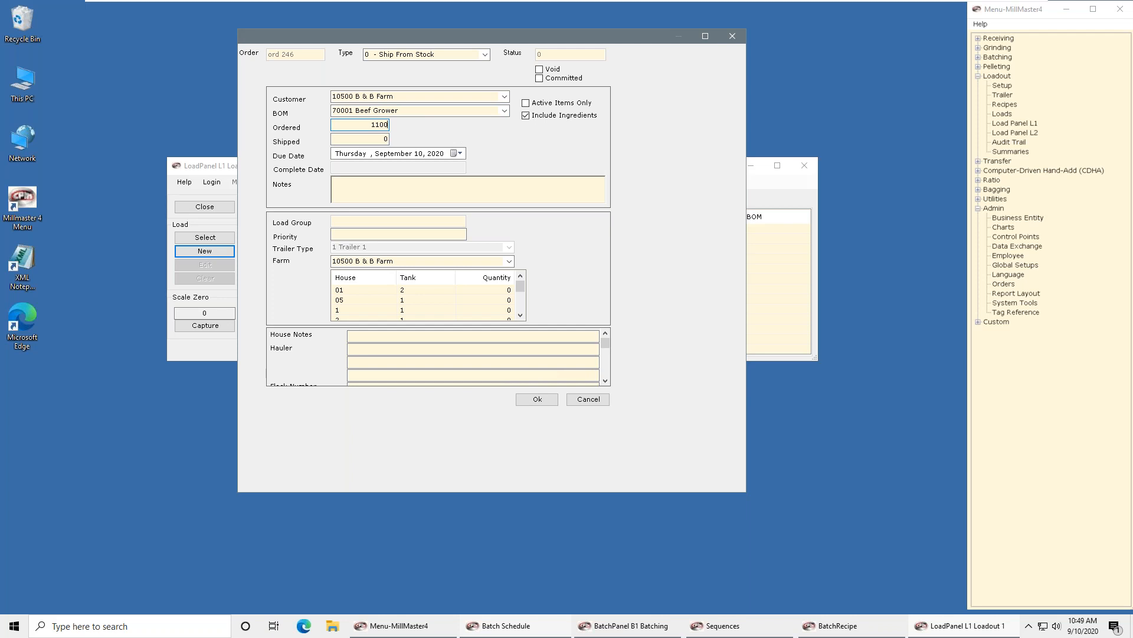
{"action": "left_click", "coordinate": [540, 400]}
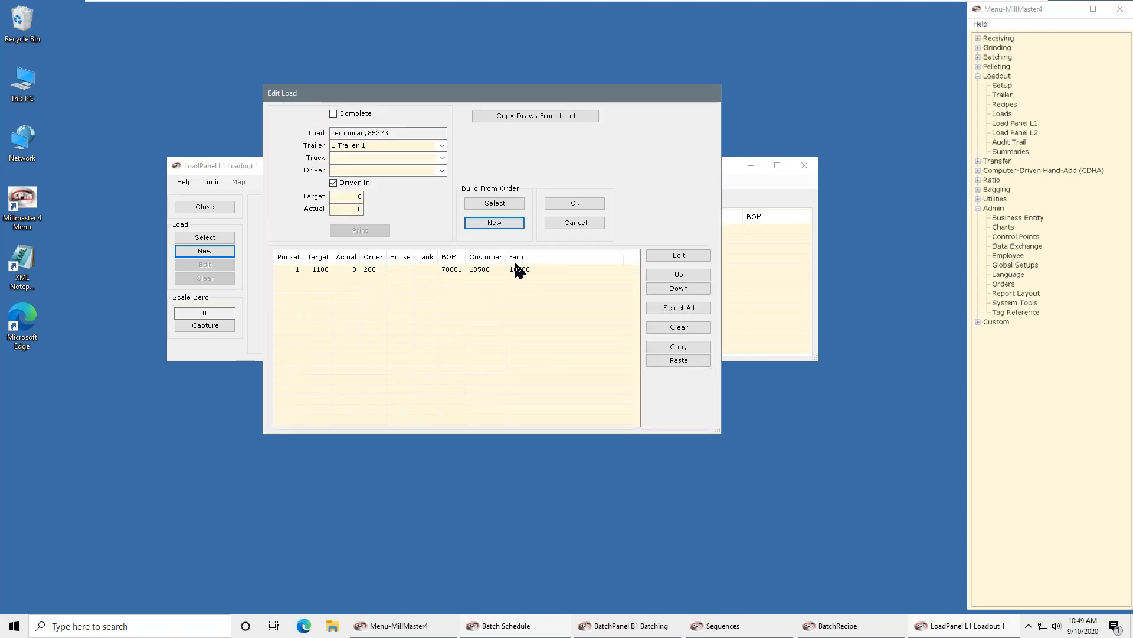
{"action": "left_click", "coordinate": [574, 203]}
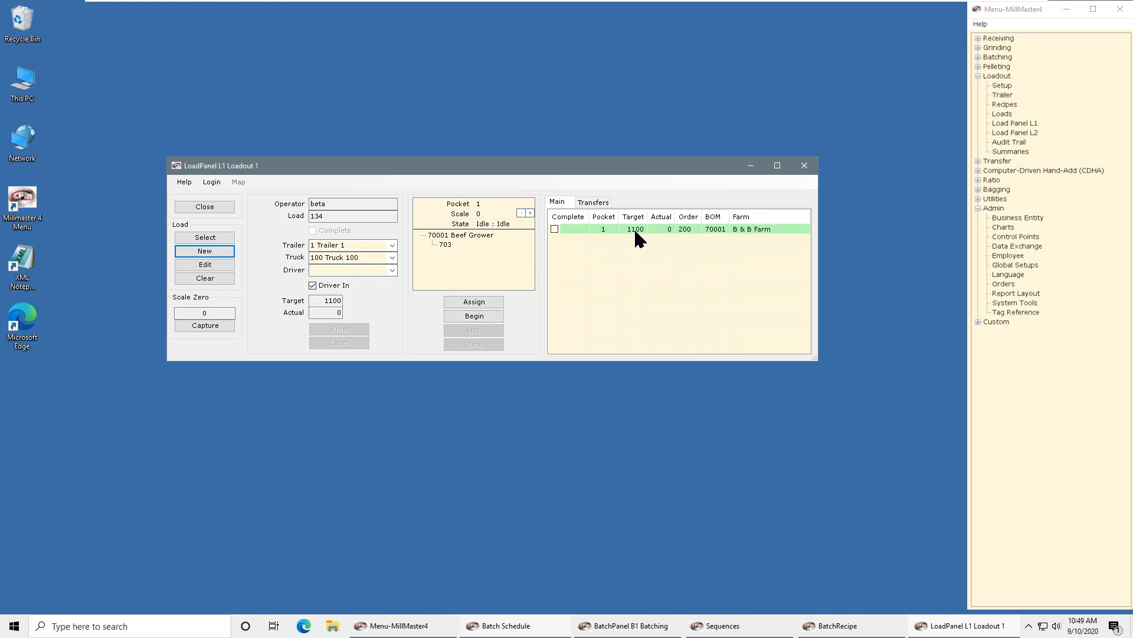
Begin loading the Beef Grower into Trailer 1 and assign a driver to the load
{"action": "left_click", "coordinate": [482, 315]}
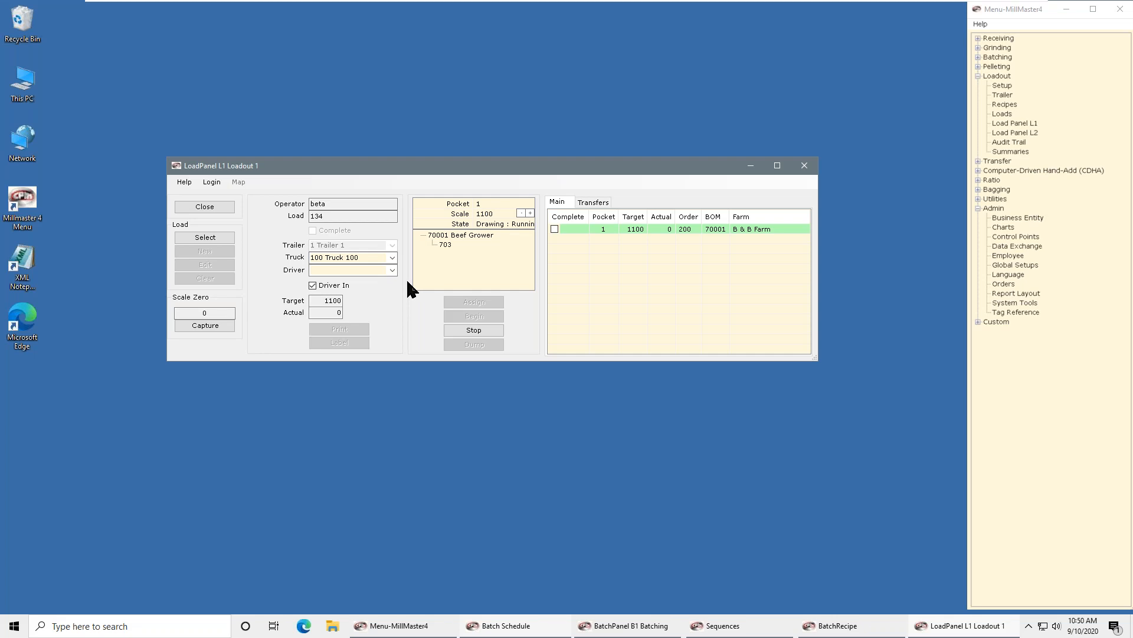
{"action": "left_click", "coordinate": [392, 270]}
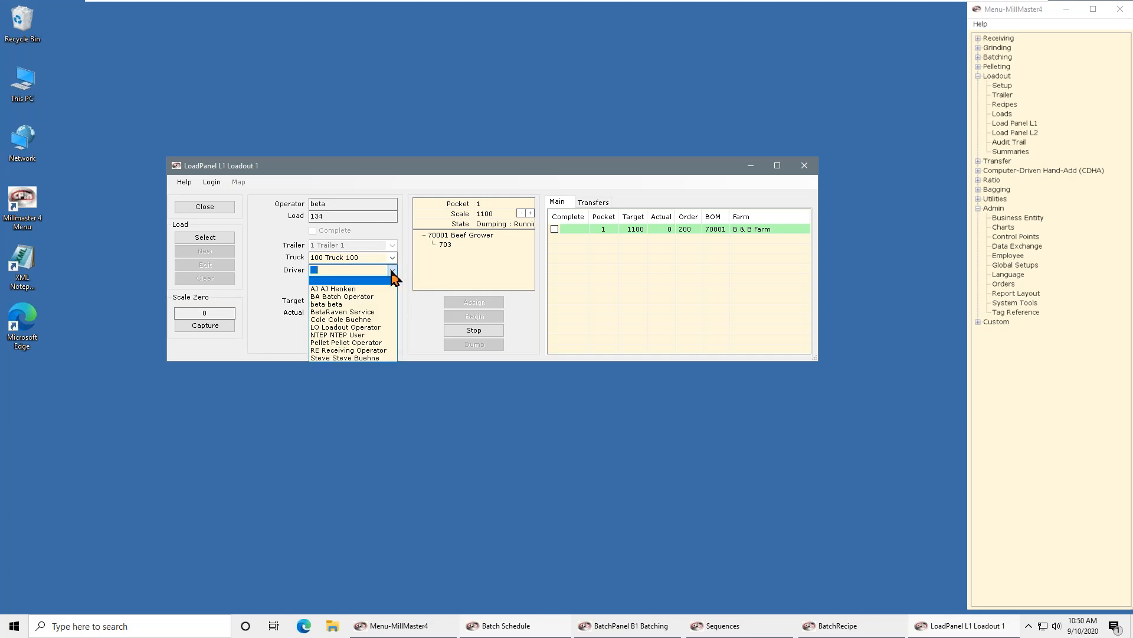
{"action": "left_click", "coordinate": [332, 319]}
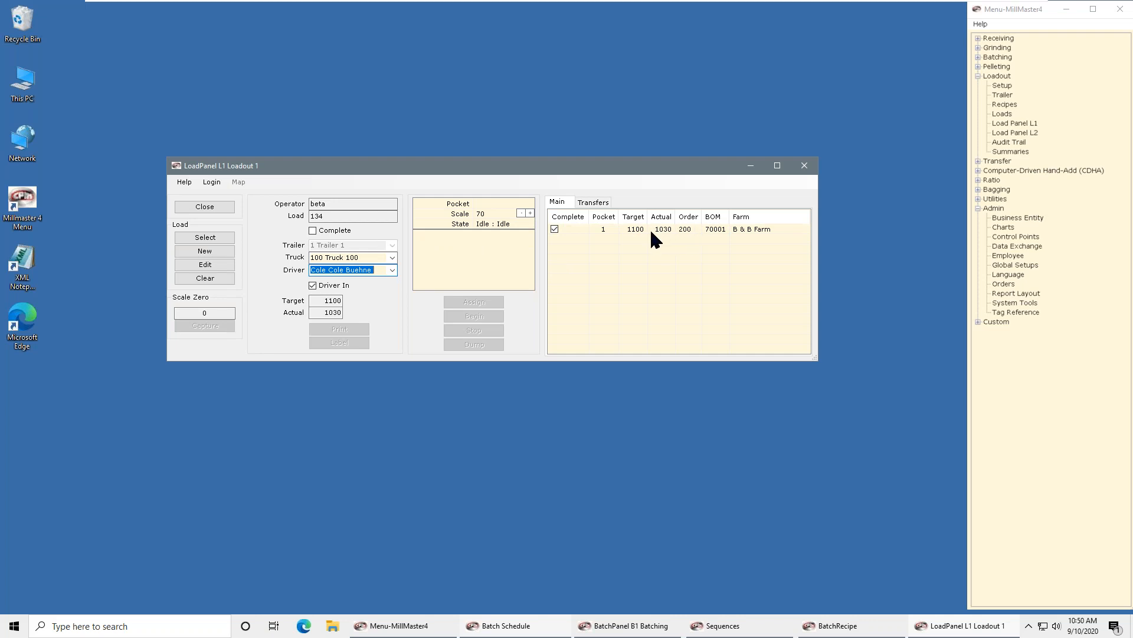
Mark the Beef Grower load complete and sign for it with a handwritten signature
{"action": "left_click", "coordinate": [313, 230]}
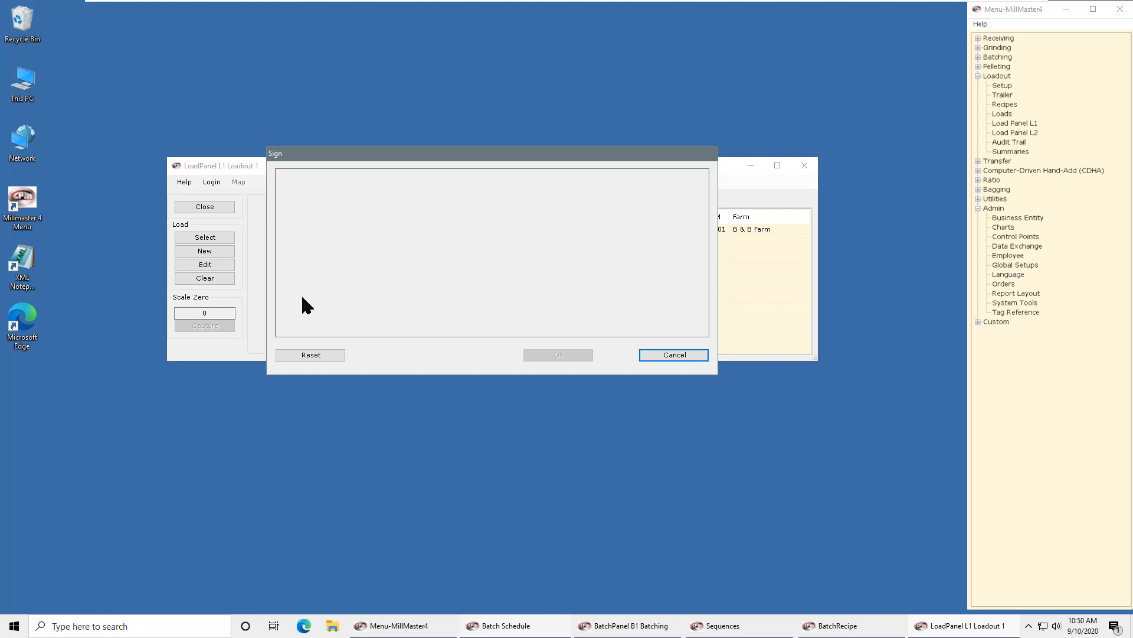
{"action": "mouse_move", "coordinate": [298, 315]}
{"action": "left_mouse_down"}
{"action": "mouse_move", "coordinate": [365, 184]}
{"action": "mouse_move", "coordinate": [364, 271]}
{"action": "mouse_move", "coordinate": [481, 264]}
{"action": "left_mouse_up"}
{"action": "left_click_drag", "start_coordinate": [391, 238], "coordinate": [478, 231]}
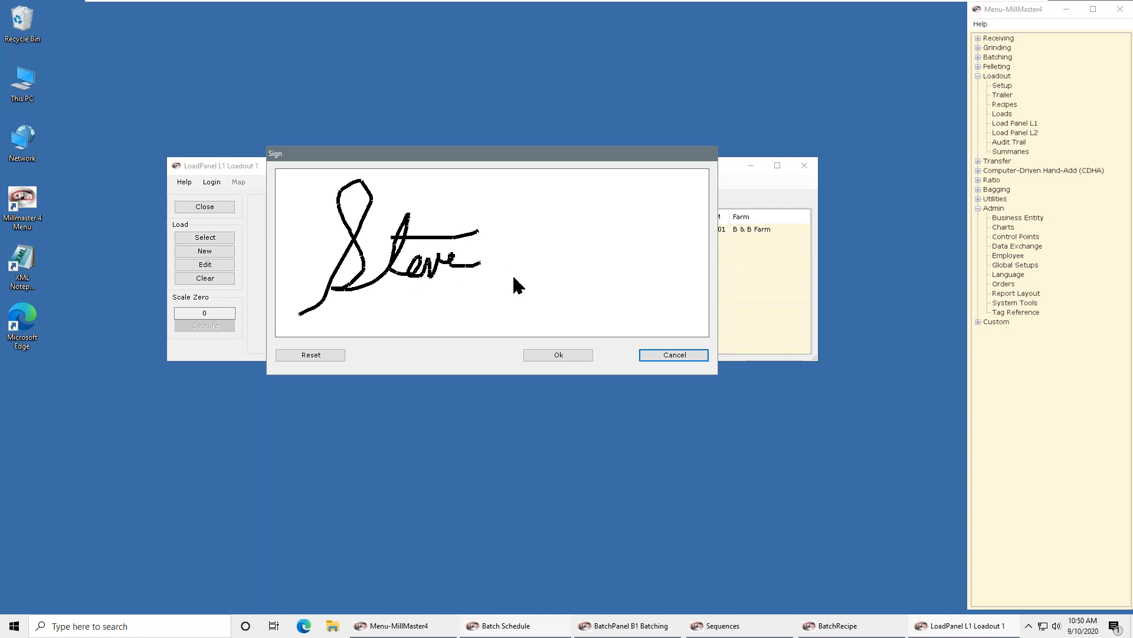
{"action": "left_click_drag", "start_coordinate": [530, 273], "coordinate": [556, 234]}
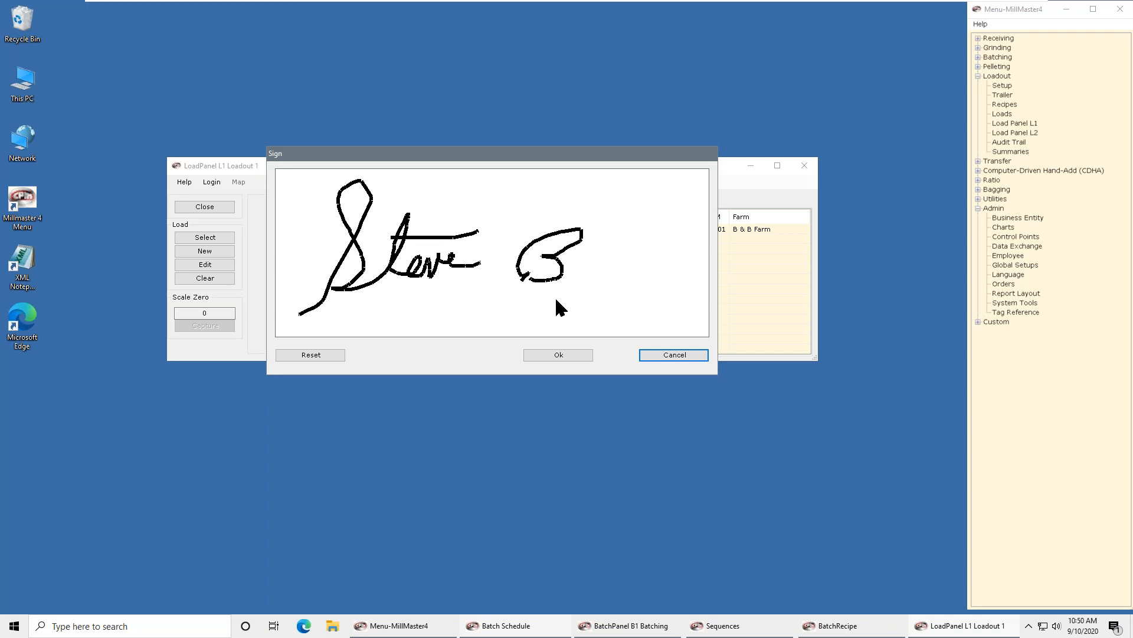
{"action": "left_click", "coordinate": [559, 355]}
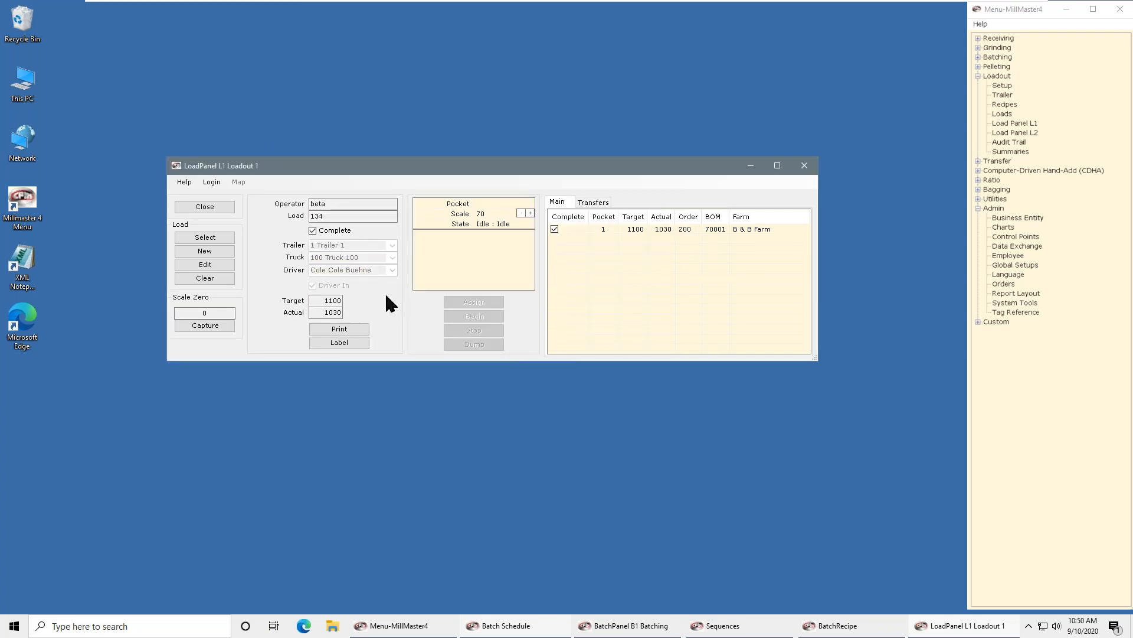
Print the completed load's ticket as document.pdf in the _Tmp folder, overwriting the existing file
{"action": "left_click", "coordinate": [349, 330]}
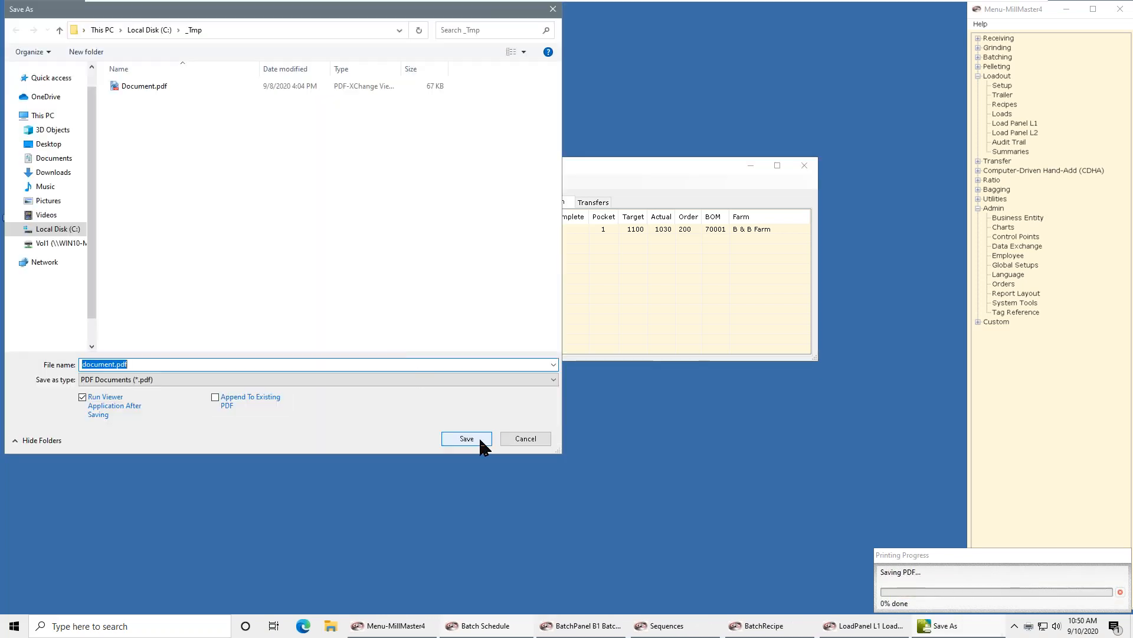
{"action": "left_click", "coordinate": [472, 438]}
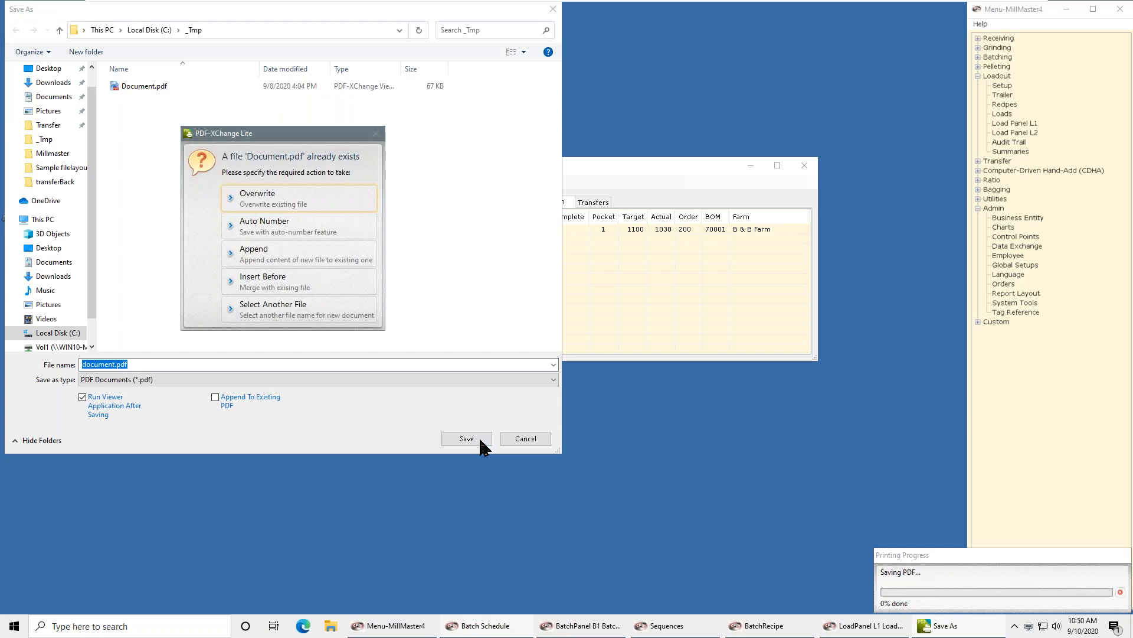
{"action": "left_click", "coordinate": [277, 196]}
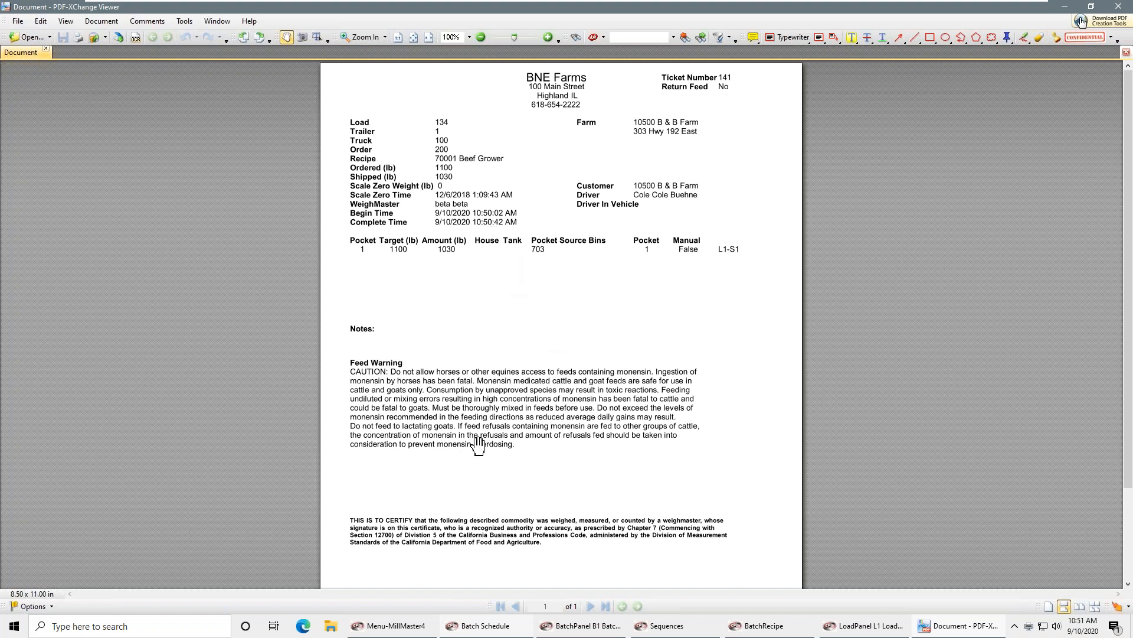
Review the ticket's load details, feed warning and signature area, and open the print preview of the load's label
{"action": "scroll", "coordinate": [478, 444], "scroll_direction": "down", "scroll_amount": 3}
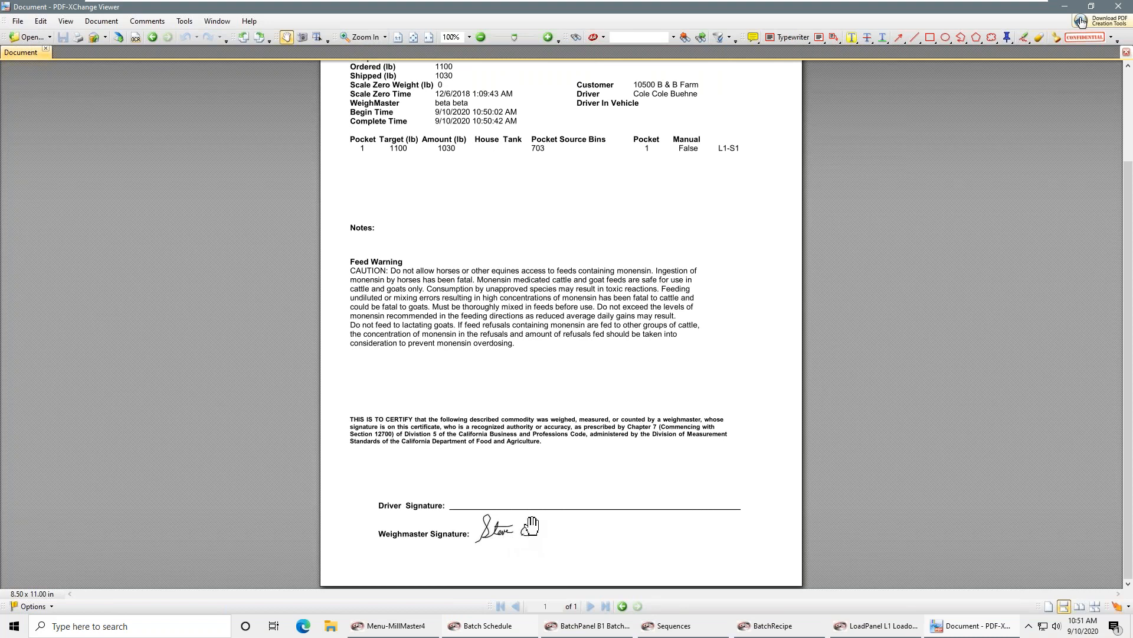
{"action": "scroll", "coordinate": [530, 529], "scroll_direction": "up", "scroll_amount": 3}
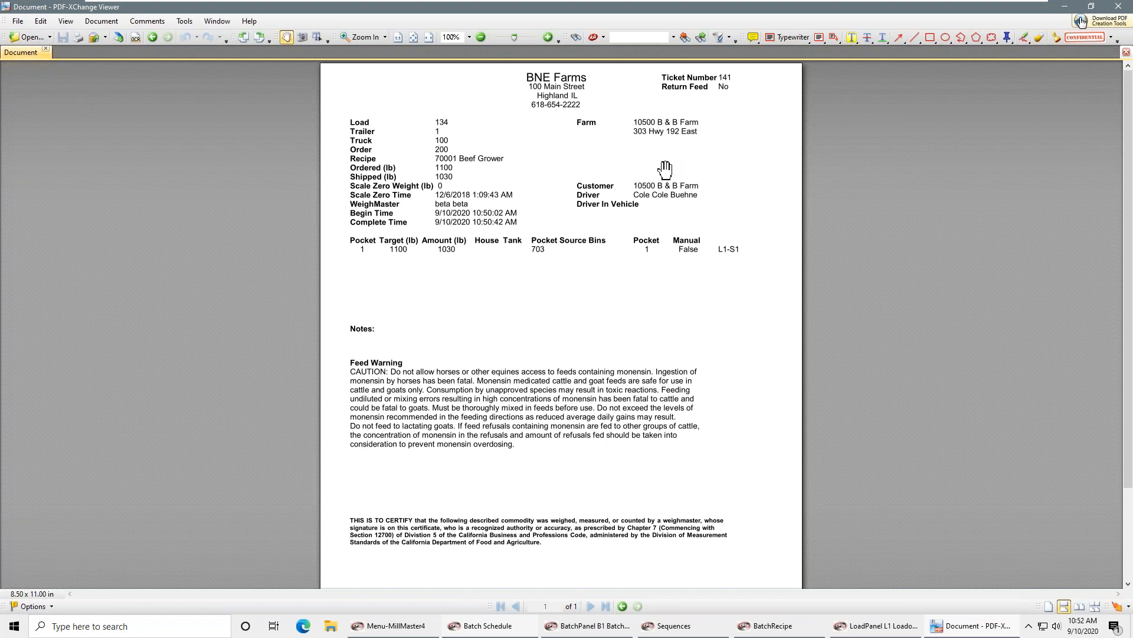
{"action": "left_click", "coordinate": [1118, 8]}
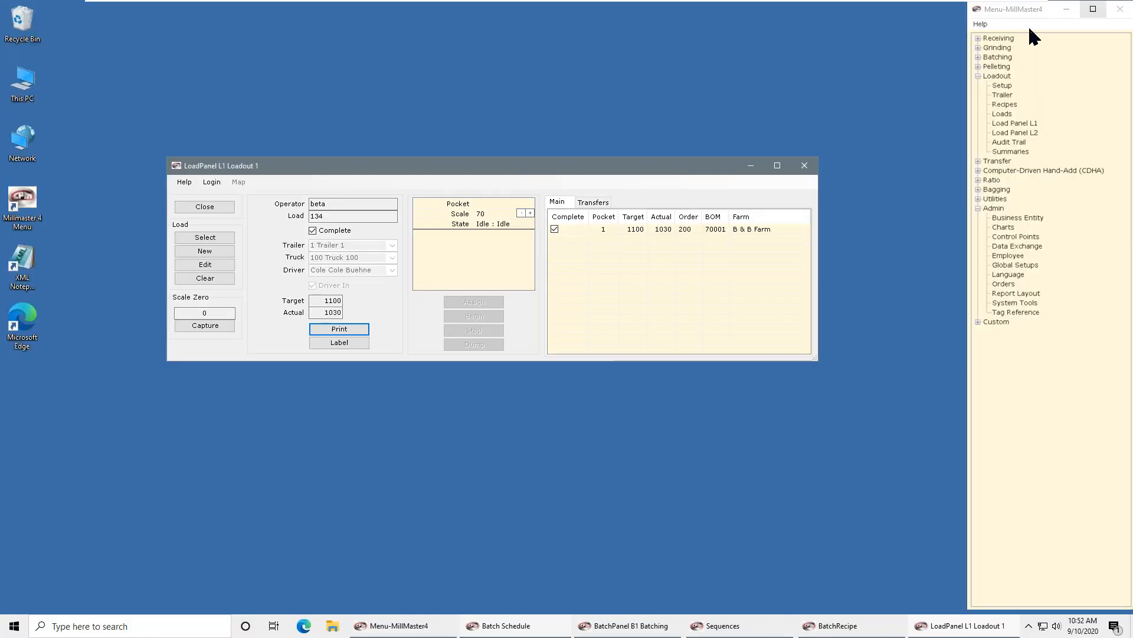
{"action": "left_click", "coordinate": [340, 344]}
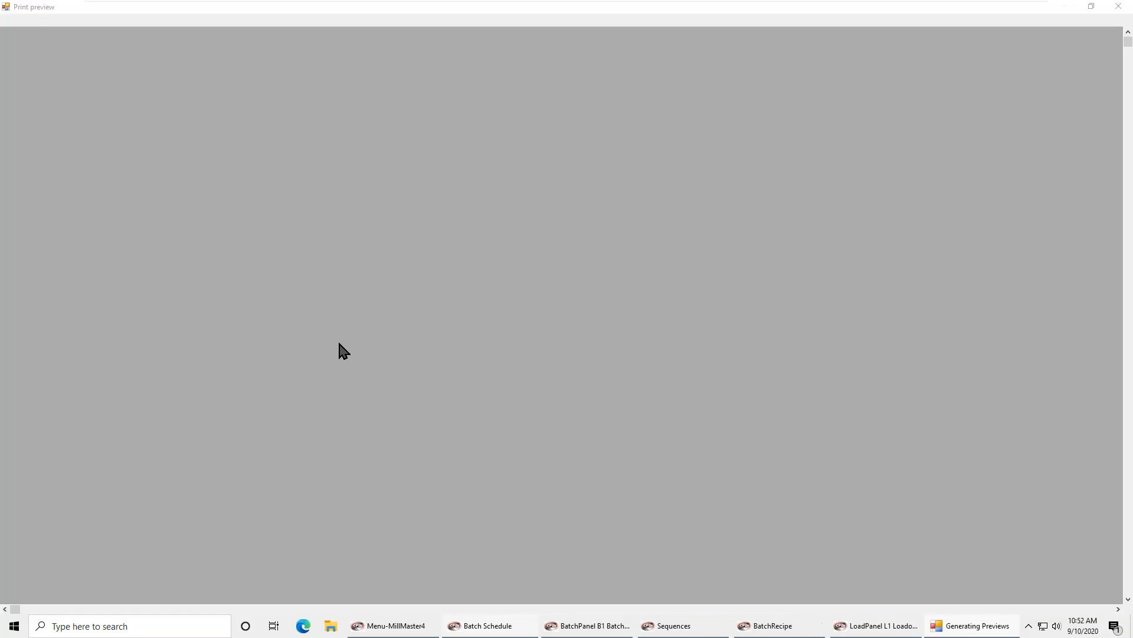
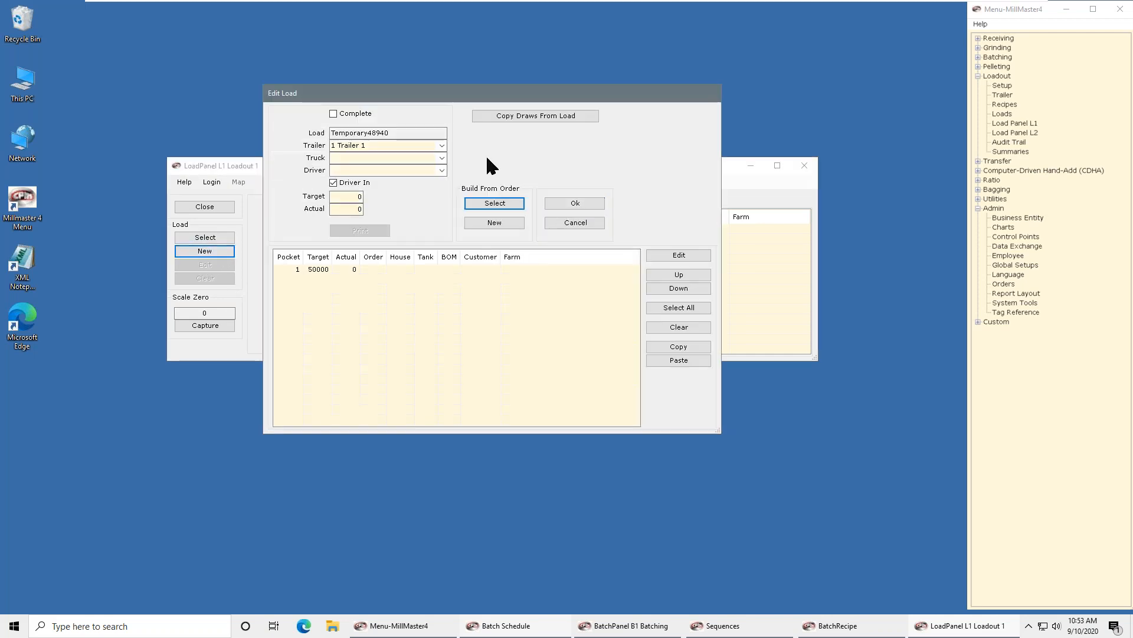
Assign Truck 100 to the new load and build it from a new customer order for 1000 lb of 80001 Triple Crown Horse Feed
{"action": "left_click", "coordinate": [442, 157]}
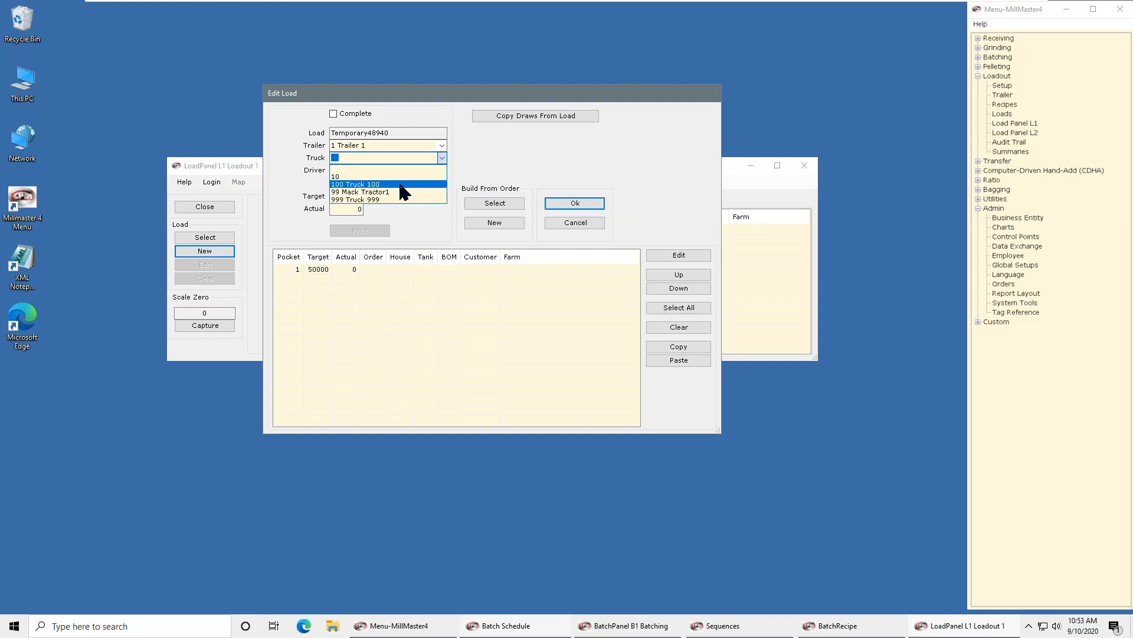
{"action": "left_click", "coordinate": [440, 184]}
{"action": "left_click", "coordinate": [501, 223]}
{"action": "left_click", "coordinate": [504, 96]}
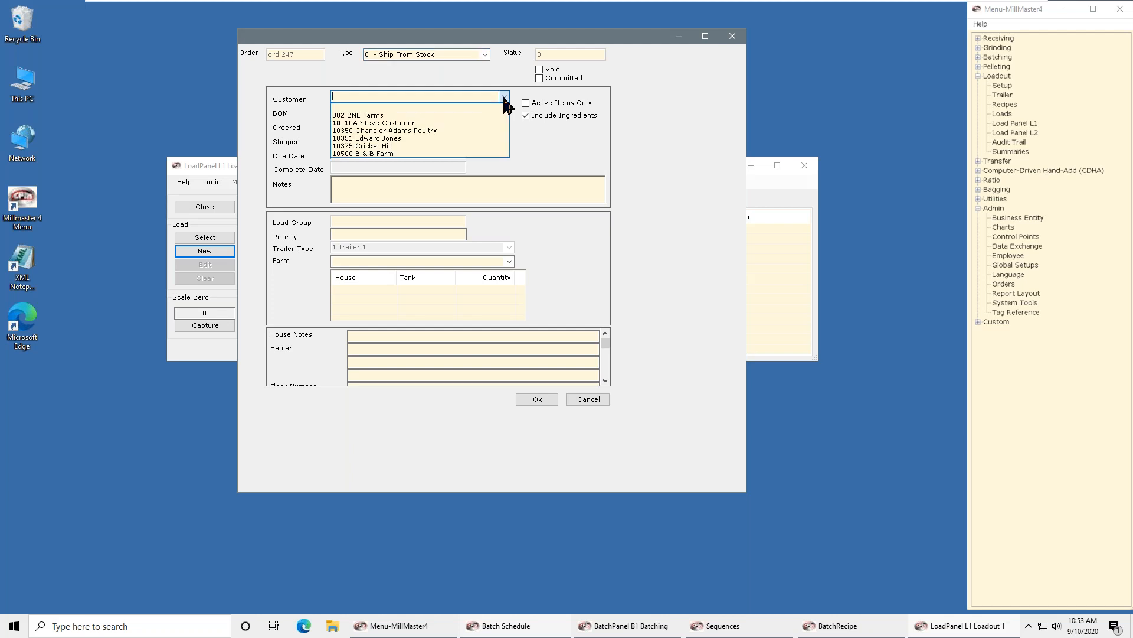
{"action": "left_click", "coordinate": [378, 138]}
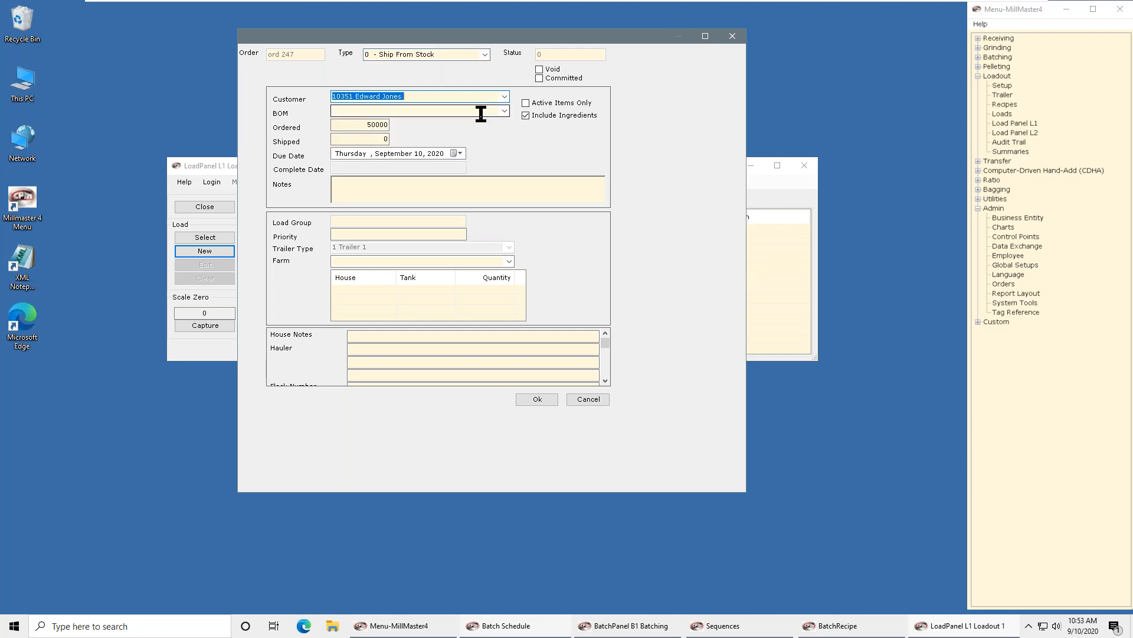
{"action": "left_click", "coordinate": [504, 112]}
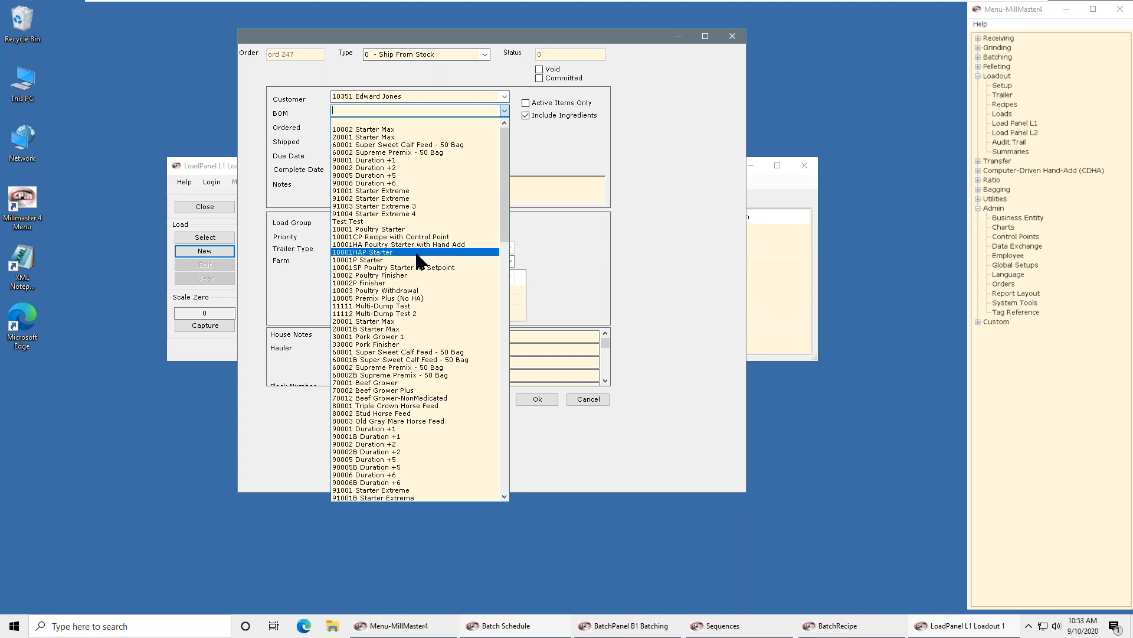
{"action": "left_click", "coordinate": [407, 406]}
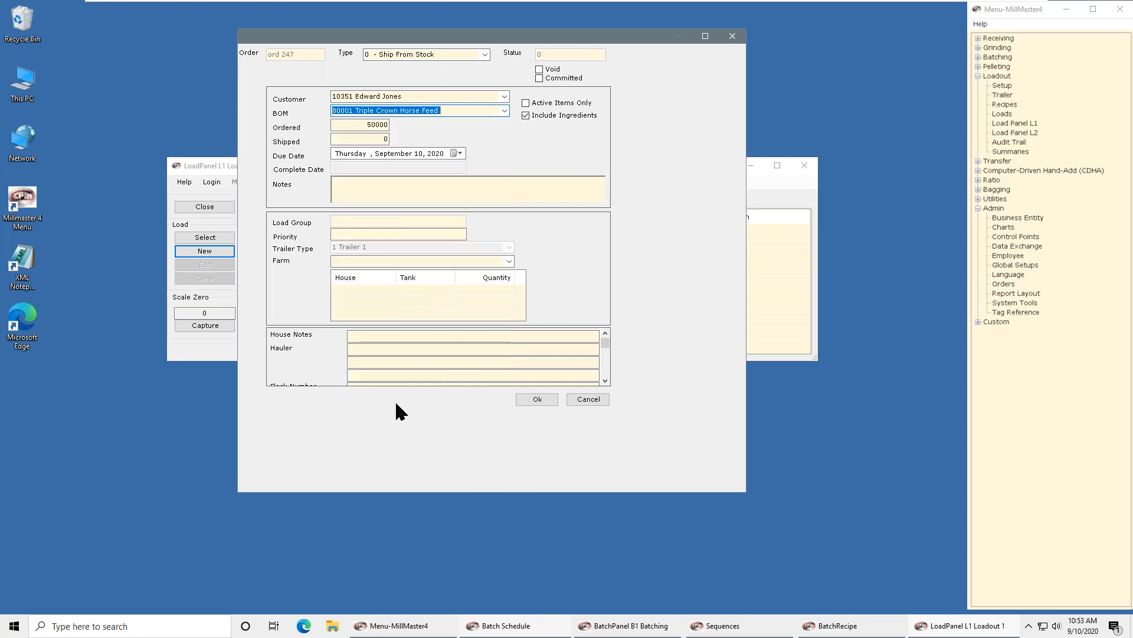
{"action": "key", "text": "Tab"}
{"action": "type", "text": "100"}
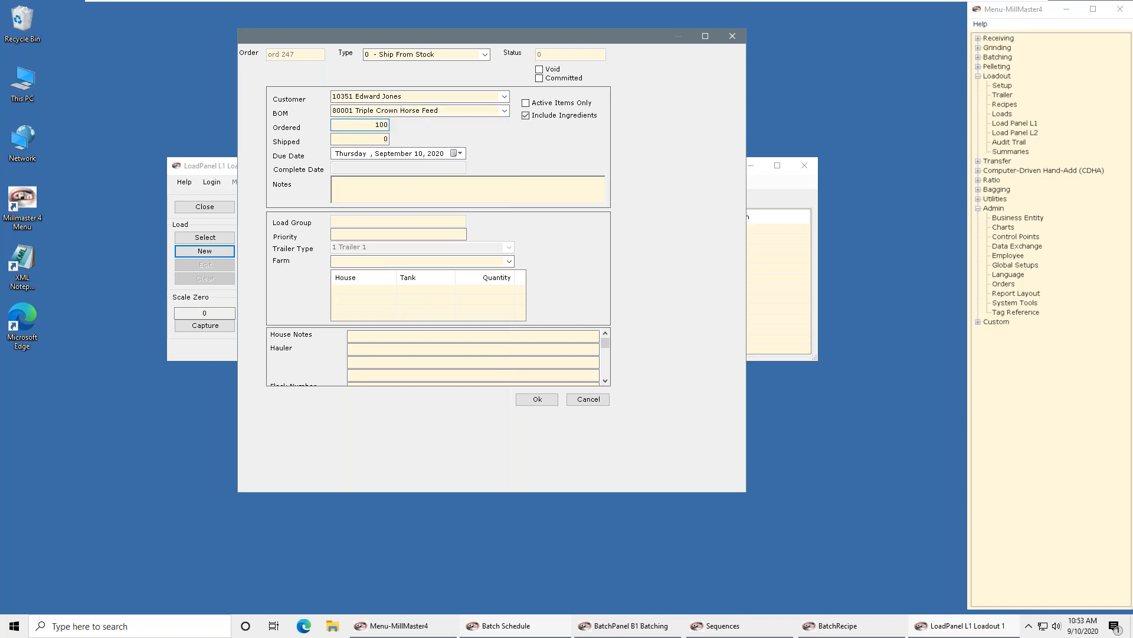
{"action": "left_click", "coordinate": [538, 399]}
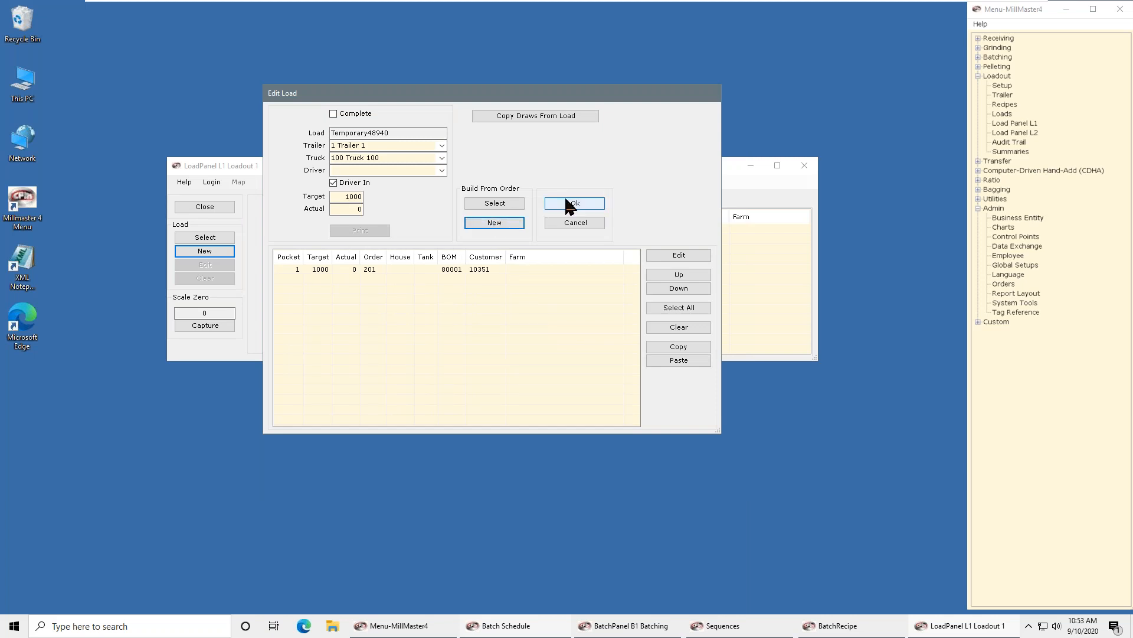
{"action": "left_click", "coordinate": [568, 206]}
Try to begin the horse feed load, flush pocket 1 of Trailer 1 in the sequence alert, and close the alert
{"action": "left_click", "coordinate": [476, 316]}
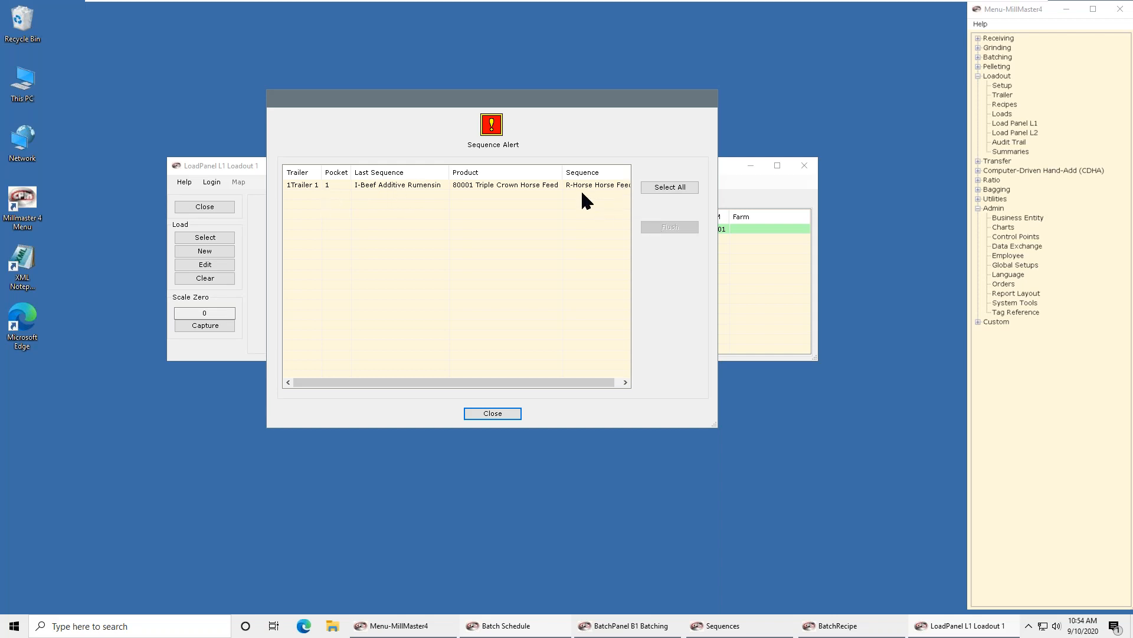
{"action": "left_click", "coordinate": [558, 187]}
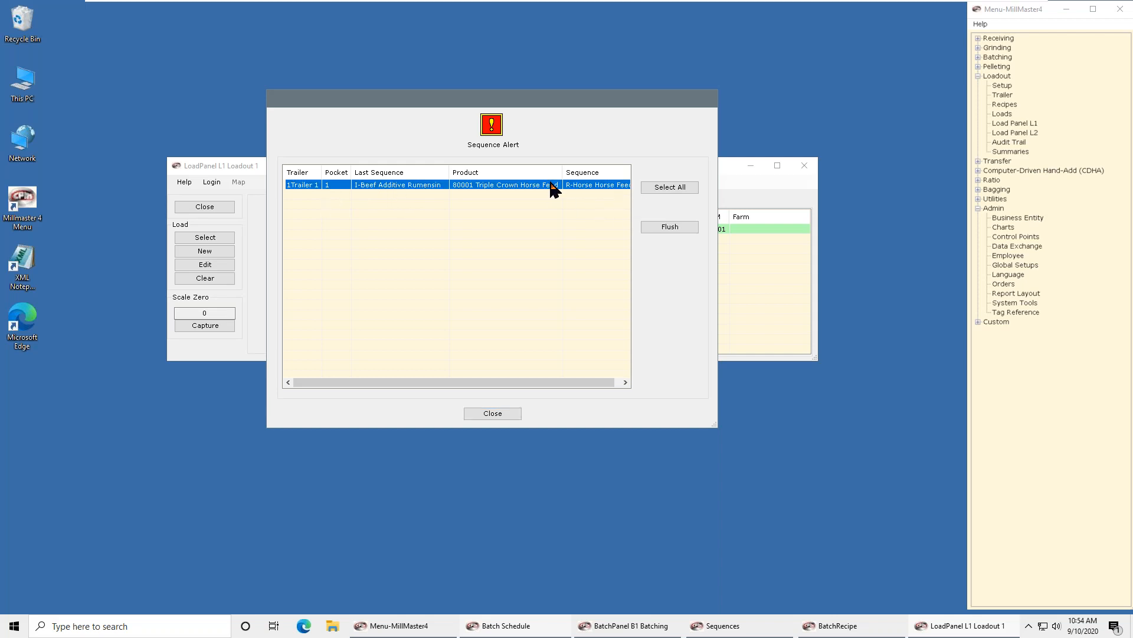
{"action": "left_click", "coordinate": [677, 228]}
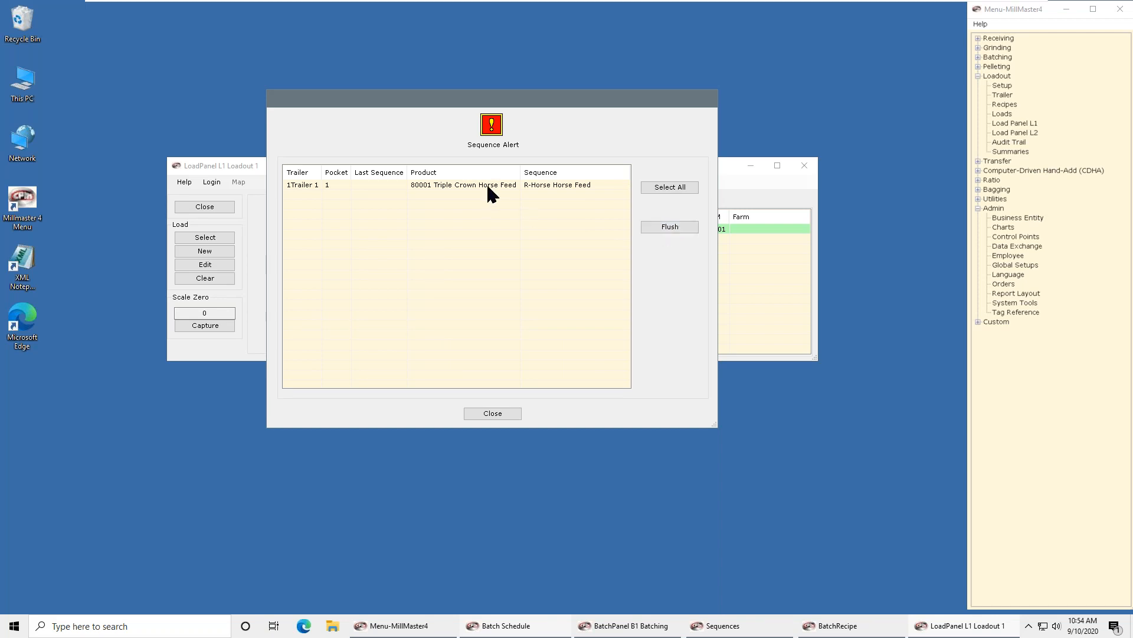
{"action": "left_click", "coordinate": [507, 412]}
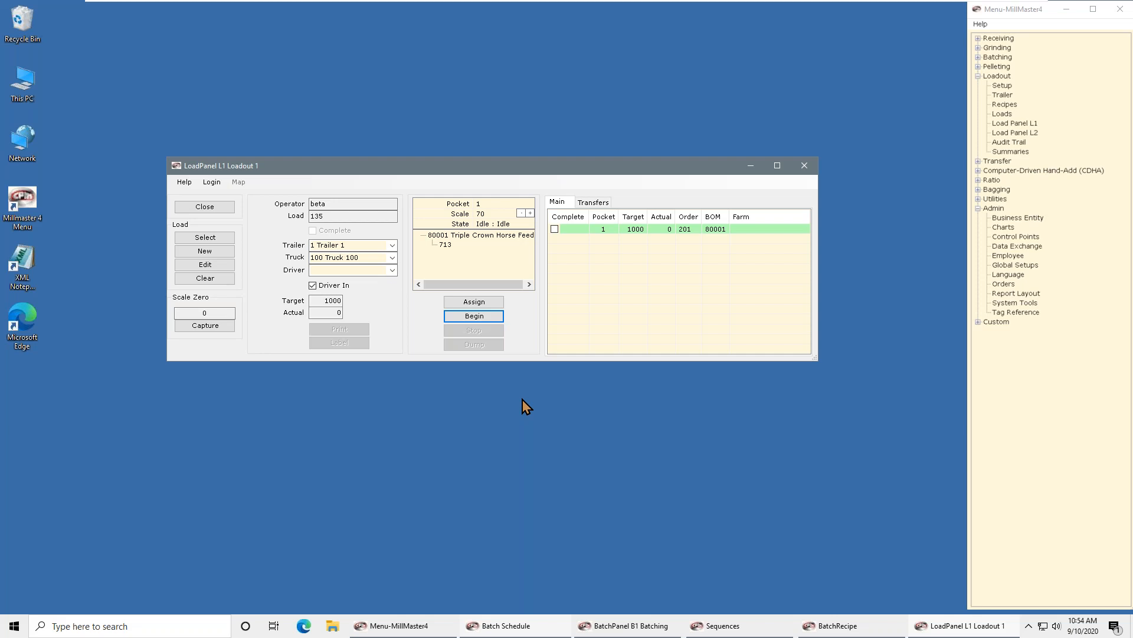
Begin the horse feed load again and flush the L1-S1 Loadout 1 Scale 1 device in the sequence alert
{"action": "left_click", "coordinate": [475, 317]}
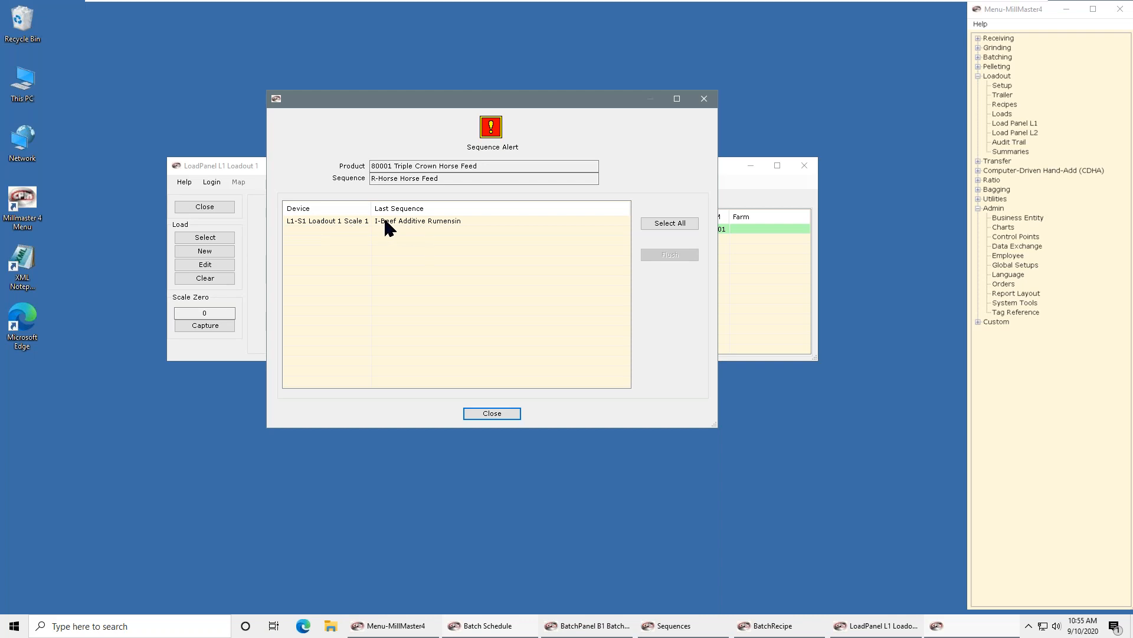
{"action": "left_click", "coordinate": [440, 221]}
{"action": "left_click", "coordinate": [670, 255]}
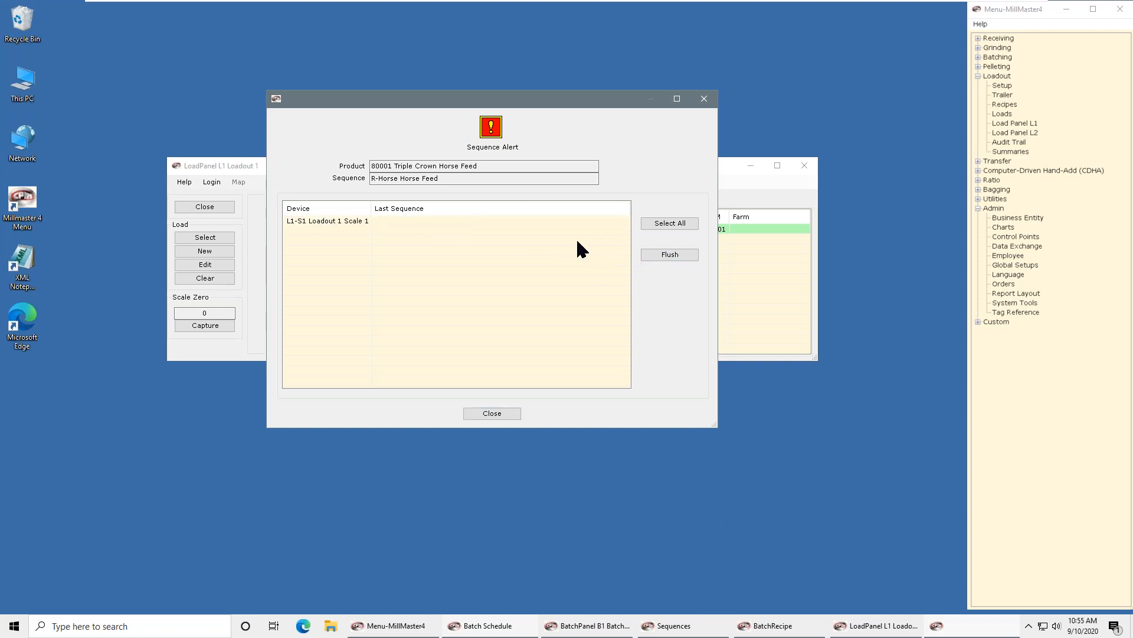
Close the sequence alert, begin loading the 80001 Triple Crown Horse Feed, and minimize the load panel once loading completes
{"action": "left_click", "coordinate": [502, 413]}
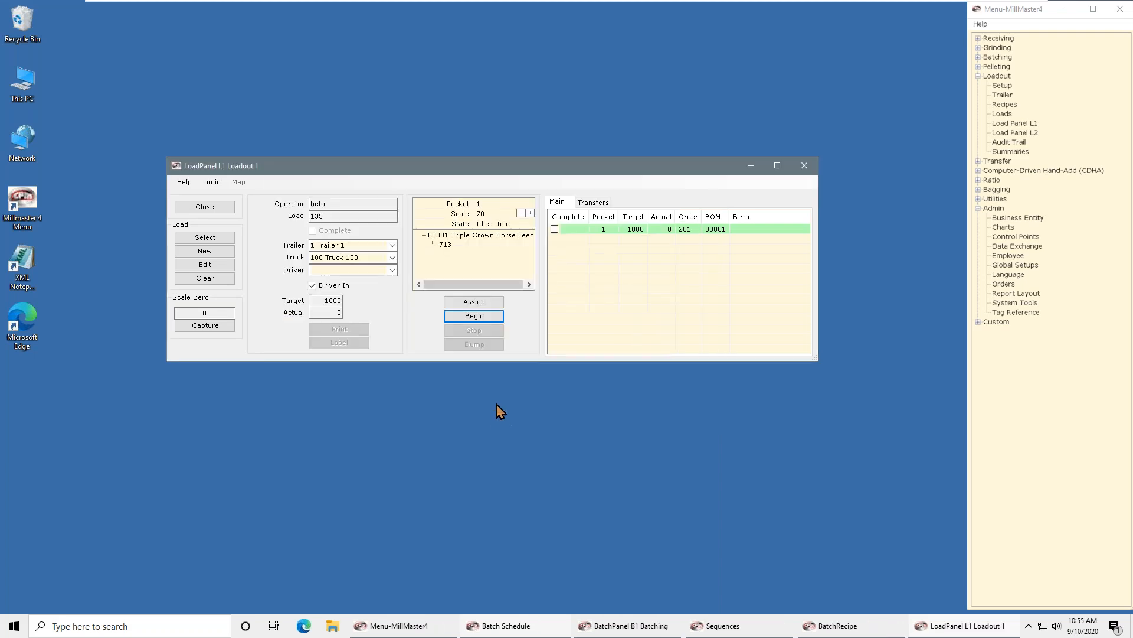
{"action": "left_click", "coordinate": [472, 317]}
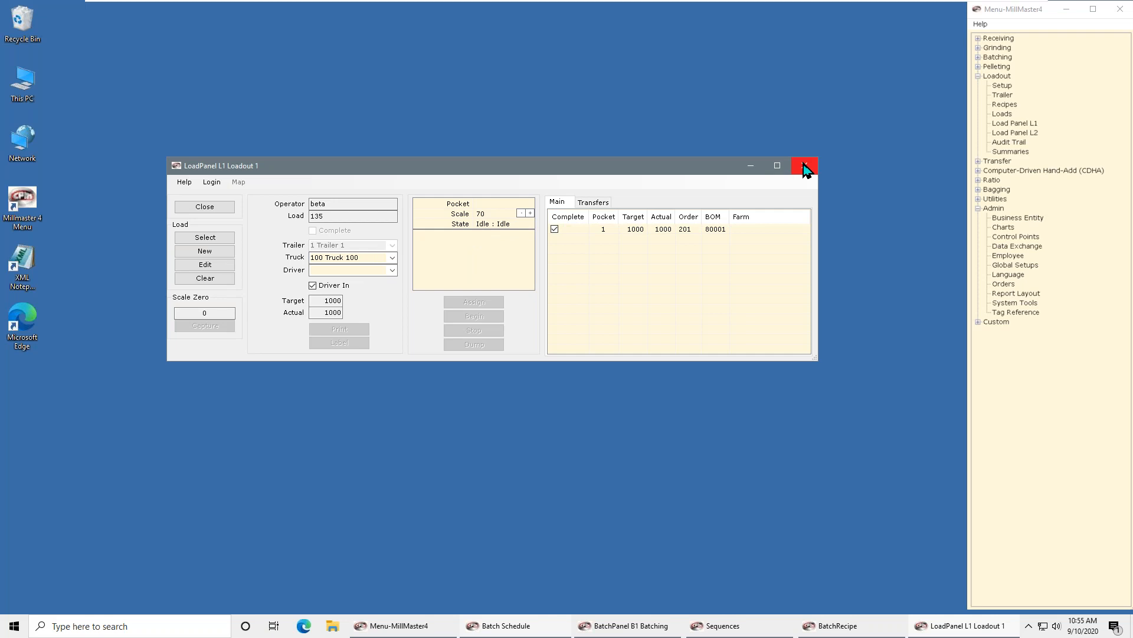
{"action": "left_click", "coordinate": [752, 167]}
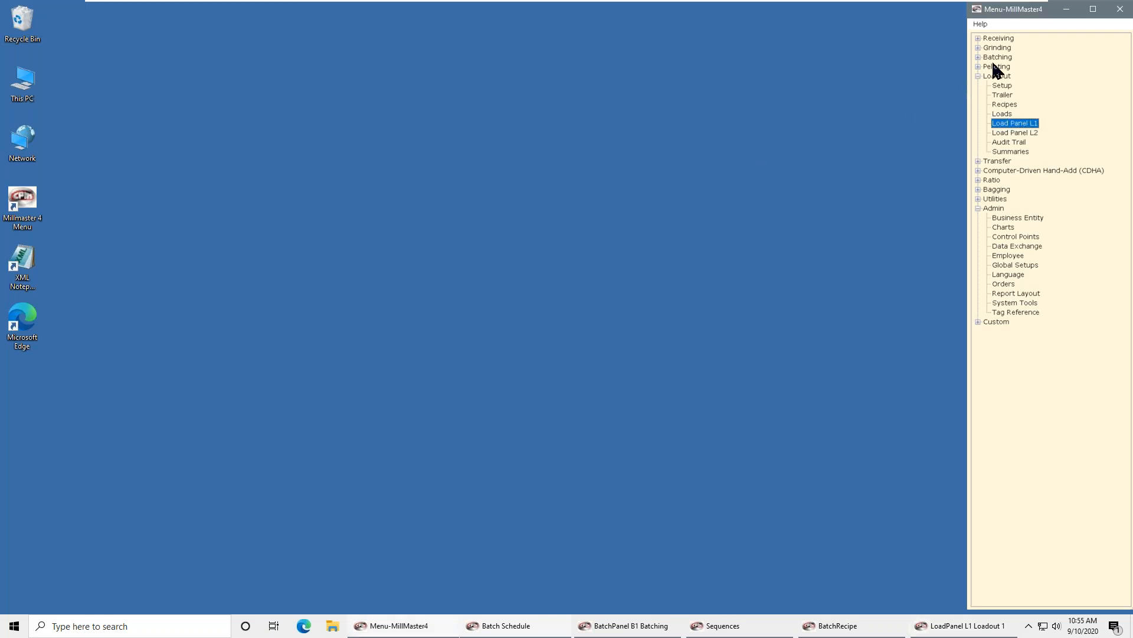
Open the batching recipe list and open recipe 70001 Beef Grower for editing
{"action": "left_click", "coordinate": [996, 58]}
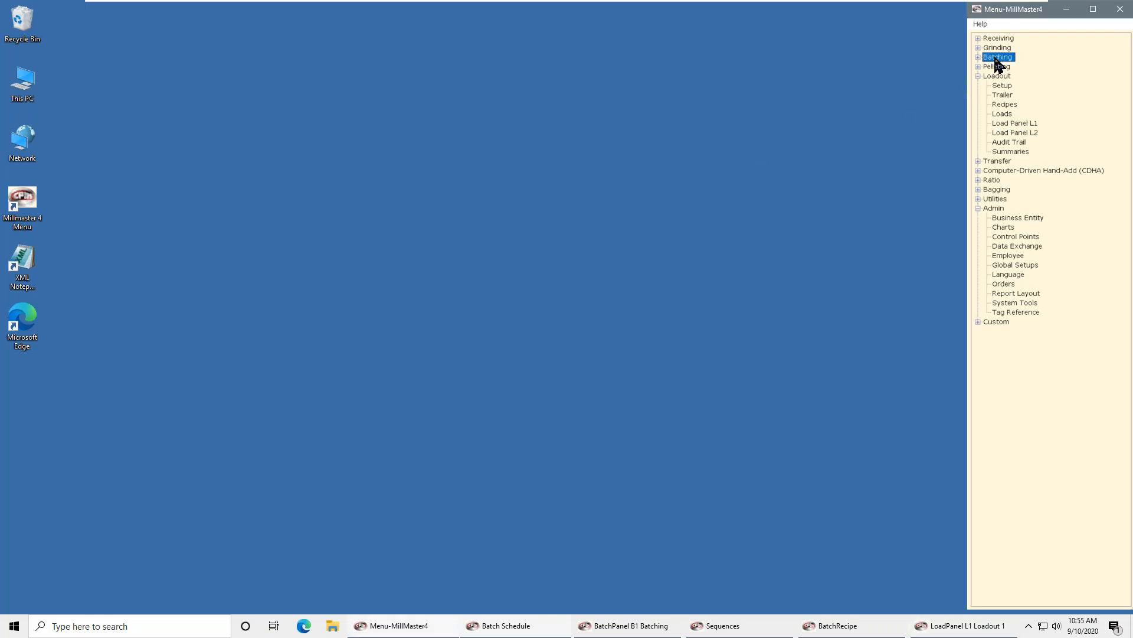
{"action": "left_click", "coordinate": [978, 57]}
{"action": "double_click", "coordinate": [1005, 77]}
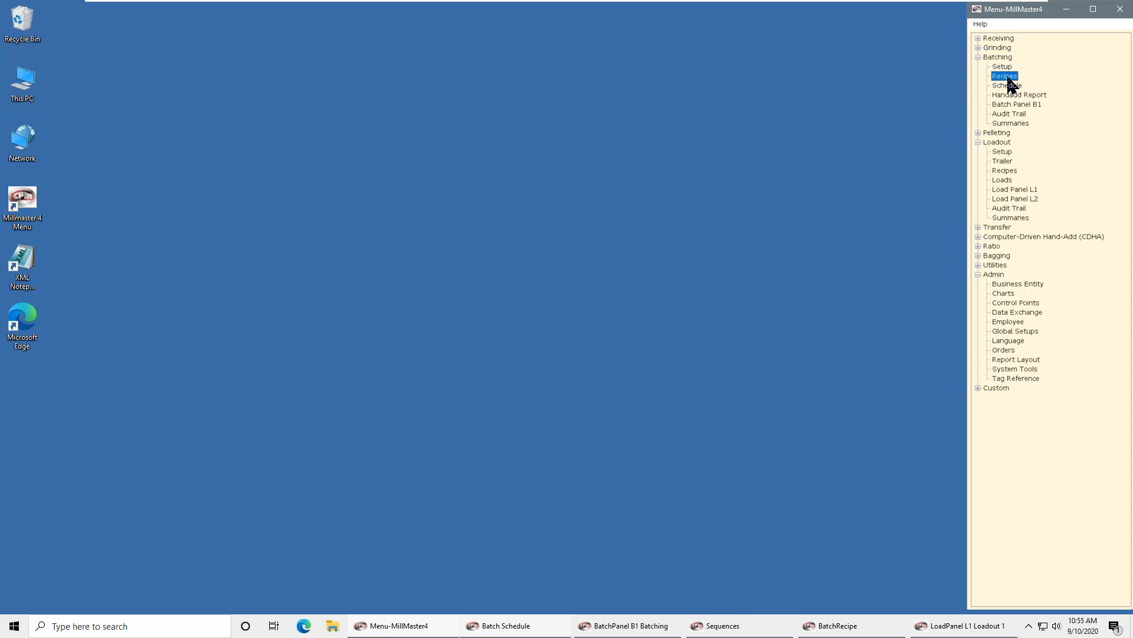
{"action": "left_click", "coordinate": [671, 364]}
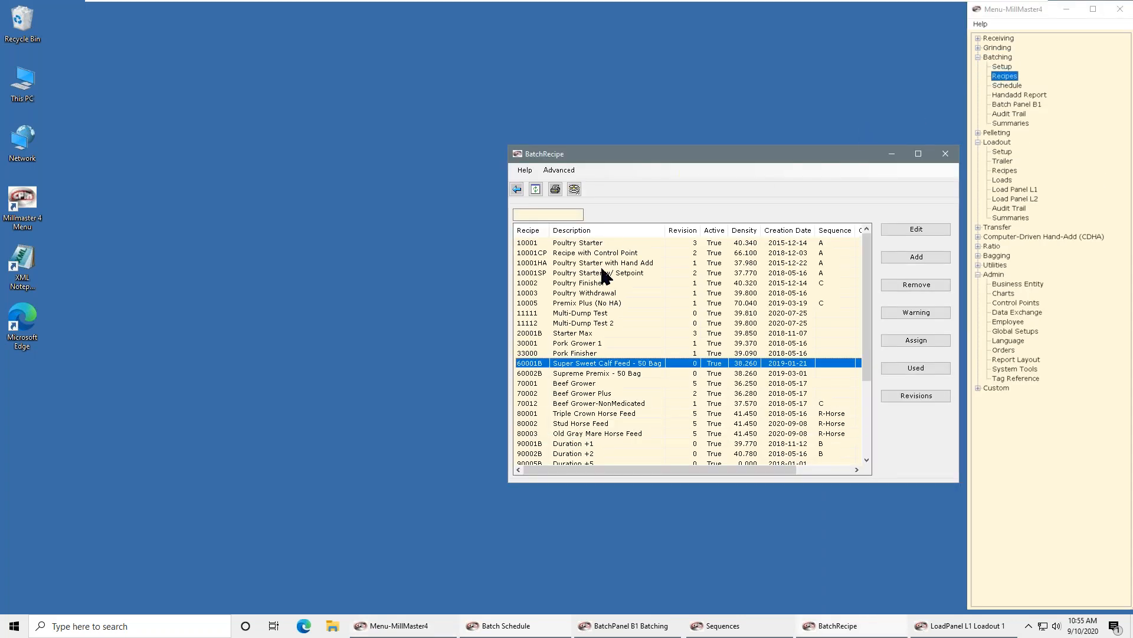
{"action": "left_click", "coordinate": [596, 385]}
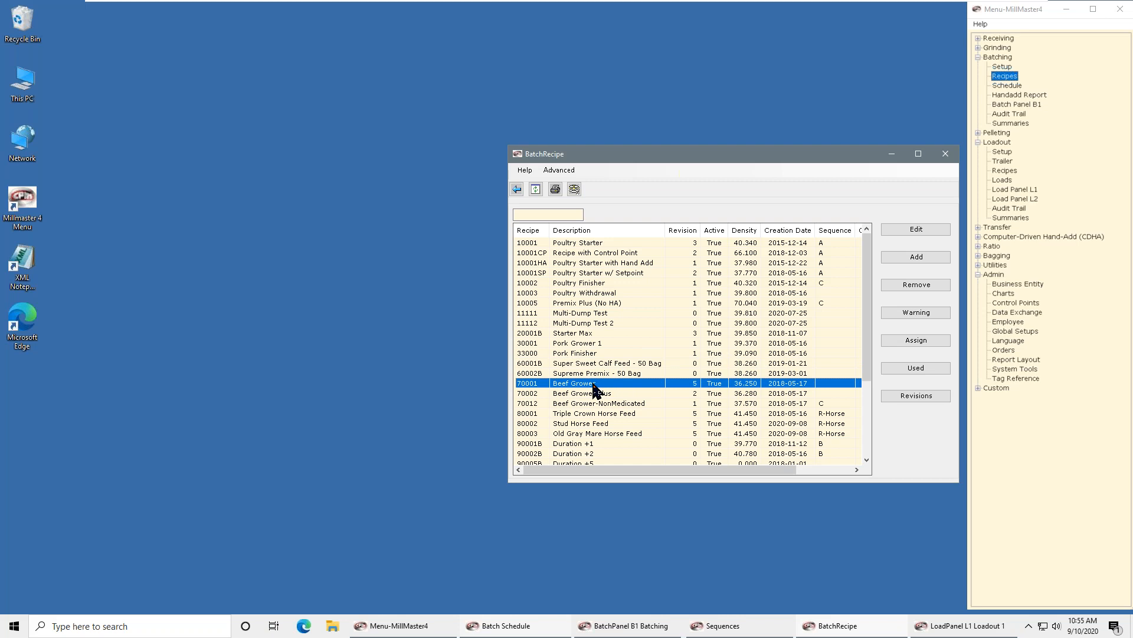
{"action": "double_click", "coordinate": [596, 385]}
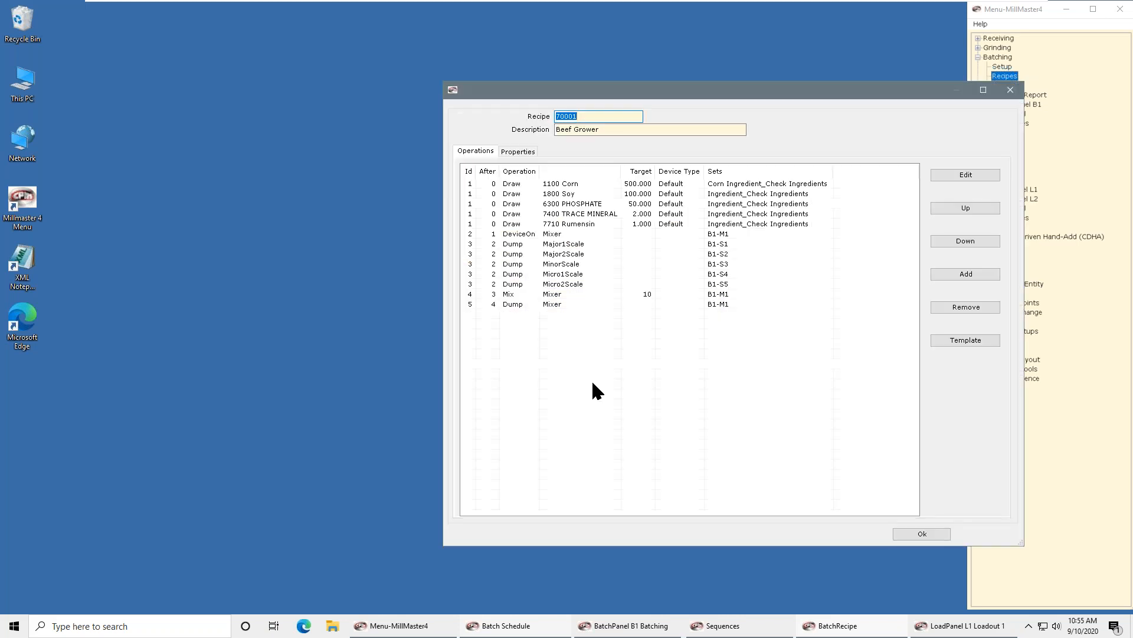
Remove the 7710 Rumensin draw from the Beef Grower recipe's operations and save the recipe
{"action": "left_click", "coordinate": [571, 227]}
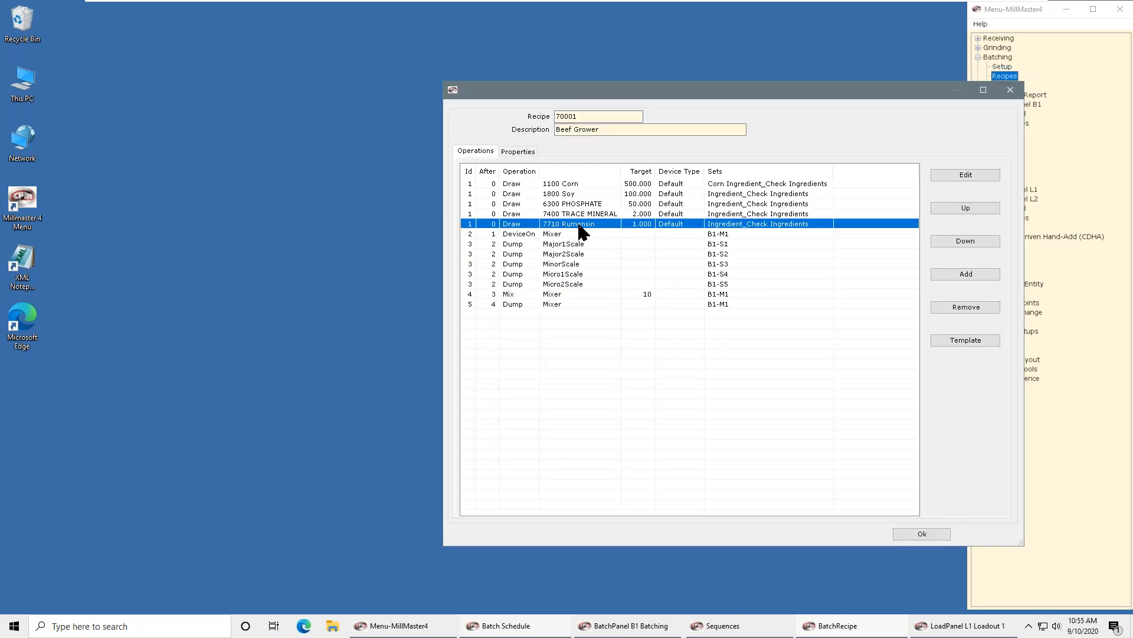
{"action": "left_click", "coordinate": [971, 309]}
{"action": "left_click", "coordinate": [601, 348]}
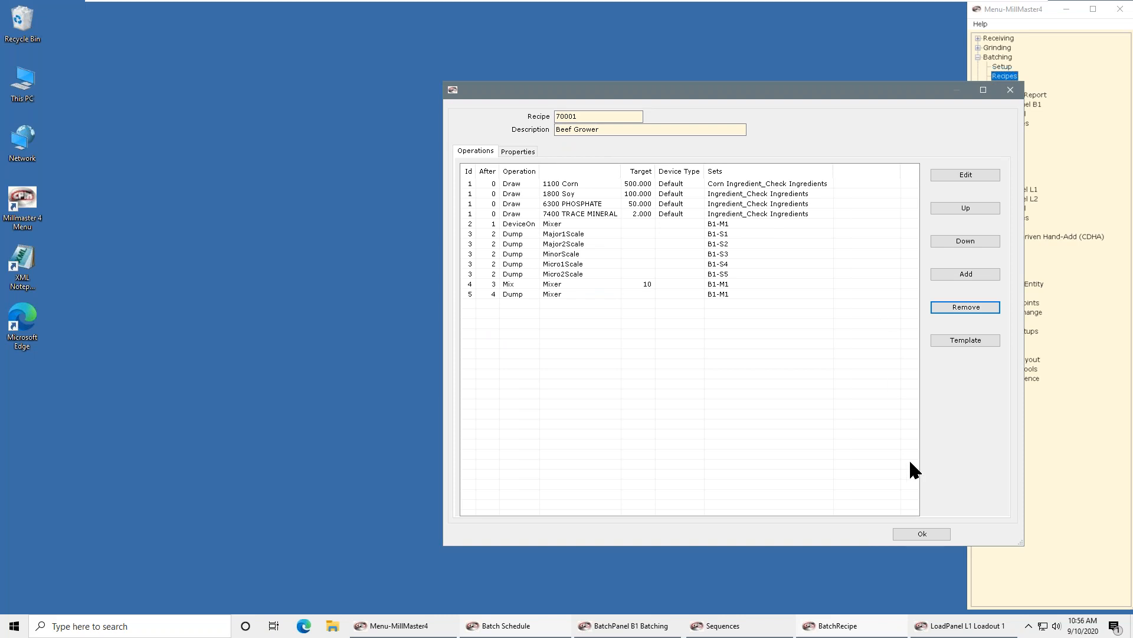
{"action": "left_click", "coordinate": [922, 534]}
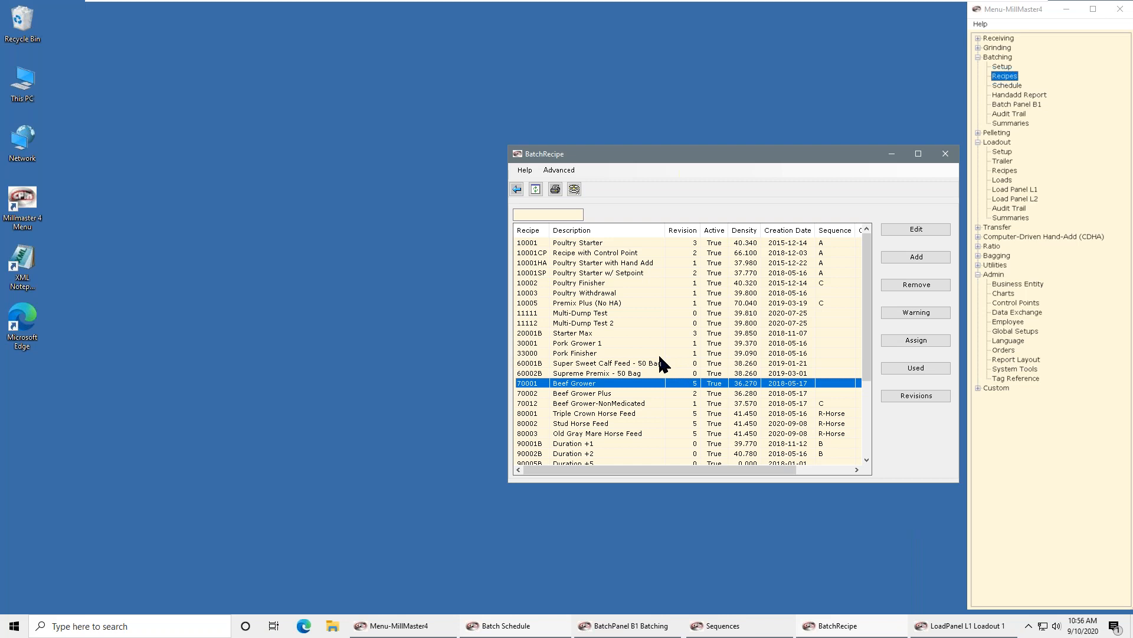
Bring up the batch schedule and batch panel, and add one batch of 70001 Beef Grower with destination 703
{"action": "left_click", "coordinate": [537, 625]}
{"action": "left_click", "coordinate": [612, 627]}
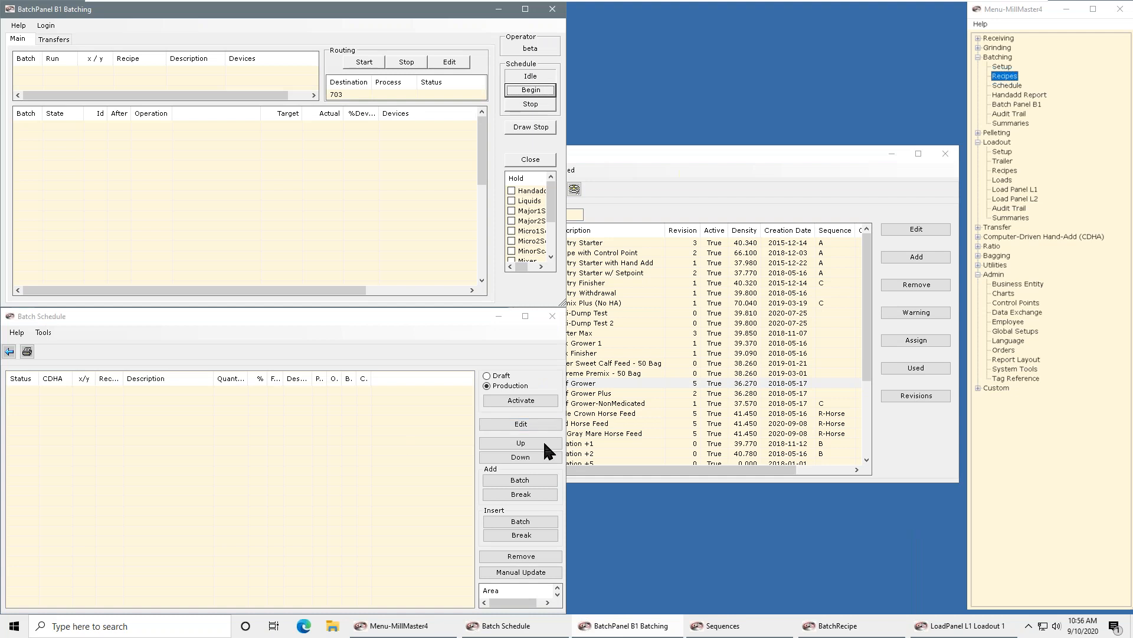
{"action": "left_click", "coordinate": [521, 479]}
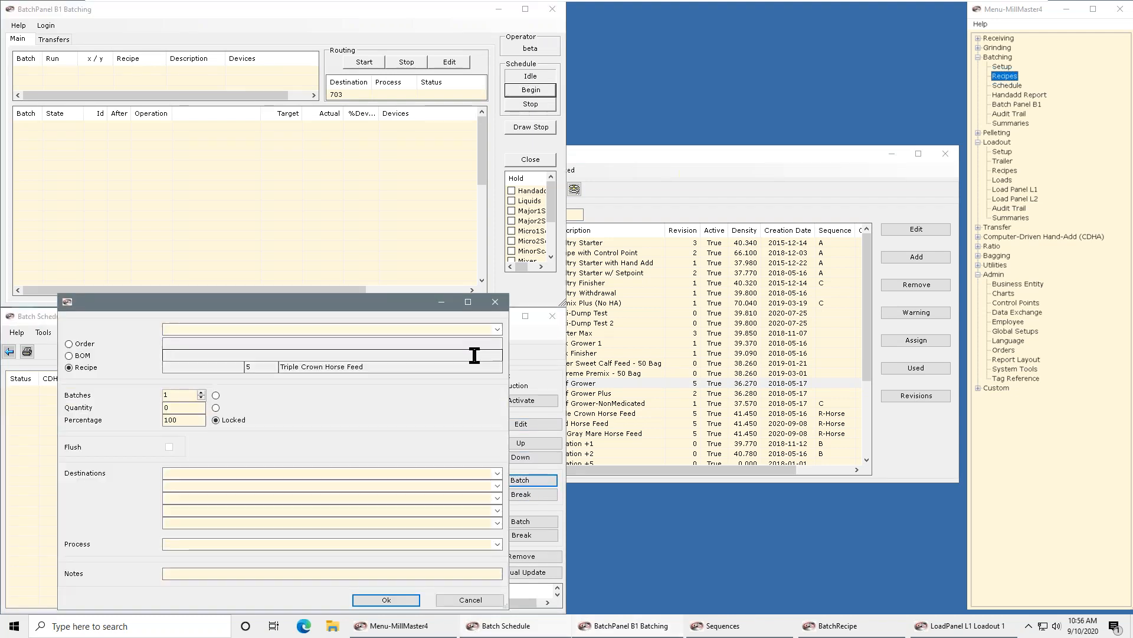
{"action": "left_click", "coordinate": [497, 328]}
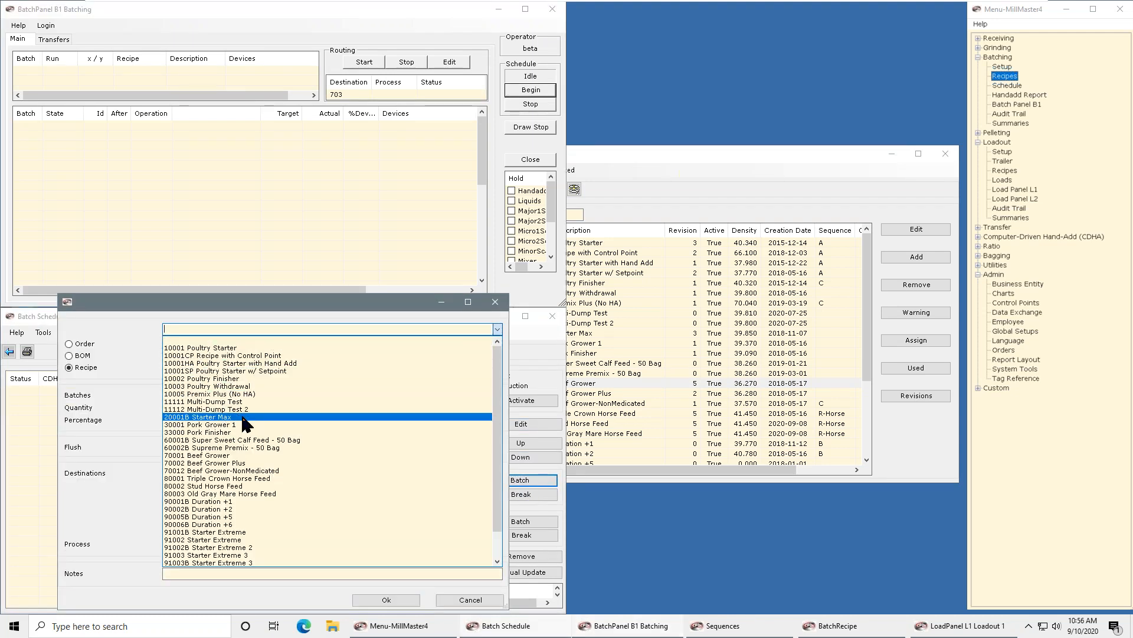
{"action": "left_click", "coordinate": [228, 455]}
{"action": "left_click", "coordinate": [386, 599]}
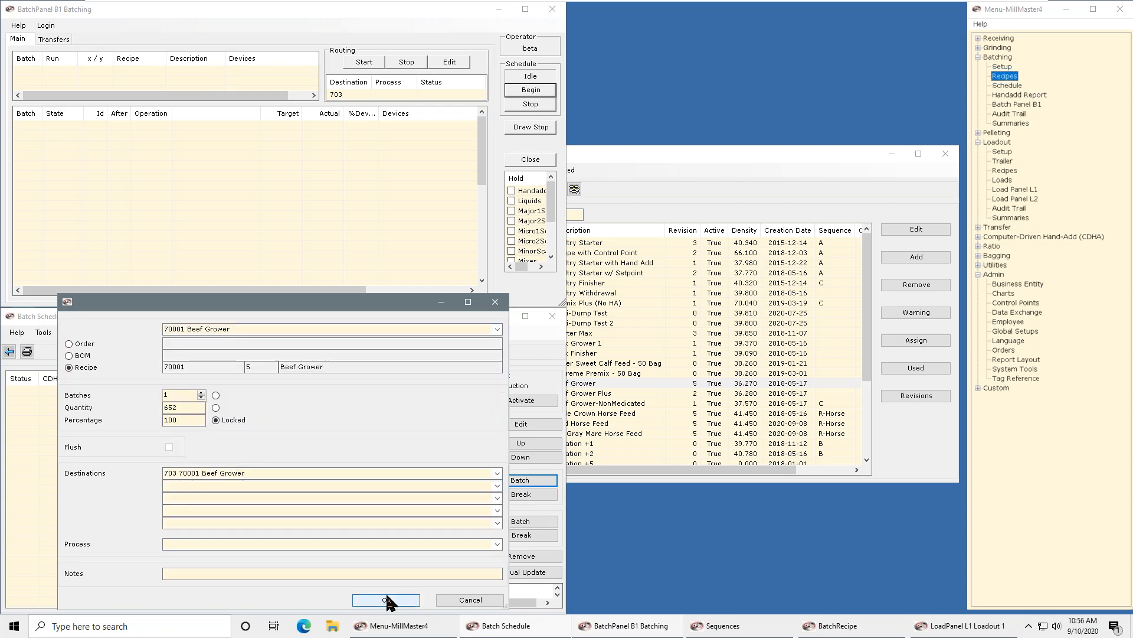
Begin the scheduled Beef Grower batch, close the recipe list, and confirm the start in the batch alert
{"action": "left_click", "coordinate": [530, 92]}
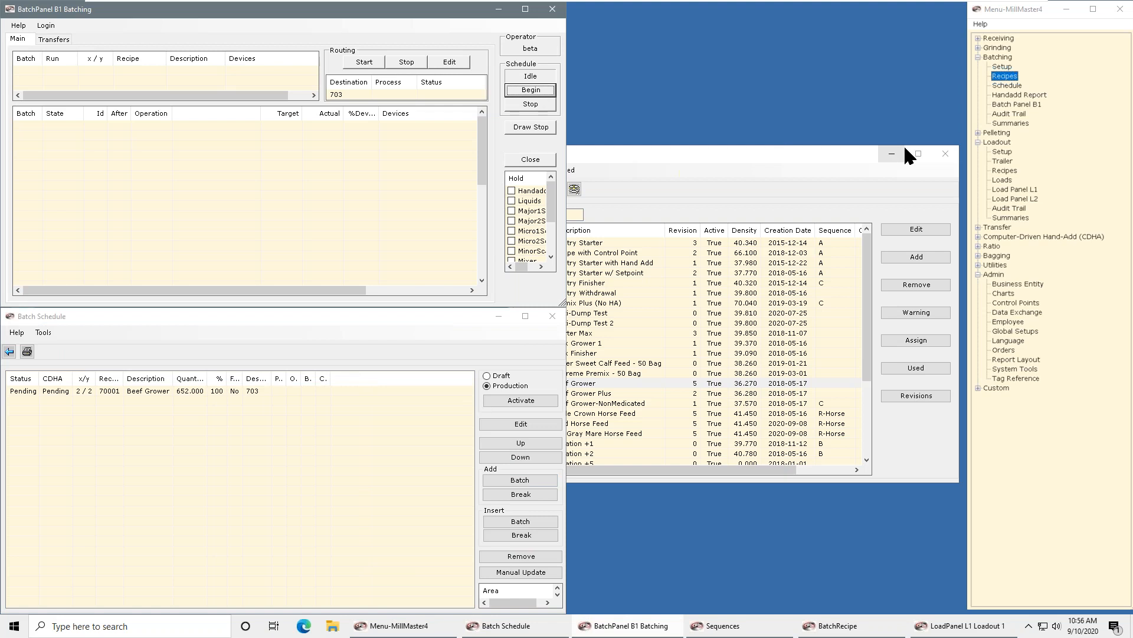
{"action": "left_click", "coordinate": [946, 154]}
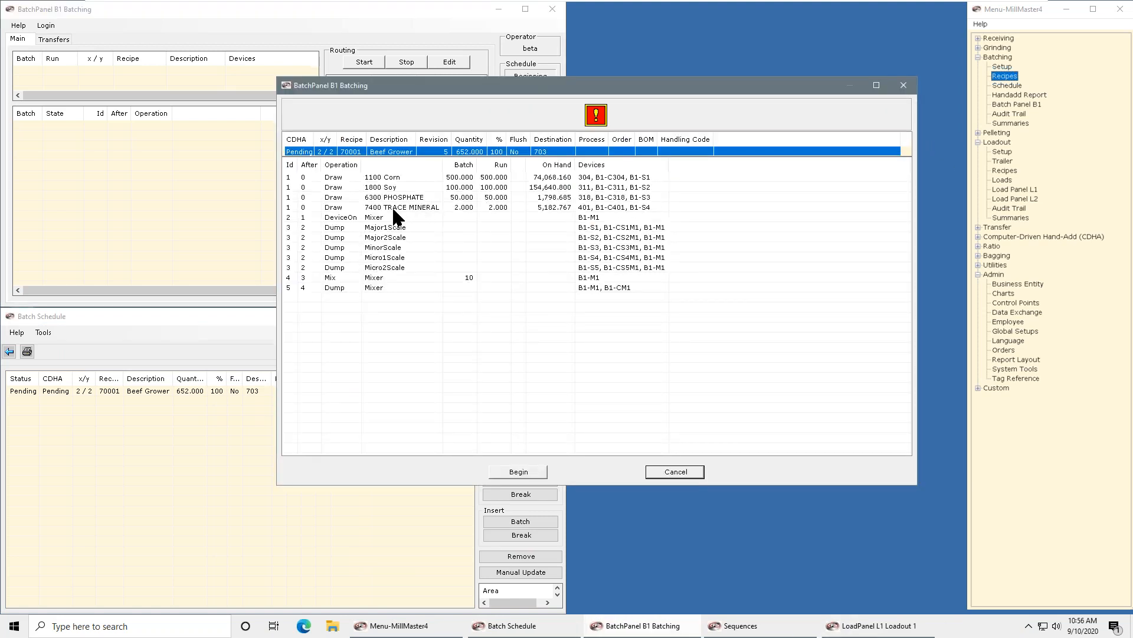
{"action": "left_click", "coordinate": [522, 470]}
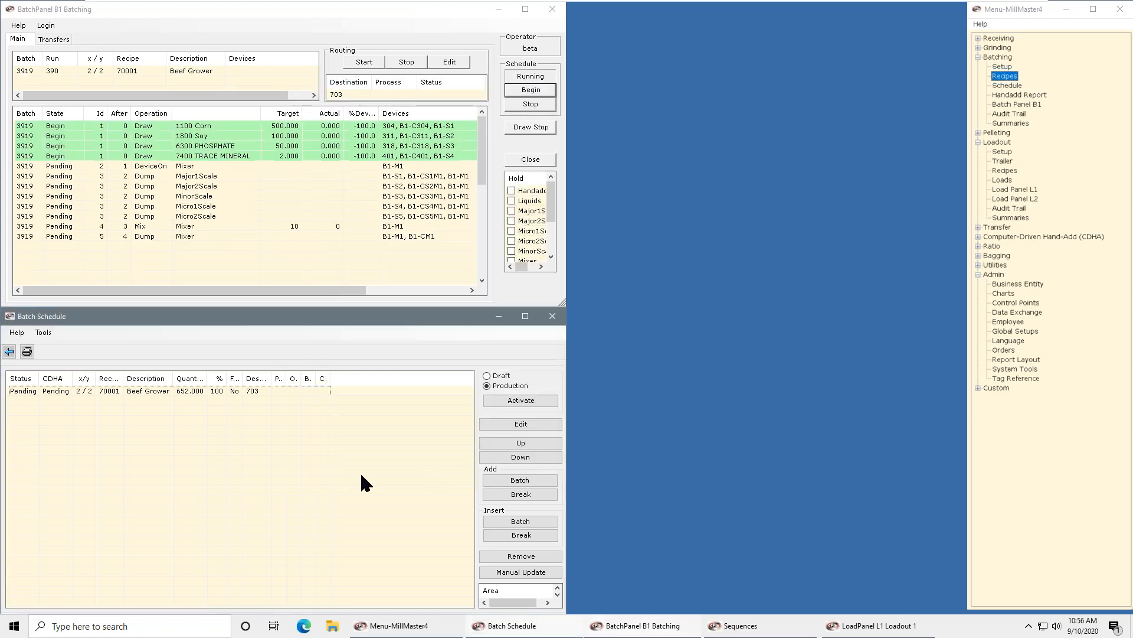
Add a batch of recipe 80001 Triple Crown Horse Feed to the batch schedule
{"action": "left_click", "coordinate": [520, 480]}
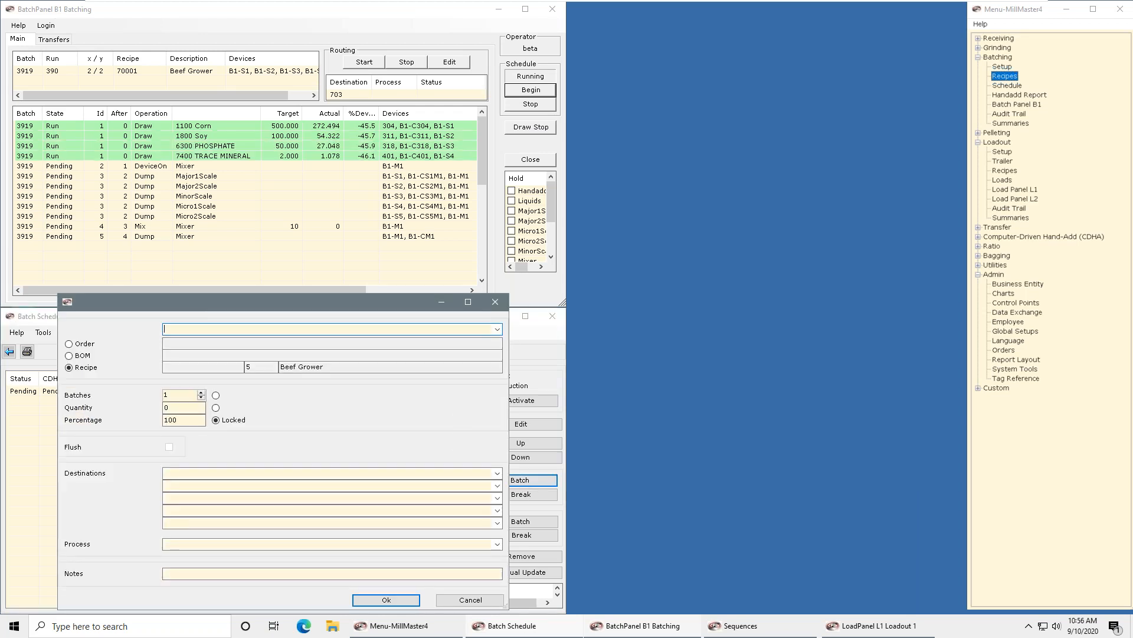
{"action": "left_click", "coordinate": [219, 329]}
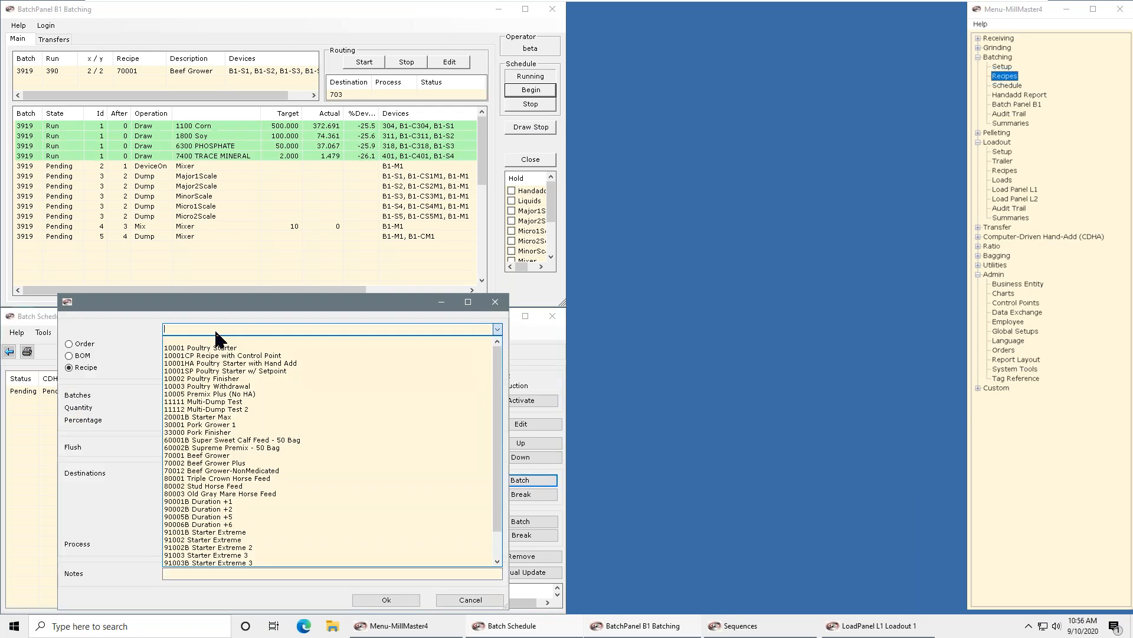
{"action": "left_click", "coordinate": [227, 478]}
{"action": "left_click", "coordinate": [386, 599]}
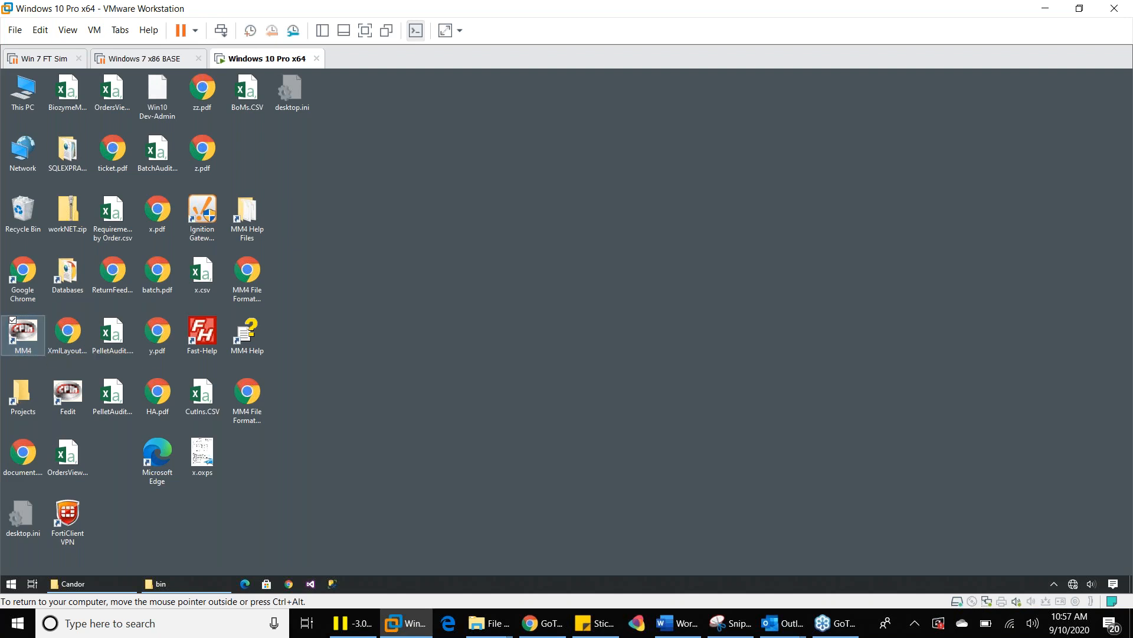
Log on to MillMaster4 in the Windows 10 virtual machine by entering the account password
{"action": "key", "text": "Tab"}
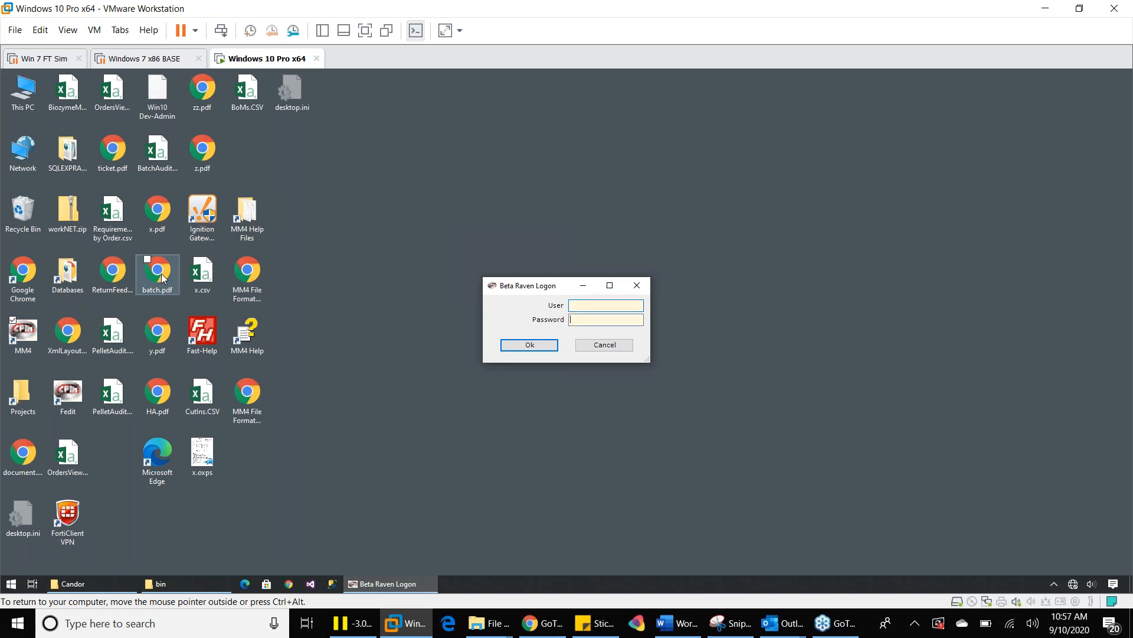
{"action": "type", "text": "****"}
{"action": "key", "text": "Return"}
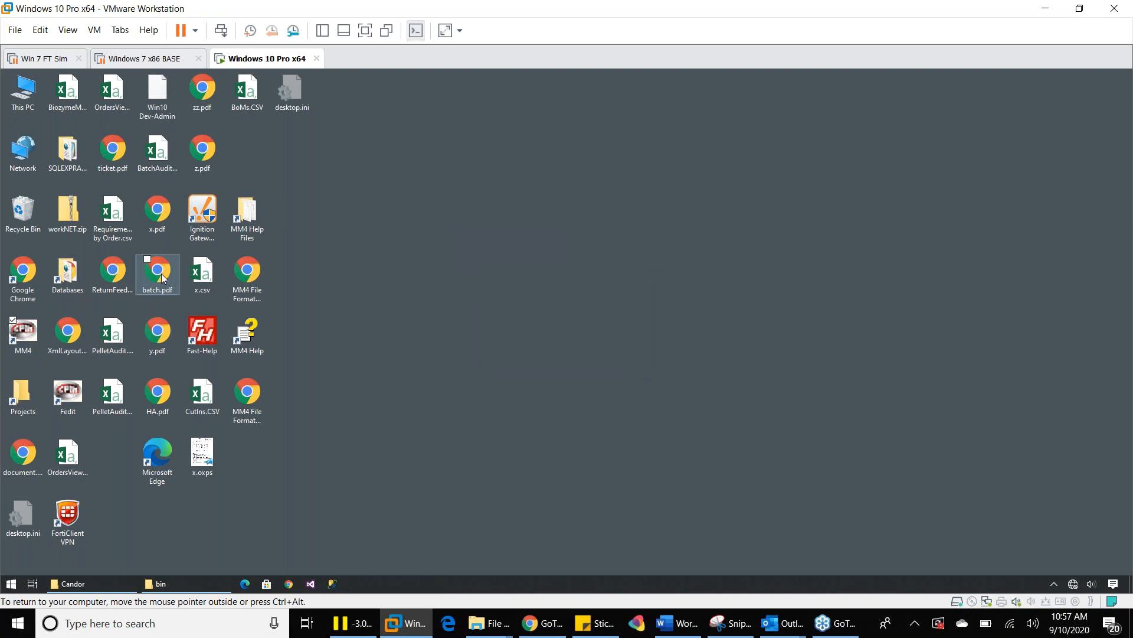
{"action": "key", "text": "Return"}
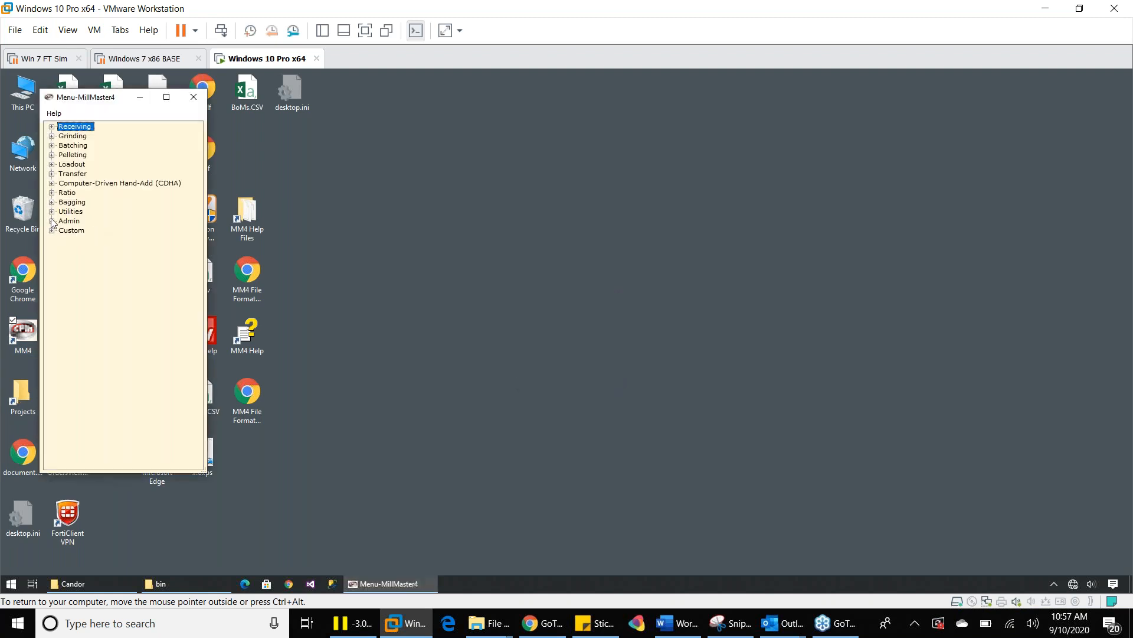
Open Bin View from the utilities and widen its window to show the full Weight to Fill column
{"action": "left_click", "coordinate": [51, 212]}
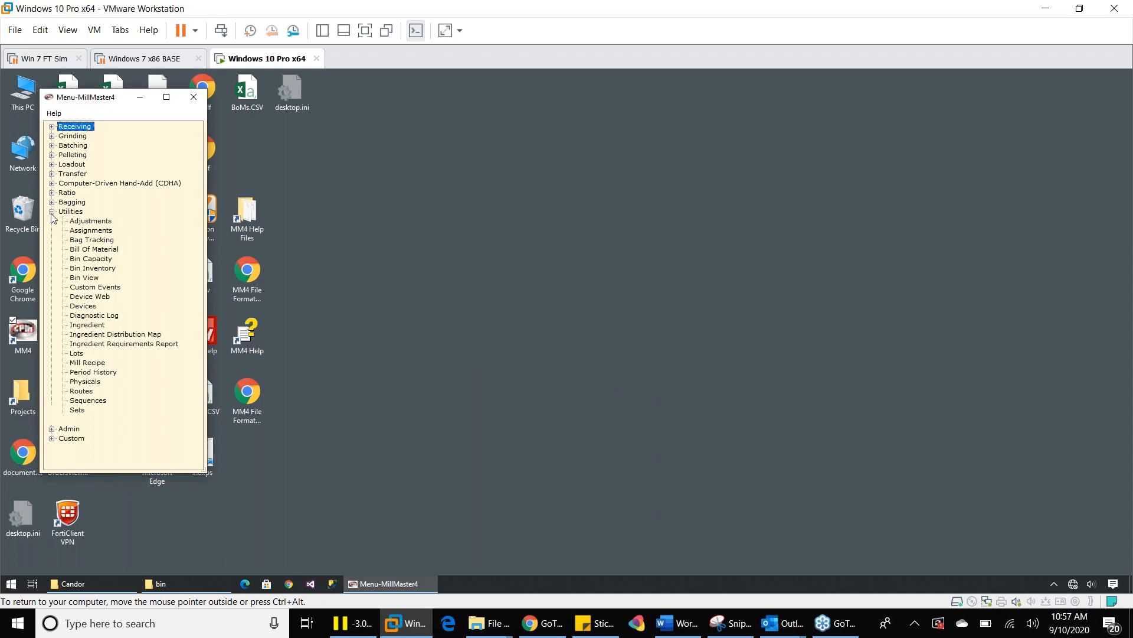
{"action": "left_click", "coordinate": [80, 277]}
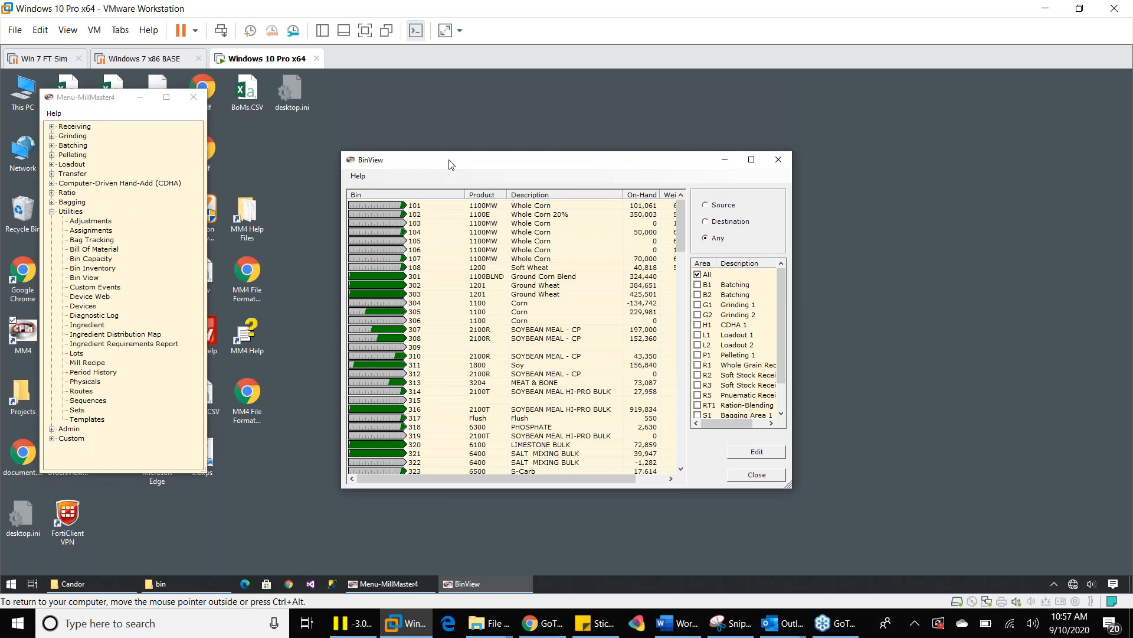
{"action": "left_click_drag", "start_coordinate": [450, 164], "coordinate": [475, 96]}
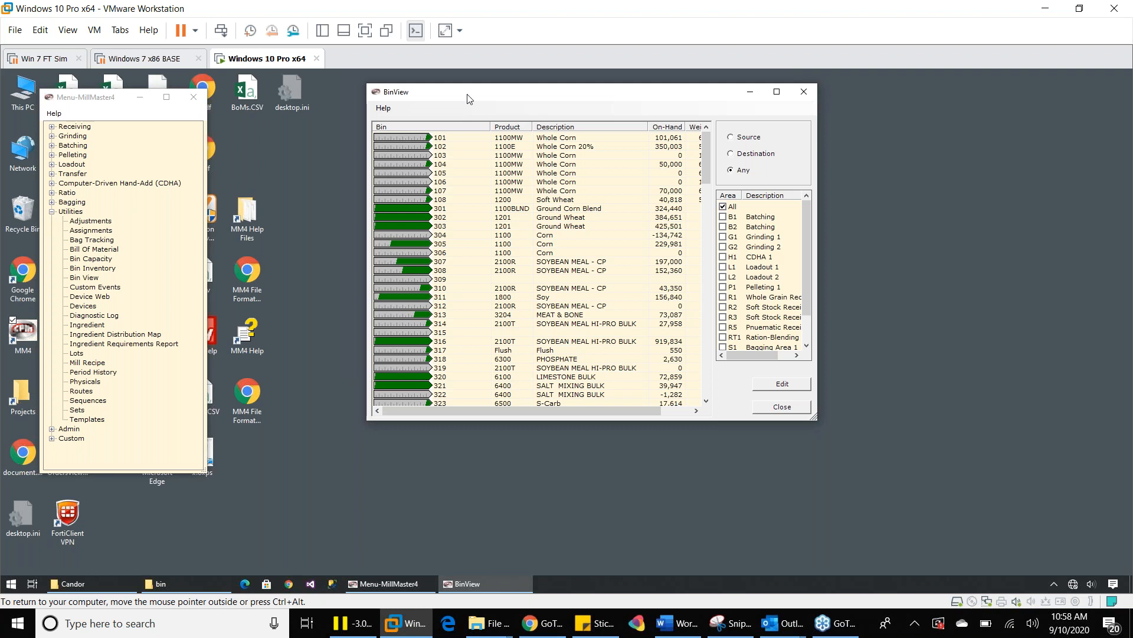
{"action": "mouse_move", "coordinate": [647, 127]}
{"action": "left_mouse_down"}
{"action": "mouse_move", "coordinate": [620, 127]}
{"action": "mouse_move", "coordinate": [648, 127]}
{"action": "left_mouse_up"}
{"action": "left_click_drag", "start_coordinate": [366, 208], "coordinate": [252, 204]}
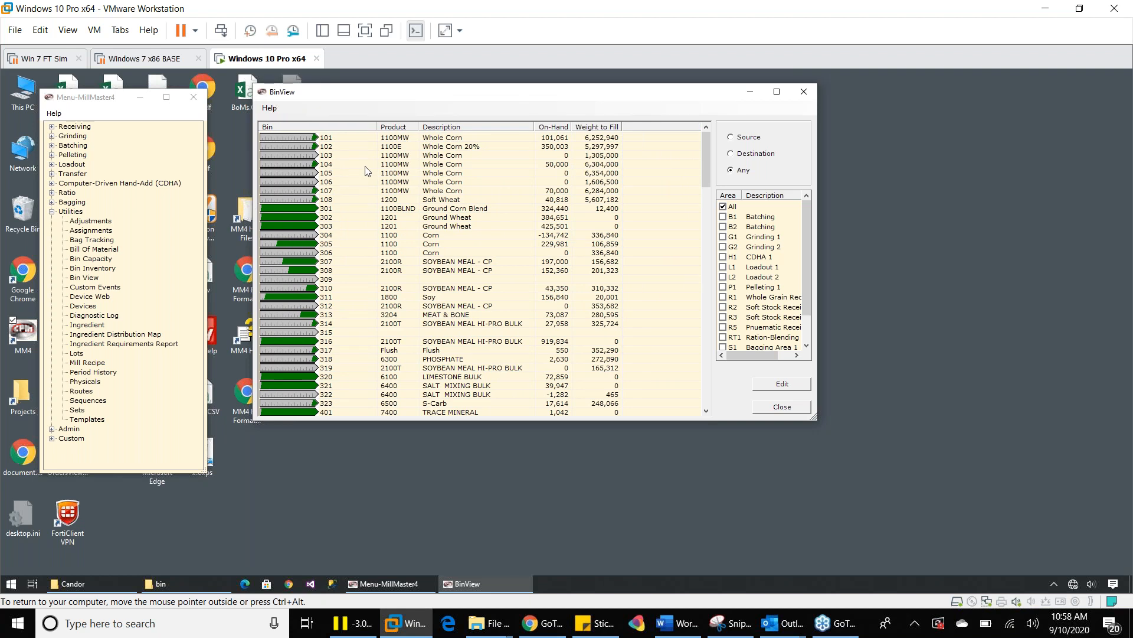
Select bin 301 Ground Corn Blend, then reposition the Bin View window and make it narrower
{"action": "left_click", "coordinate": [384, 211]}
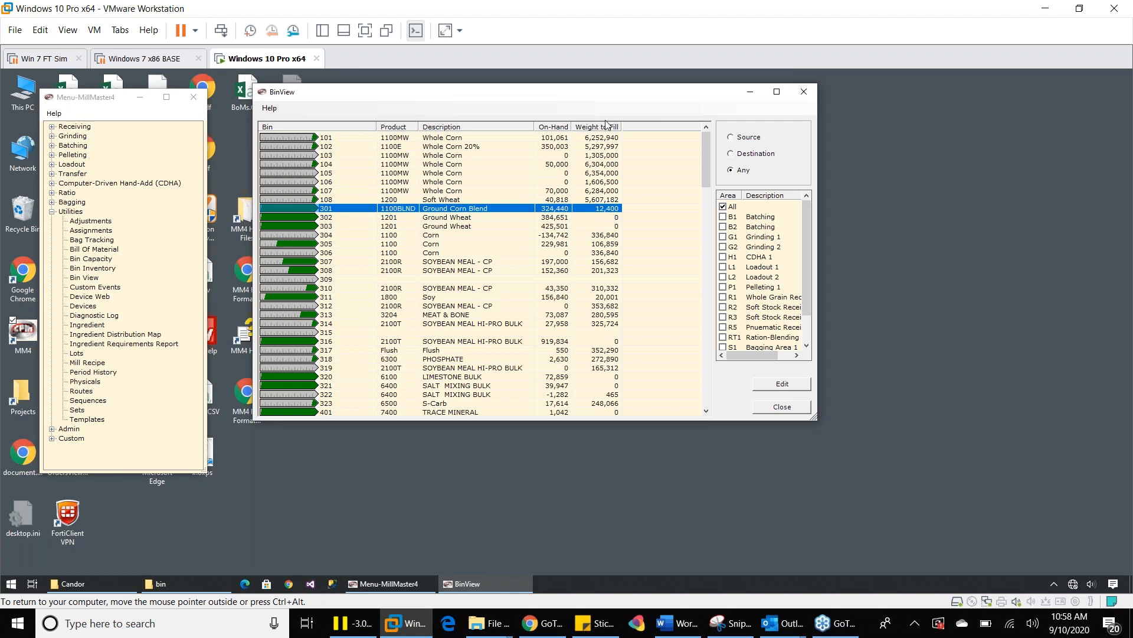
{"action": "left_click_drag", "start_coordinate": [609, 96], "coordinate": [664, 88]}
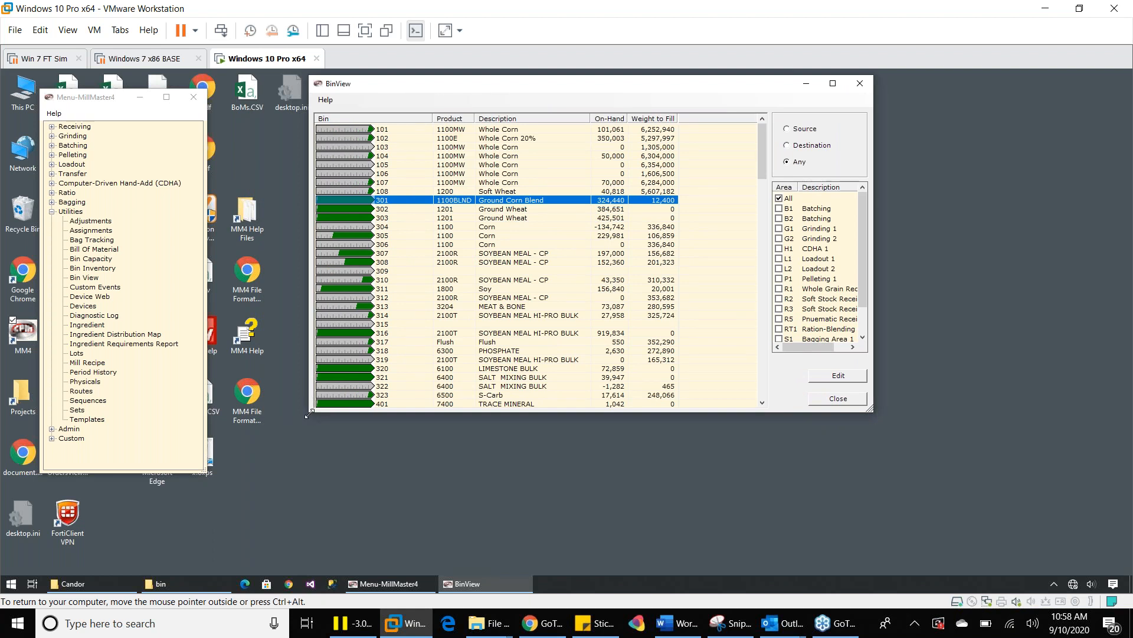
{"action": "left_click_drag", "start_coordinate": [309, 415], "coordinate": [363, 412]}
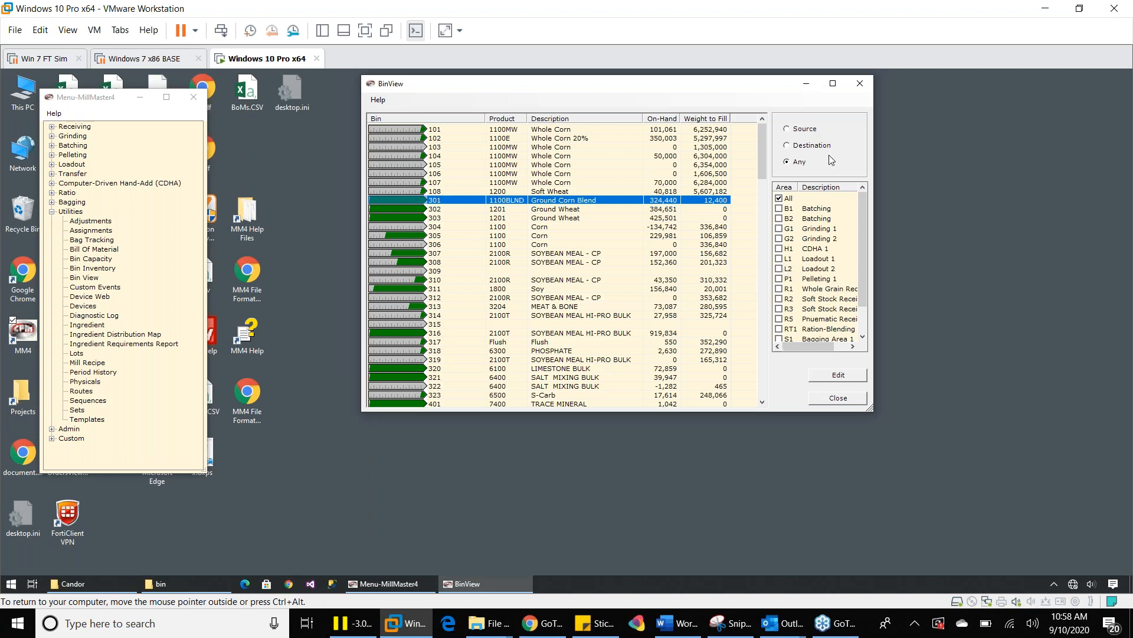
Examine the source bins of Loadout 1, including bin 704 Finisher, and switch the area filter to Pelleting 1
{"action": "left_click", "coordinate": [779, 260]}
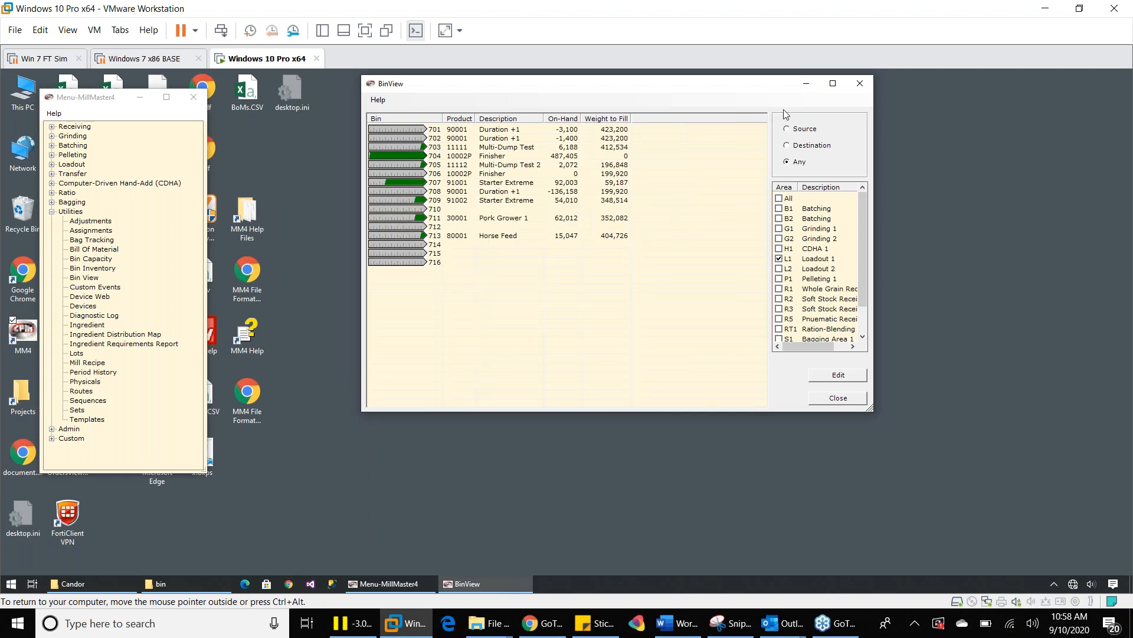
{"action": "left_click", "coordinate": [787, 129]}
{"action": "left_click_drag", "start_coordinate": [362, 260], "coordinate": [472, 261]}
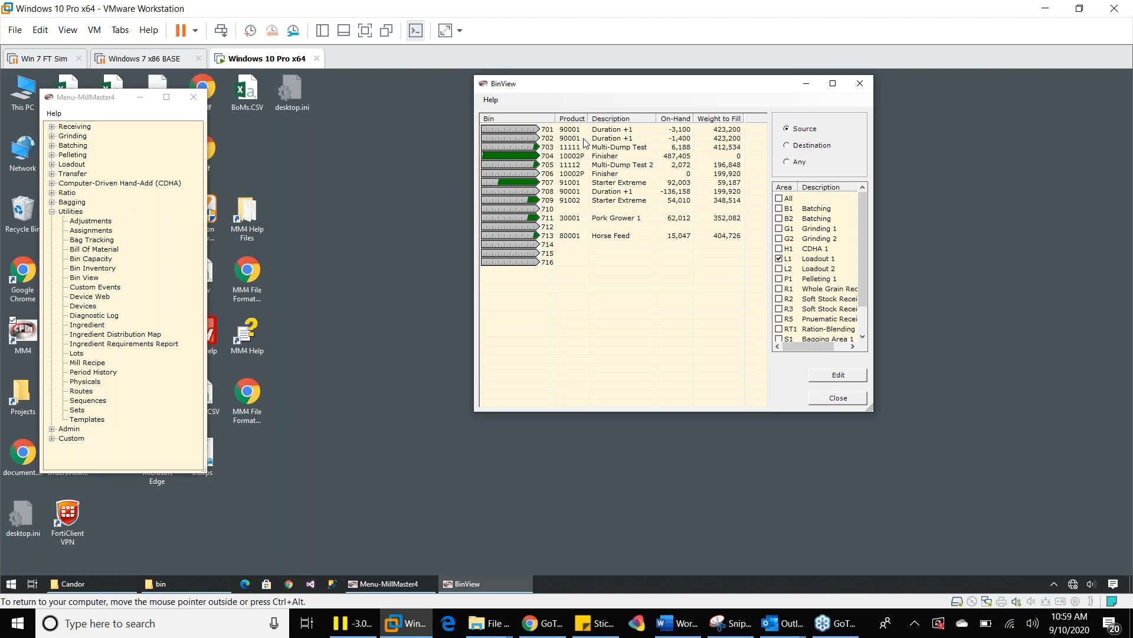
{"action": "left_click", "coordinate": [589, 158]}
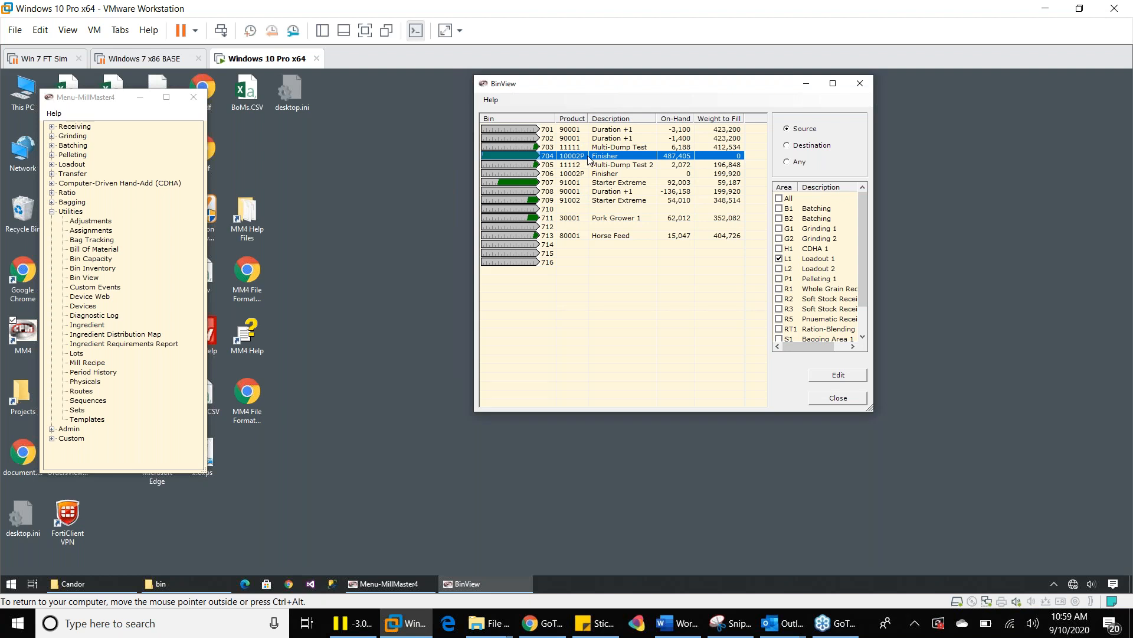
{"action": "left_click", "coordinate": [780, 278]}
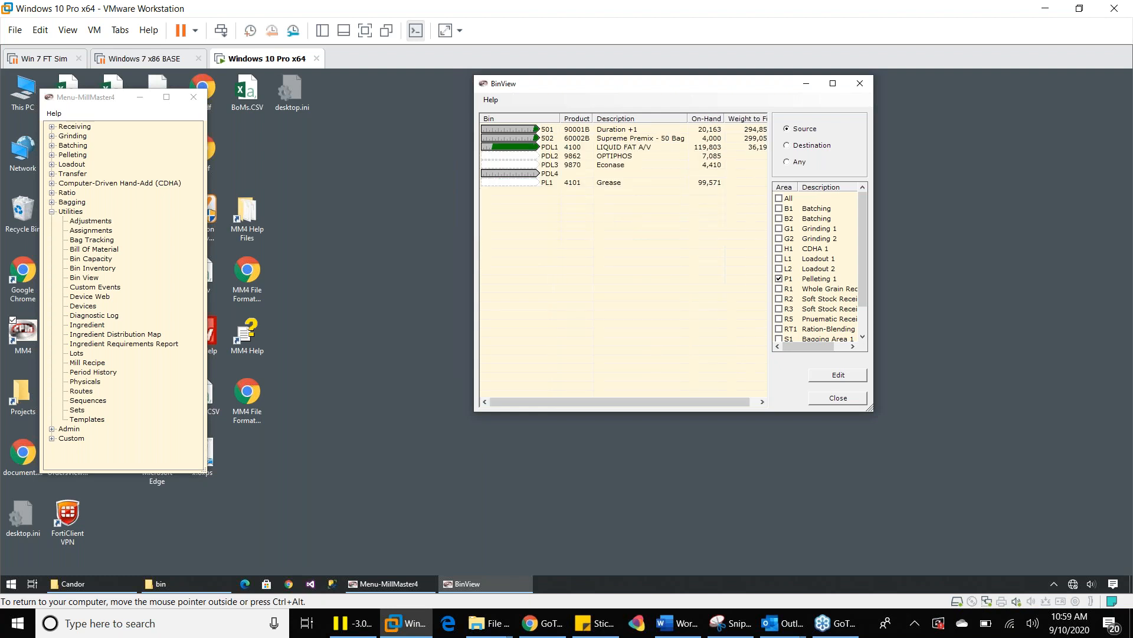
Examine source bin 501 of Pelleting 1, then switch to the area's destination bins and select bin 701
{"action": "left_click", "coordinate": [572, 130]}
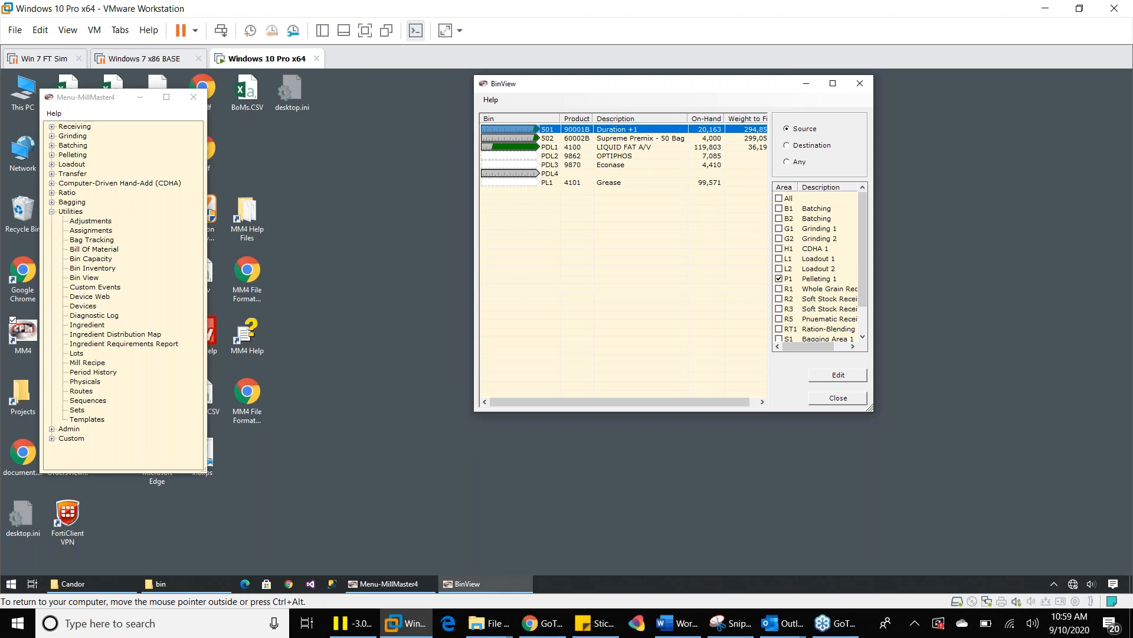
{"action": "left_click", "coordinate": [788, 146]}
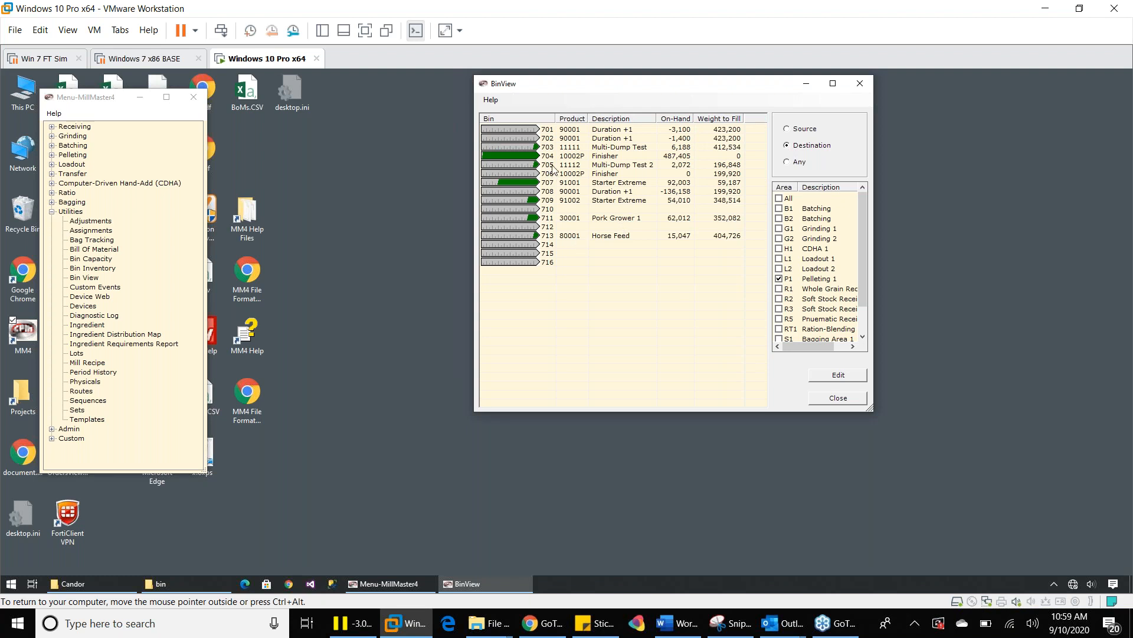
{"action": "left_click", "coordinate": [554, 131]}
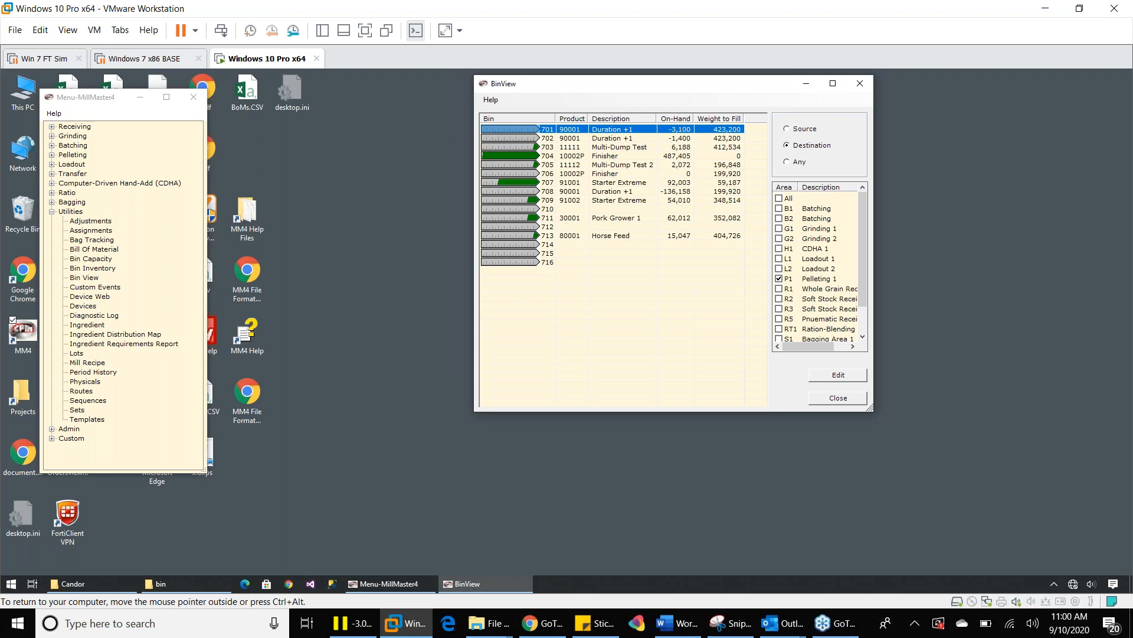
{"action": "left_click_drag", "start_coordinate": [561, 84], "coordinate": [575, 86]}
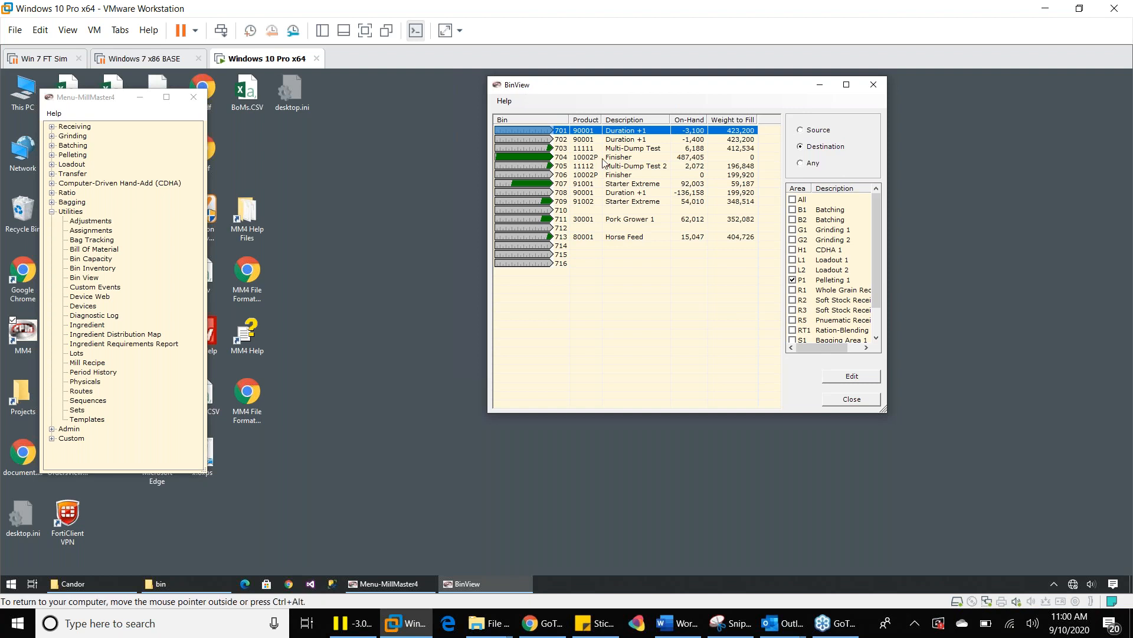
Open destination bin 708, assign pelleting product 90001 Duration +1 to it, then deassign the bin
{"action": "double_click", "coordinate": [618, 195]}
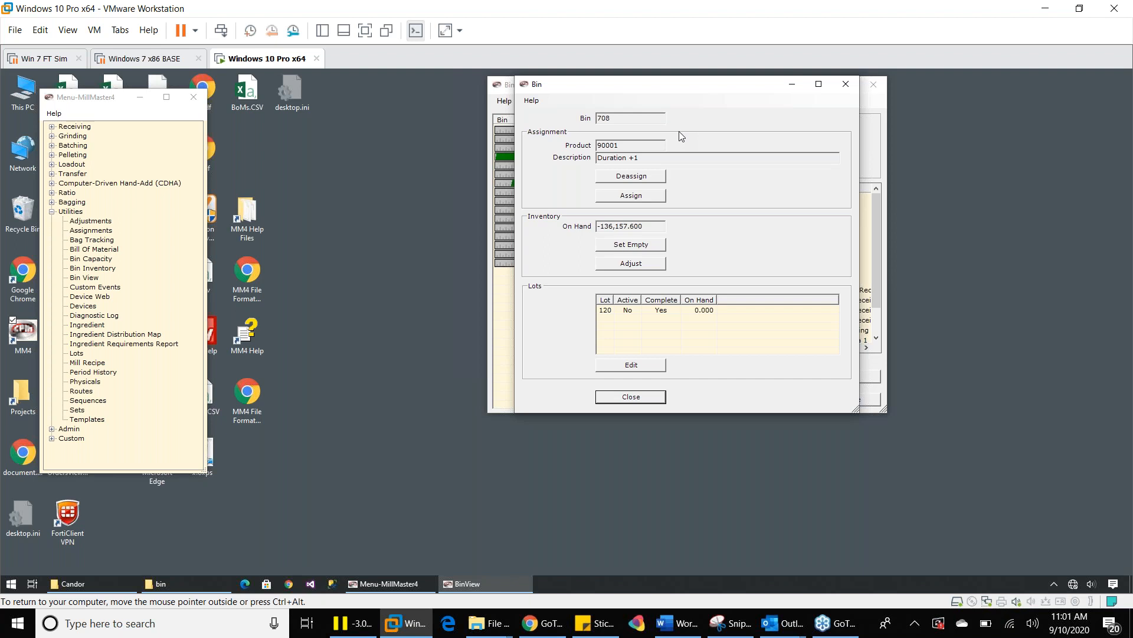
{"action": "left_click", "coordinate": [649, 197]}
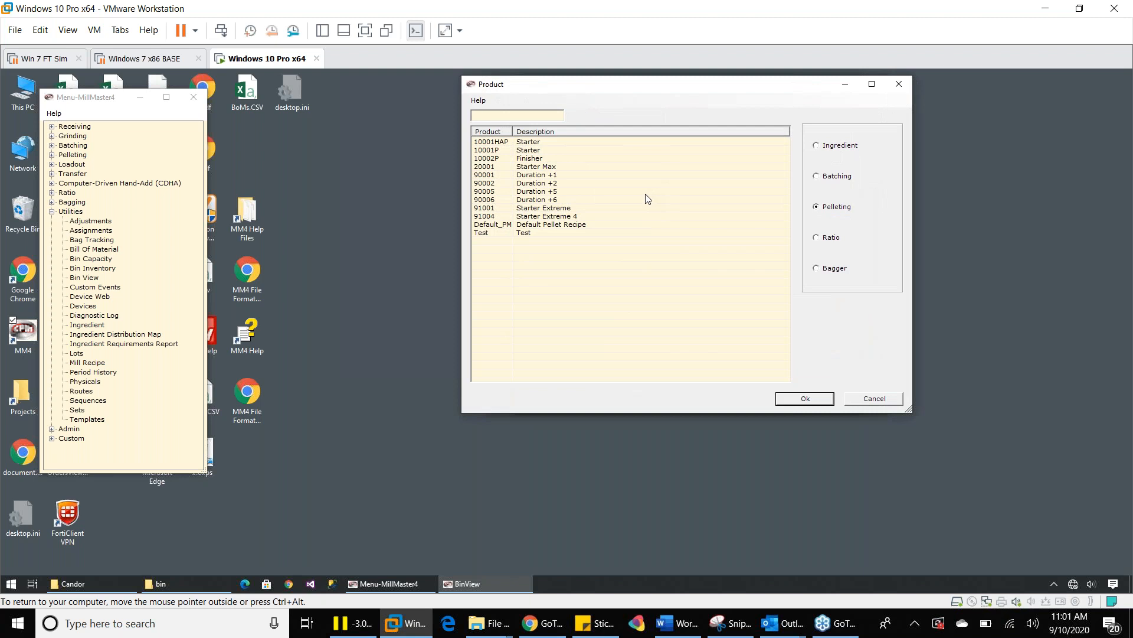
{"action": "left_click", "coordinate": [526, 176]}
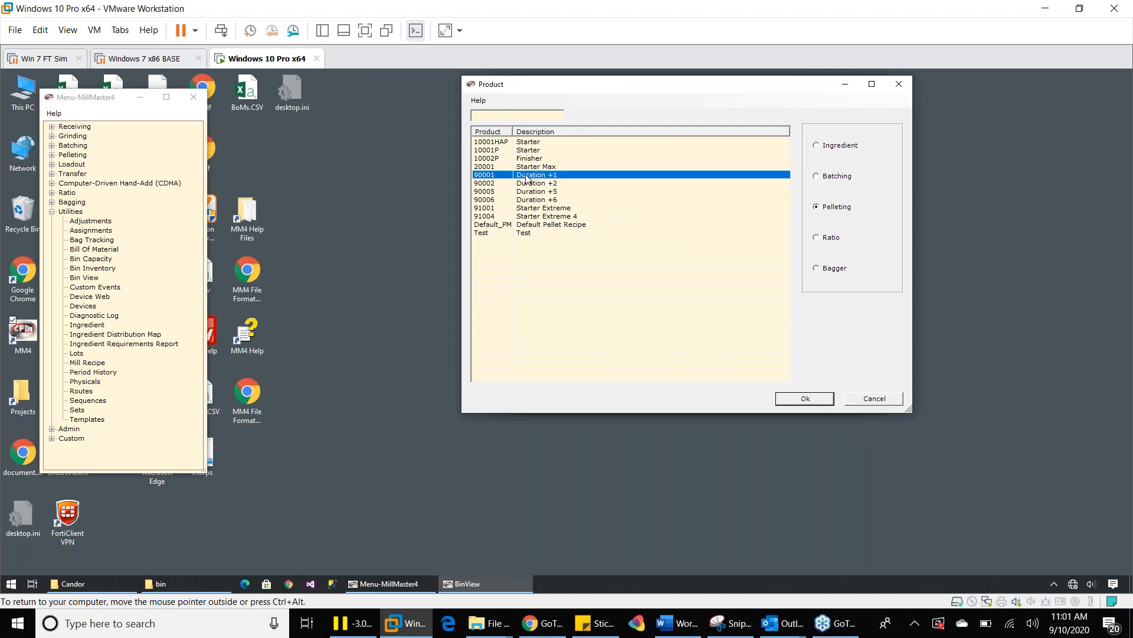
{"action": "left_click", "coordinate": [796, 399]}
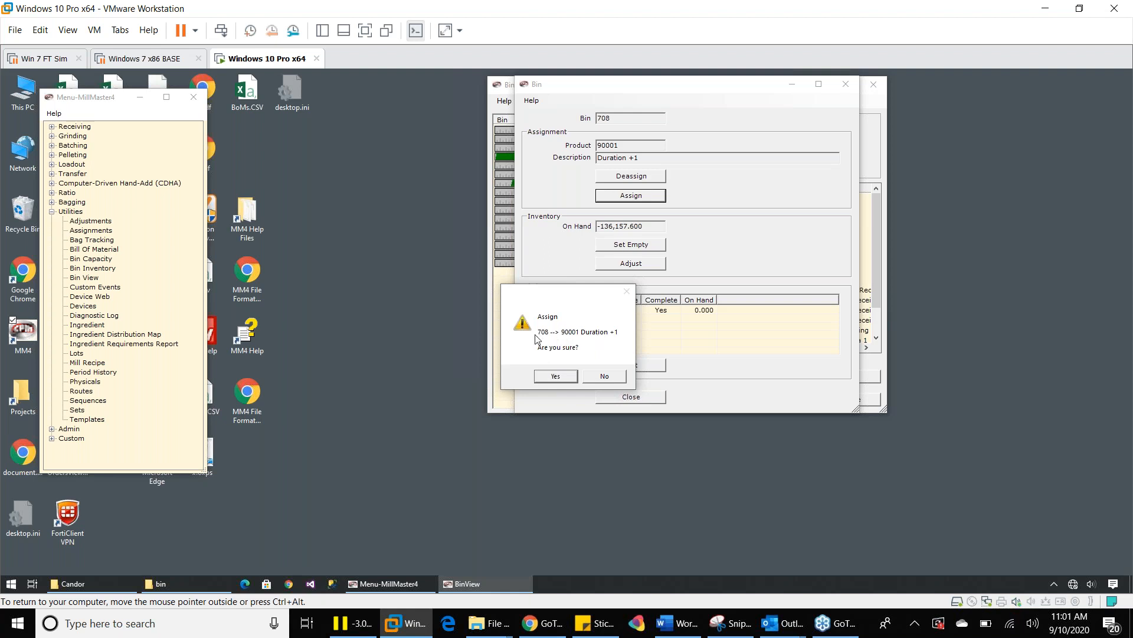
{"action": "left_click", "coordinate": [553, 377]}
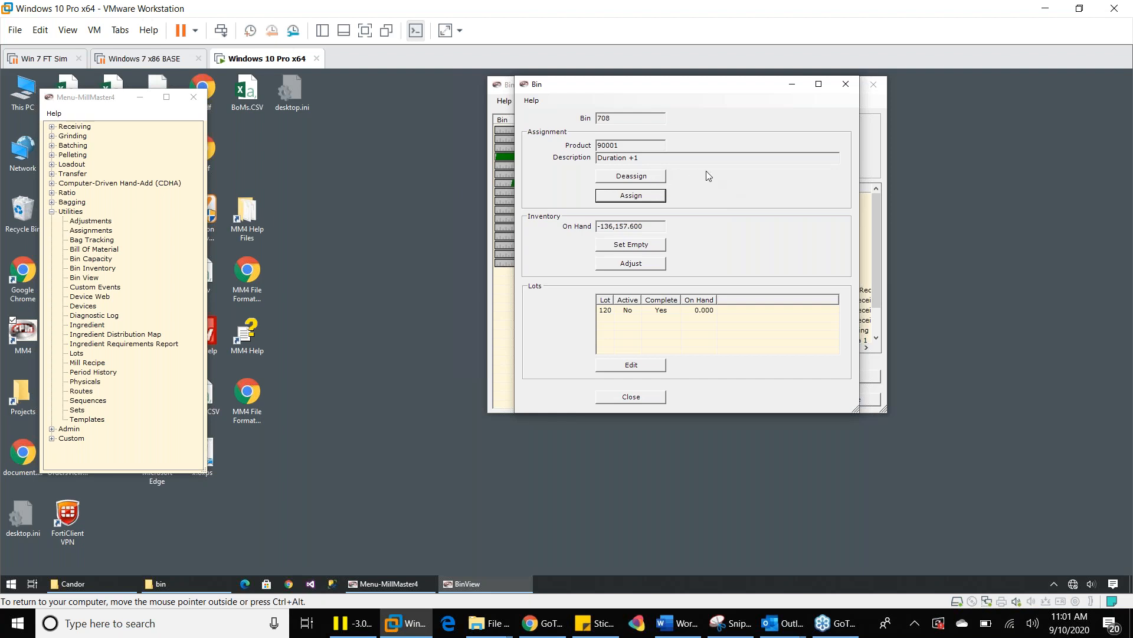
{"action": "left_click", "coordinate": [658, 178]}
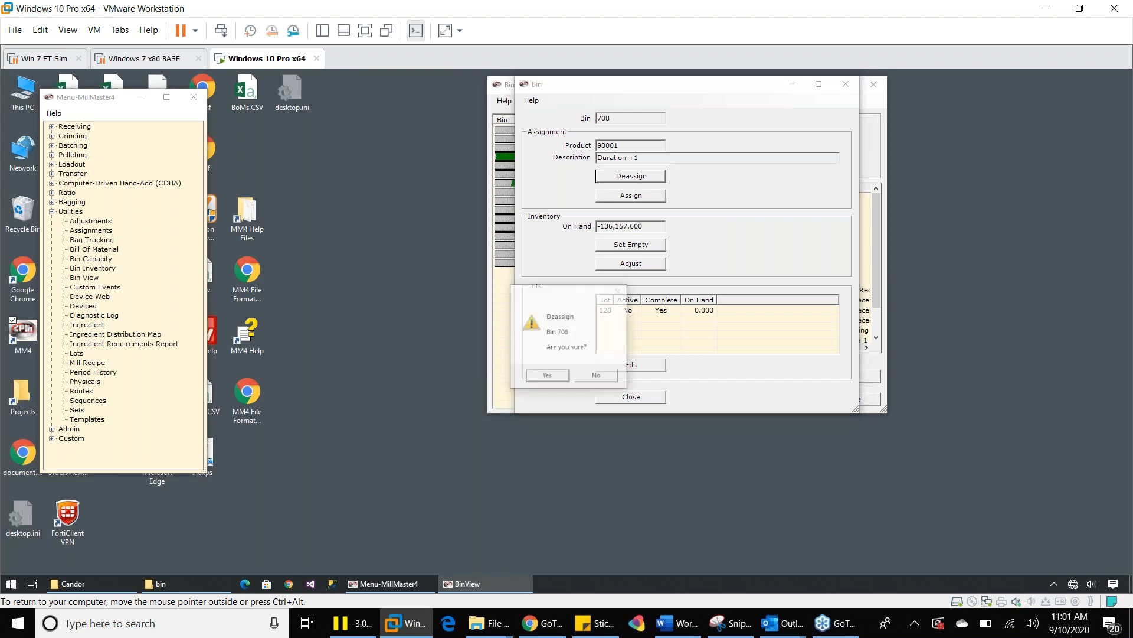
{"action": "left_click", "coordinate": [549, 378]}
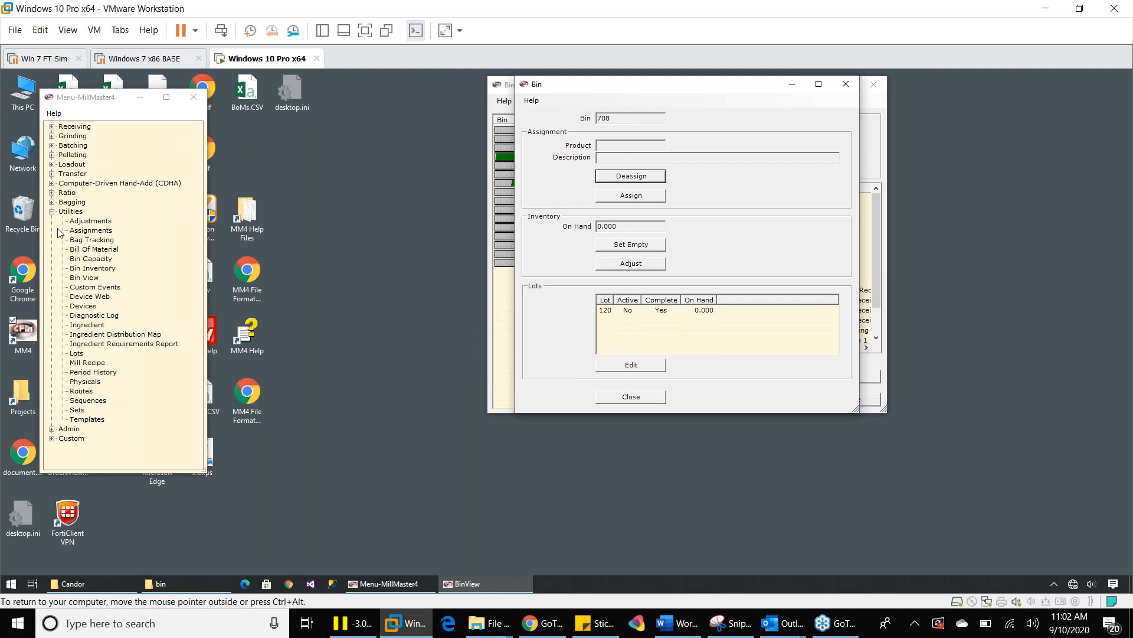
Check the assignment audit for the bin 708 deassignment, then close the Assignments window and the bin's details
{"action": "left_click", "coordinate": [76, 232]}
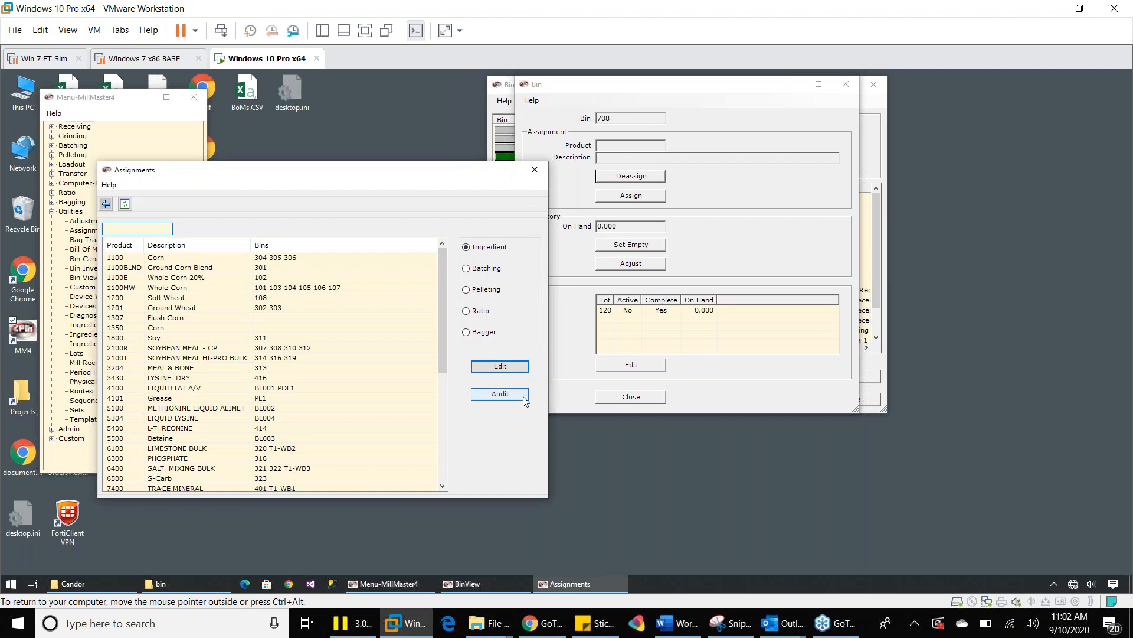
{"action": "left_click", "coordinate": [523, 396]}
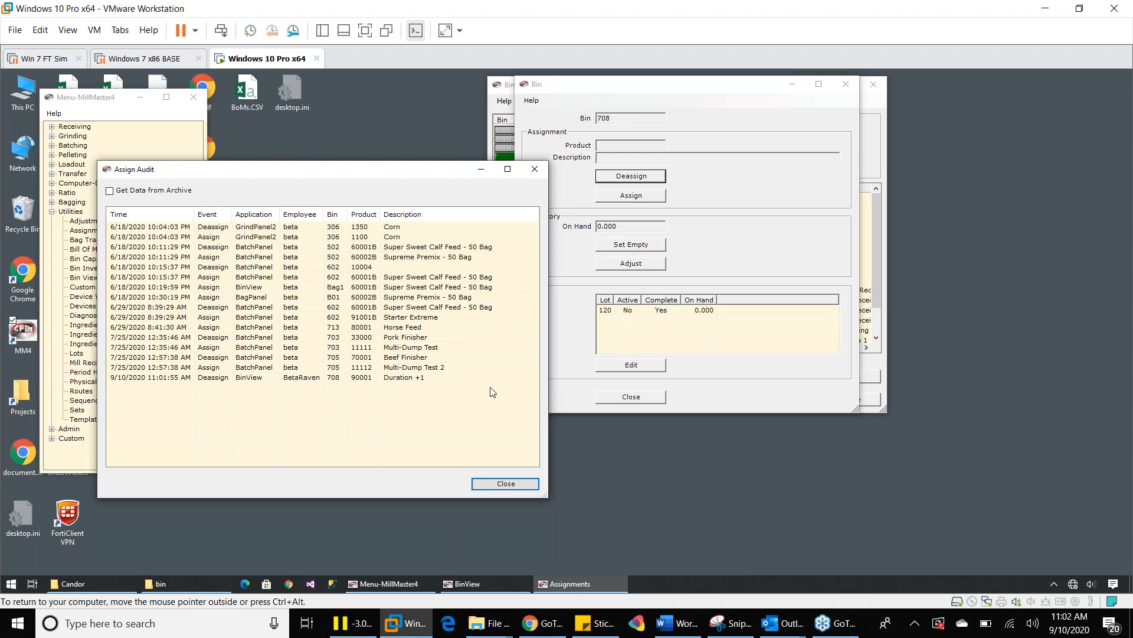
{"action": "left_click", "coordinate": [484, 485]}
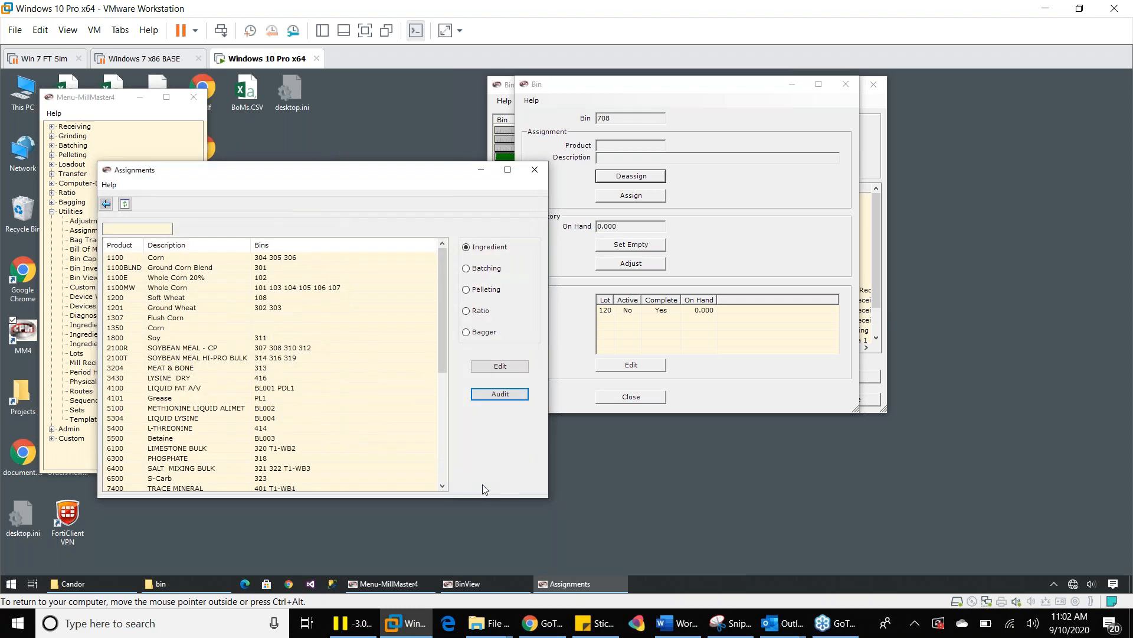
{"action": "left_click", "coordinate": [105, 205]}
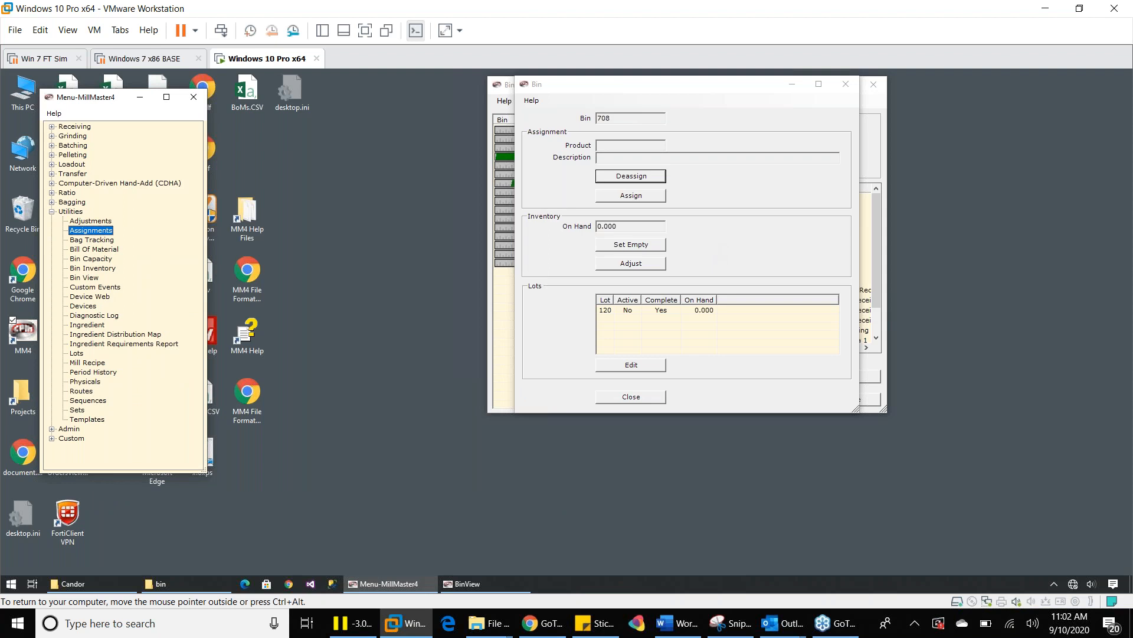
{"action": "left_click", "coordinate": [632, 398]}
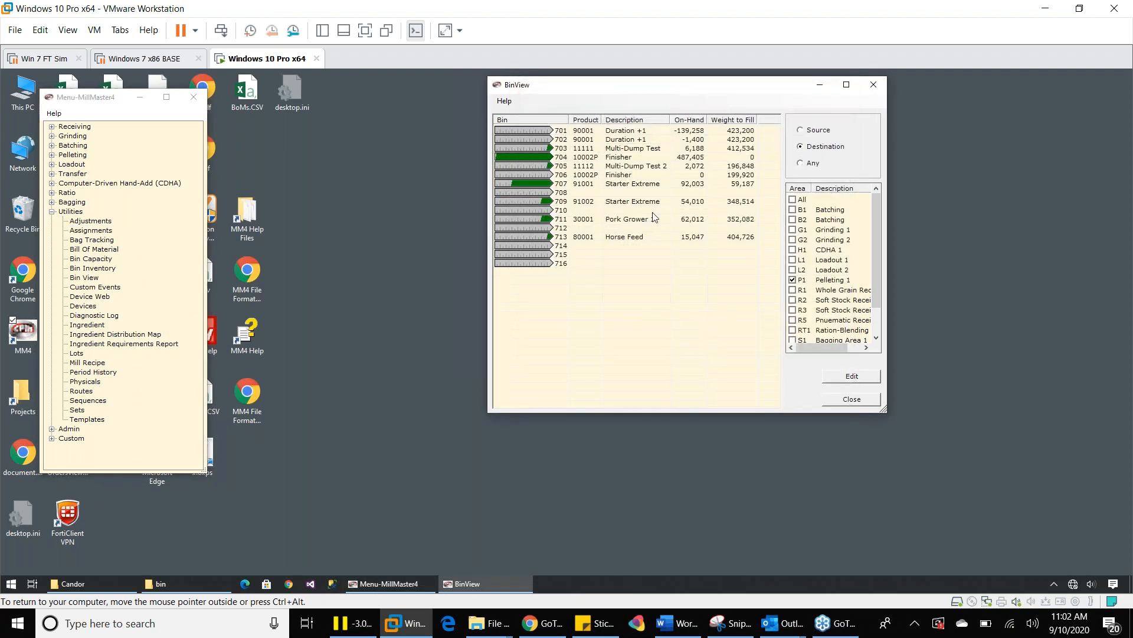
Filter Bin View to source bins of Batching area B1 and add 500 to the on-hand inventory of bin 401 TRACE MINERAL
{"action": "left_click", "coordinate": [793, 210]}
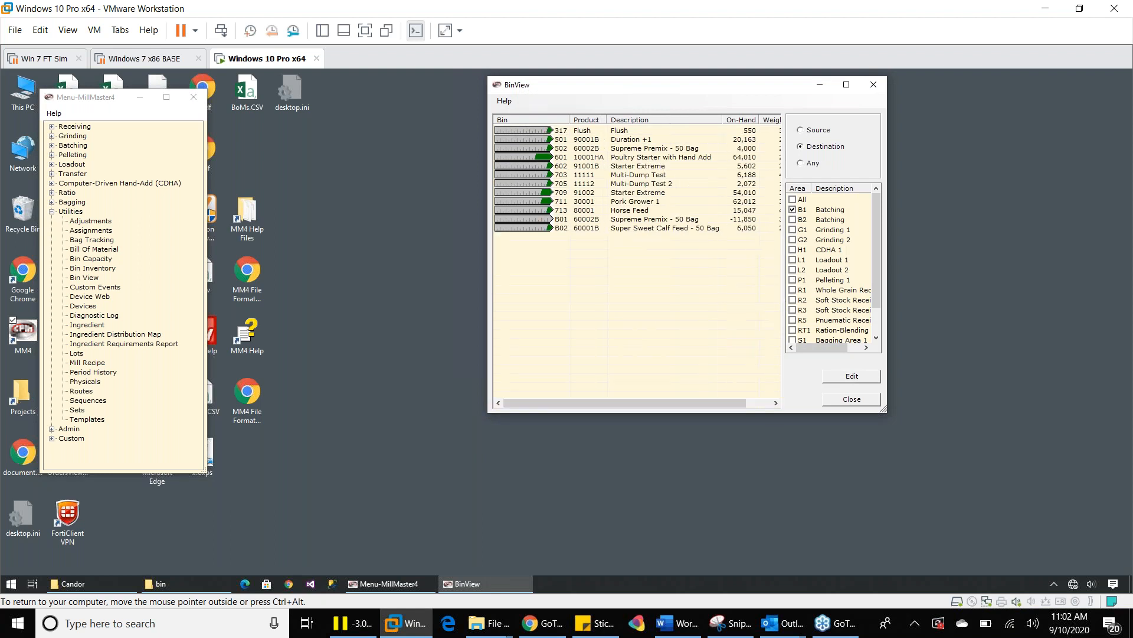
{"action": "left_click", "coordinate": [801, 130]}
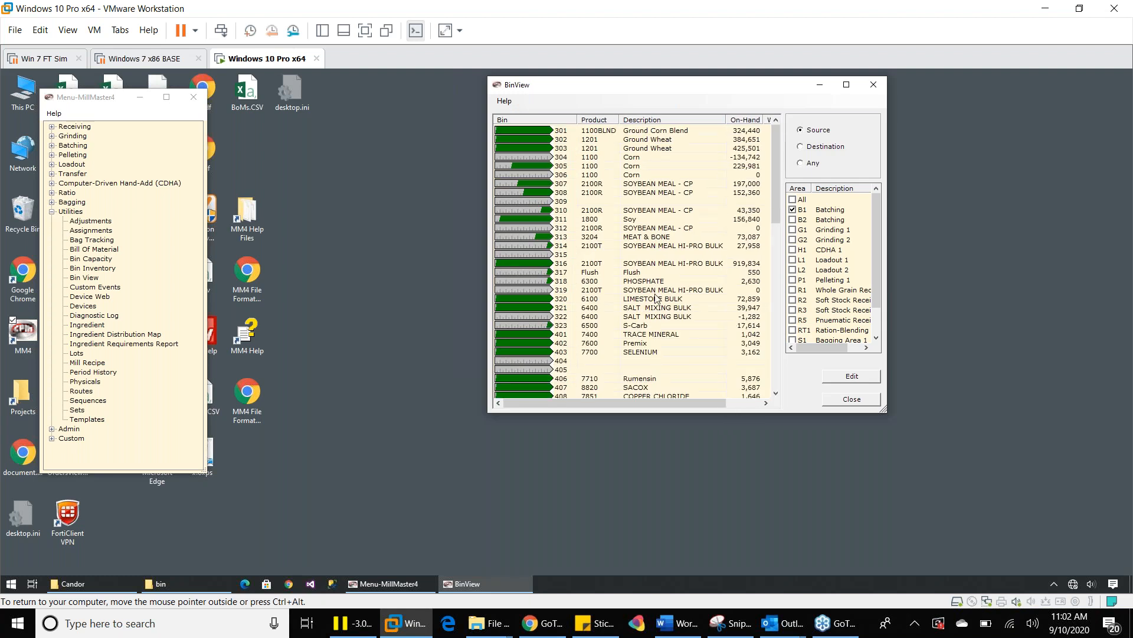
{"action": "double_click", "coordinate": [657, 335]}
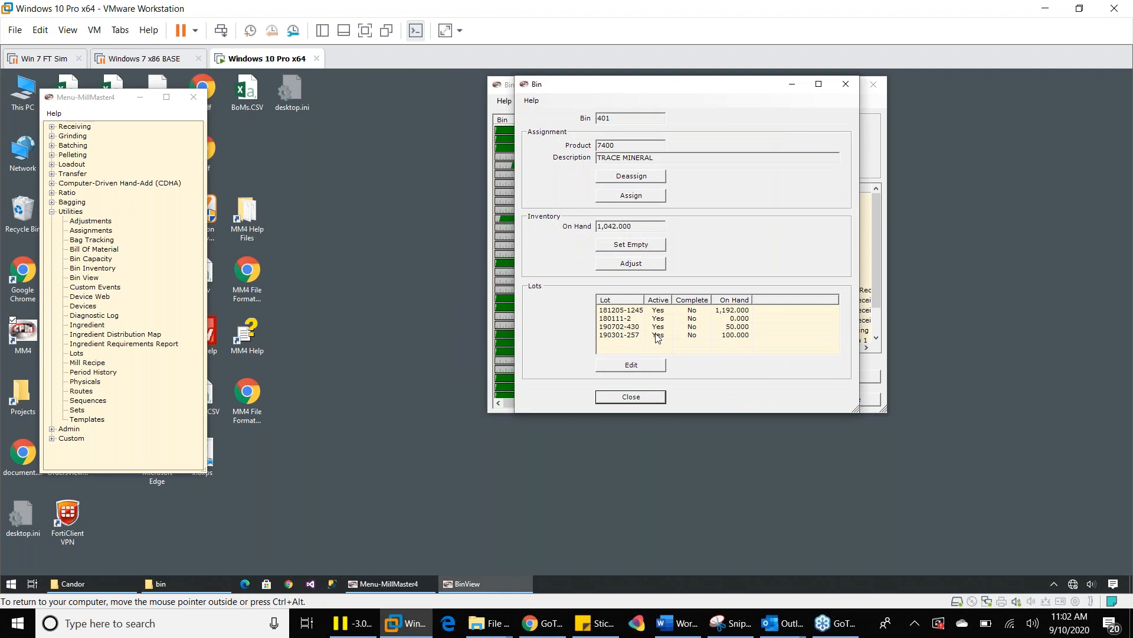
{"action": "left_click", "coordinate": [654, 264]}
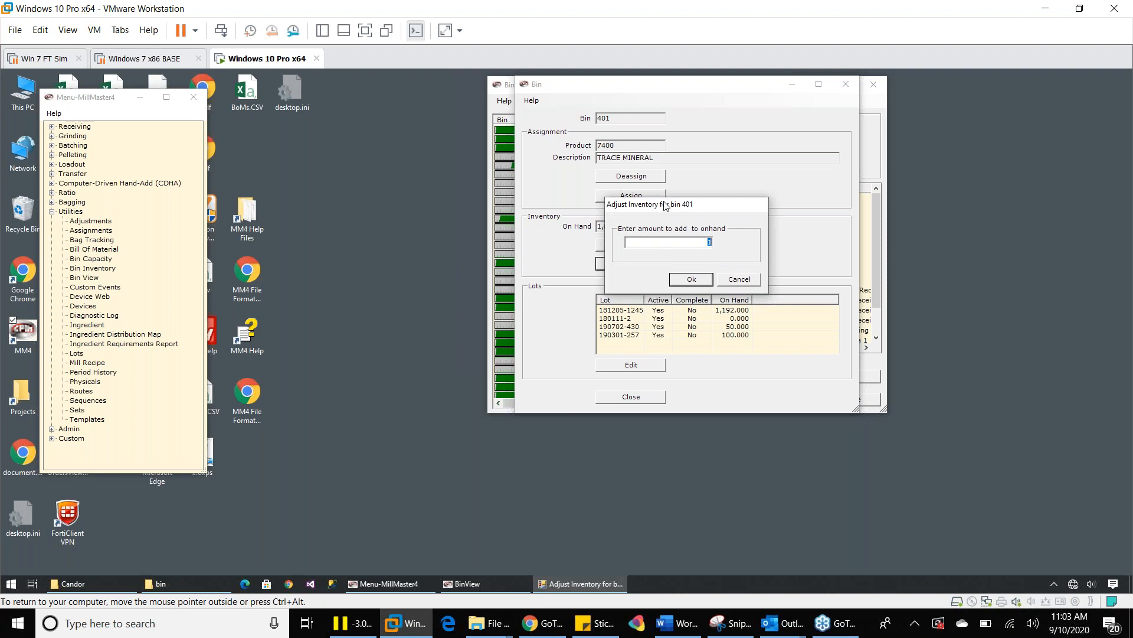
{"action": "left_click_drag", "start_coordinate": [665, 206], "coordinate": [743, 202]}
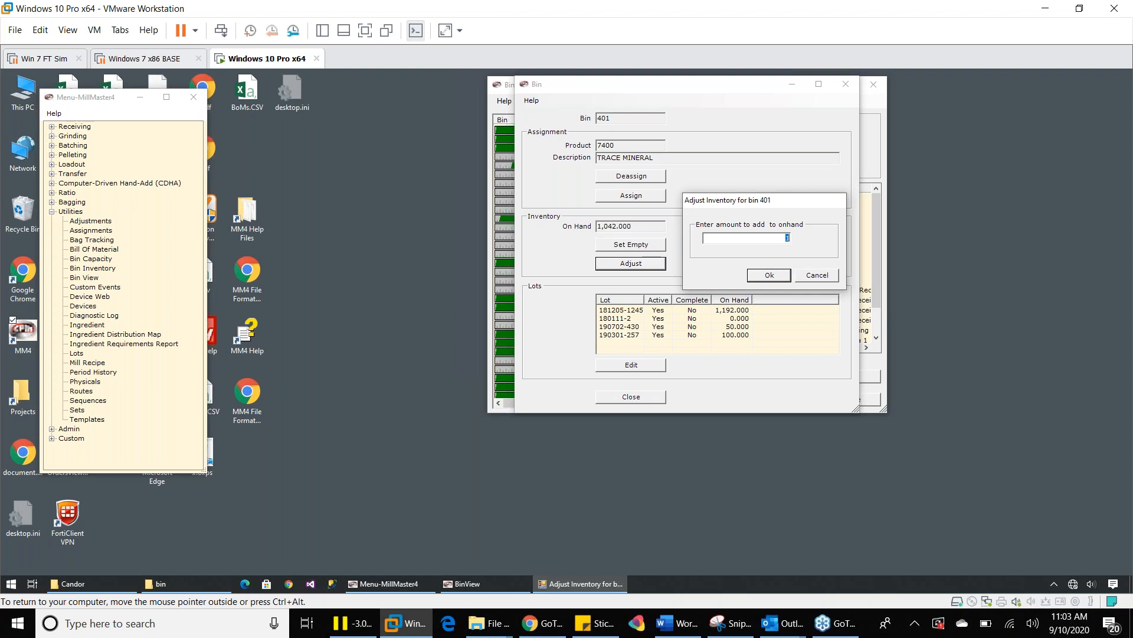
{"action": "type", "text": "500"}
{"action": "left_click", "coordinate": [768, 275]}
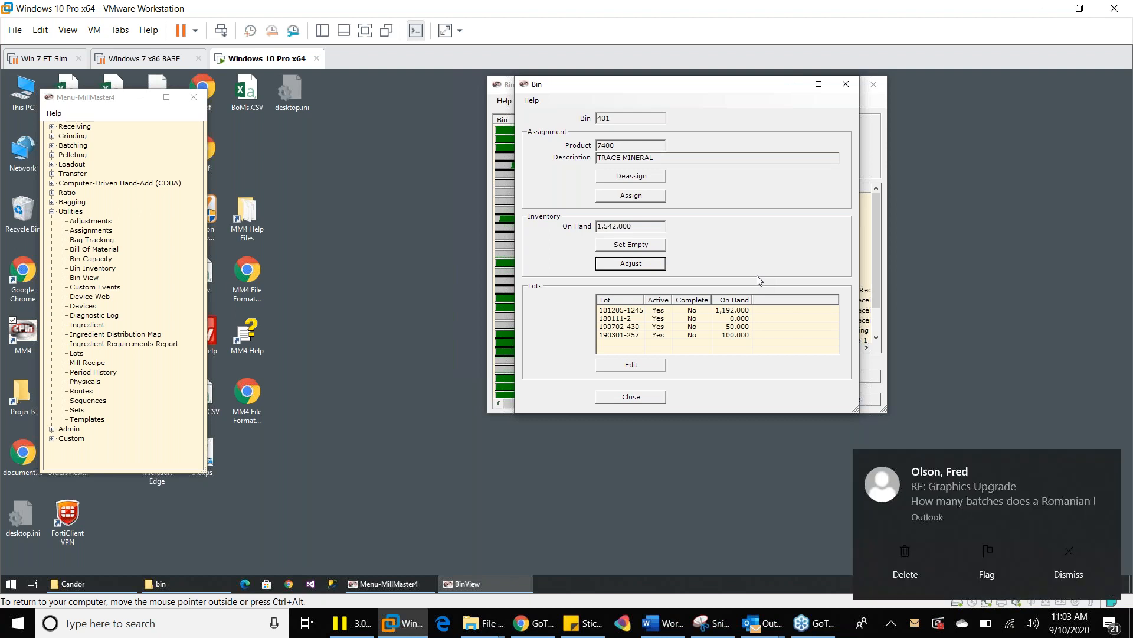
{"action": "left_click", "coordinate": [1075, 578]}
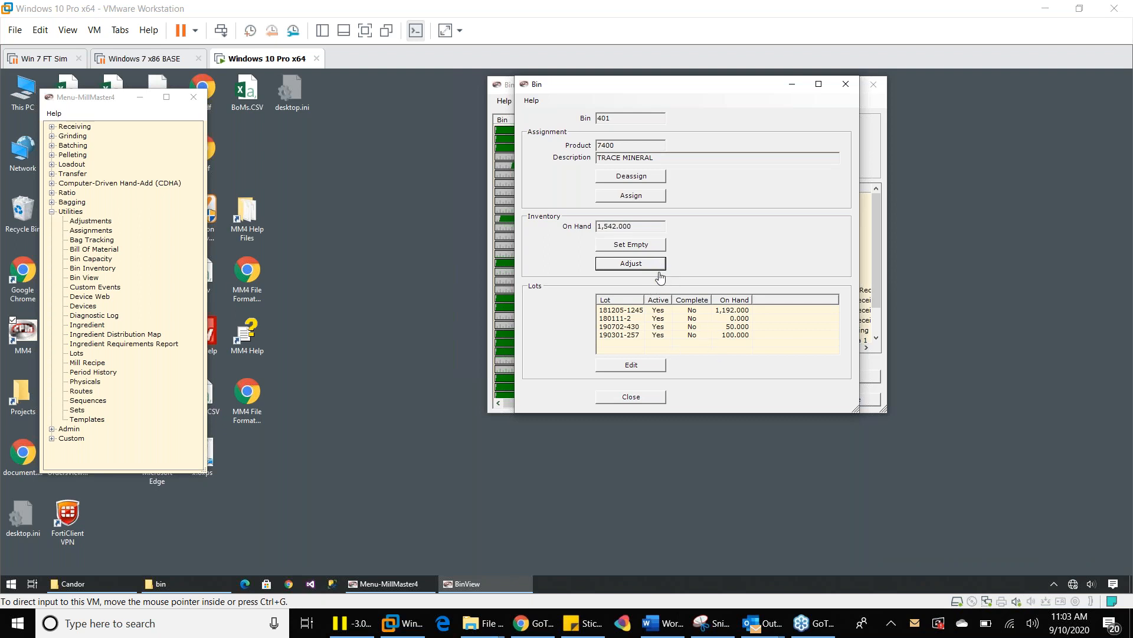
{"action": "left_click", "coordinate": [660, 317]}
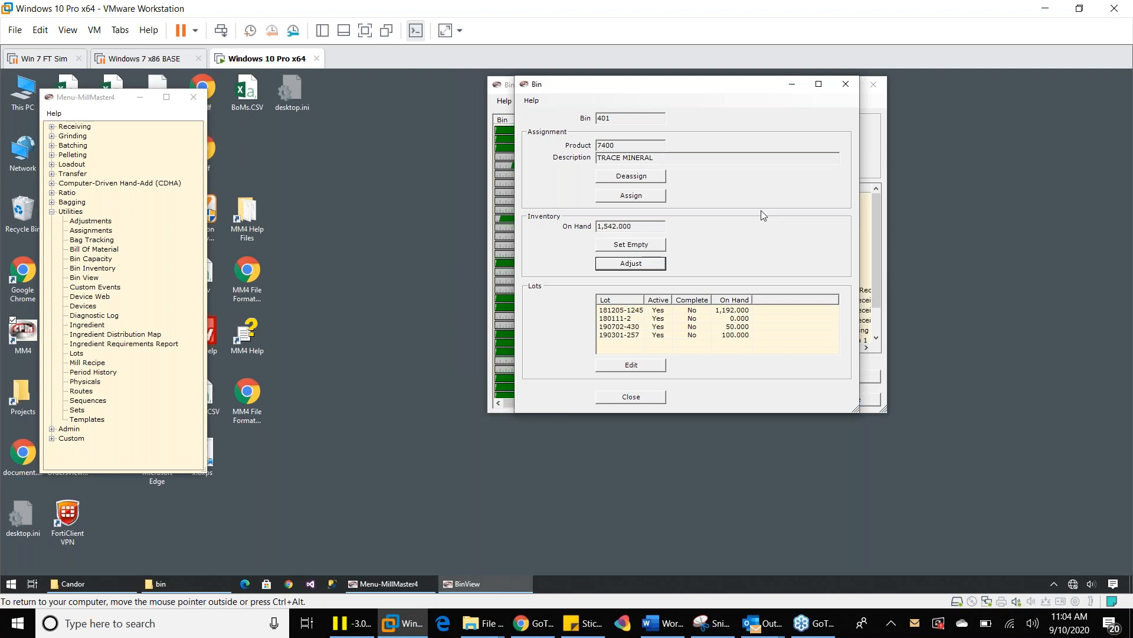
{"action": "double_click", "coordinate": [704, 311]}
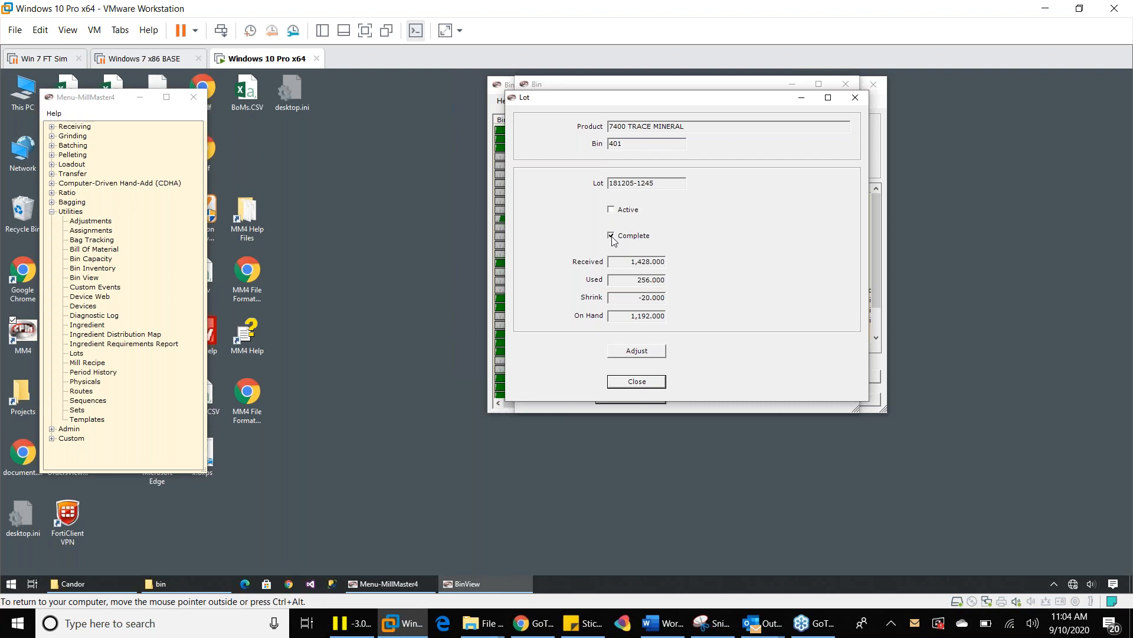
{"action": "left_click", "coordinate": [636, 383]}
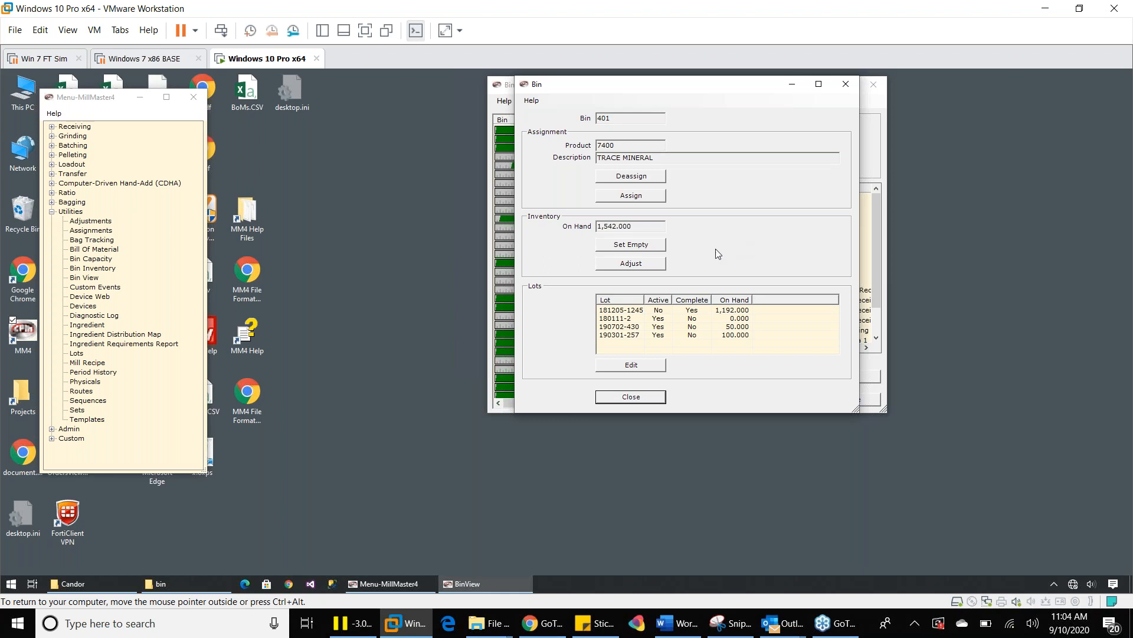
Record a Receive adjustment of 120 for lot 180111-2 in bin 401 with the note "Overlooked by receiving"
{"action": "double_click", "coordinate": [665, 319]}
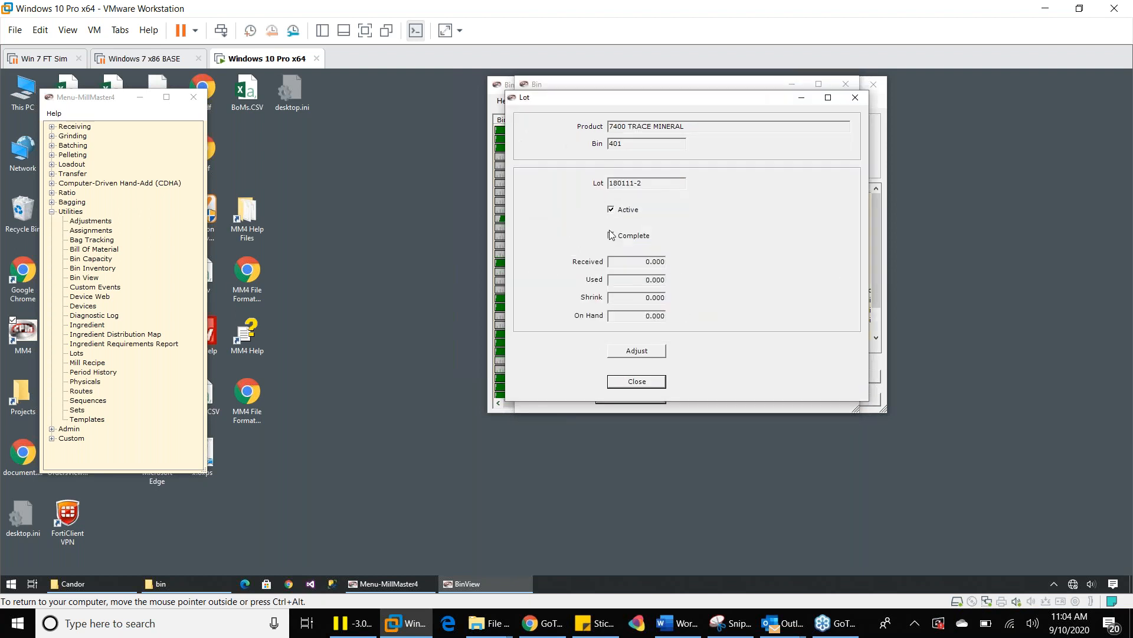
{"action": "left_click", "coordinate": [637, 350]}
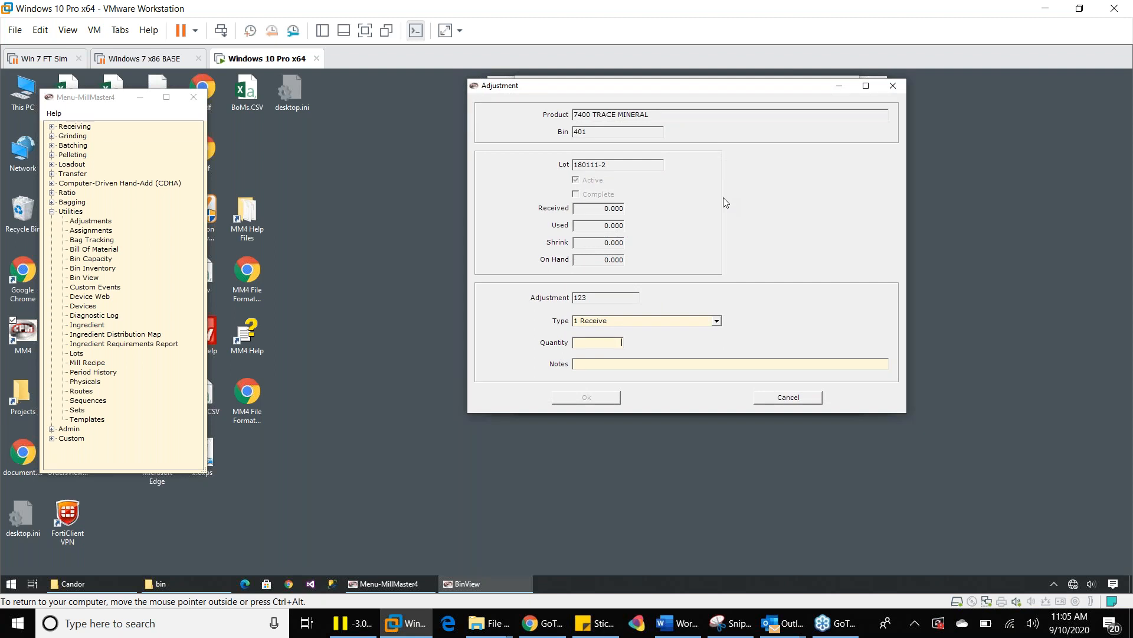
{"action": "type", "text": "120Overlooked by receiving"}
{"action": "left_click", "coordinate": [601, 399]}
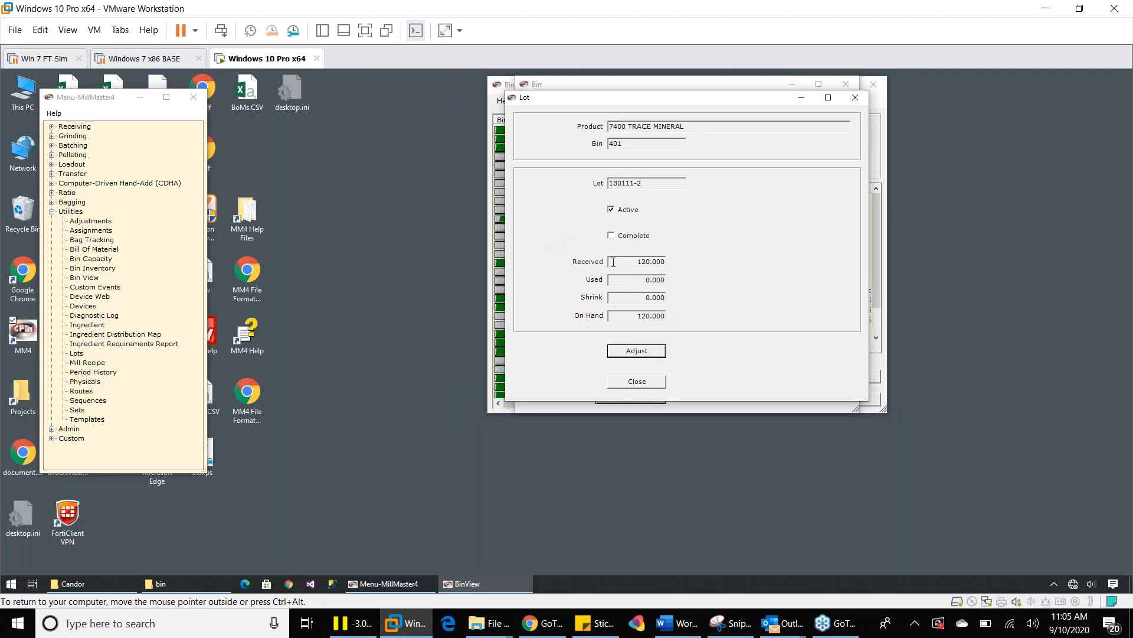
Review the details of the 120 TRACE MINERAL Receive entry in the Adjustments utility, then close the adjustment list
{"action": "double_click", "coordinate": [86, 221]}
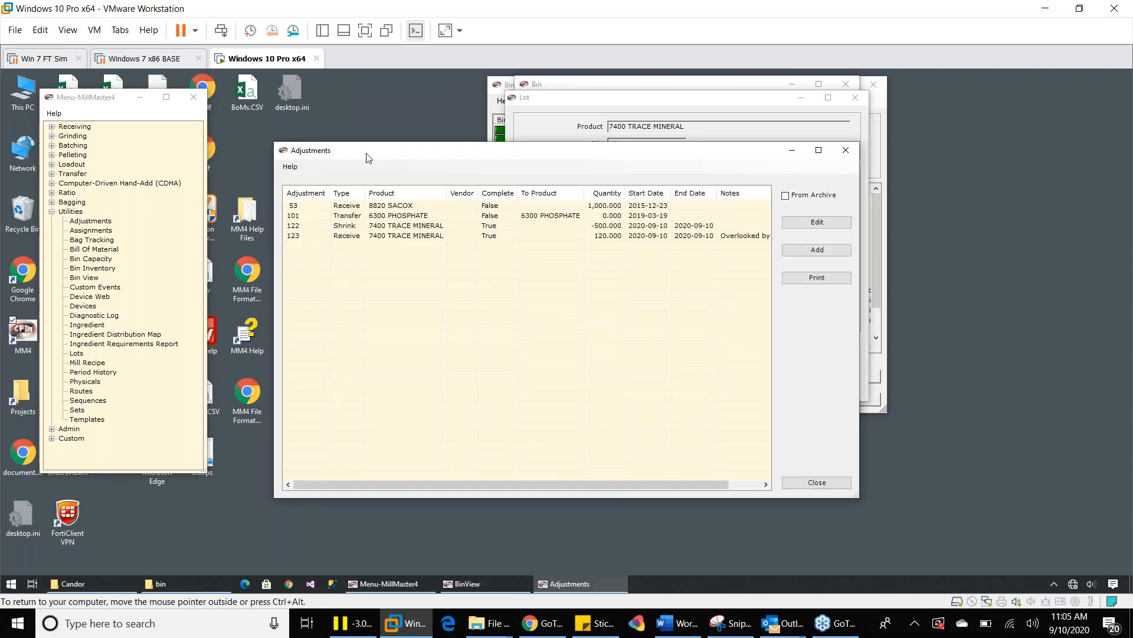
{"action": "left_click_drag", "start_coordinate": [367, 157], "coordinate": [108, 97]}
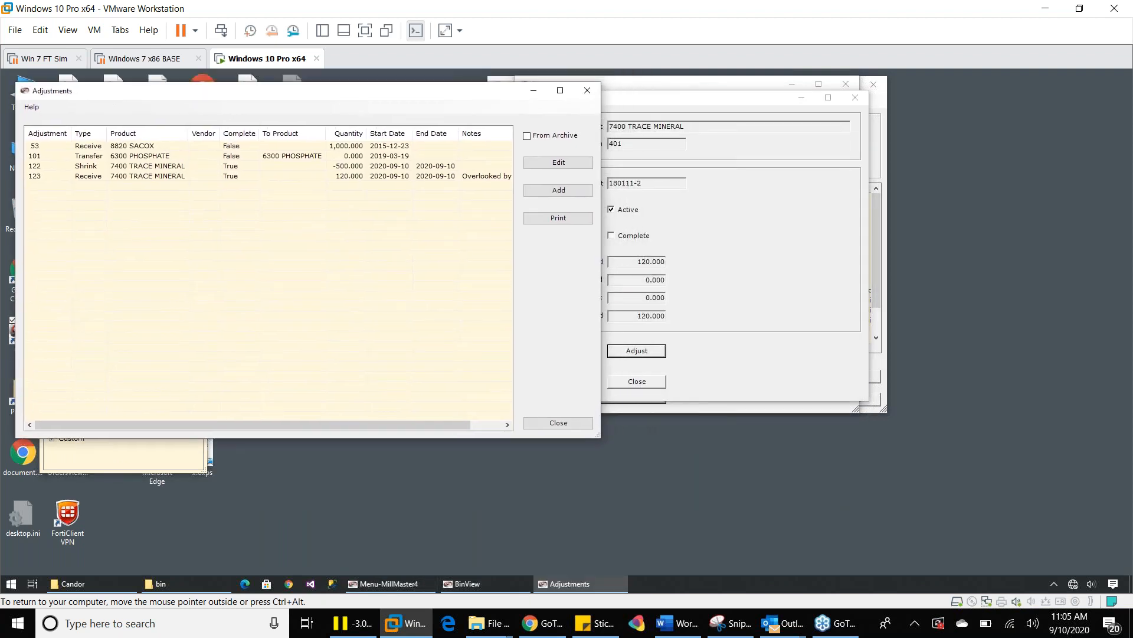
{"action": "double_click", "coordinate": [135, 178]}
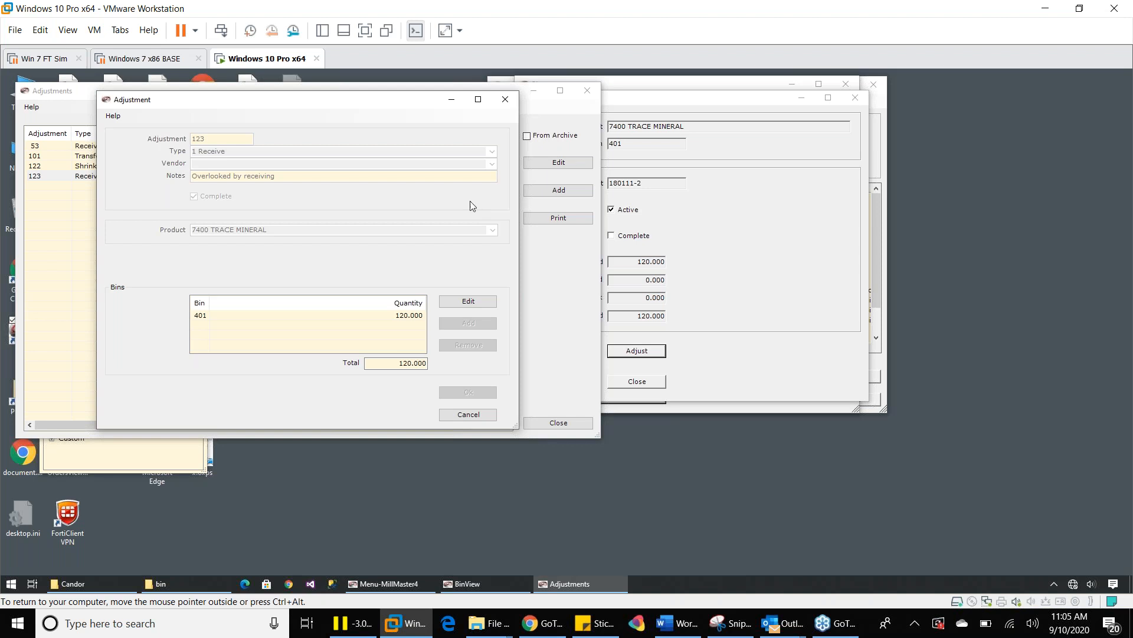
{"action": "left_click", "coordinate": [481, 415]}
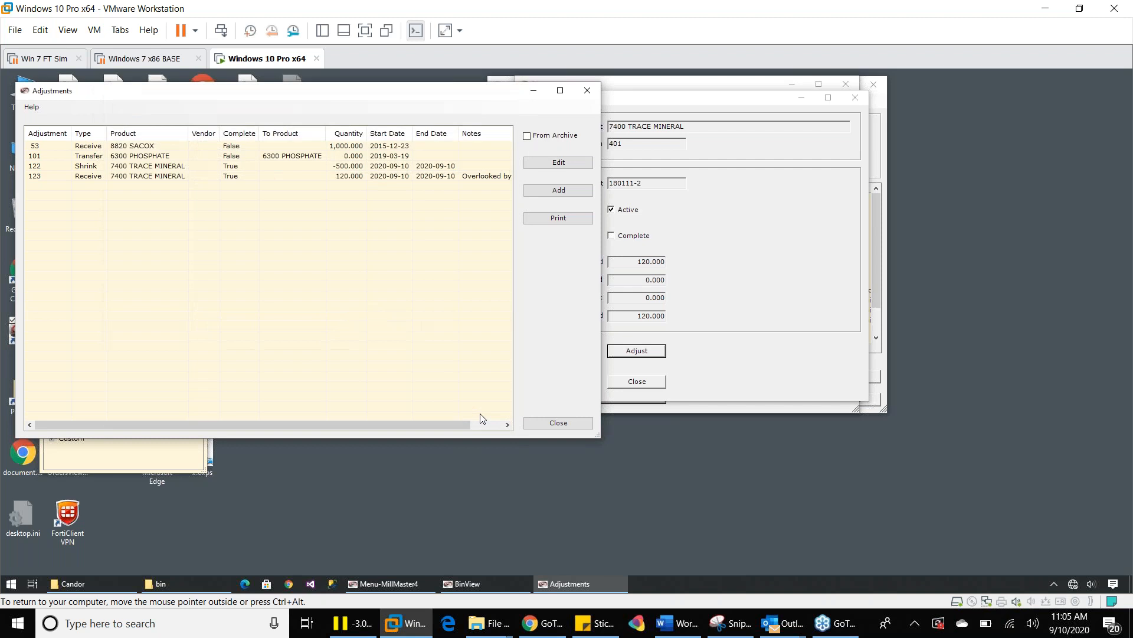
{"action": "left_click", "coordinate": [540, 423]}
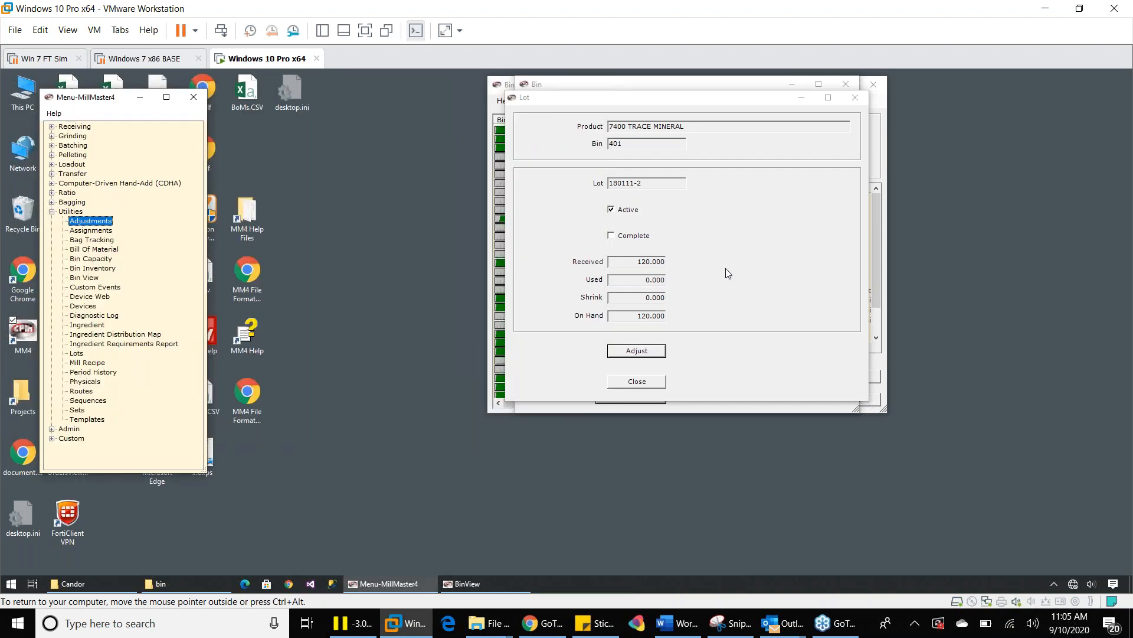
View the adjustment form for lot 180111-2, cancel it, and close the lot and bin 401 details
{"action": "left_click", "coordinate": [655, 350]}
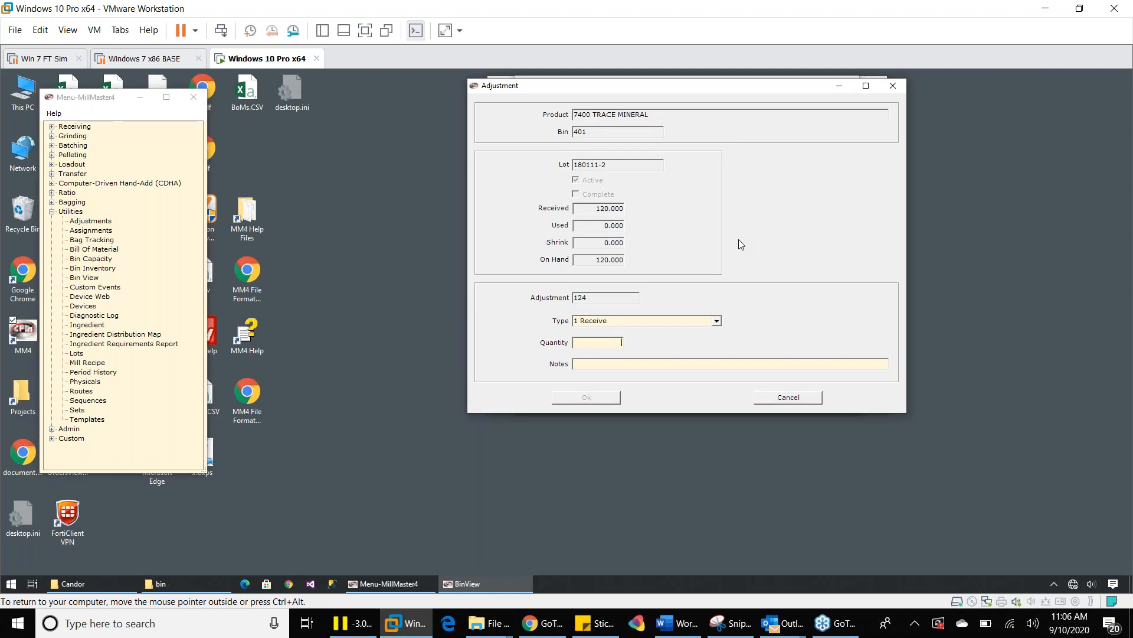
{"action": "left_click", "coordinate": [788, 398]}
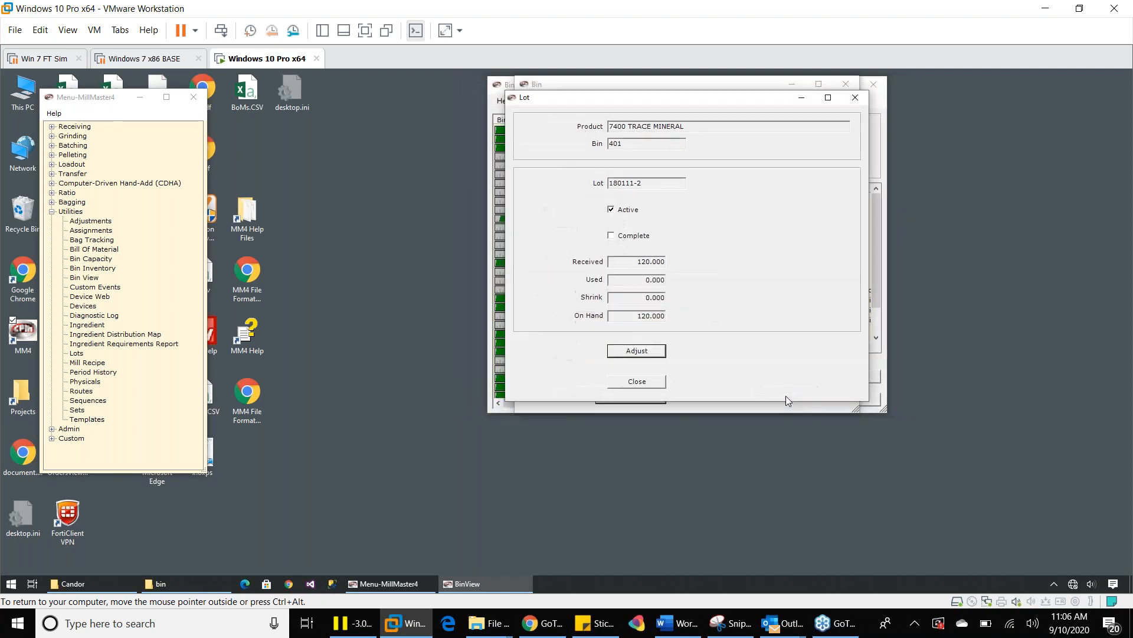
{"action": "left_click", "coordinate": [637, 381]}
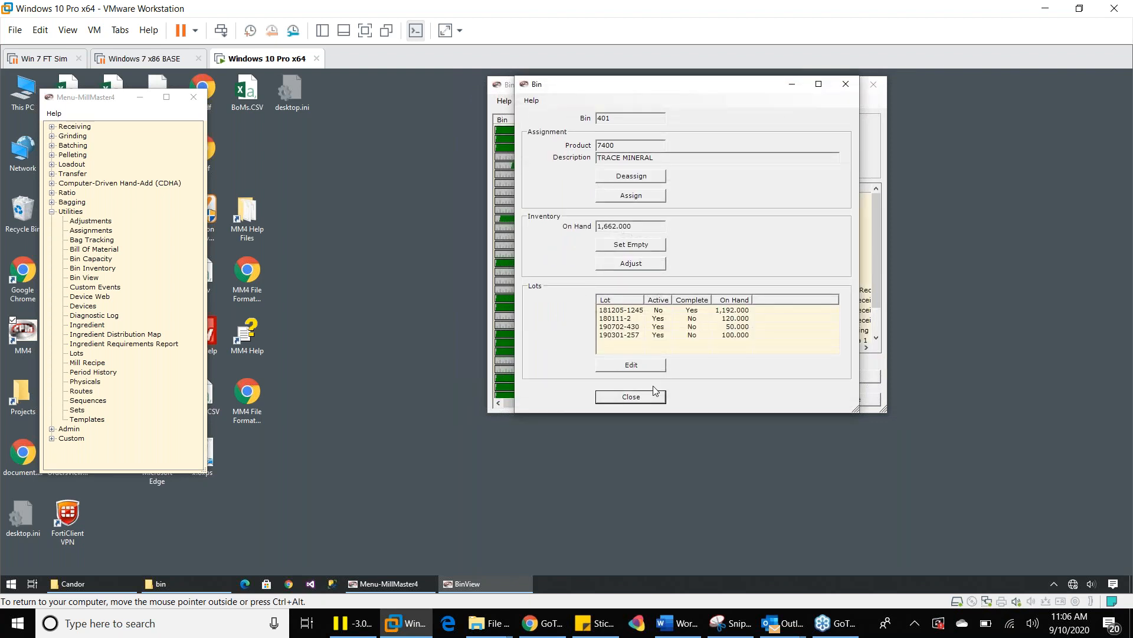
{"action": "left_click", "coordinate": [653, 401]}
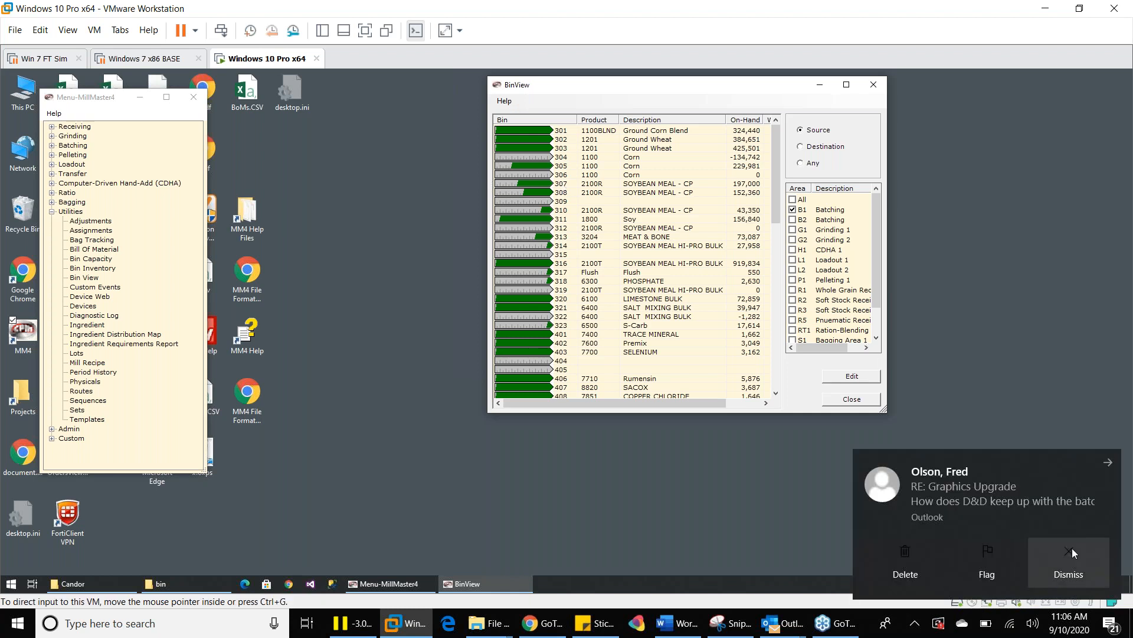
Dismiss the e-mail notification and widen the BinView window to reveal the full Weight to Fill column
{"action": "left_click", "coordinate": [1075, 576]}
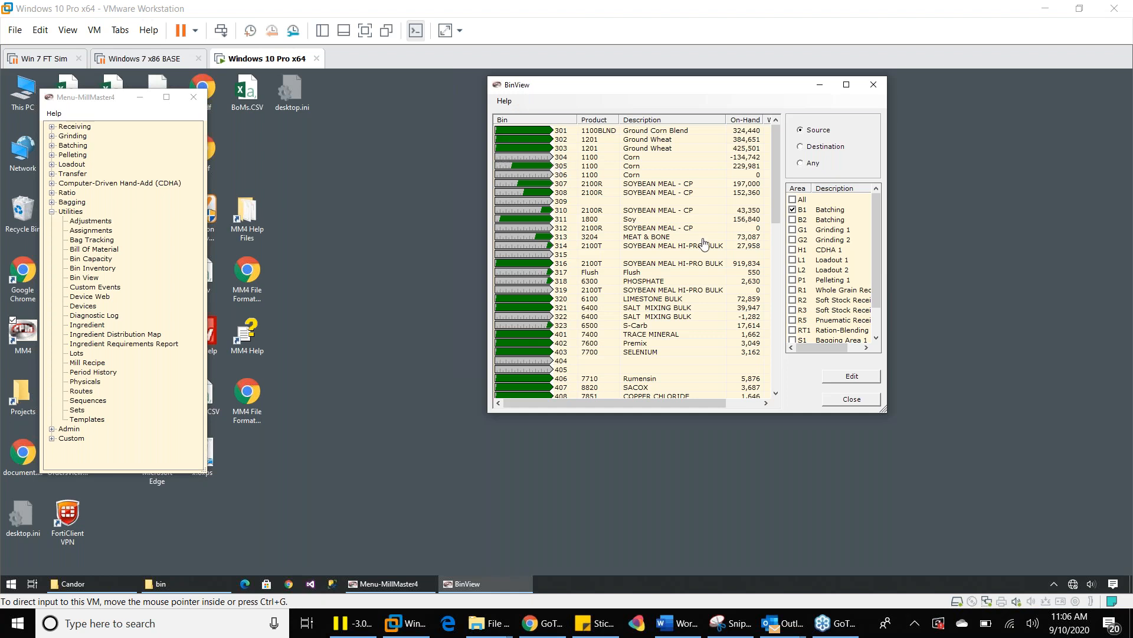
{"action": "left_click", "coordinate": [489, 225]}
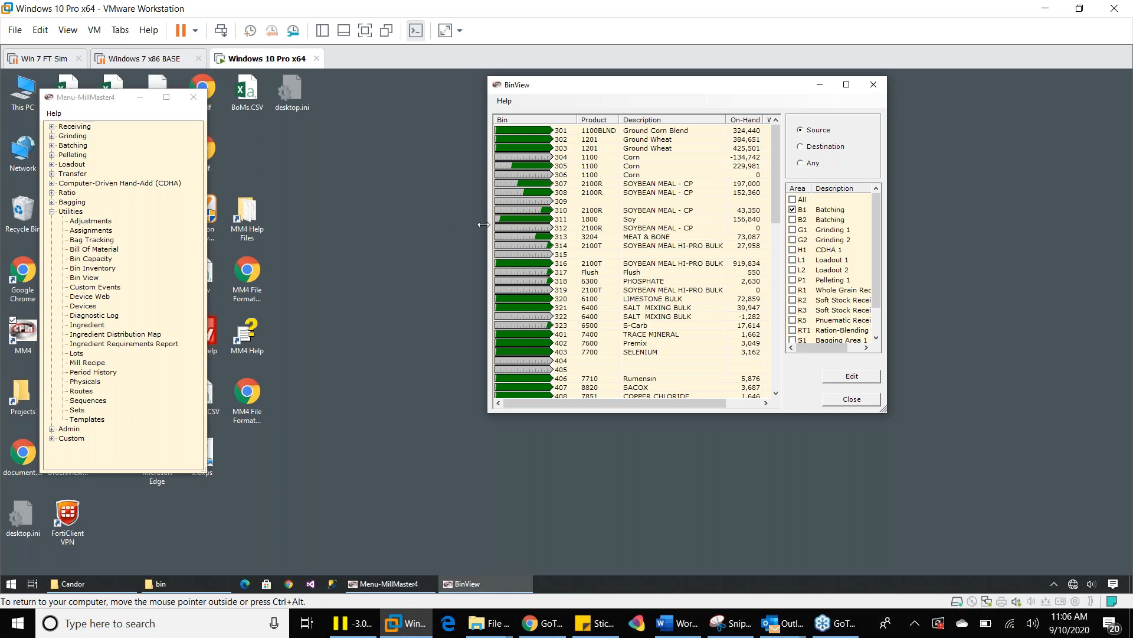
{"action": "left_click_drag", "start_coordinate": [484, 225], "coordinate": [423, 217]}
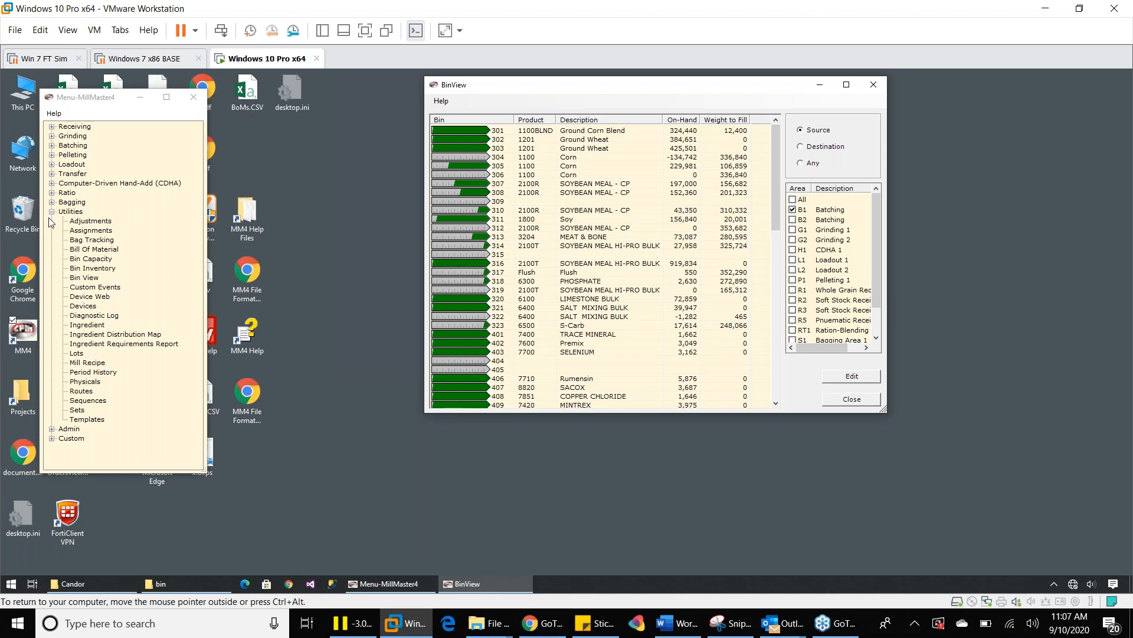
Open the Bin Capacity utility and bring up the MillMaster4 Help Manual from it
{"action": "left_click", "coordinate": [83, 259]}
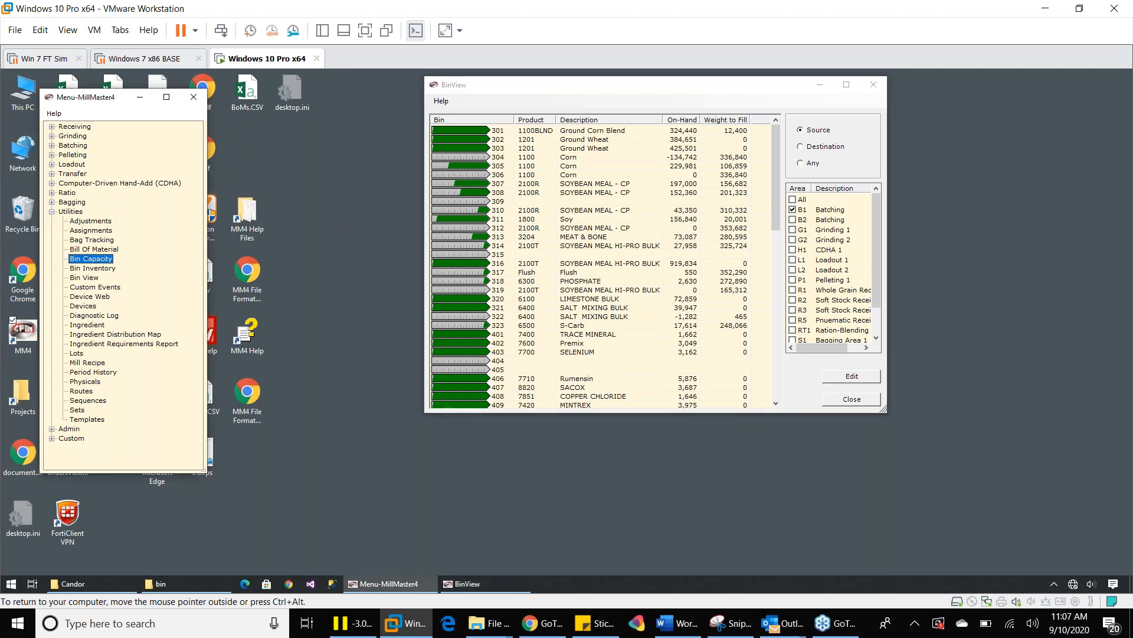
{"action": "double_click", "coordinate": [83, 259]}
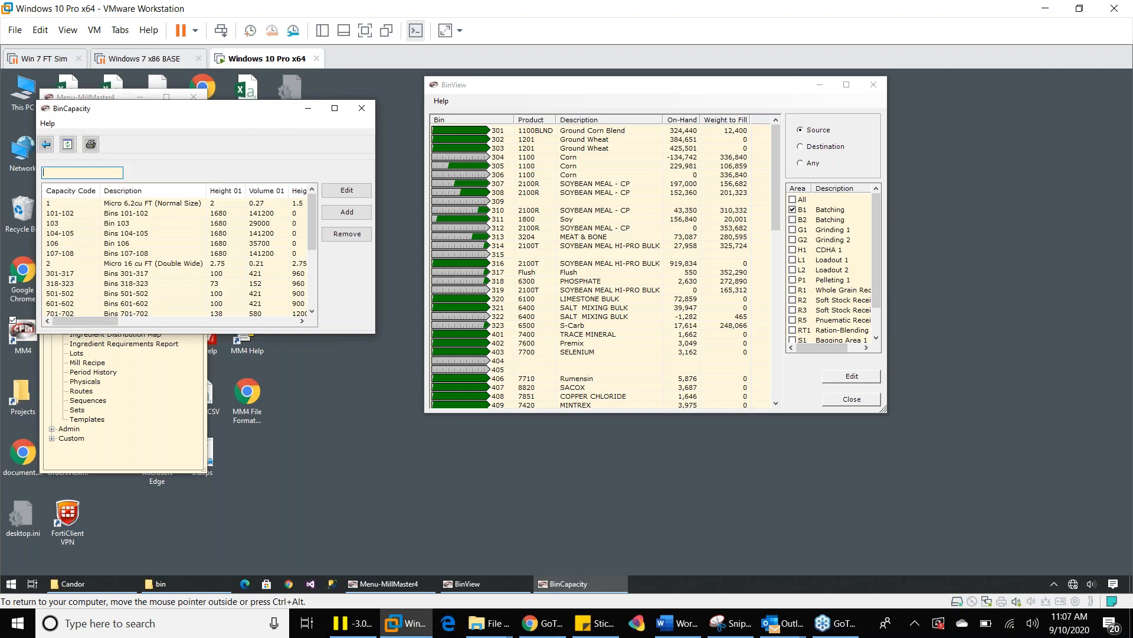
{"action": "left_click", "coordinate": [47, 124]}
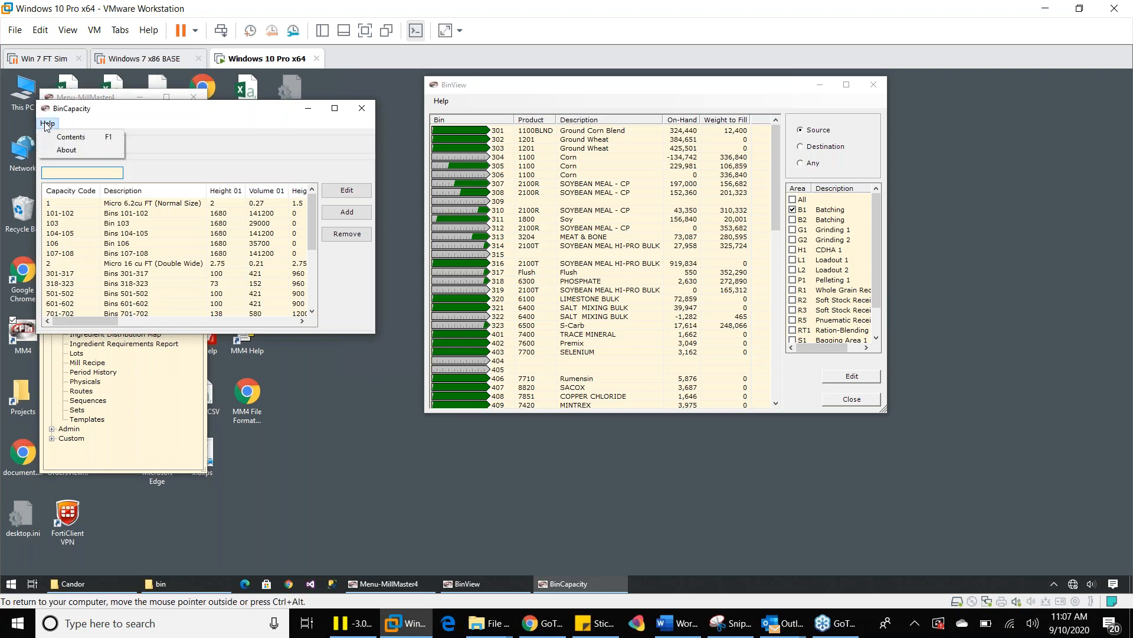
{"action": "left_click", "coordinate": [65, 150]}
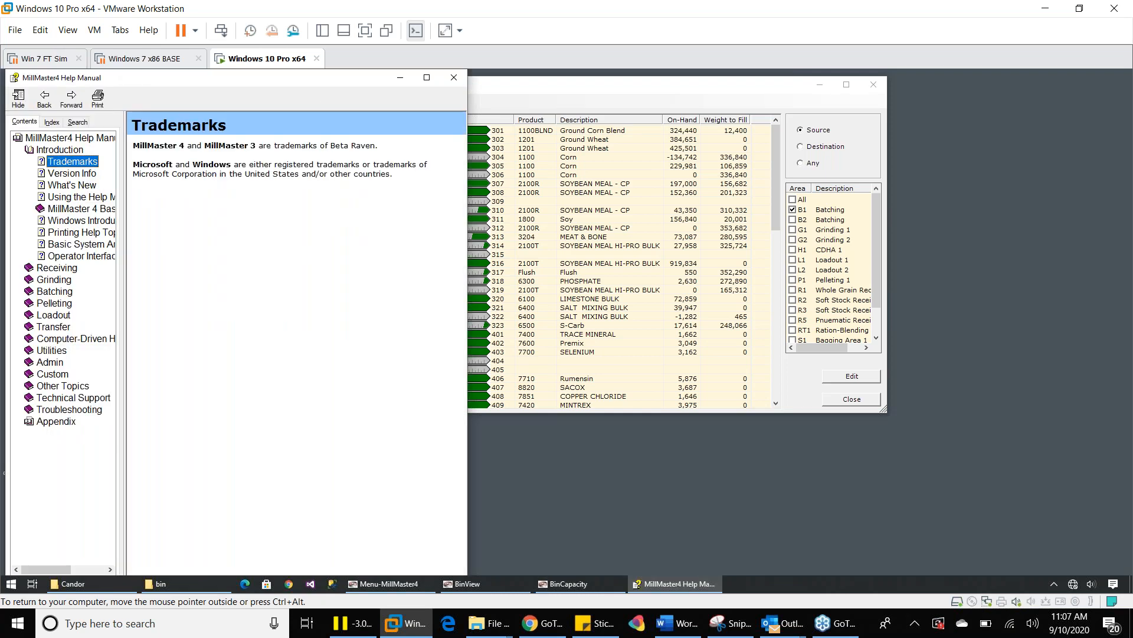
Look up "cap" in the help index and open the Bin Capacity topic through the Capacity entry
{"action": "left_click", "coordinate": [52, 122]}
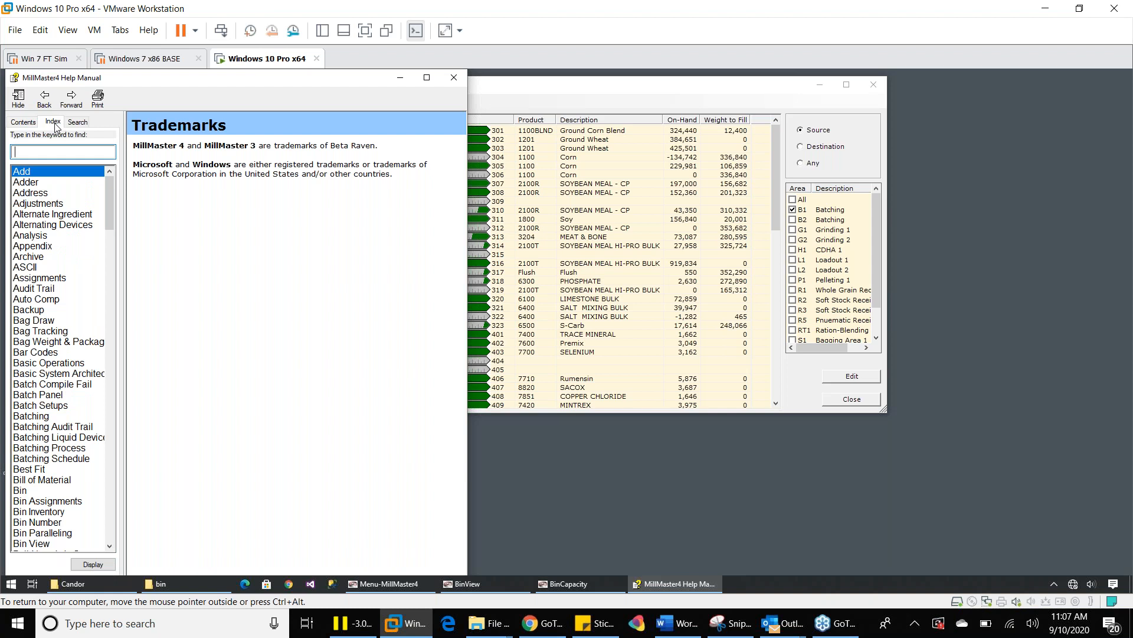
{"action": "type", "text": "bin cap"}
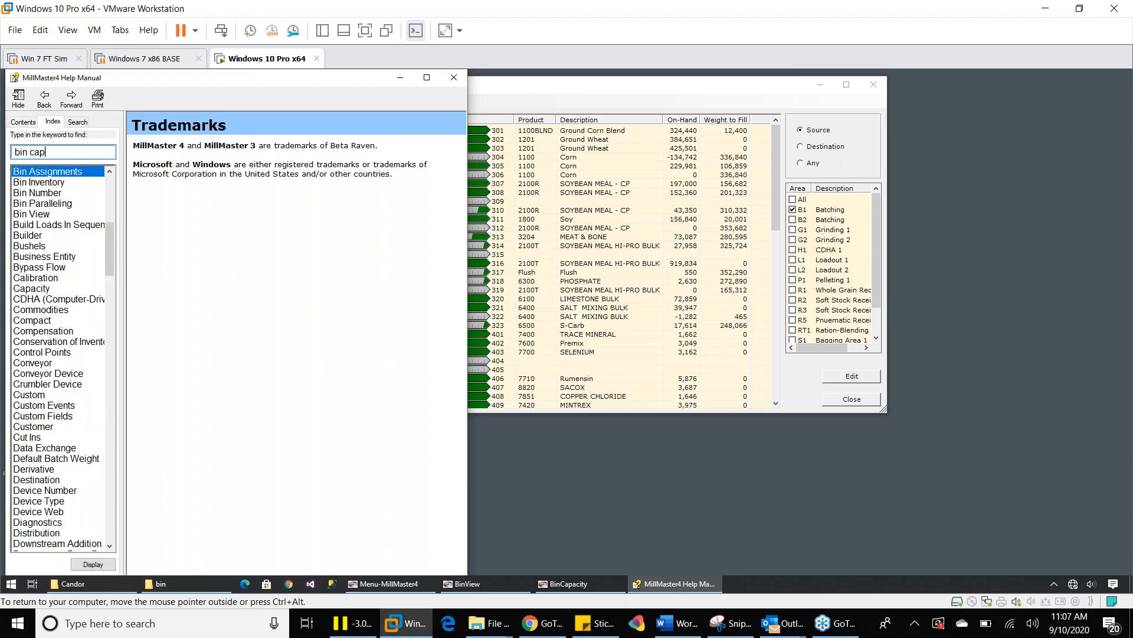
{"action": "key", "text": "BackSpace"}
{"action": "key", "text": "BackSpace"}
{"action": "key", "text": "BackSpace"}
{"action": "key", "text": "BackSpace"}
{"action": "key", "text": "BackSpace"}
{"action": "key", "text": "BackSpace"}
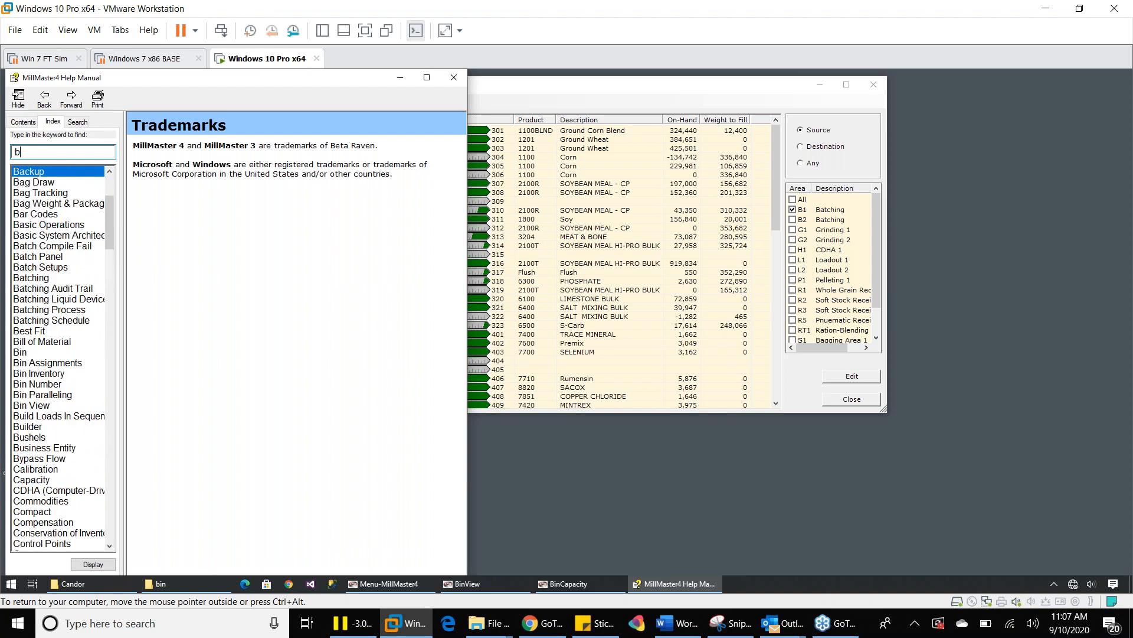
{"action": "key", "text": "BackSpace"}
{"action": "type", "text": "cap"}
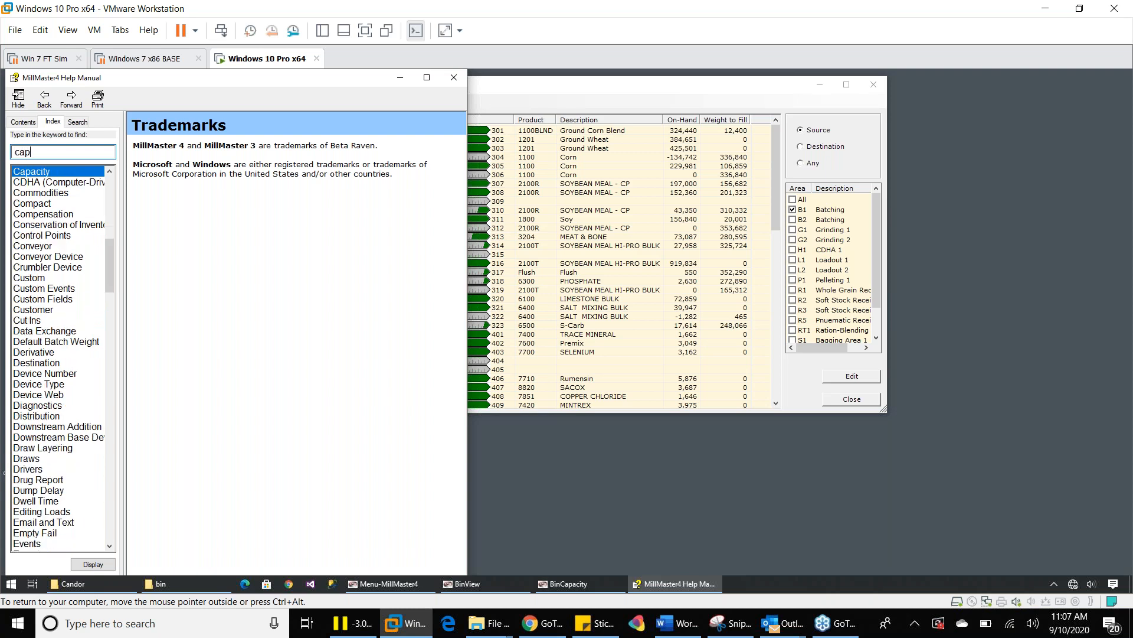
{"action": "left_click_drag", "start_coordinate": [4, 171], "coordinate": [27, 170]}
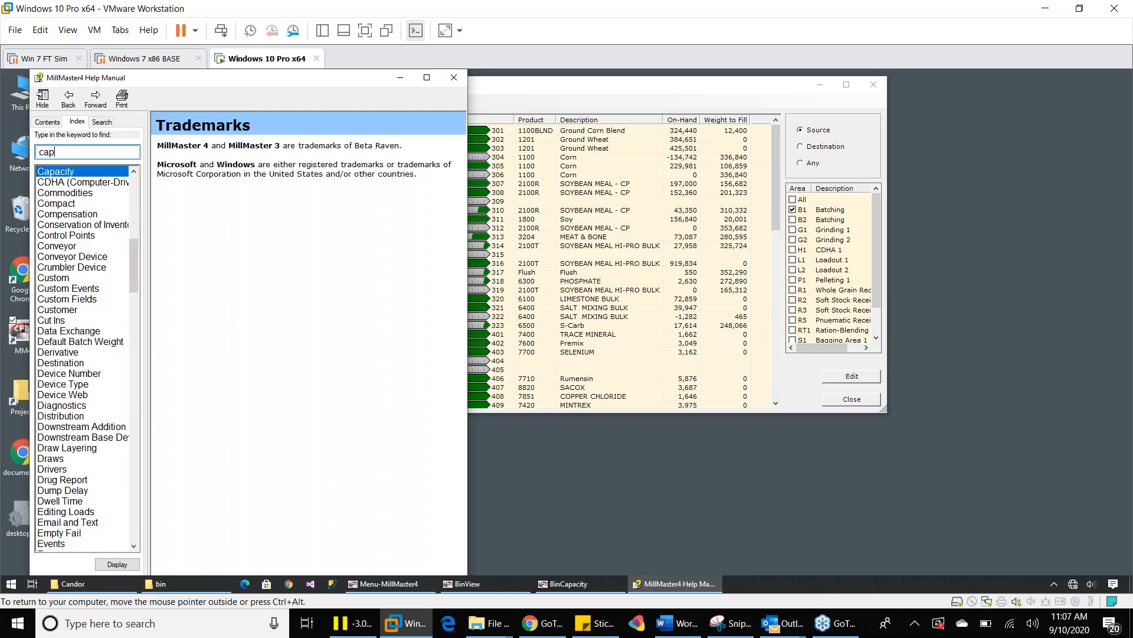
{"action": "double_click", "coordinate": [57, 175]}
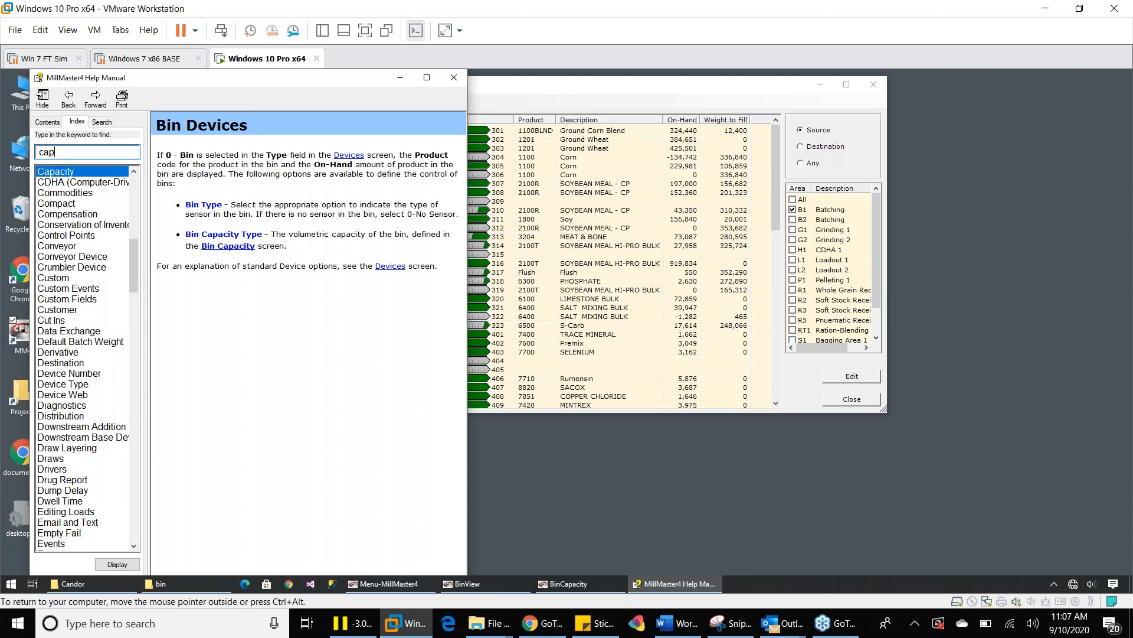
{"action": "left_click", "coordinate": [242, 248]}
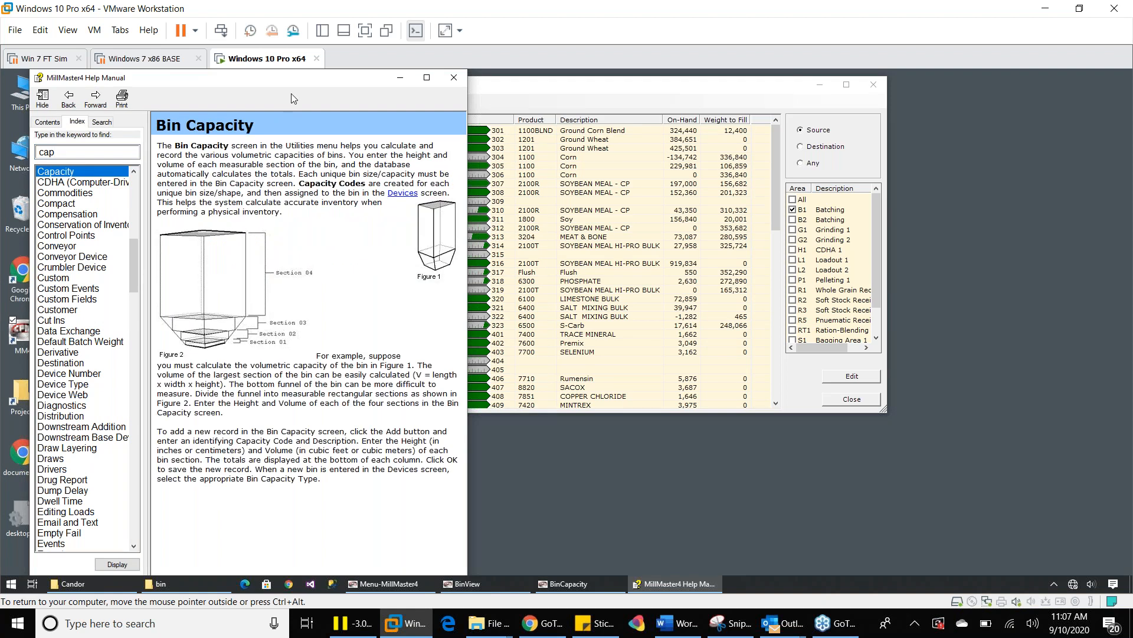
Place the help manual beside the Bin Capacity list so both can be read together
{"action": "left_click_drag", "start_coordinate": [301, 81], "coordinate": [722, 69]}
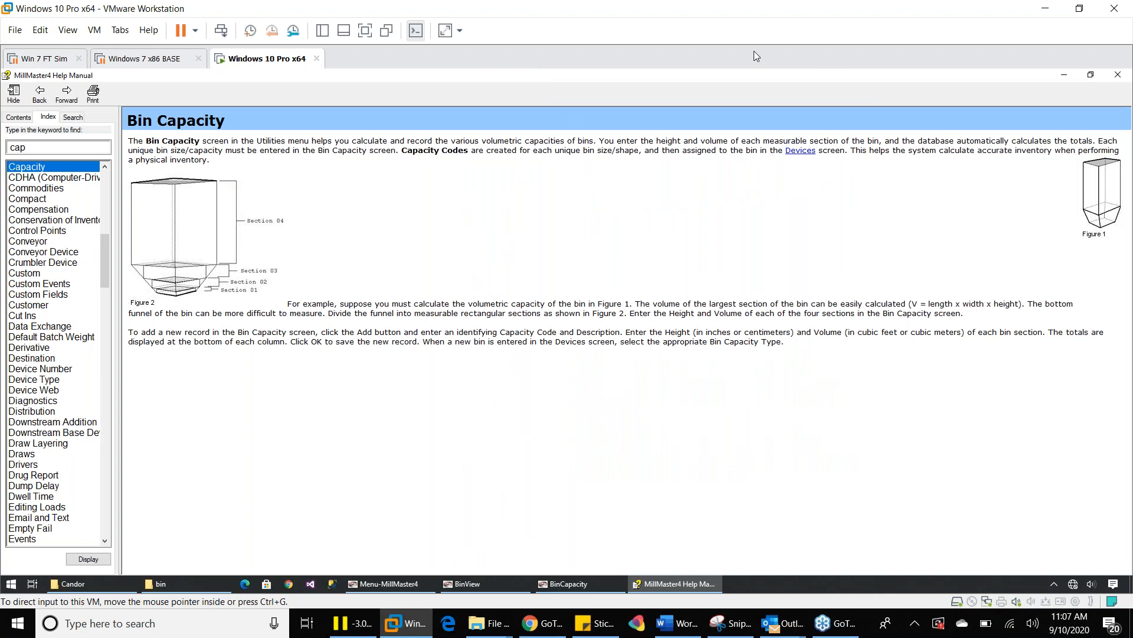
{"action": "left_click_drag", "start_coordinate": [752, 83], "coordinate": [319, 76]}
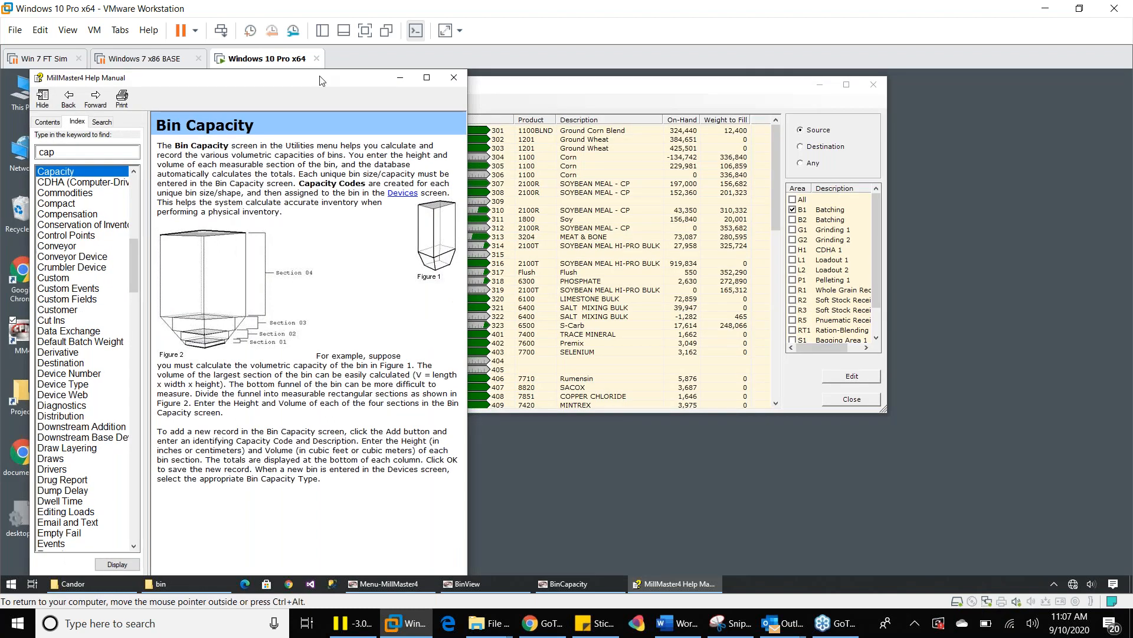
{"action": "left_click_drag", "start_coordinate": [319, 80], "coordinate": [686, 88]}
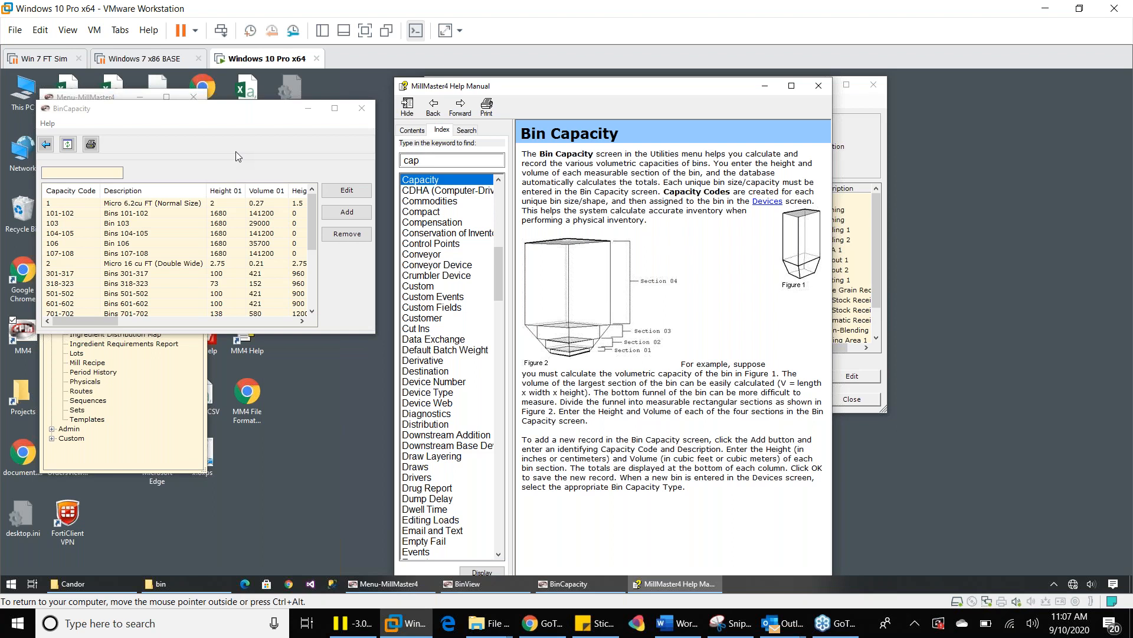
Review the section heights and volumes of capacity code 1, Micro 6.2cu FT (Normal Size), against BinView, and close it without changes
{"action": "left_click", "coordinate": [134, 207]}
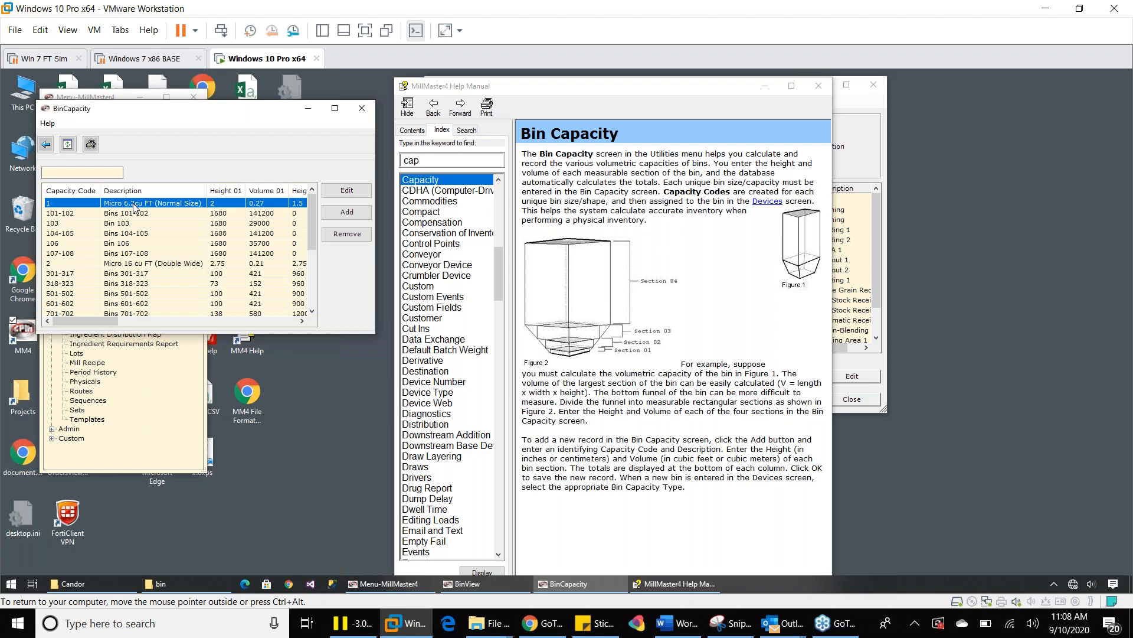
{"action": "double_click", "coordinate": [133, 204]}
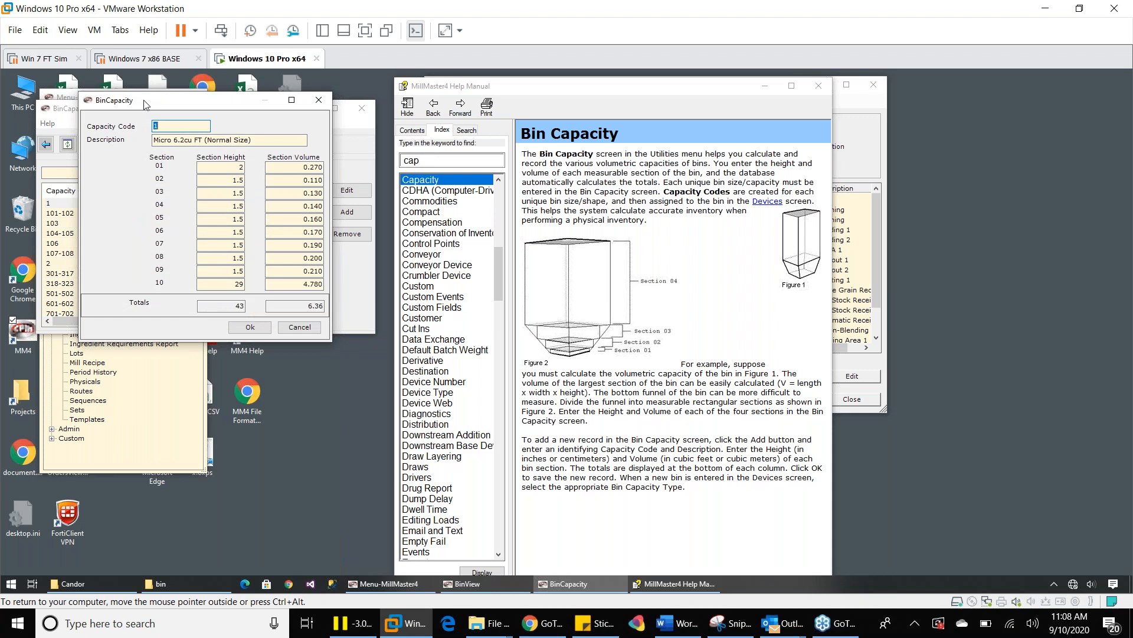
{"action": "left_click_drag", "start_coordinate": [145, 104], "coordinate": [90, 99]}
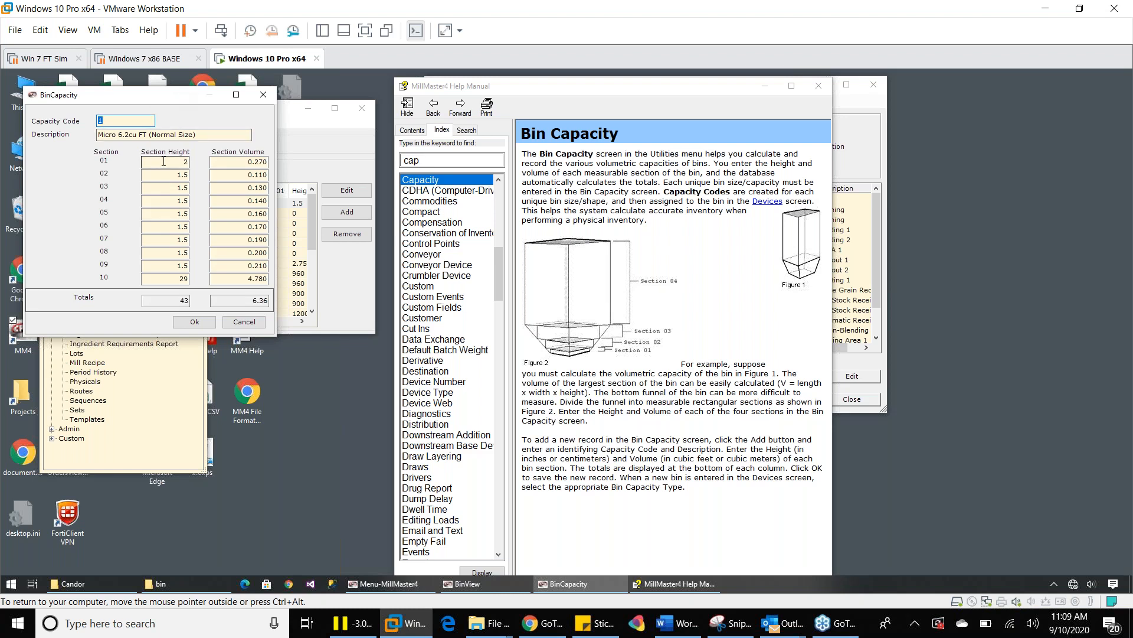
{"action": "left_click", "coordinate": [238, 161]}
{"action": "left_click", "coordinate": [848, 105]}
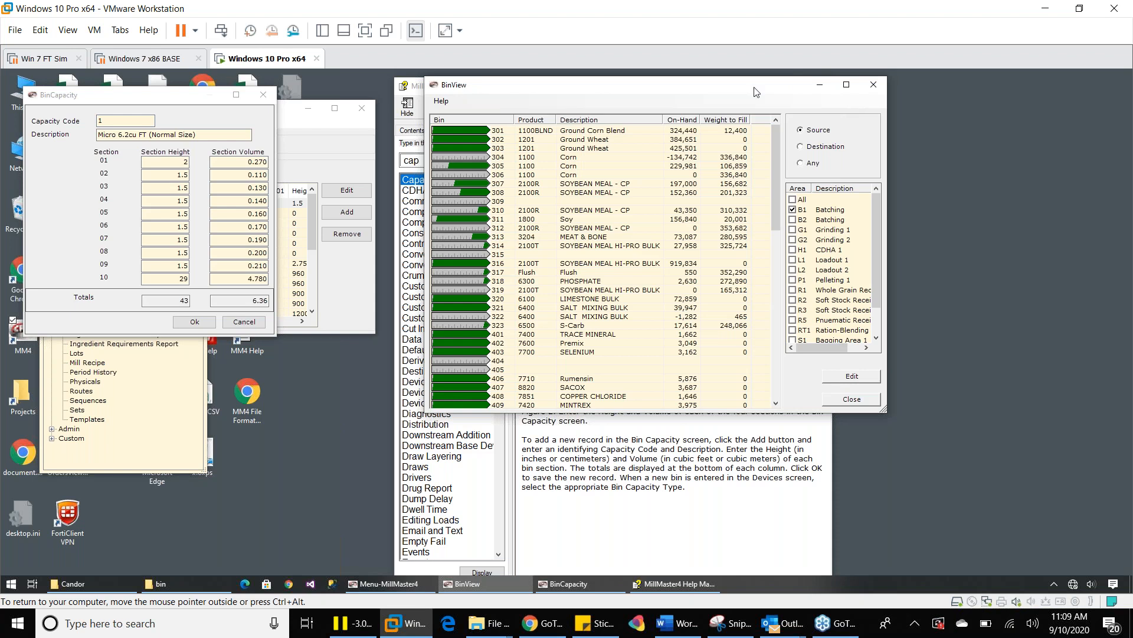
{"action": "left_click", "coordinate": [244, 322]}
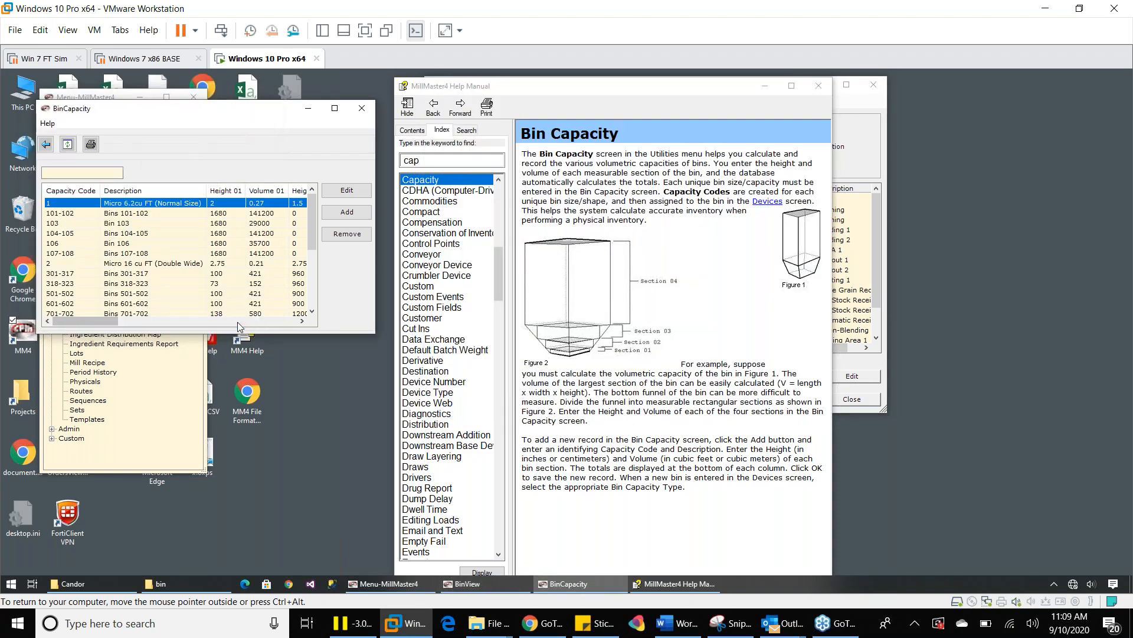
Open the Devices utility, find device 701, and open its record to examine the bin capacity type
{"action": "left_click", "coordinate": [170, 380]}
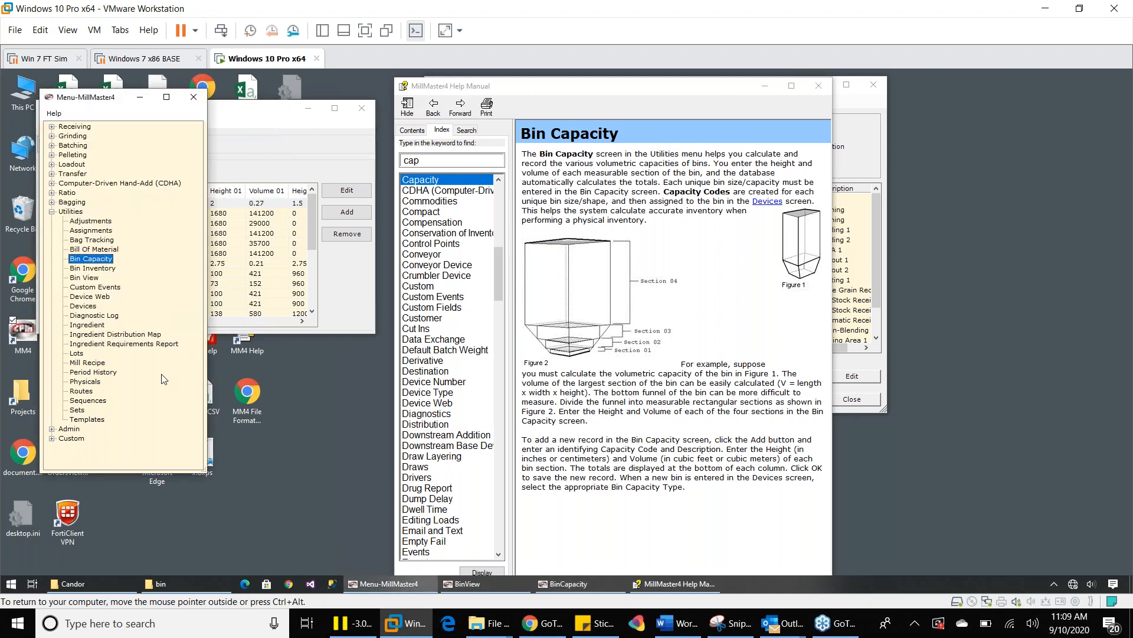
{"action": "left_click", "coordinate": [87, 307]}
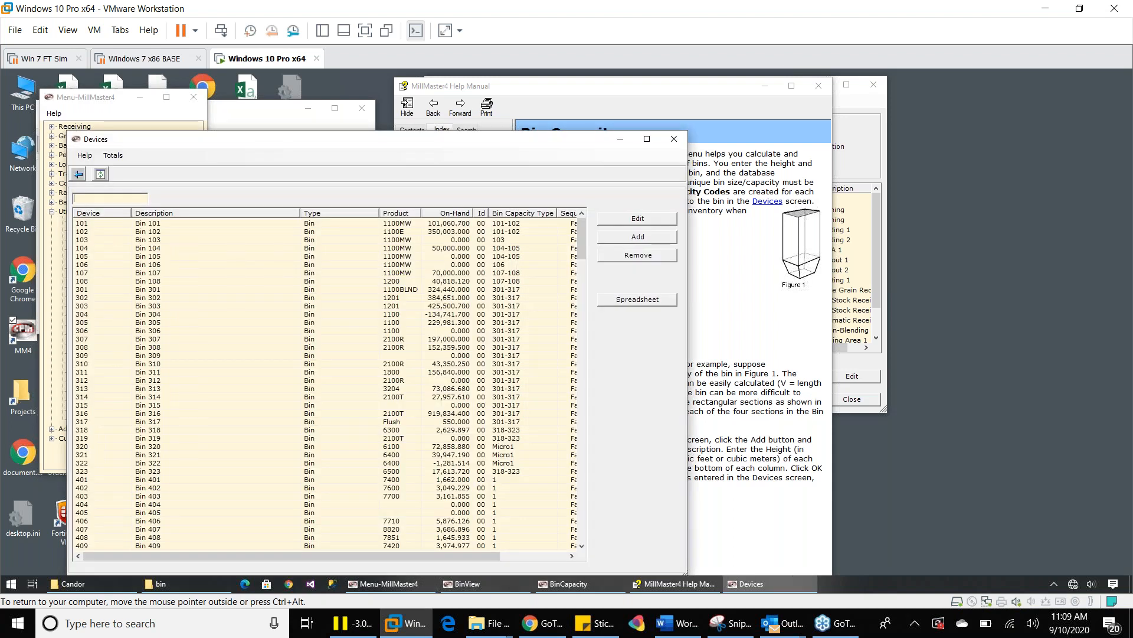
{"action": "type", "text": "701"}
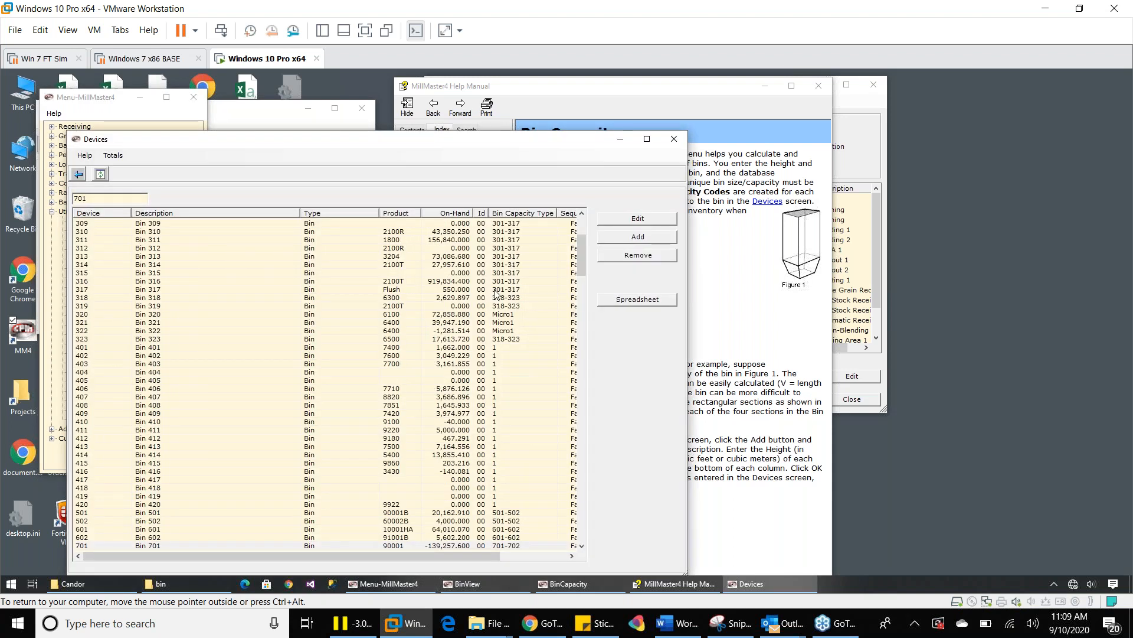
{"action": "left_click", "coordinate": [605, 222]}
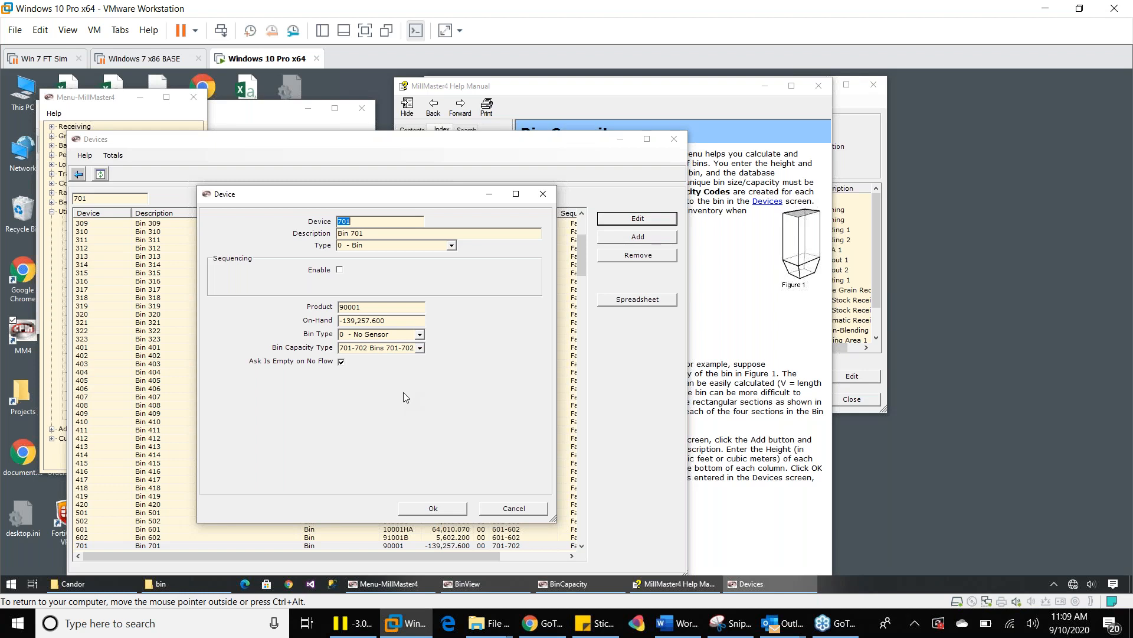
Revisit the Bin Capacity help topic and BinView, and enable sequencing in the record of device 701
{"action": "left_click", "coordinate": [506, 91]}
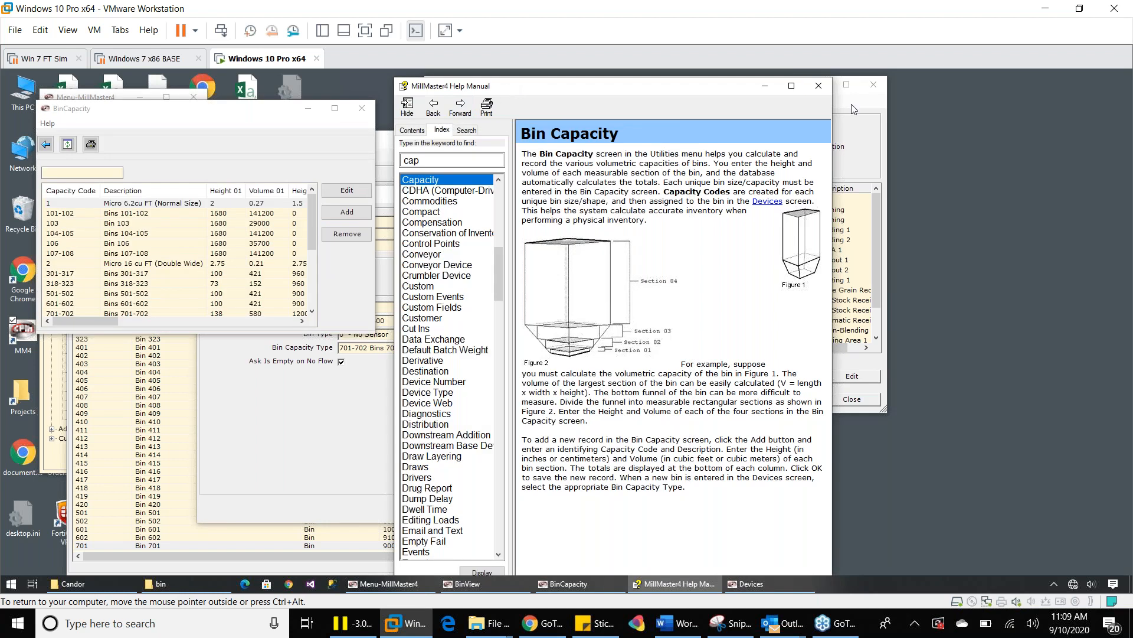
{"action": "left_click", "coordinate": [859, 126]}
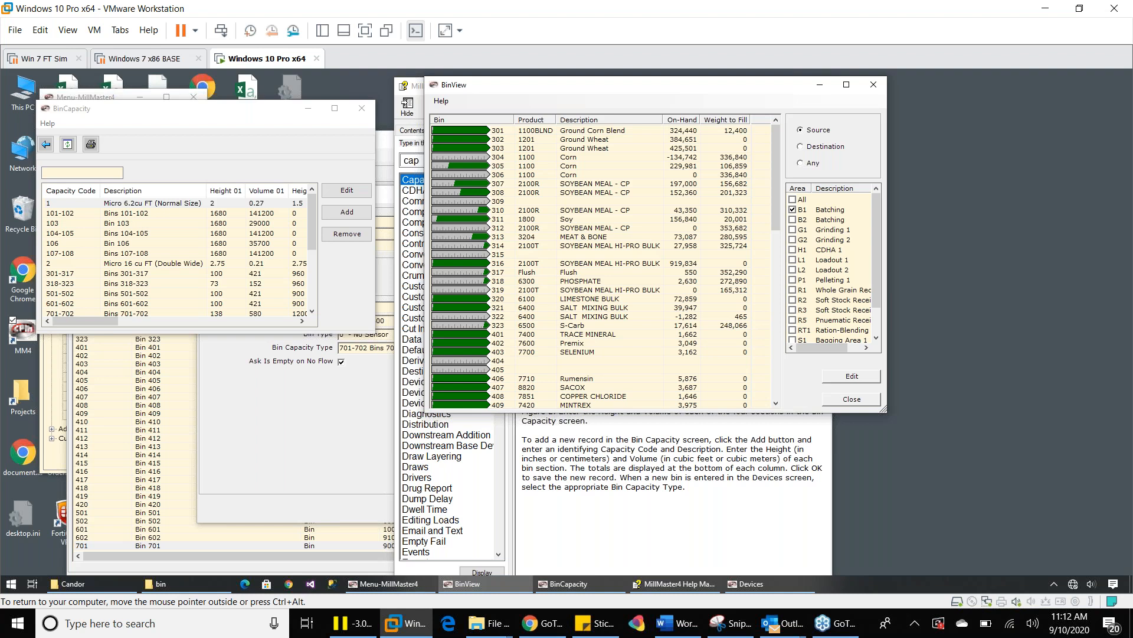
{"action": "left_click", "coordinate": [278, 430]}
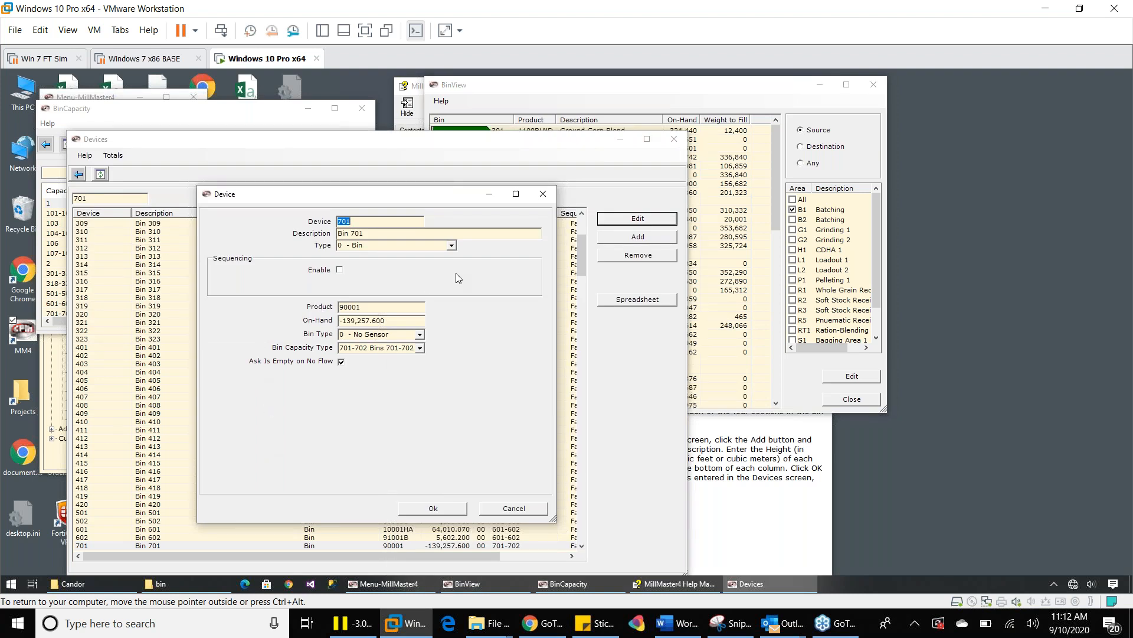
{"action": "left_click", "coordinate": [340, 271]}
Return to the main menu, expand the Loadout group and open its Setup list of loadout areas
{"action": "left_click", "coordinate": [77, 95]}
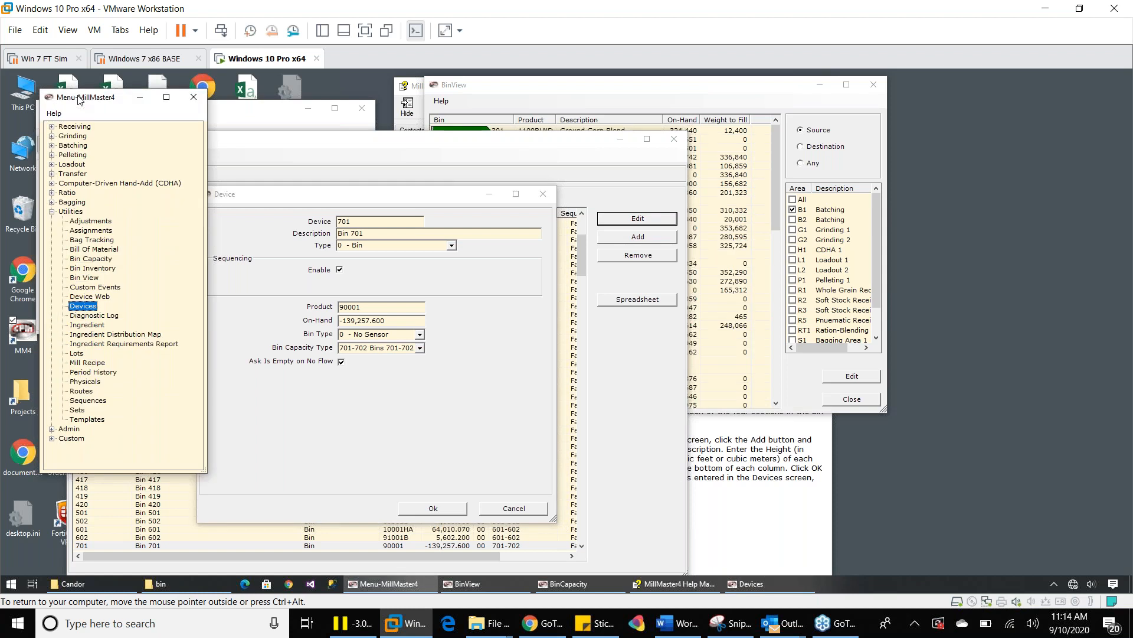
{"action": "left_click", "coordinate": [53, 165]}
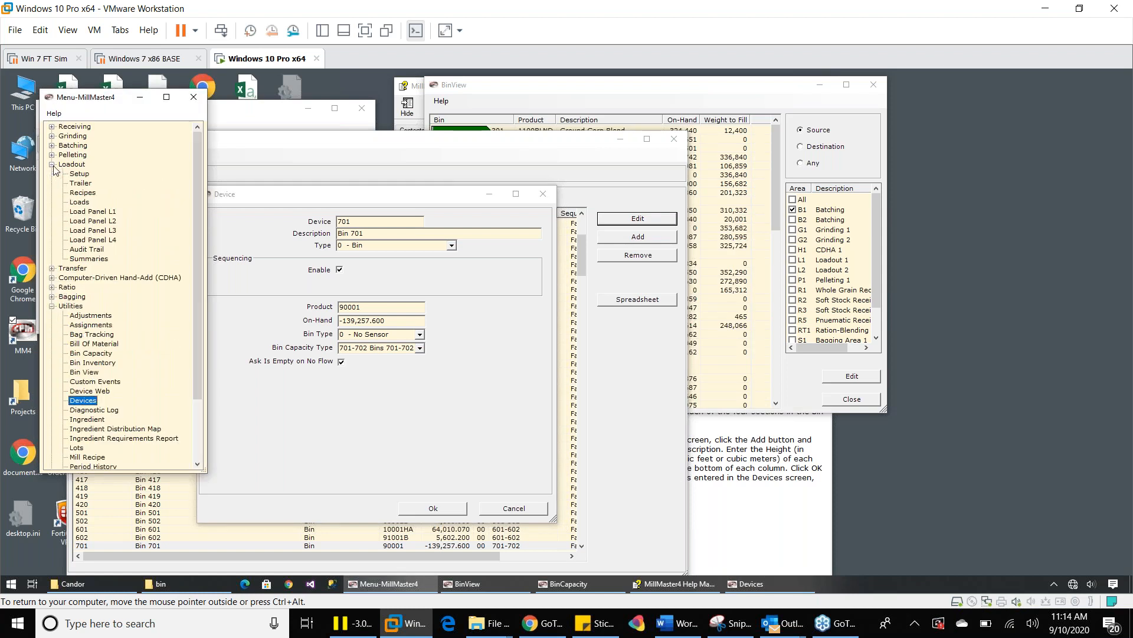
{"action": "left_click", "coordinate": [80, 174]}
{"action": "double_click", "coordinate": [79, 174]}
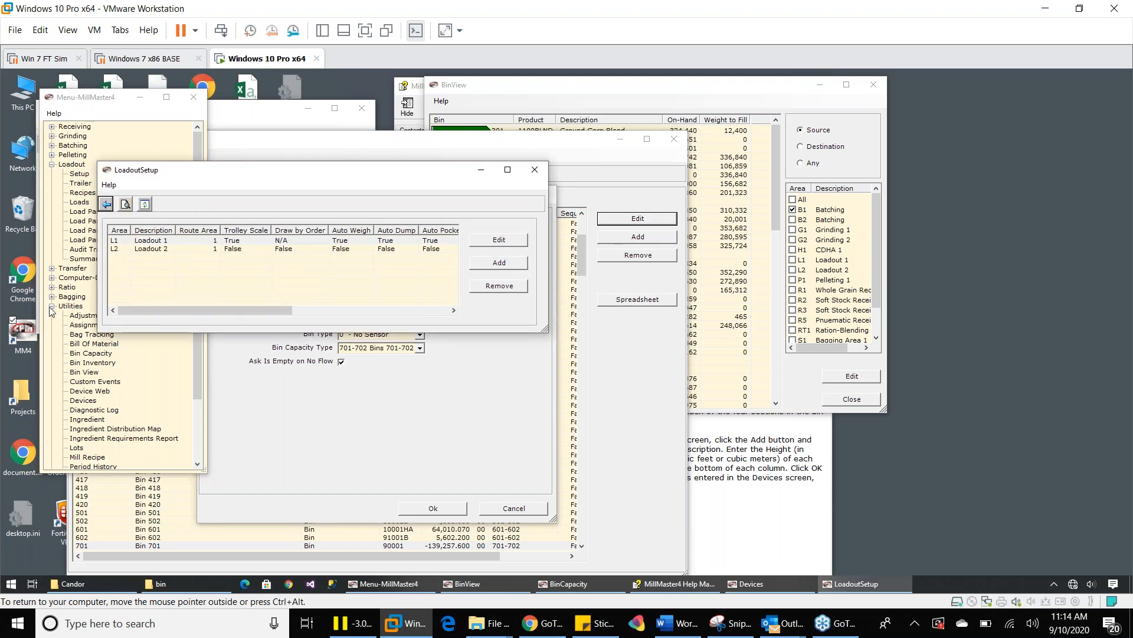
Open Global Setups from the Admin group and examine the outgoing email settings and the test email option
{"action": "left_click", "coordinate": [52, 307]}
{"action": "left_click", "coordinate": [52, 315]}
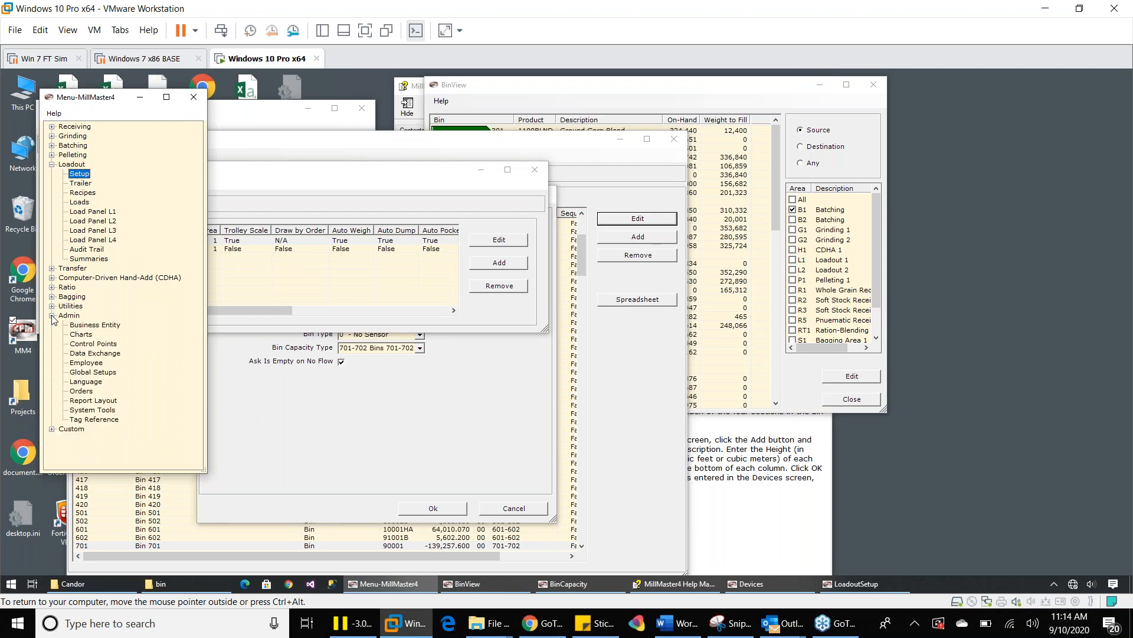
{"action": "left_click", "coordinate": [88, 374]}
{"action": "double_click", "coordinate": [87, 375]}
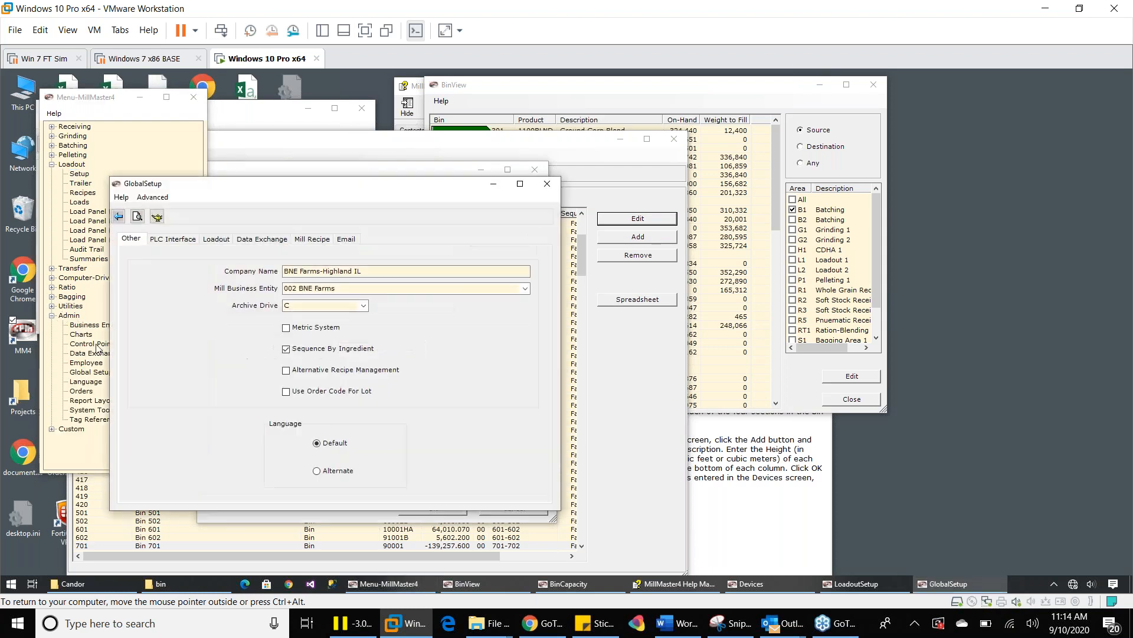
{"action": "left_click", "coordinate": [347, 239]}
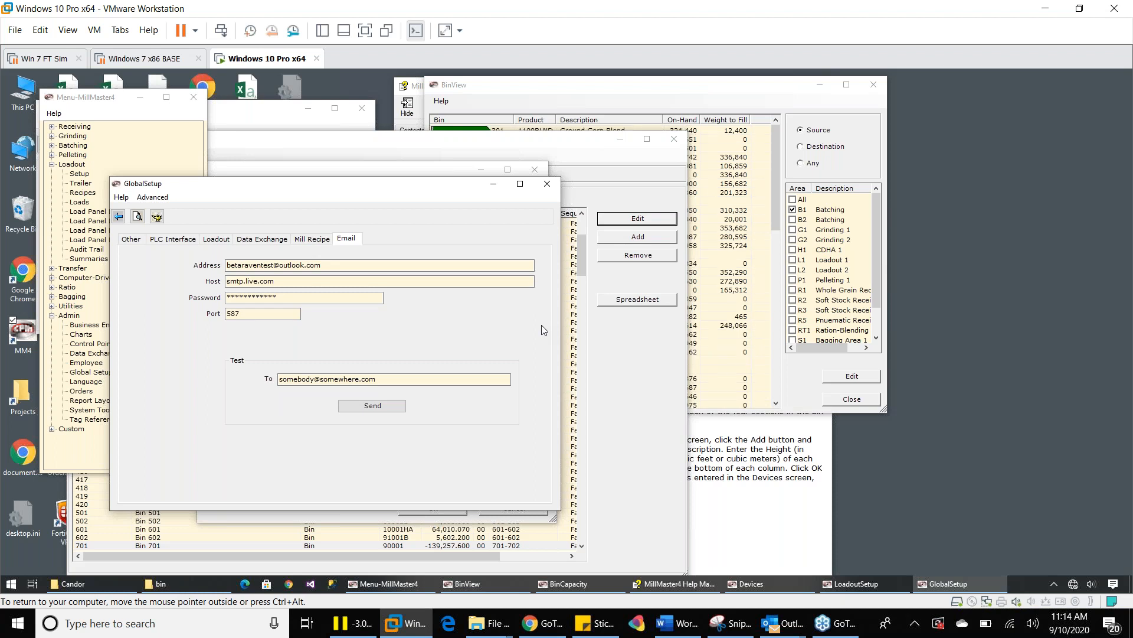
{"action": "left_click", "coordinate": [373, 407]}
Return to the loadout setup list, open area L1, Loadout 1, and review its ticket printing, email and text alert options
{"action": "left_click", "coordinate": [383, 174]}
{"action": "left_click", "coordinate": [347, 242]}
{"action": "double_click", "coordinate": [347, 242]}
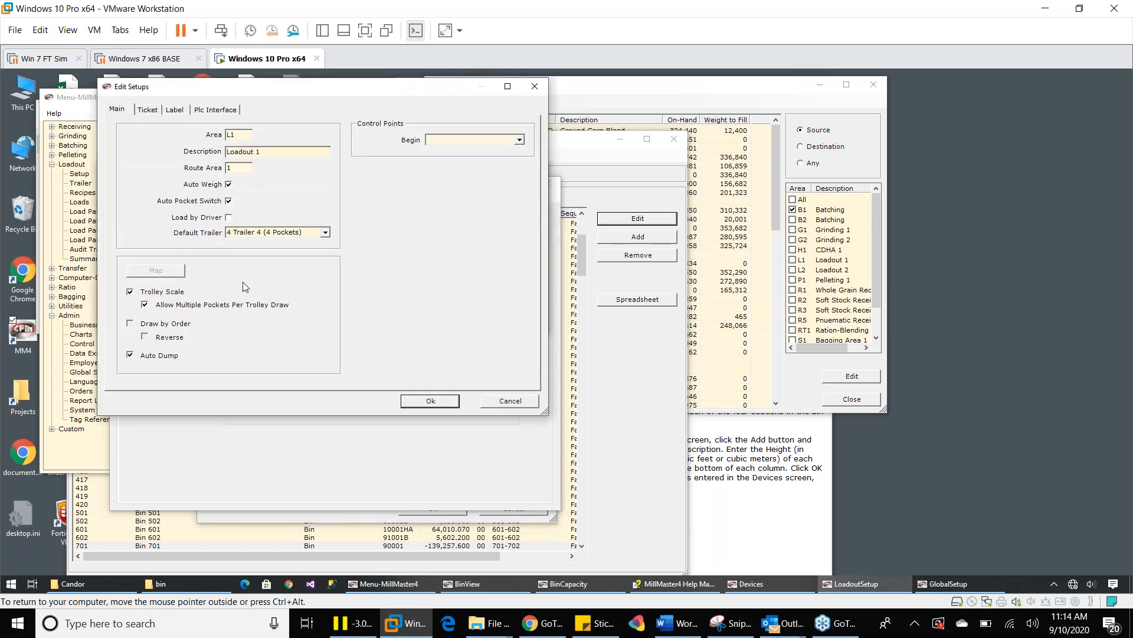
{"action": "left_click", "coordinate": [148, 110]}
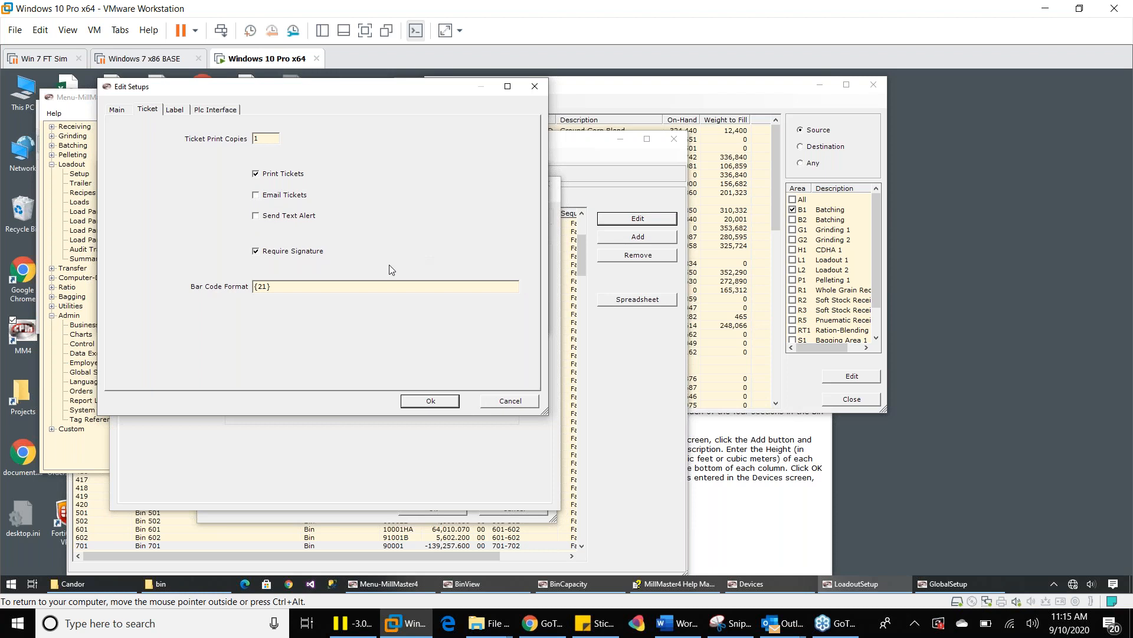
Open the Business Entity list and a poultry customer's record to examine the Email Address and Text Address fields
{"action": "left_click", "coordinate": [75, 326]}
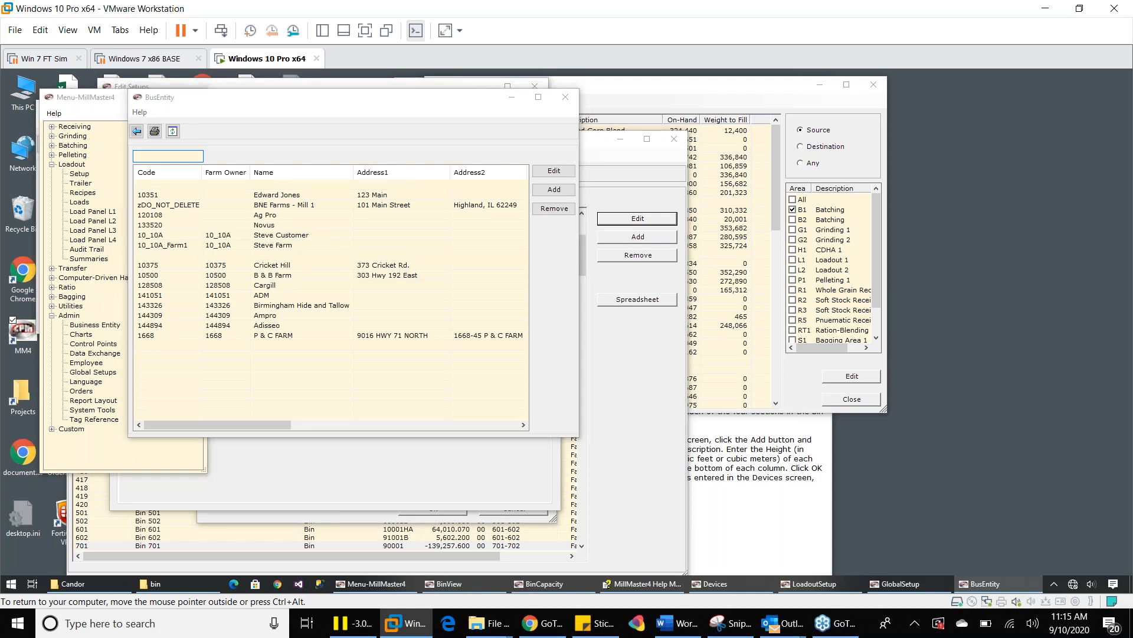
{"action": "double_click", "coordinate": [354, 259]}
{"action": "left_click", "coordinate": [242, 287]}
{"action": "left_click", "coordinate": [242, 307]}
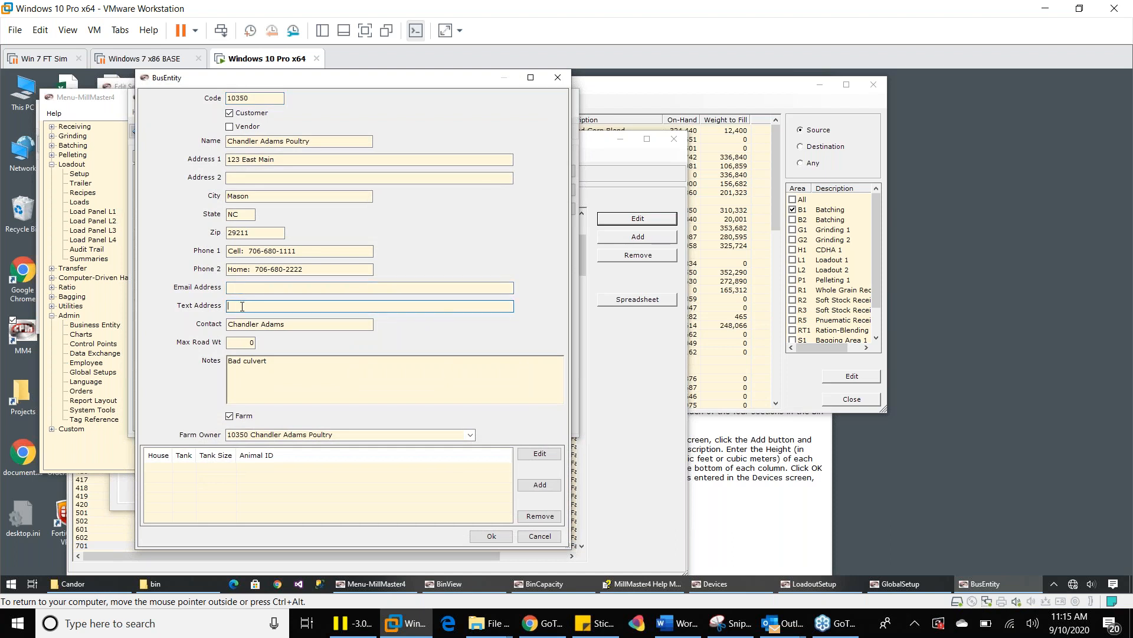